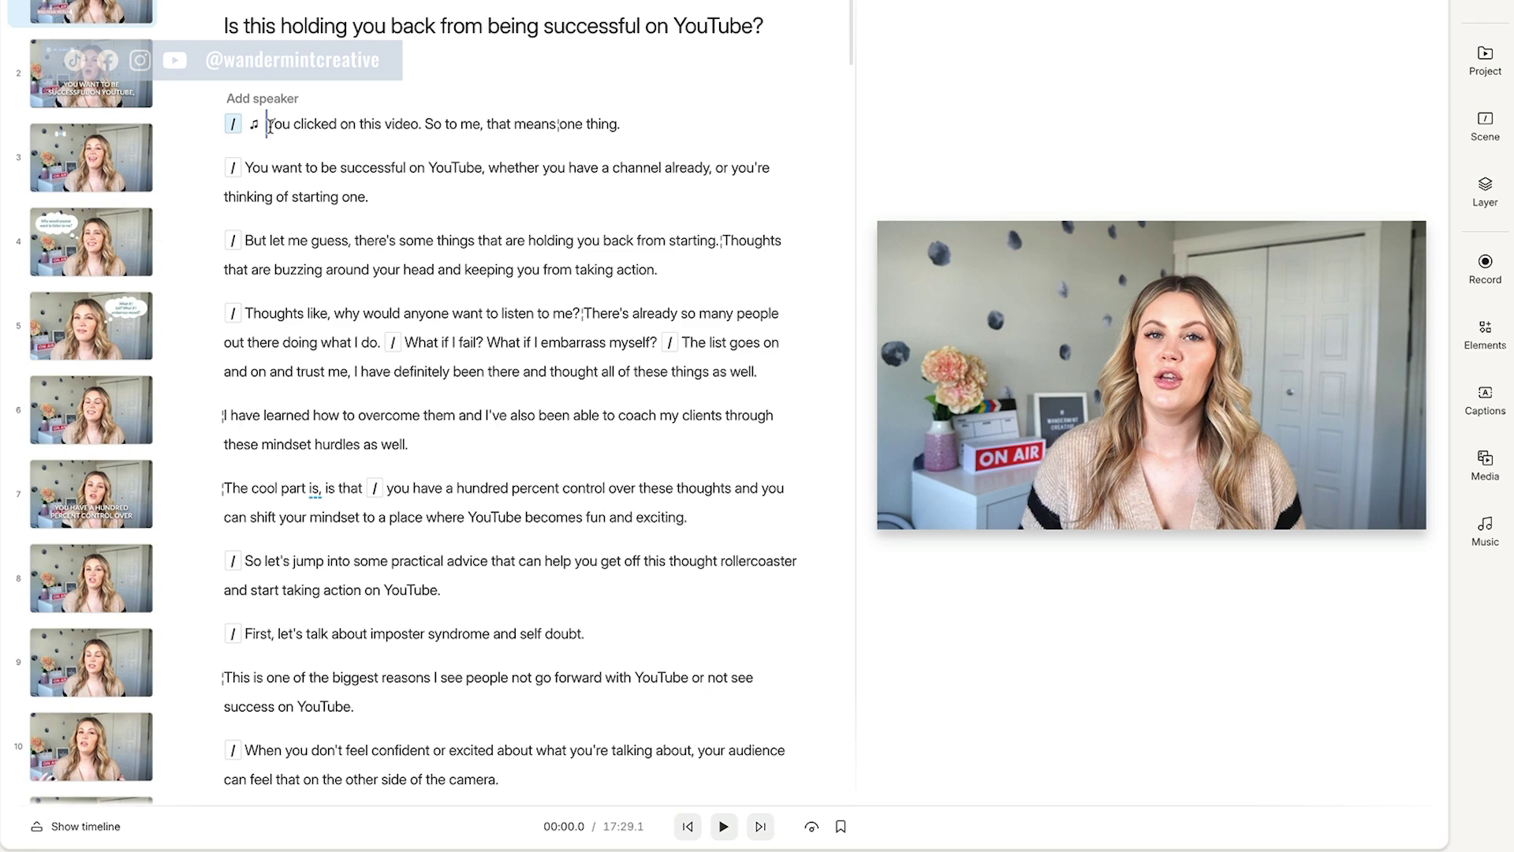
Step: Show the timeline, enlarge it so the track thumbnails are visible, and play the video from the start
{"action": "left_click", "coordinate": [88, 828]}
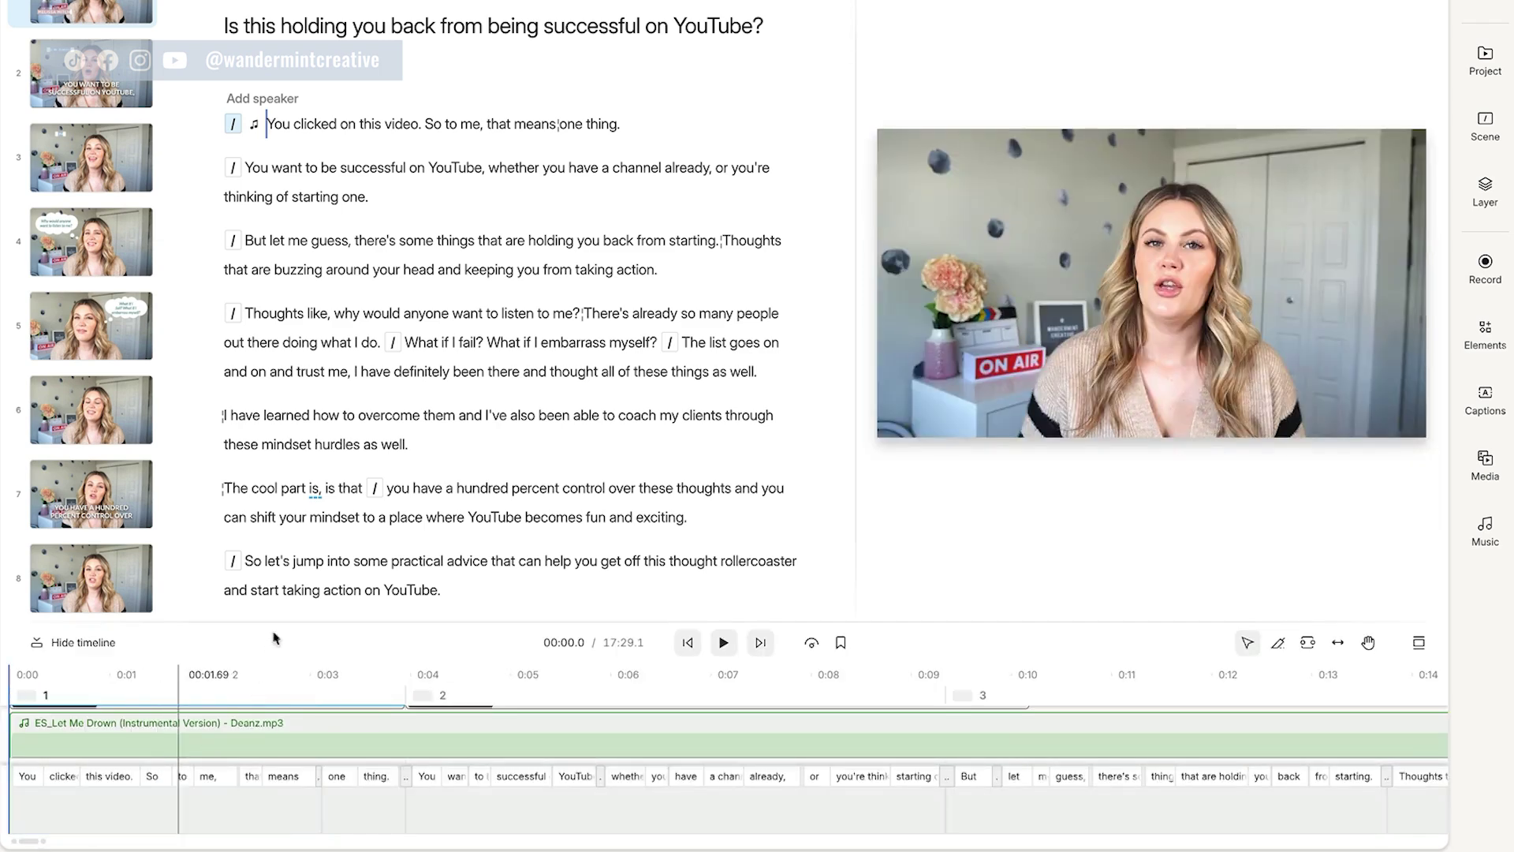
{"action": "left_click_drag", "start_coordinate": [283, 621], "coordinate": [278, 562]}
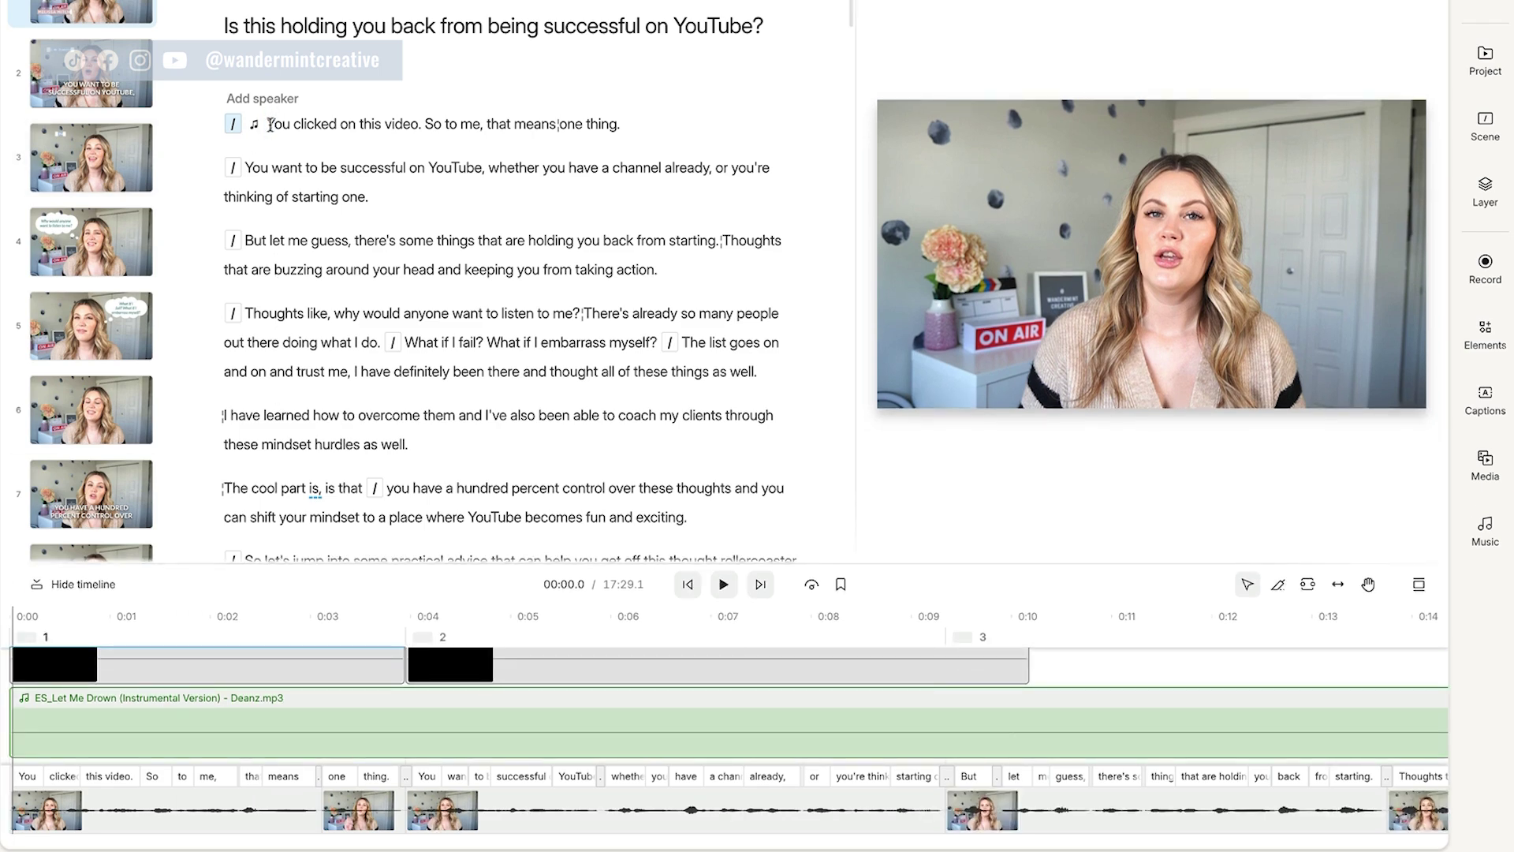
{"action": "left_click", "coordinate": [723, 585]}
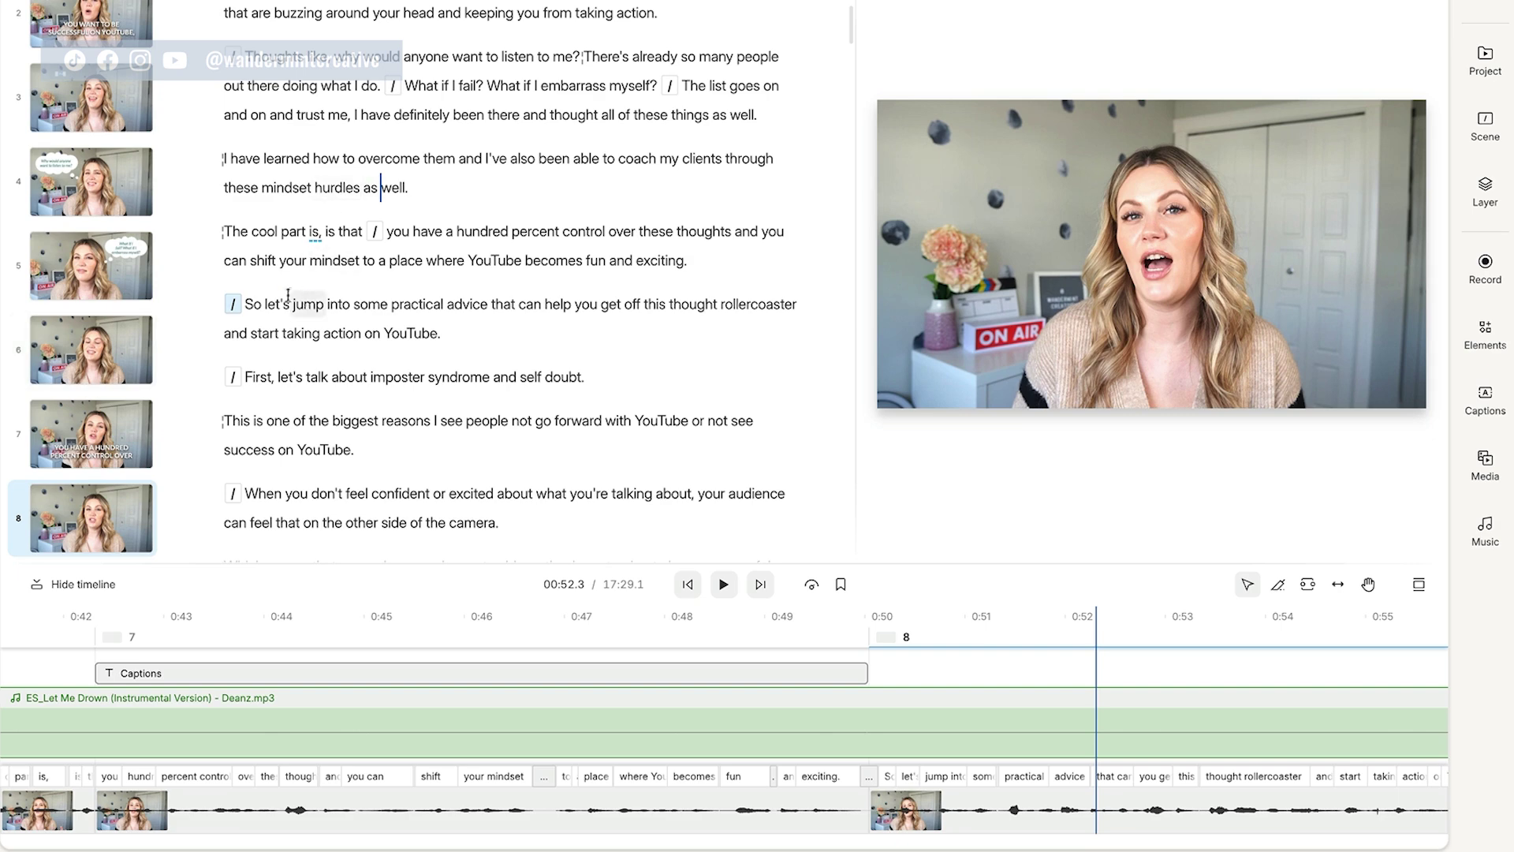
{"action": "left_click_drag", "start_coordinate": [246, 304], "coordinate": [350, 304]}
{"action": "left_click", "coordinate": [528, 421], "text": "shift"}
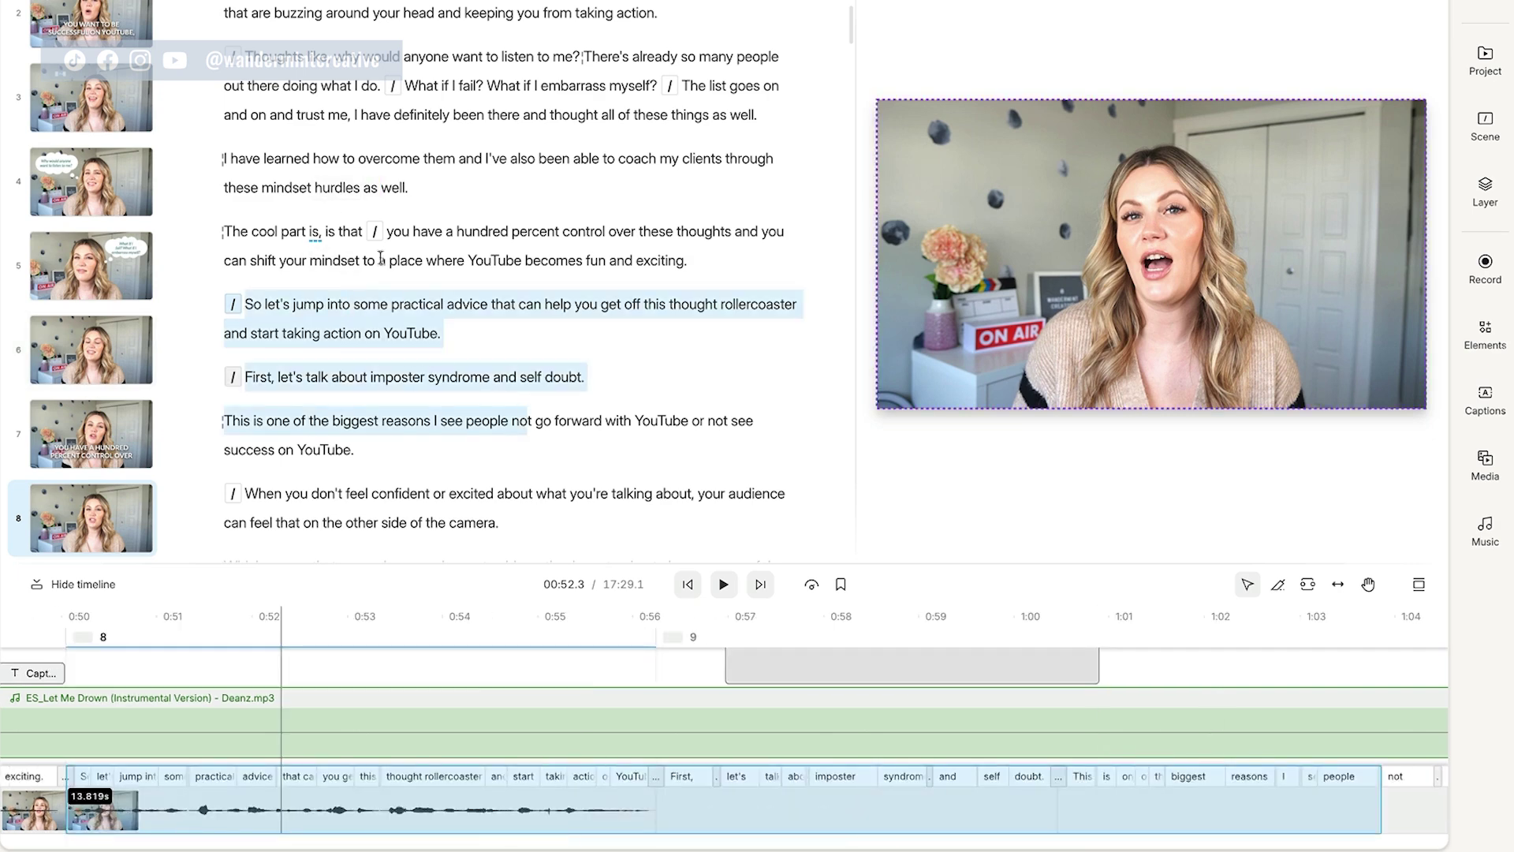
{"action": "left_click", "coordinate": [583, 260]}
Step: Duplicate the script passage from "You clicked on this video" through "fun and exciting." to a new composition
{"action": "left_click", "coordinate": [688, 262]}
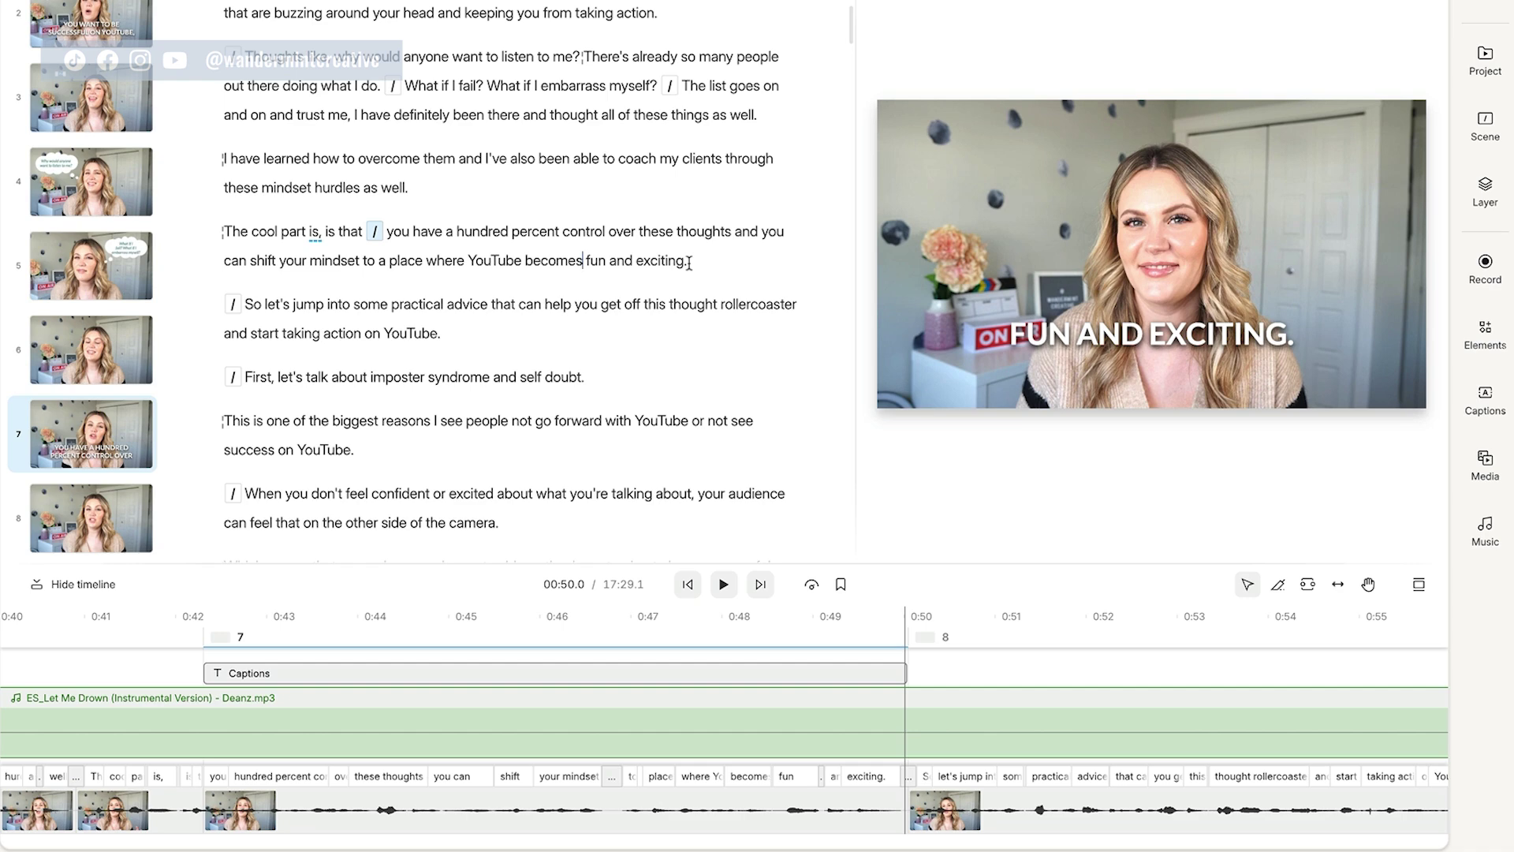
{"action": "left_click_drag", "start_coordinate": [694, 263], "coordinate": [377, 127]}
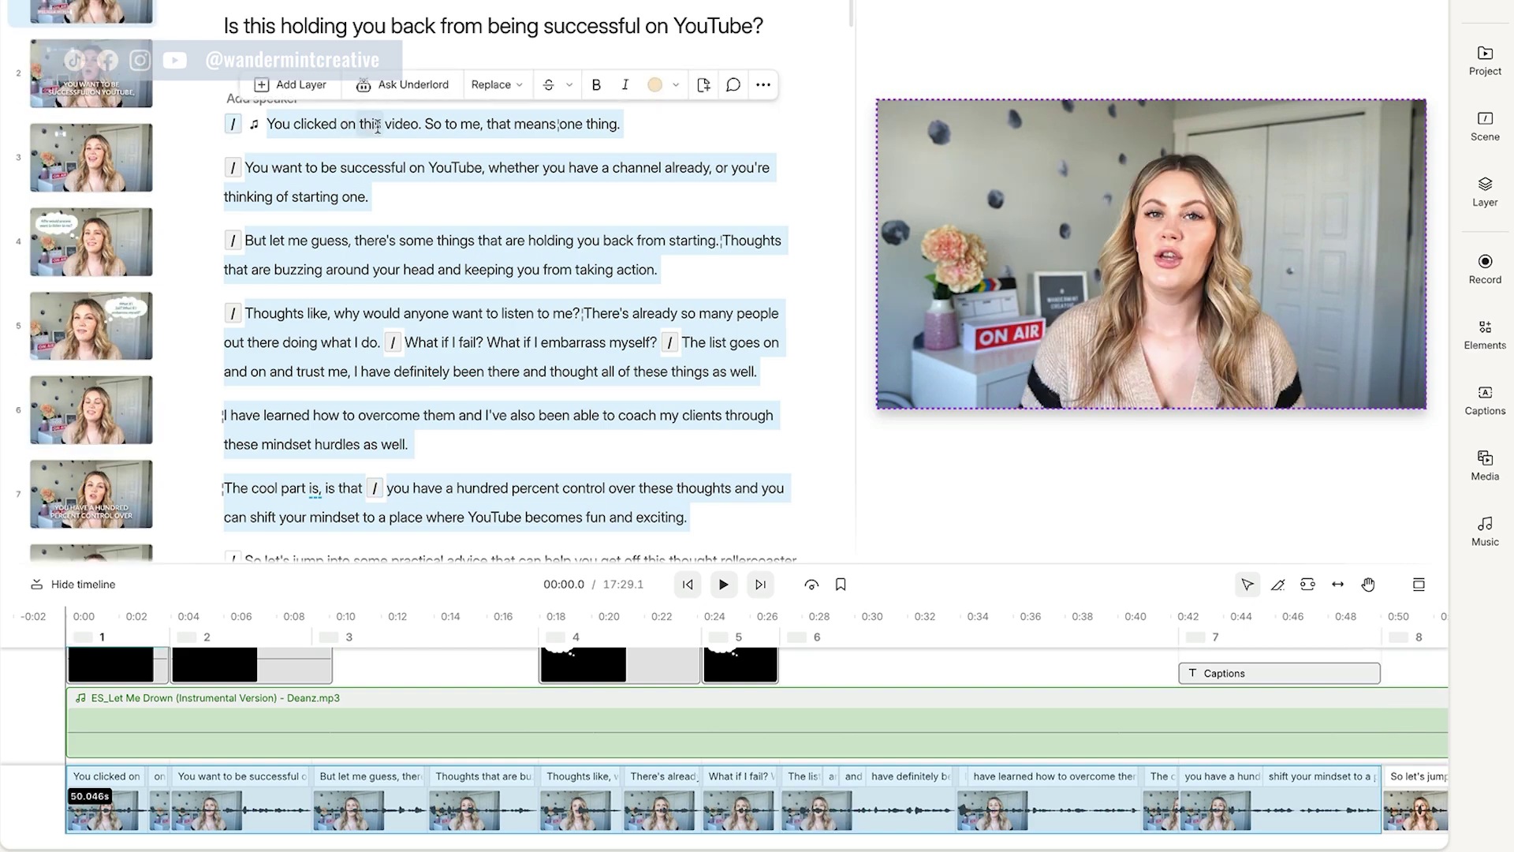
{"action": "right_click", "coordinate": [600, 125]}
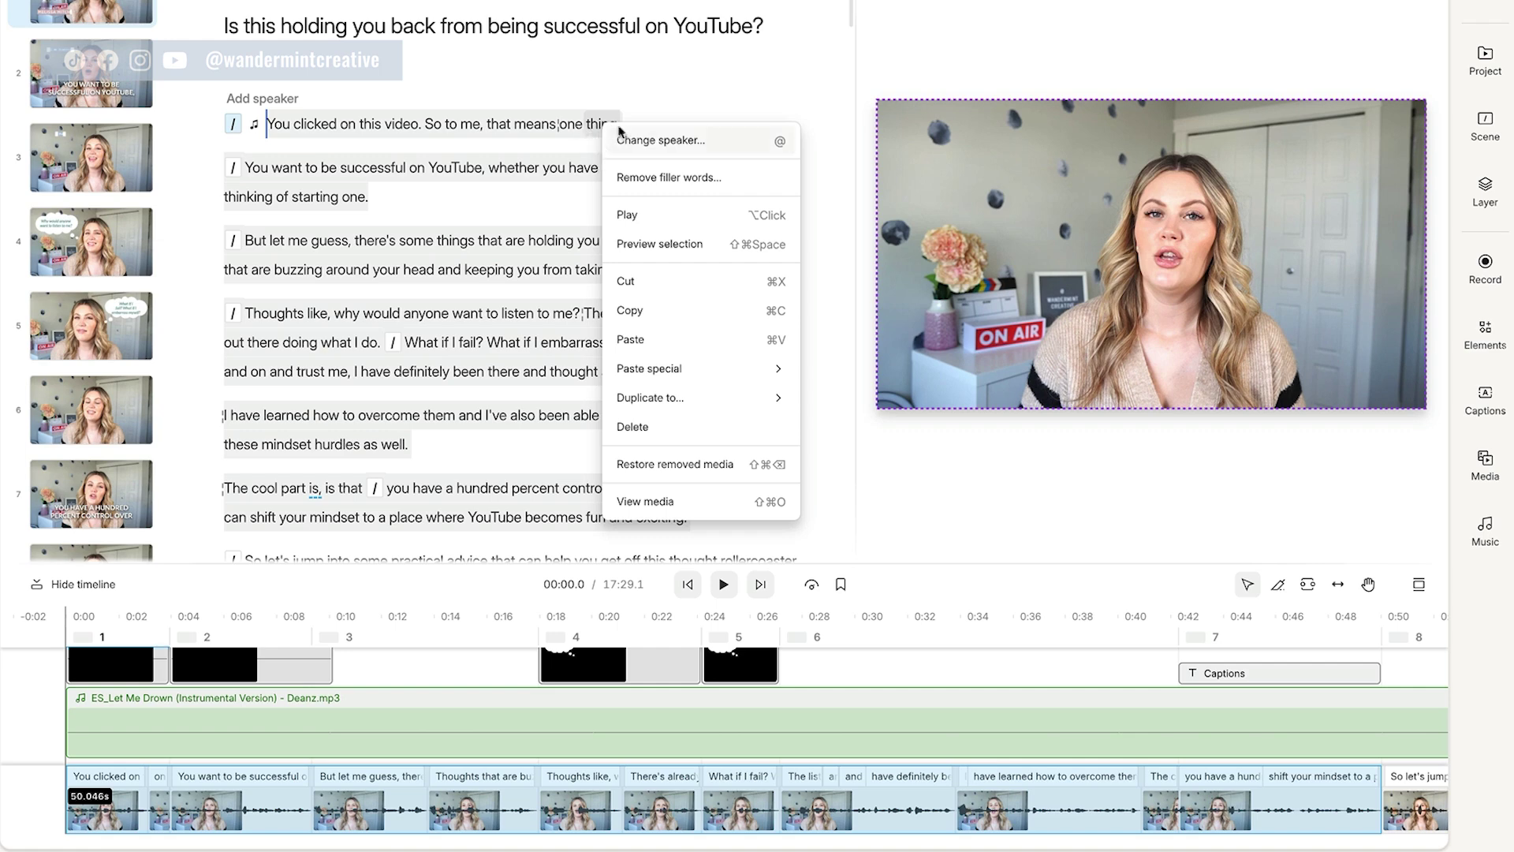
{"action": "mouse_move", "coordinate": [685, 398]}
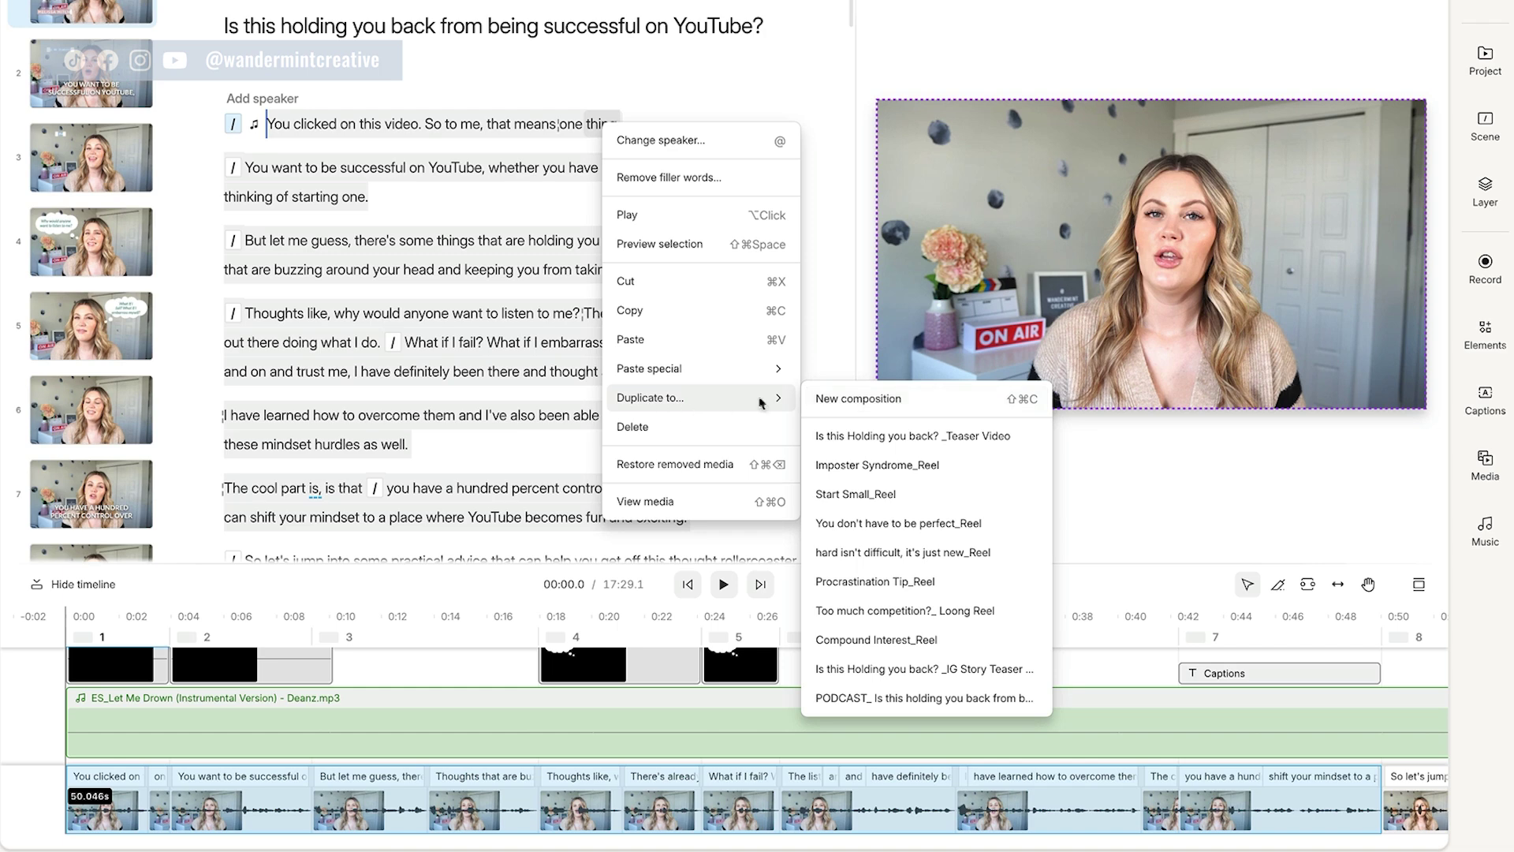
{"action": "left_click", "coordinate": [859, 400]}
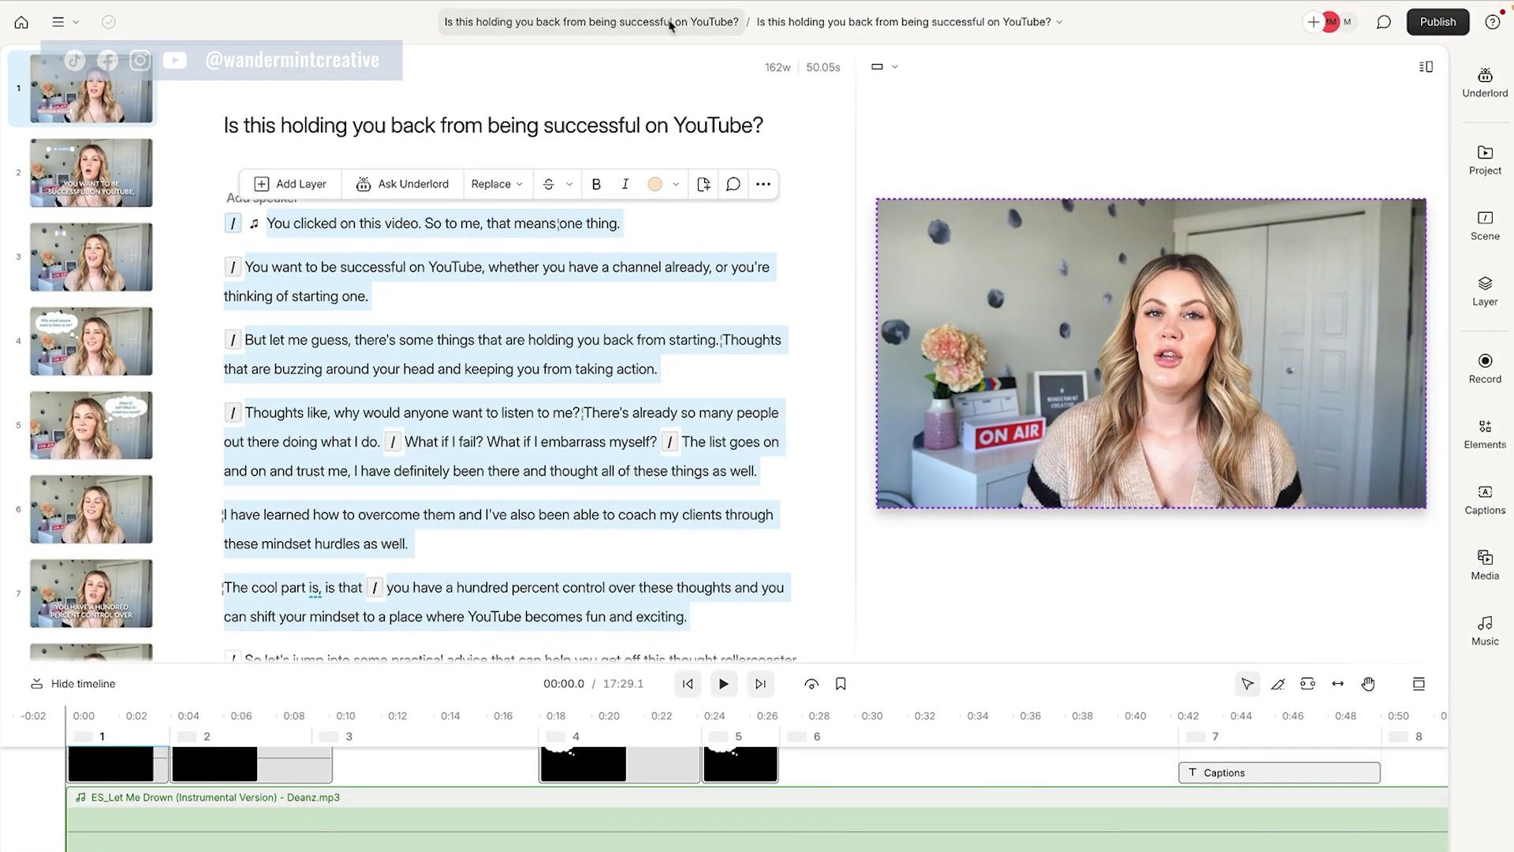
Step: Open the composition "Clips from Is this holding you back from being successful on YouTube?"
{"action": "left_click", "coordinate": [1051, 24]}
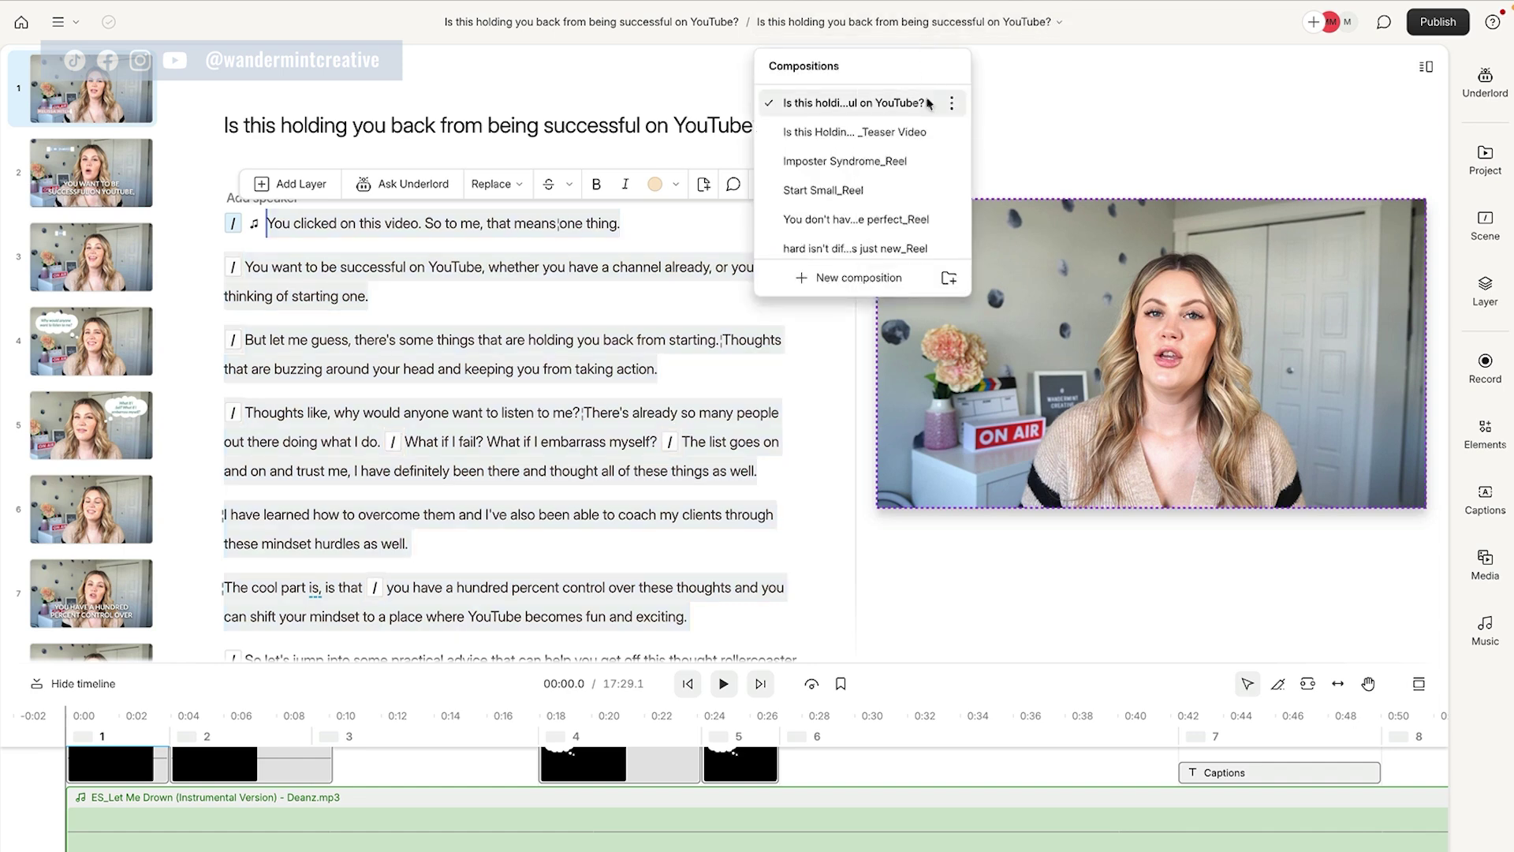
{"action": "scroll", "coordinate": [899, 185], "scroll_direction": "down", "scroll_amount": 3}
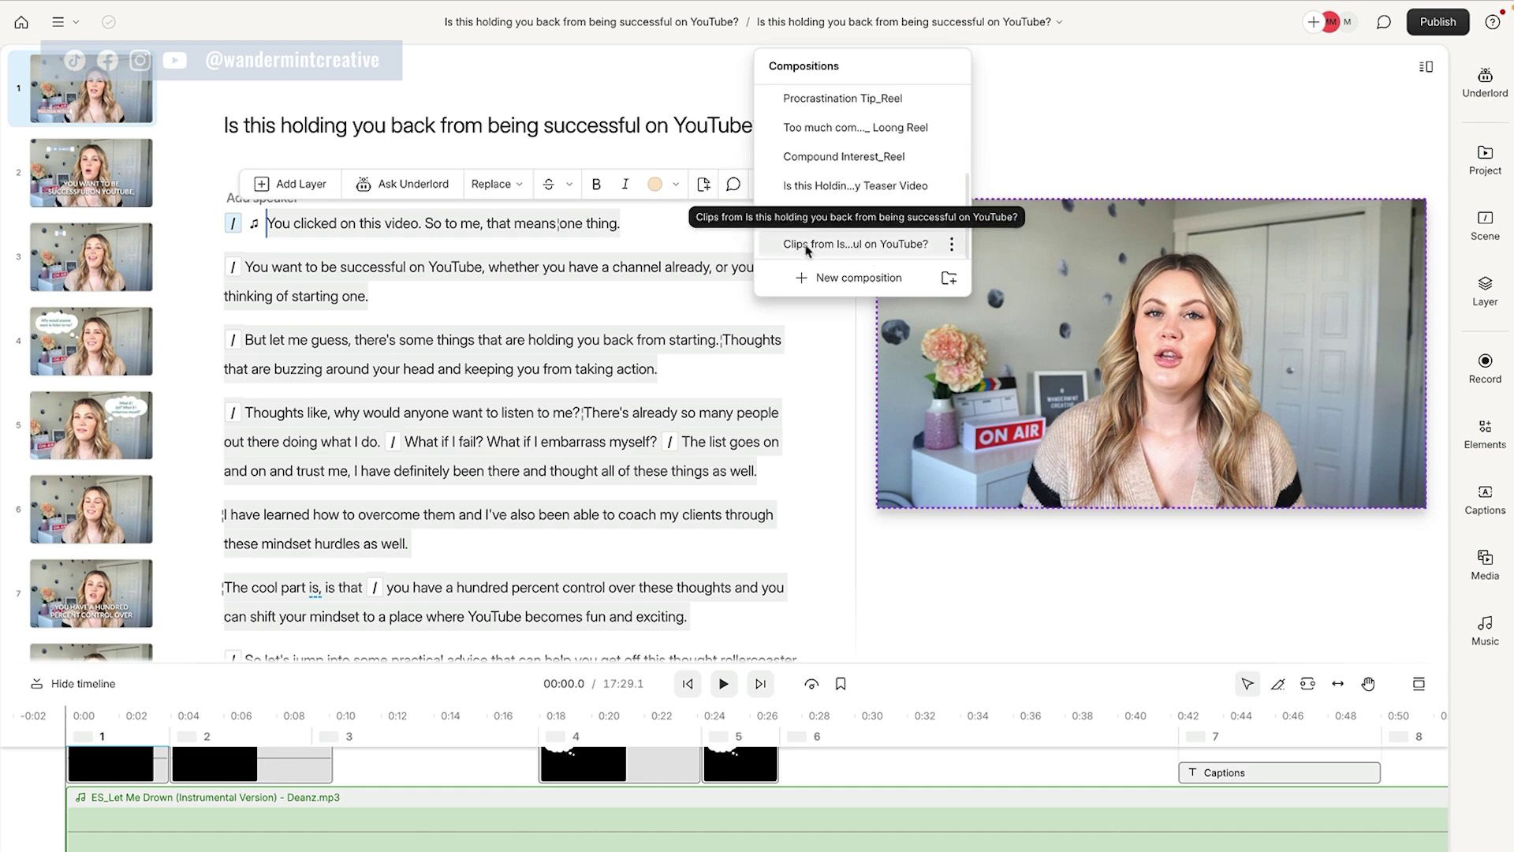
{"action": "left_click", "coordinate": [850, 245]}
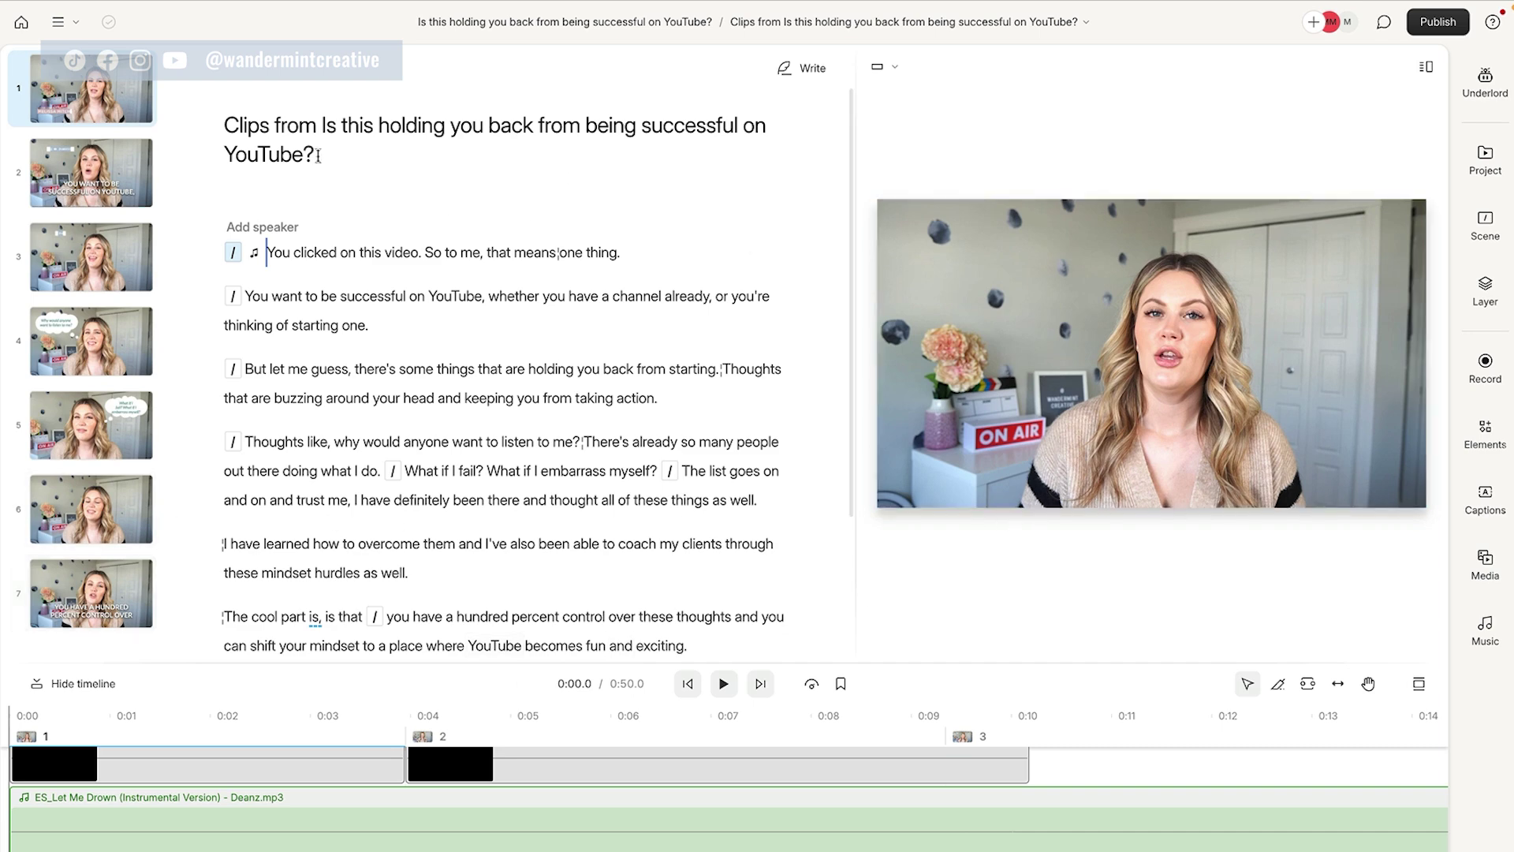
Step: Rename the clip composition to "Is this holding you back from being successful on YouTube_YouTube Promo Teaser"
{"action": "triple_click", "coordinate": [297, 130]}
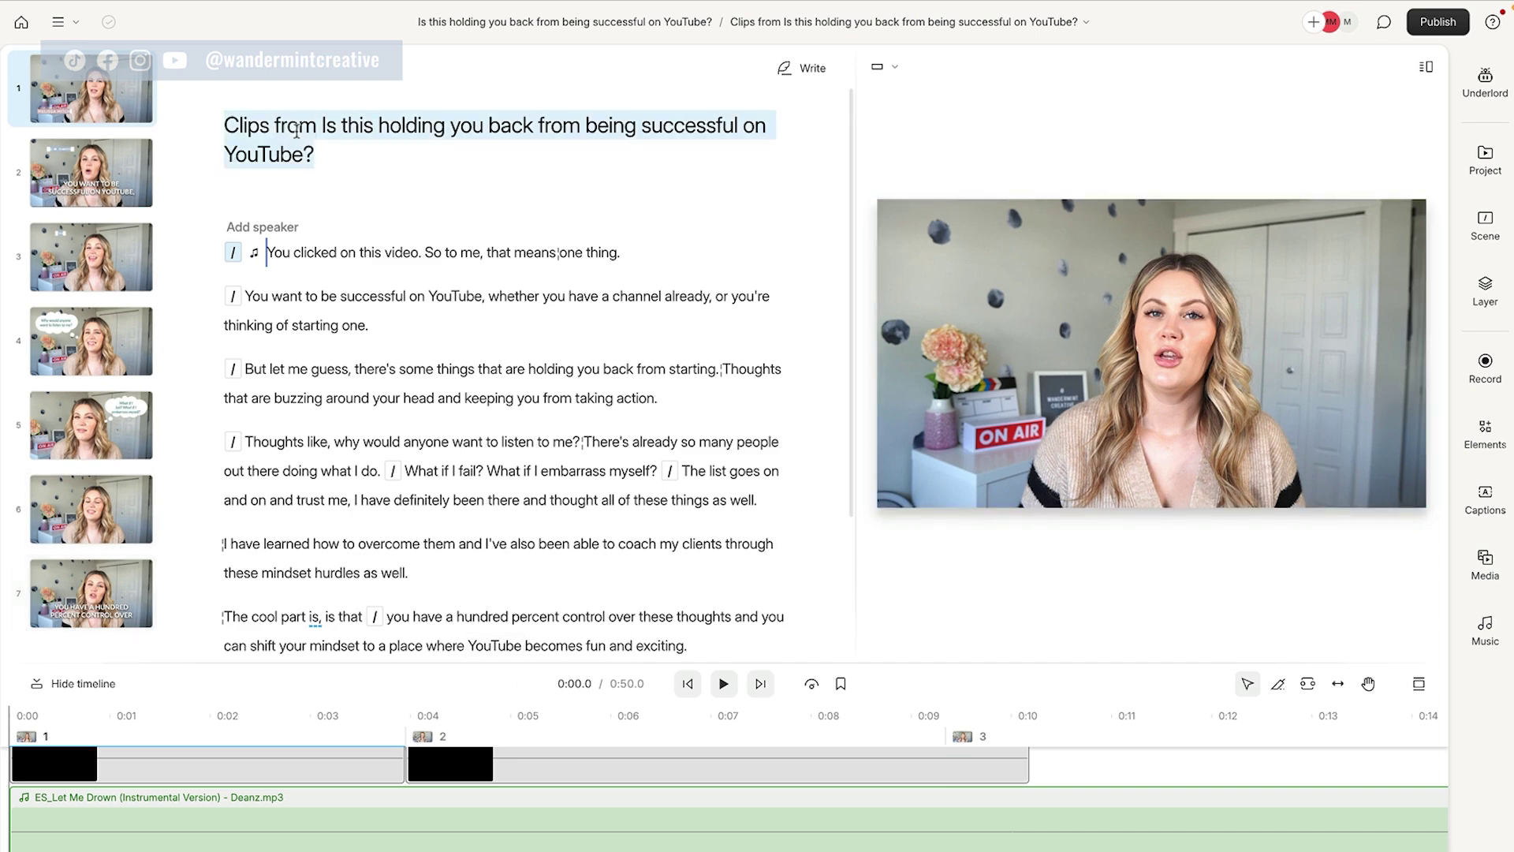
{"action": "left_click", "coordinate": [315, 127]}
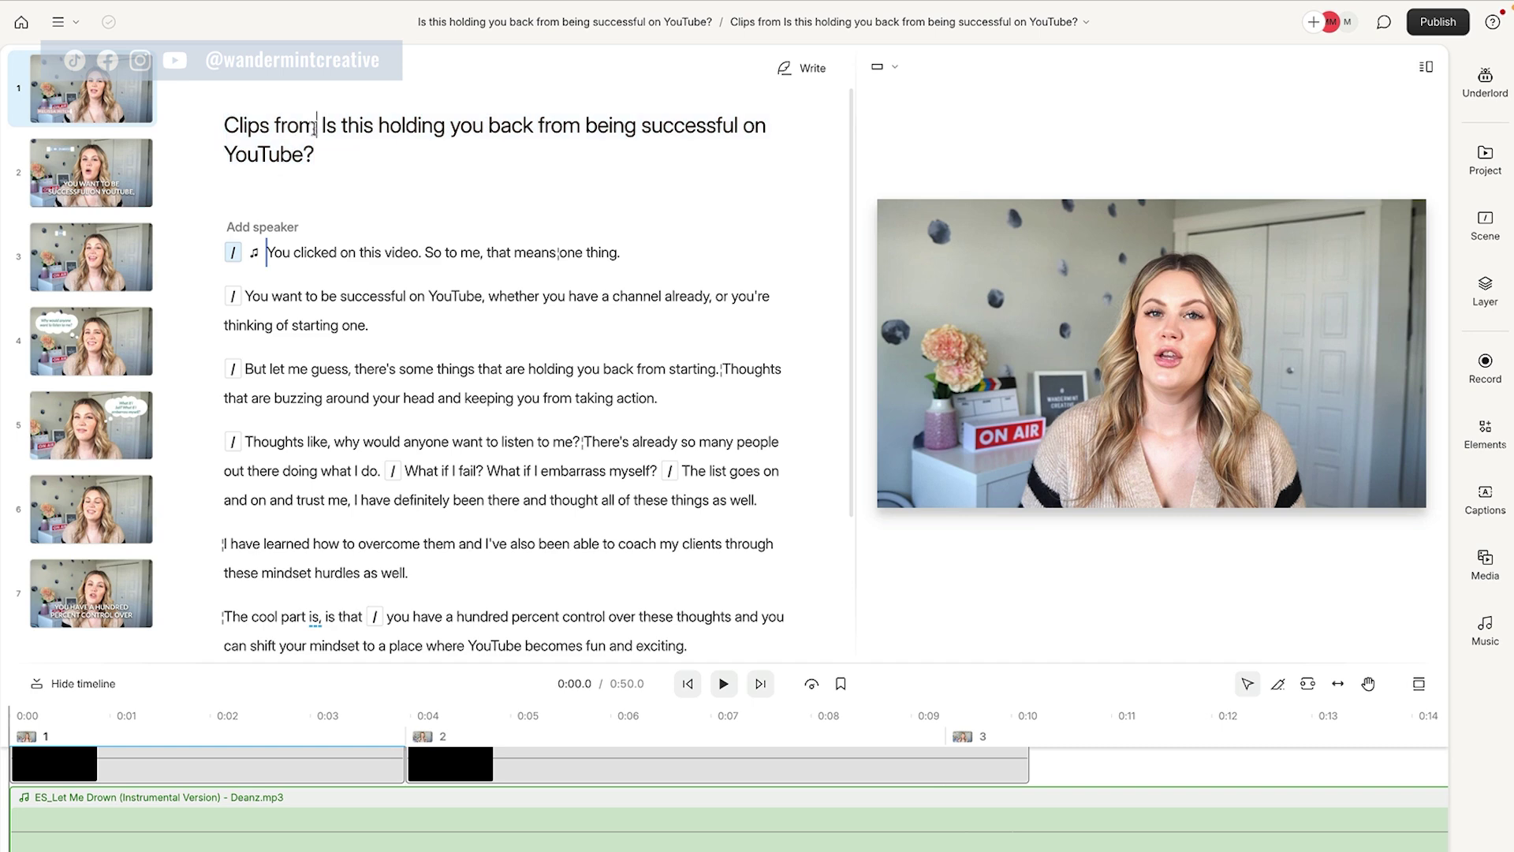
{"action": "left_click_drag", "start_coordinate": [322, 129], "coordinate": [190, 134]}
{"action": "key", "text": "BackSpace"}
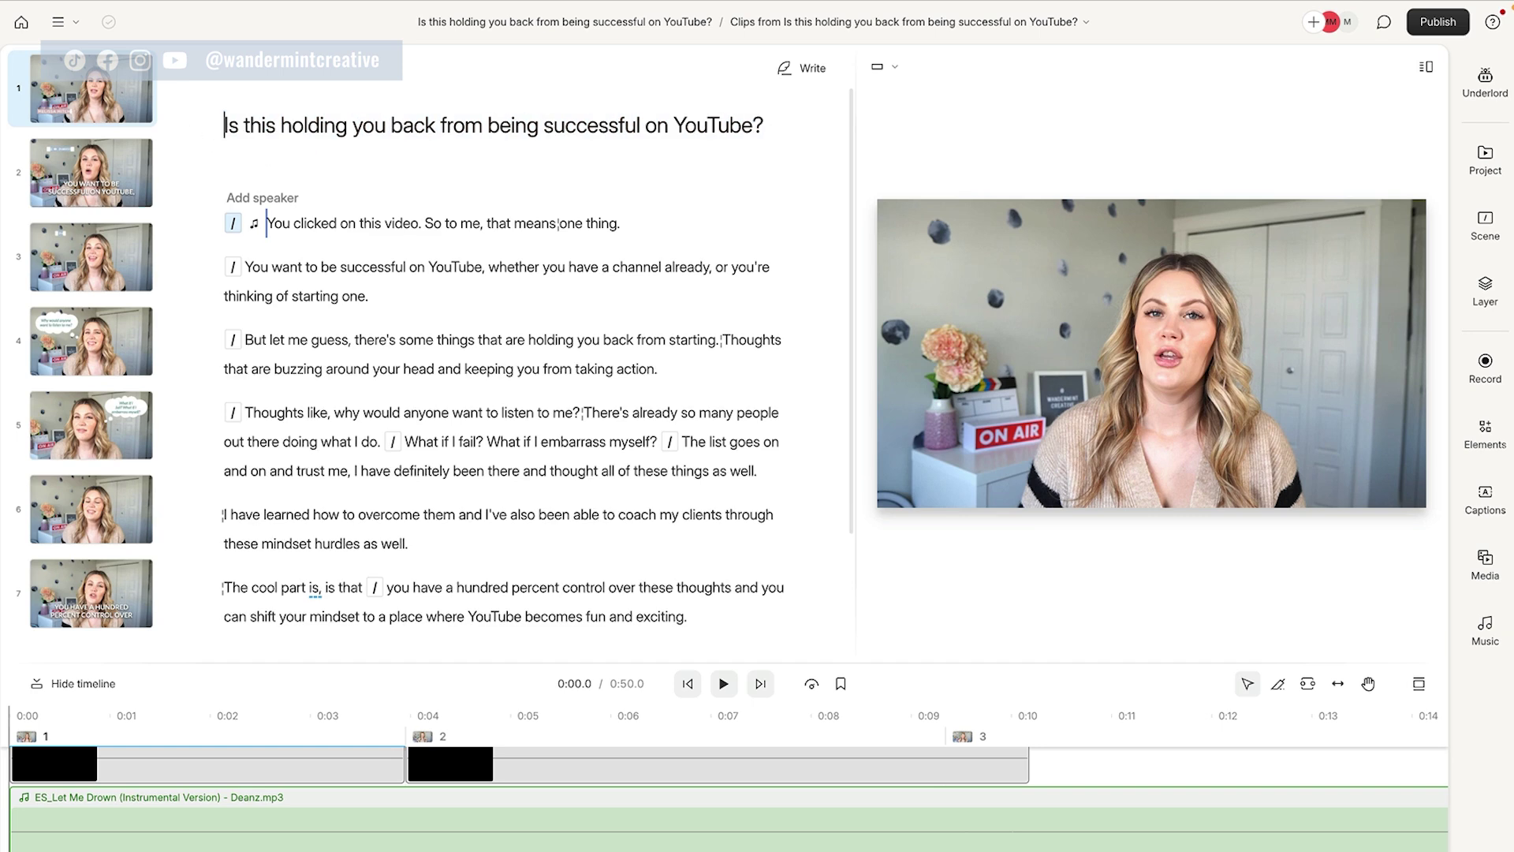
{"action": "left_click", "coordinate": [767, 125]}
{"action": "type", "text": "YouTibe"}
{"action": "key", "text": "BackSpace"}
{"action": "key", "text": "BackSpace"}
{"action": "type", "text": "ube P"}
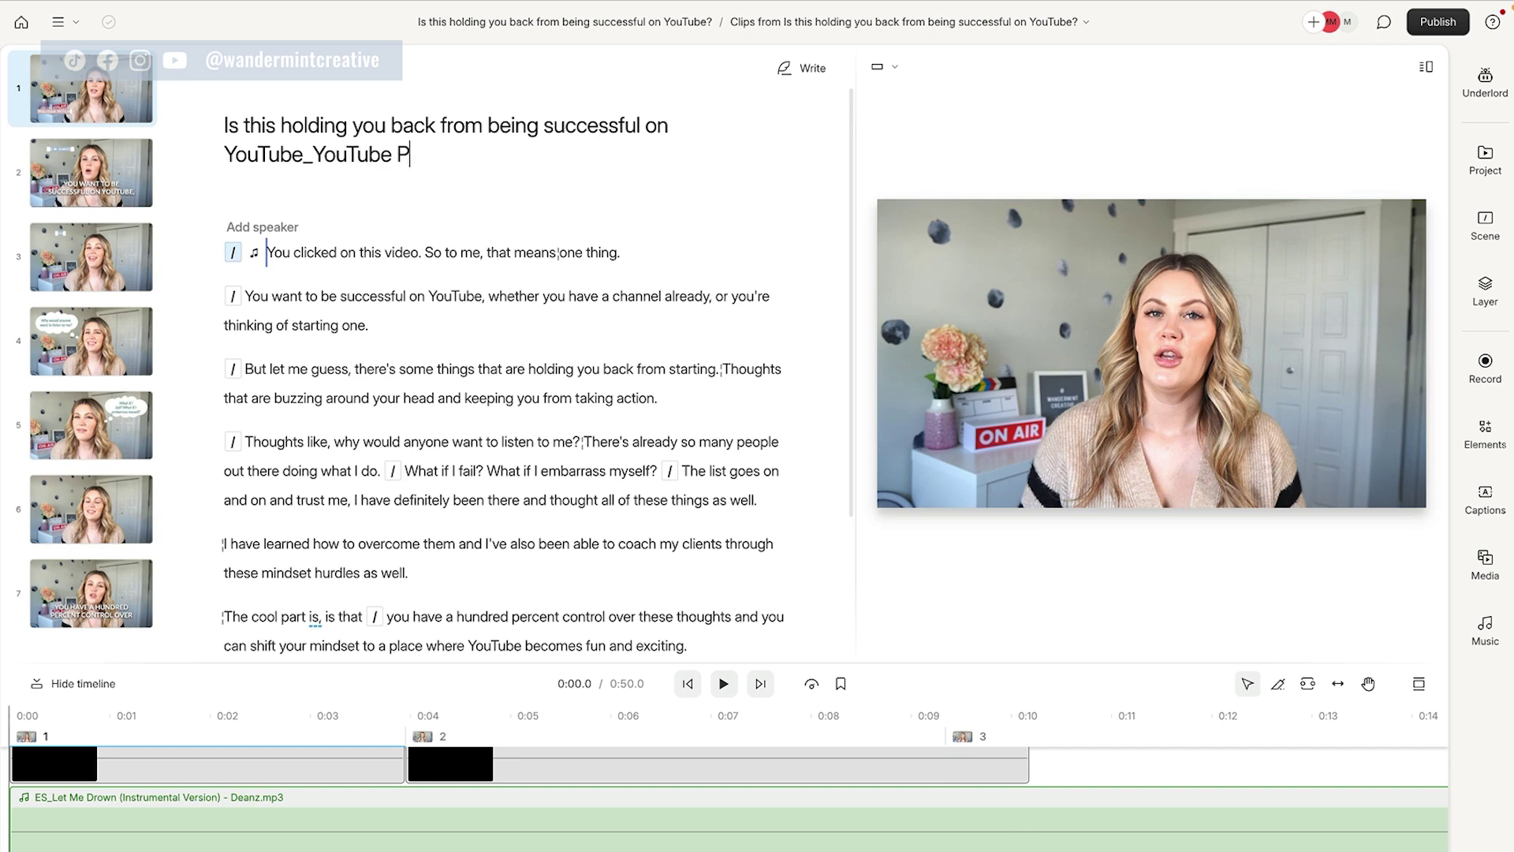
{"action": "type", "text": "romo Teaser"}
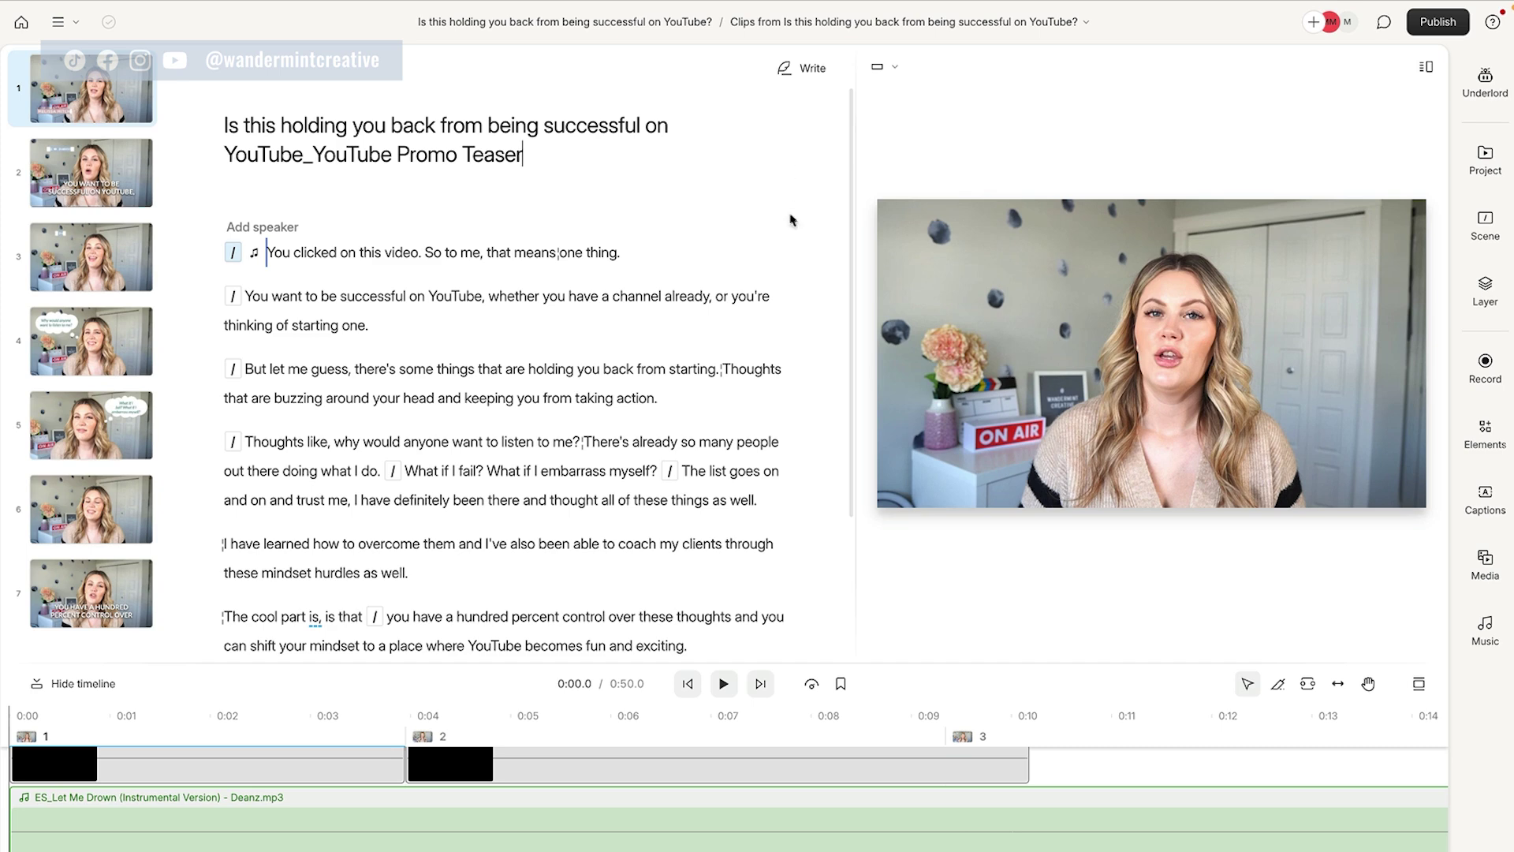
{"action": "left_click", "coordinate": [466, 298]}
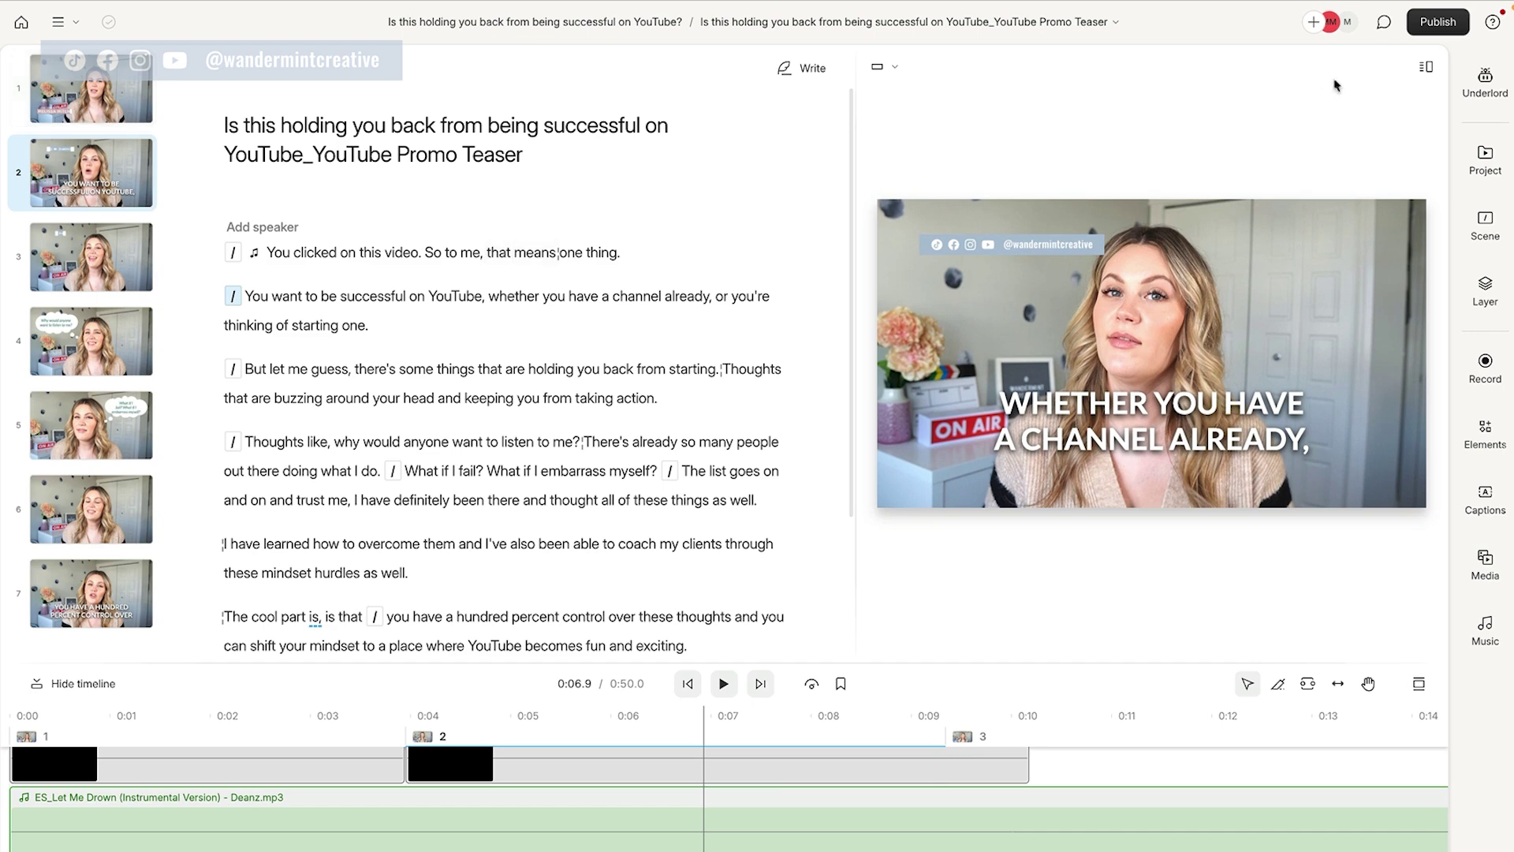
Step: View the publish settings for the teaser composition and close them without publishing
{"action": "left_click", "coordinate": [1444, 24]}
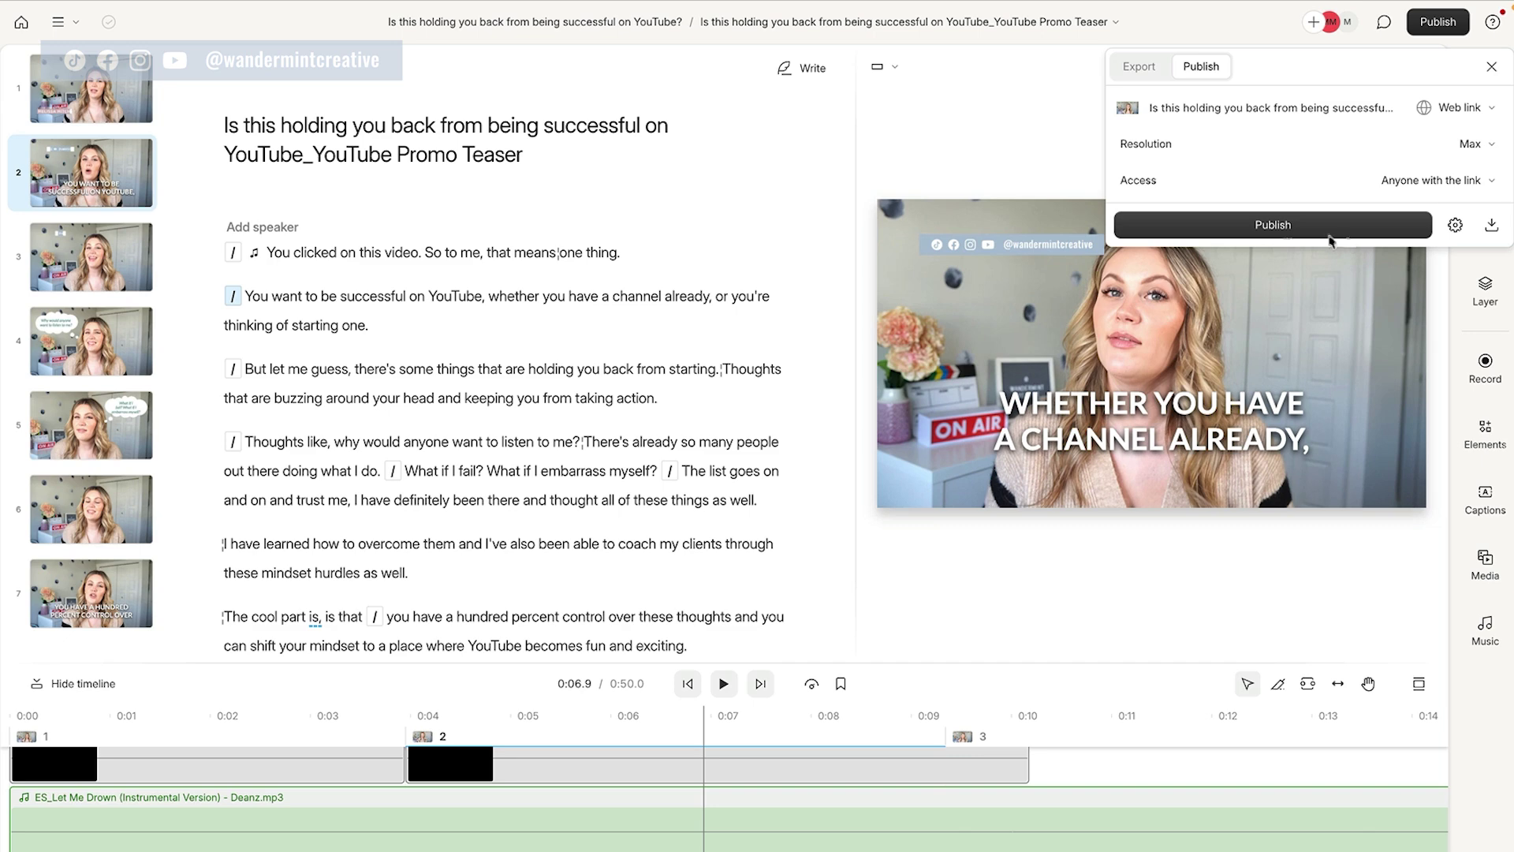
{"action": "left_click", "coordinate": [1017, 147]}
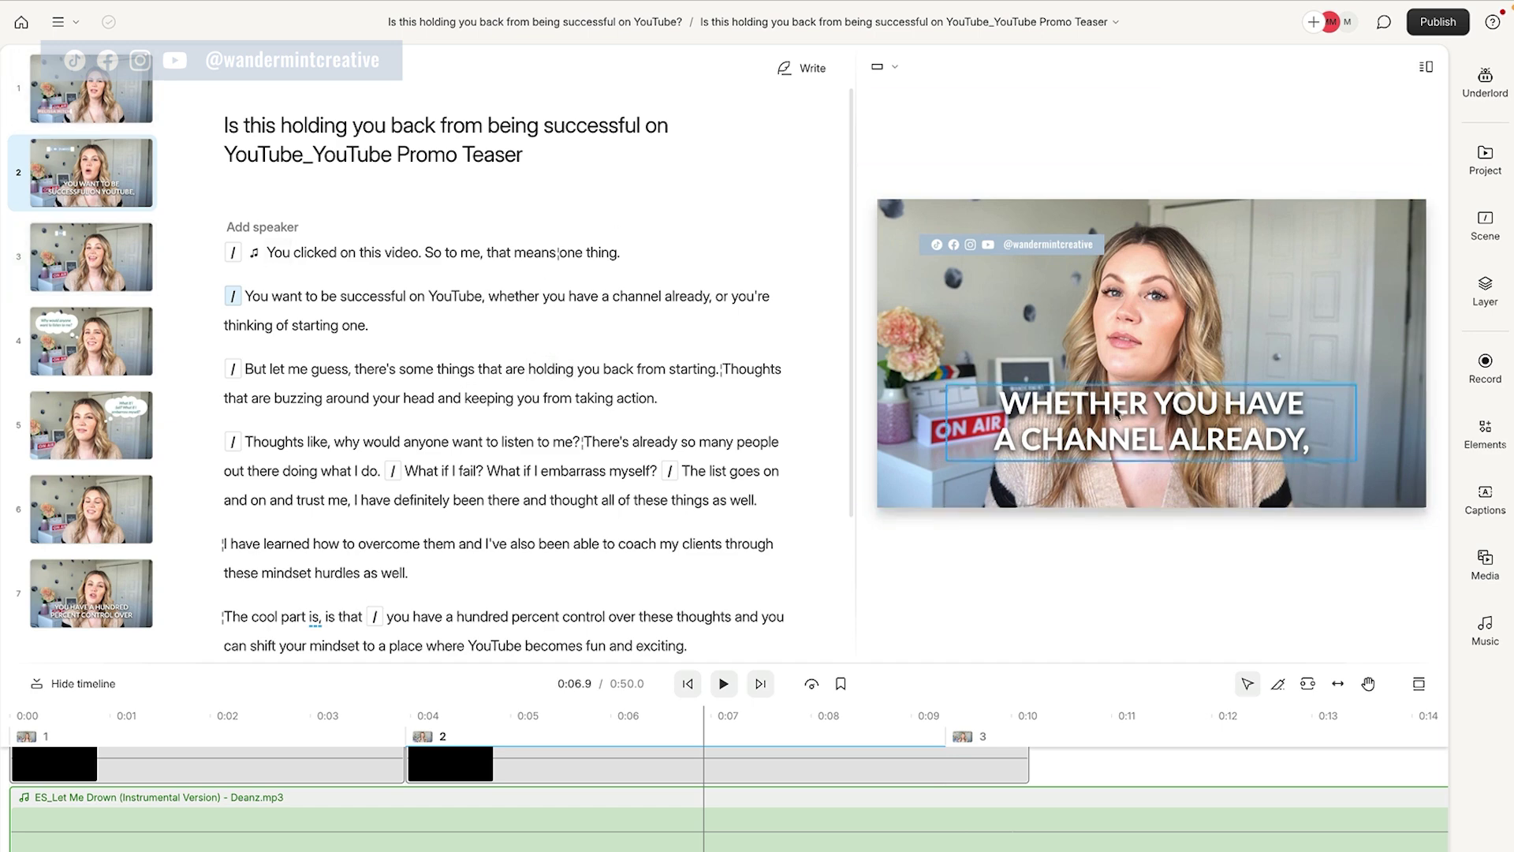
Step: Switch the composition to Portrait 9:16 and shift scene 2's video layer slightly right and down in the frame
{"action": "left_click", "coordinate": [897, 74]}
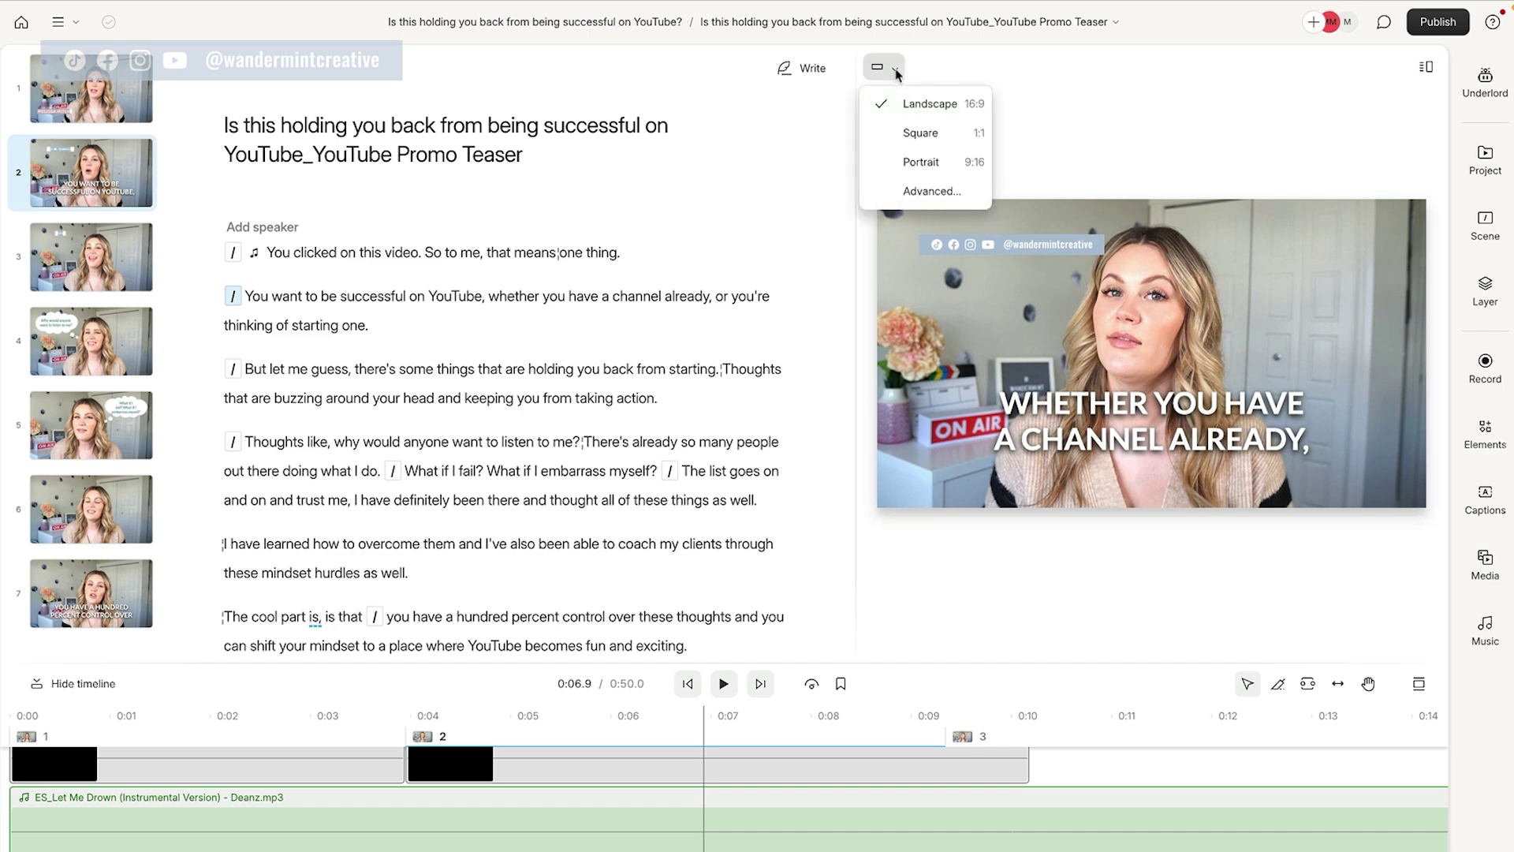
{"action": "left_click", "coordinate": [939, 163]}
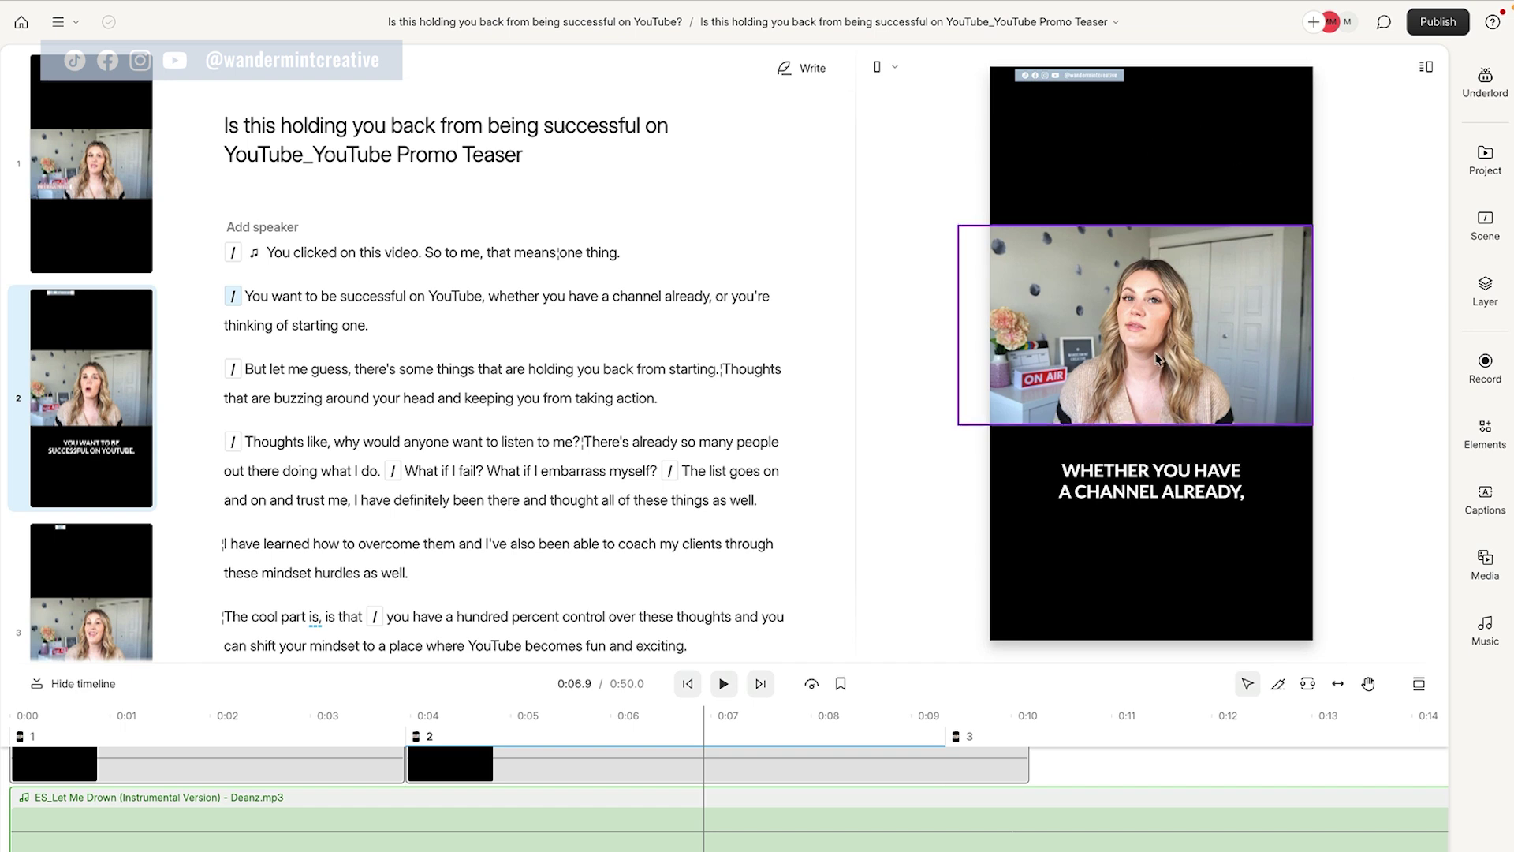
{"action": "left_click_drag", "start_coordinate": [1183, 377], "coordinate": [1183, 366]}
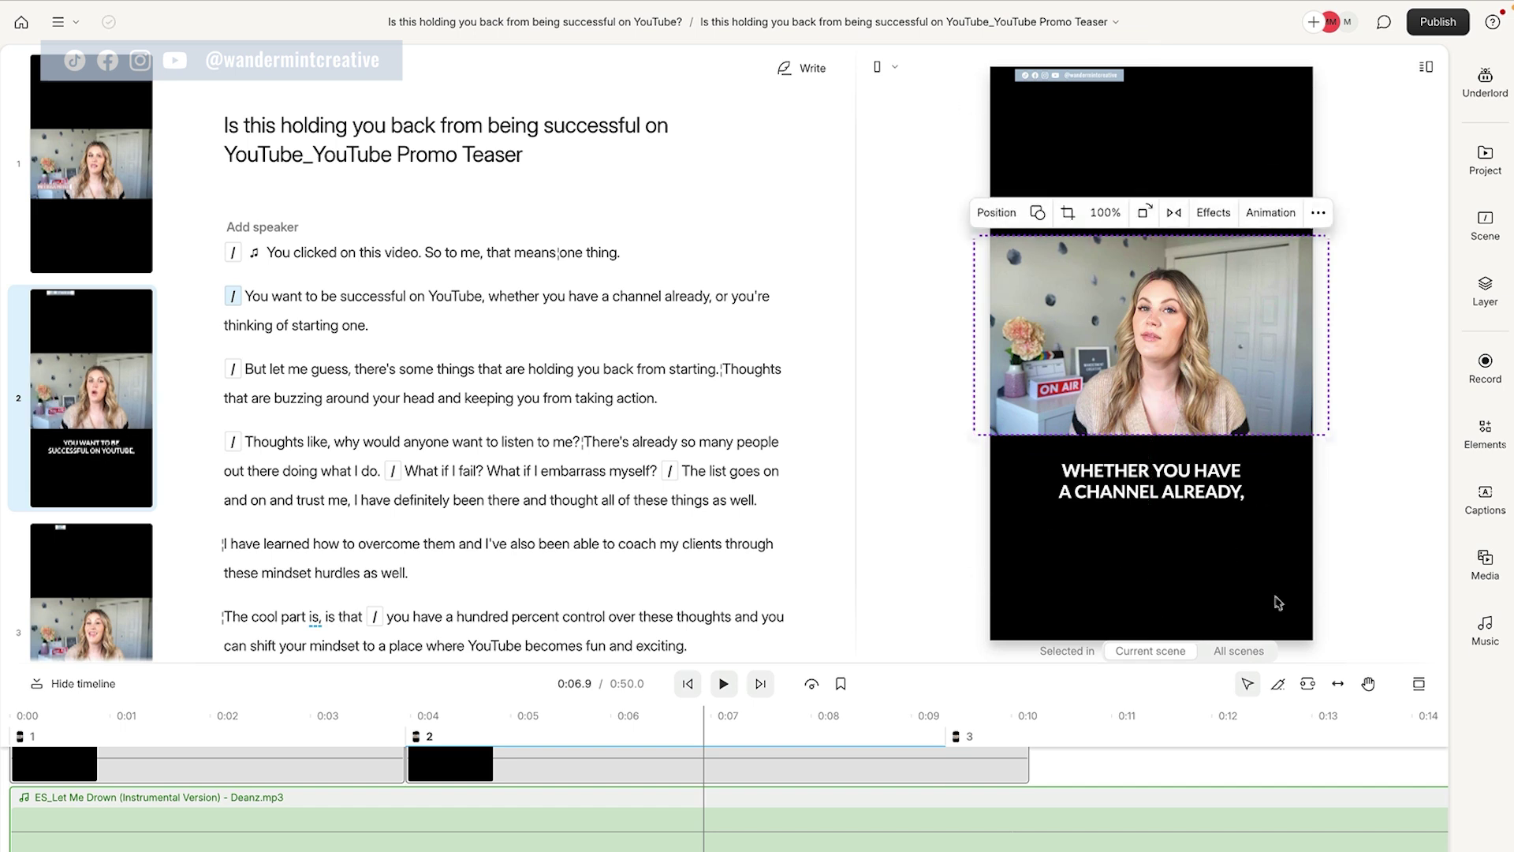
{"action": "left_click", "coordinate": [1303, 623]}
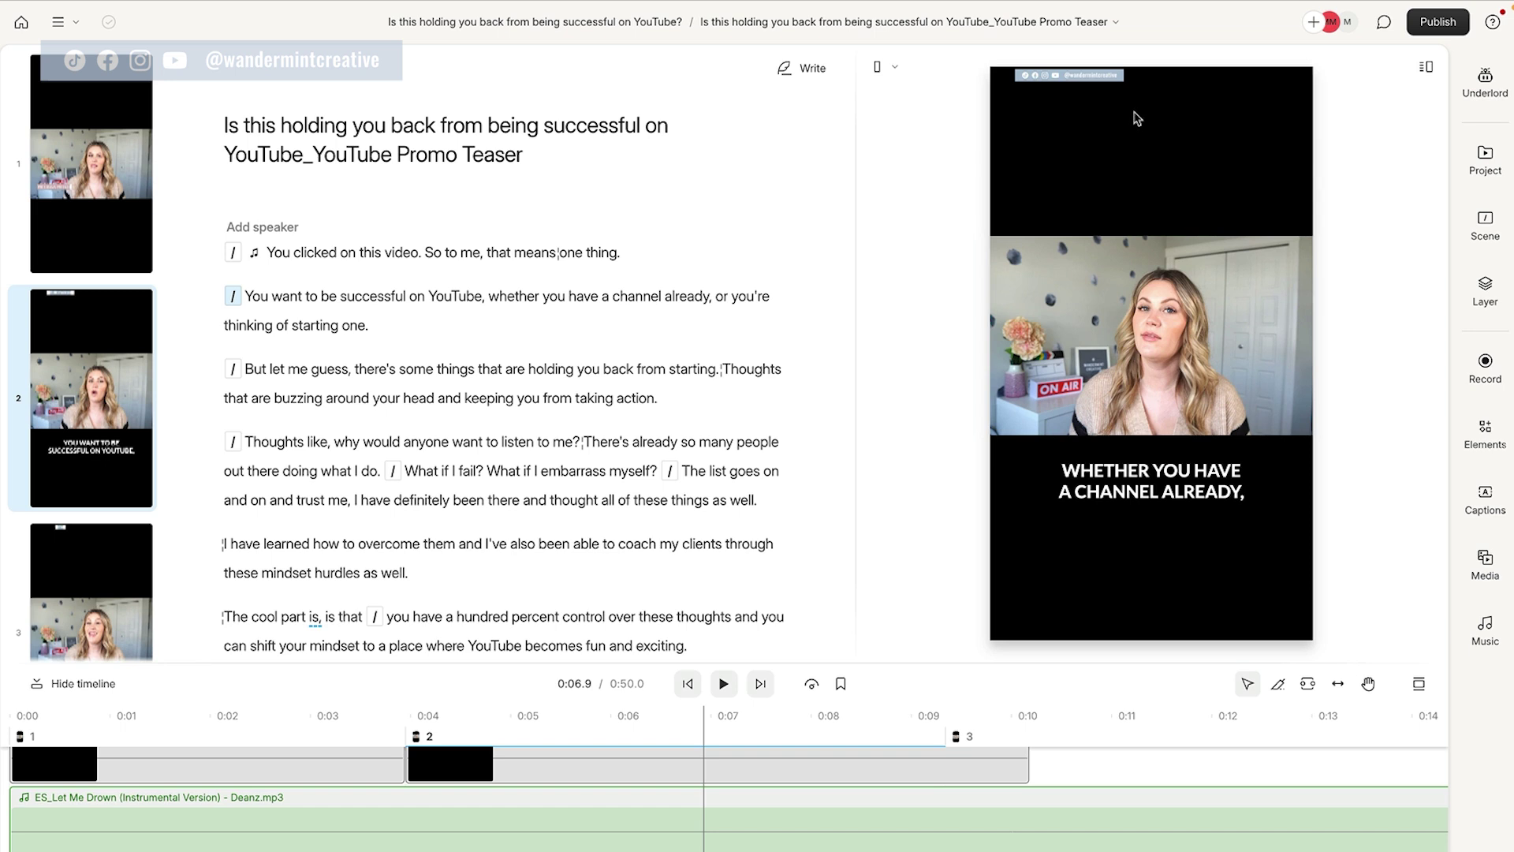
Step: Delete the "WM - SOCIAL MEDIA NEW.mov" overlay and the captions layer from scene 2
{"action": "left_click", "coordinate": [1083, 84]}
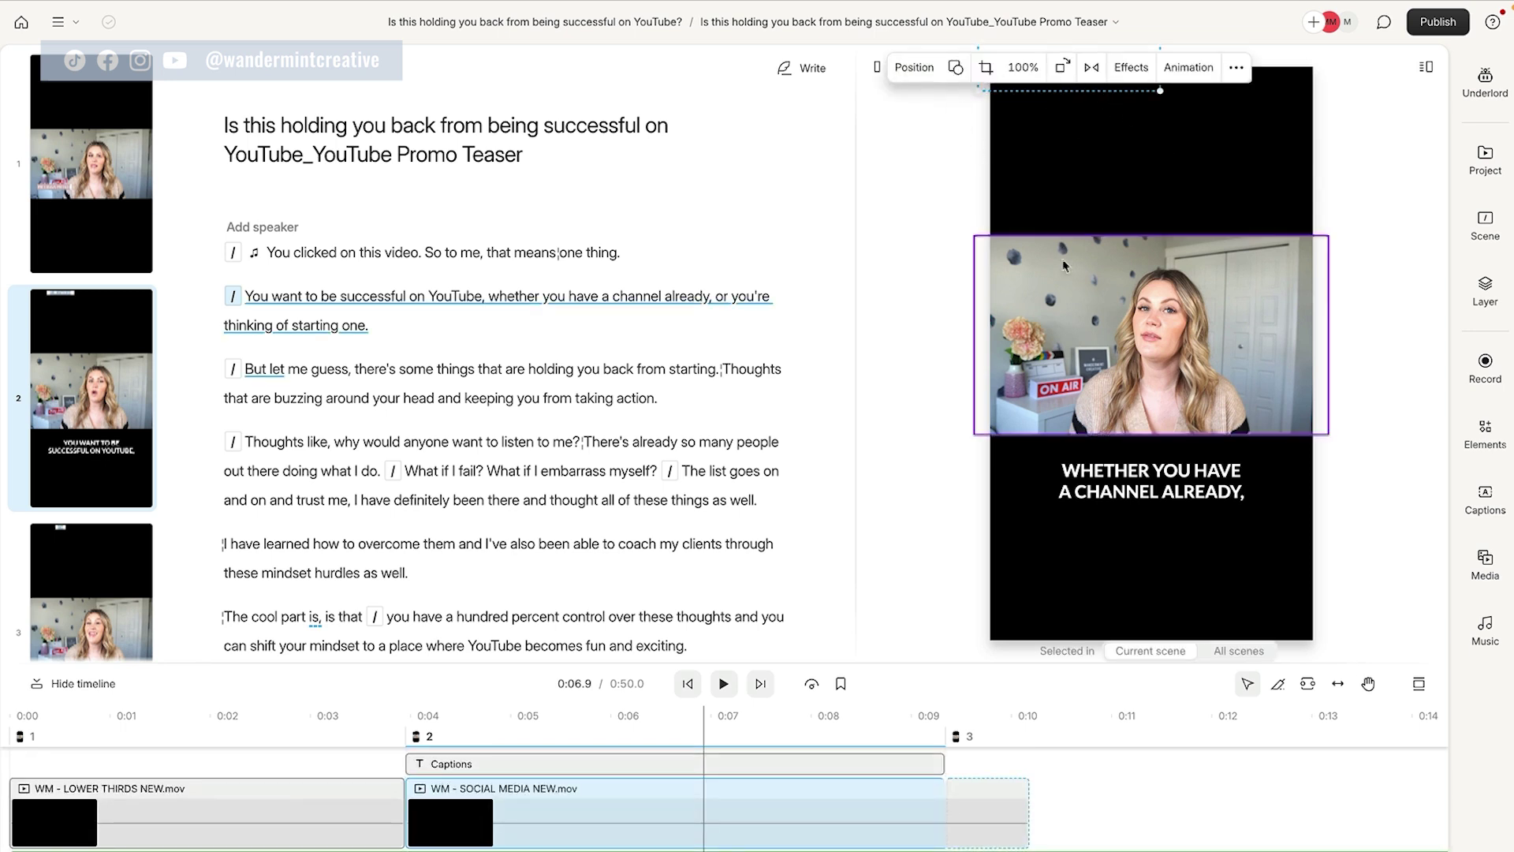
{"action": "left_click", "coordinate": [1127, 140]}
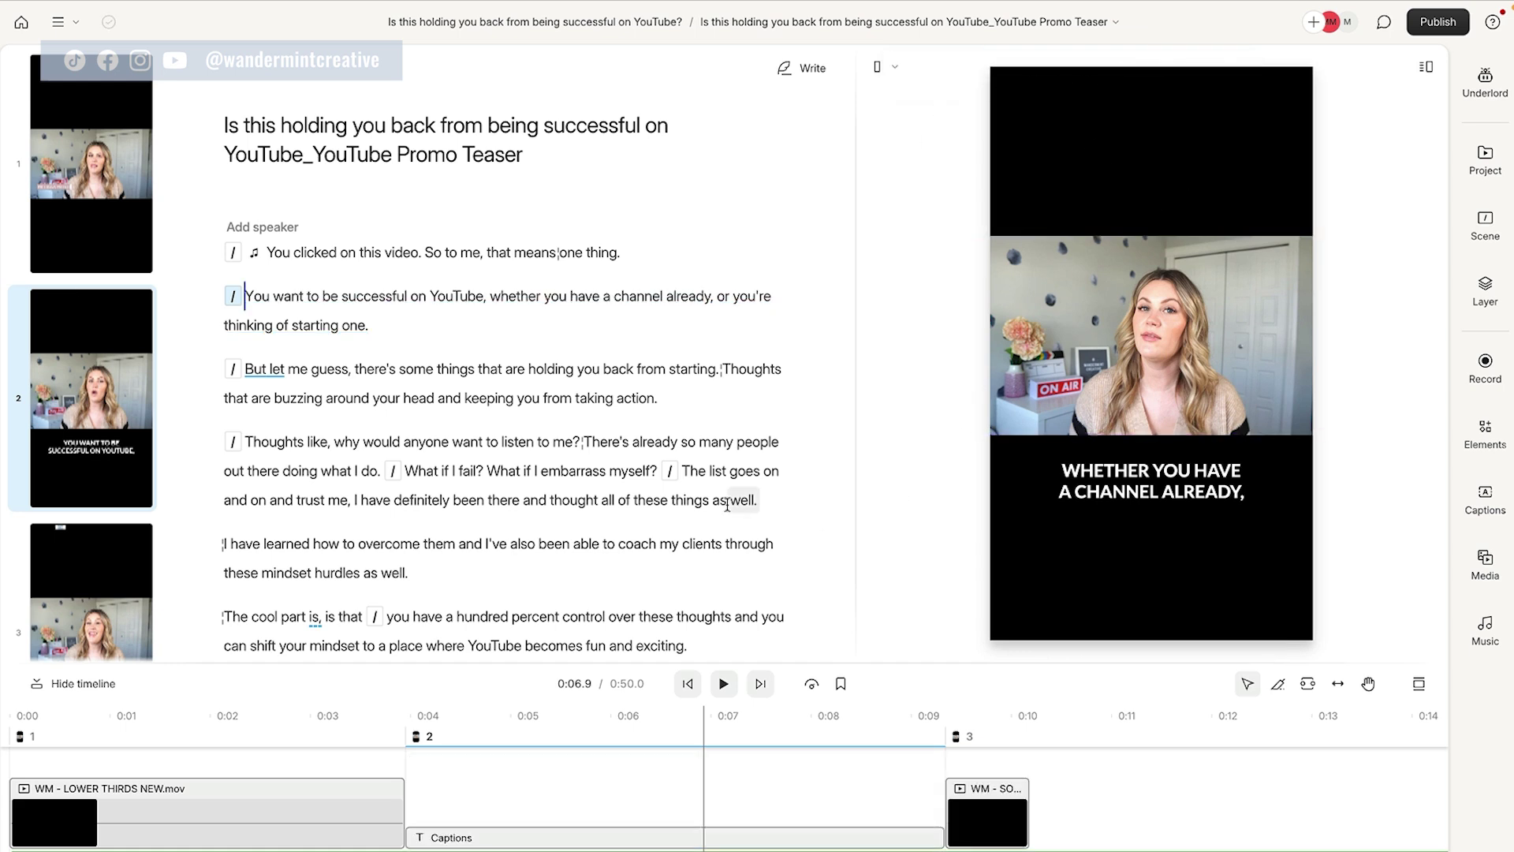
{"action": "left_click", "coordinate": [1187, 495]}
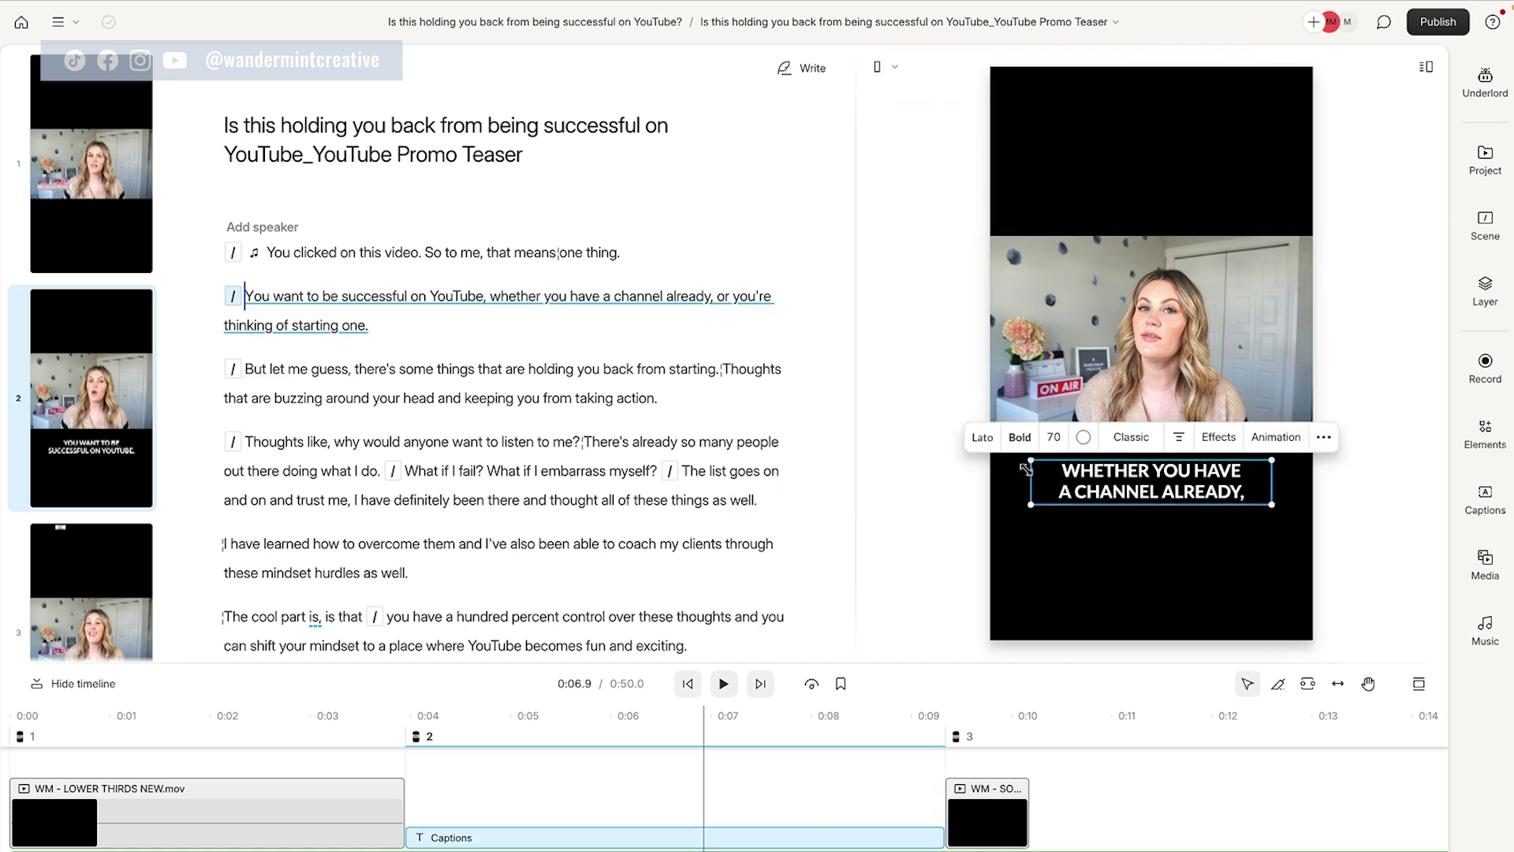
{"action": "key", "text": "Delete"}
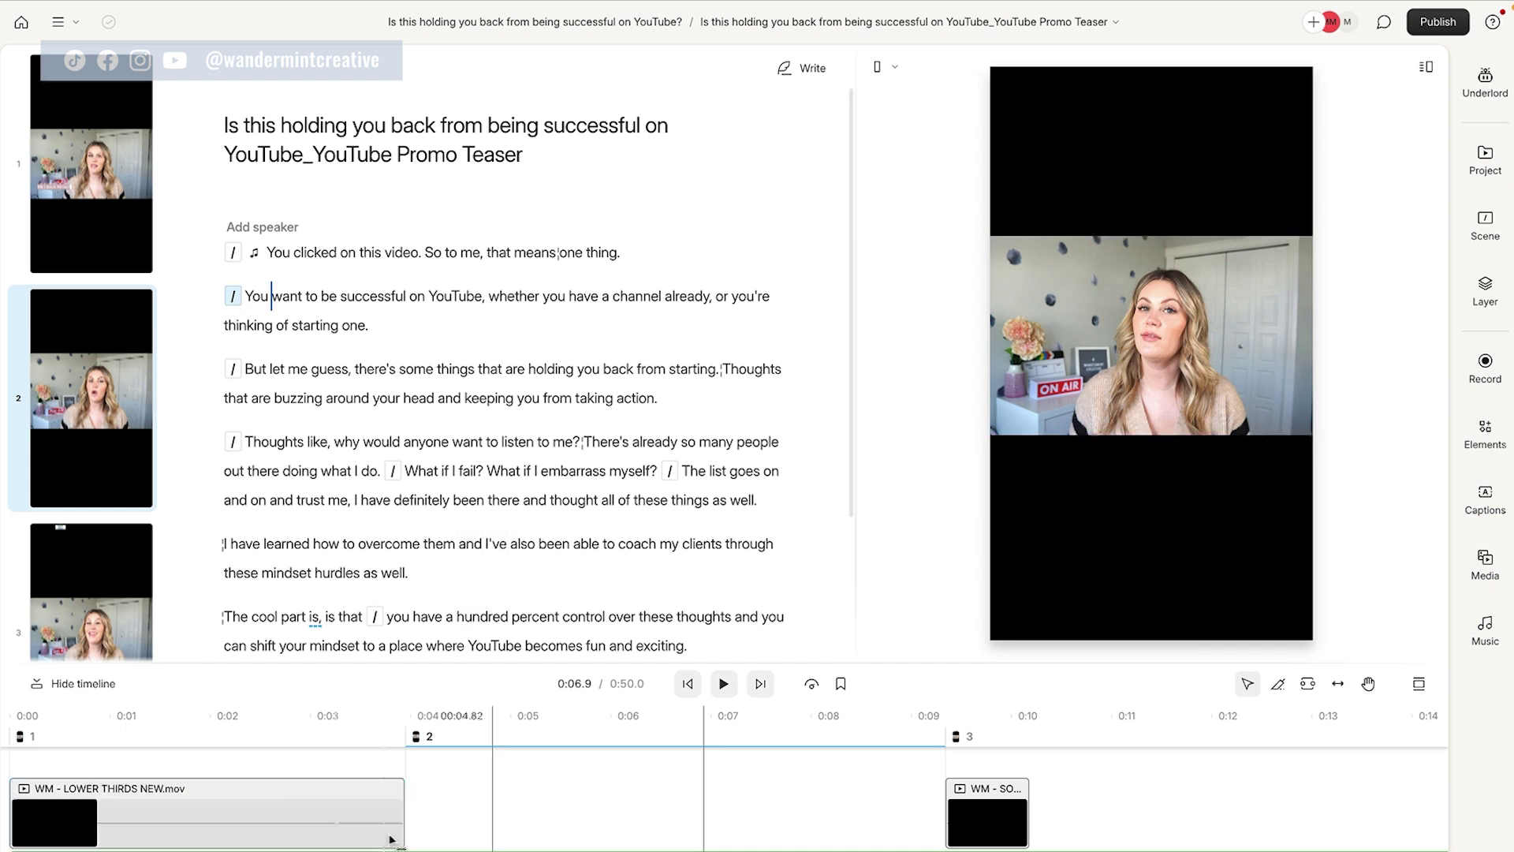
Step: Go to scene 1 and examine the available text, shape, waveform, progress bar, annotation, overlay and frame elements
{"action": "left_click", "coordinate": [257, 796]}
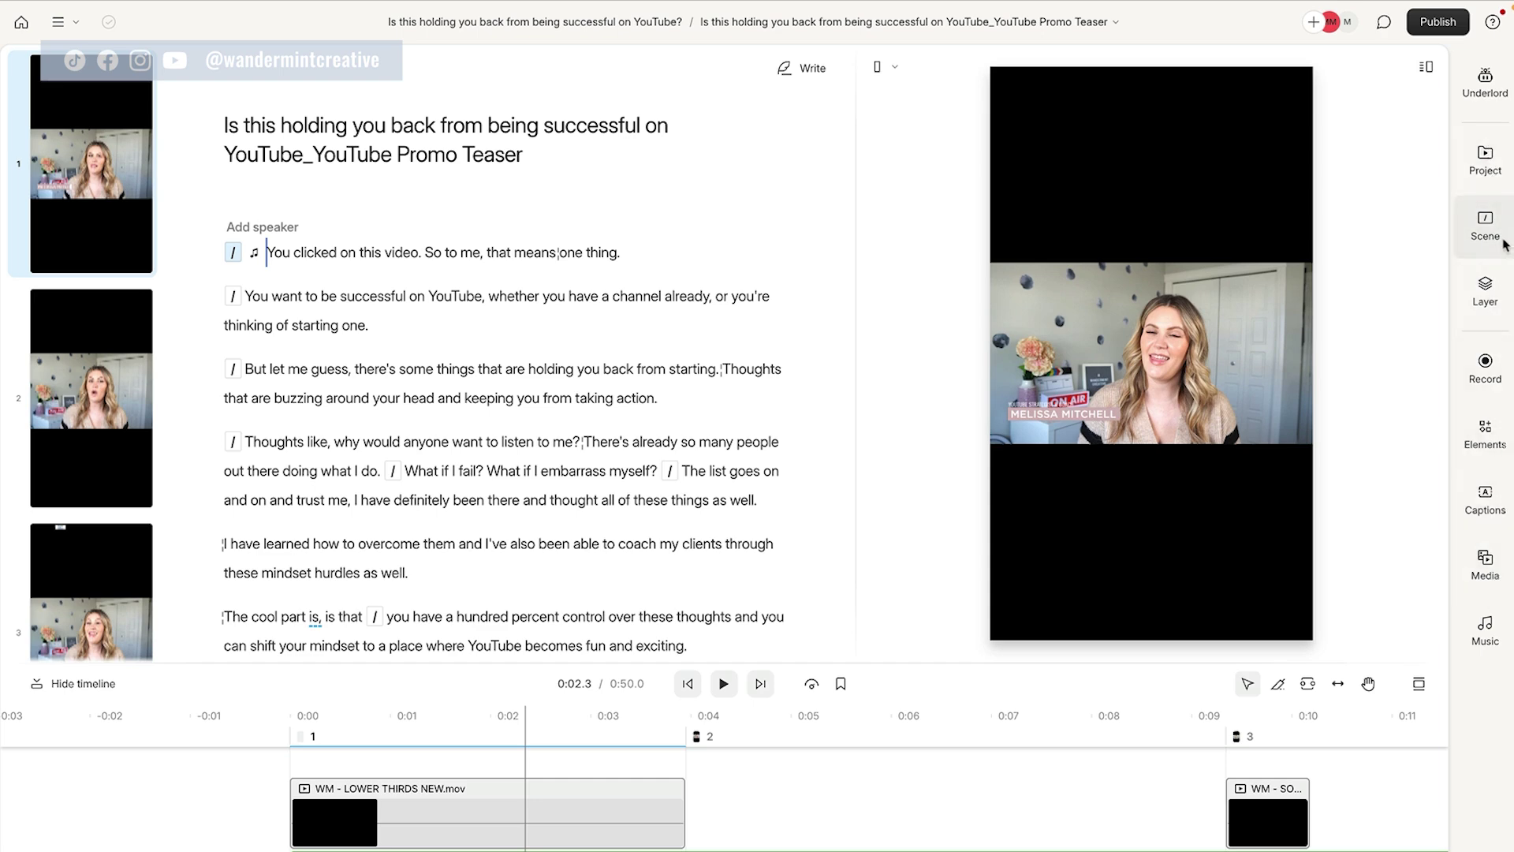
{"action": "left_click", "coordinate": [1486, 454]}
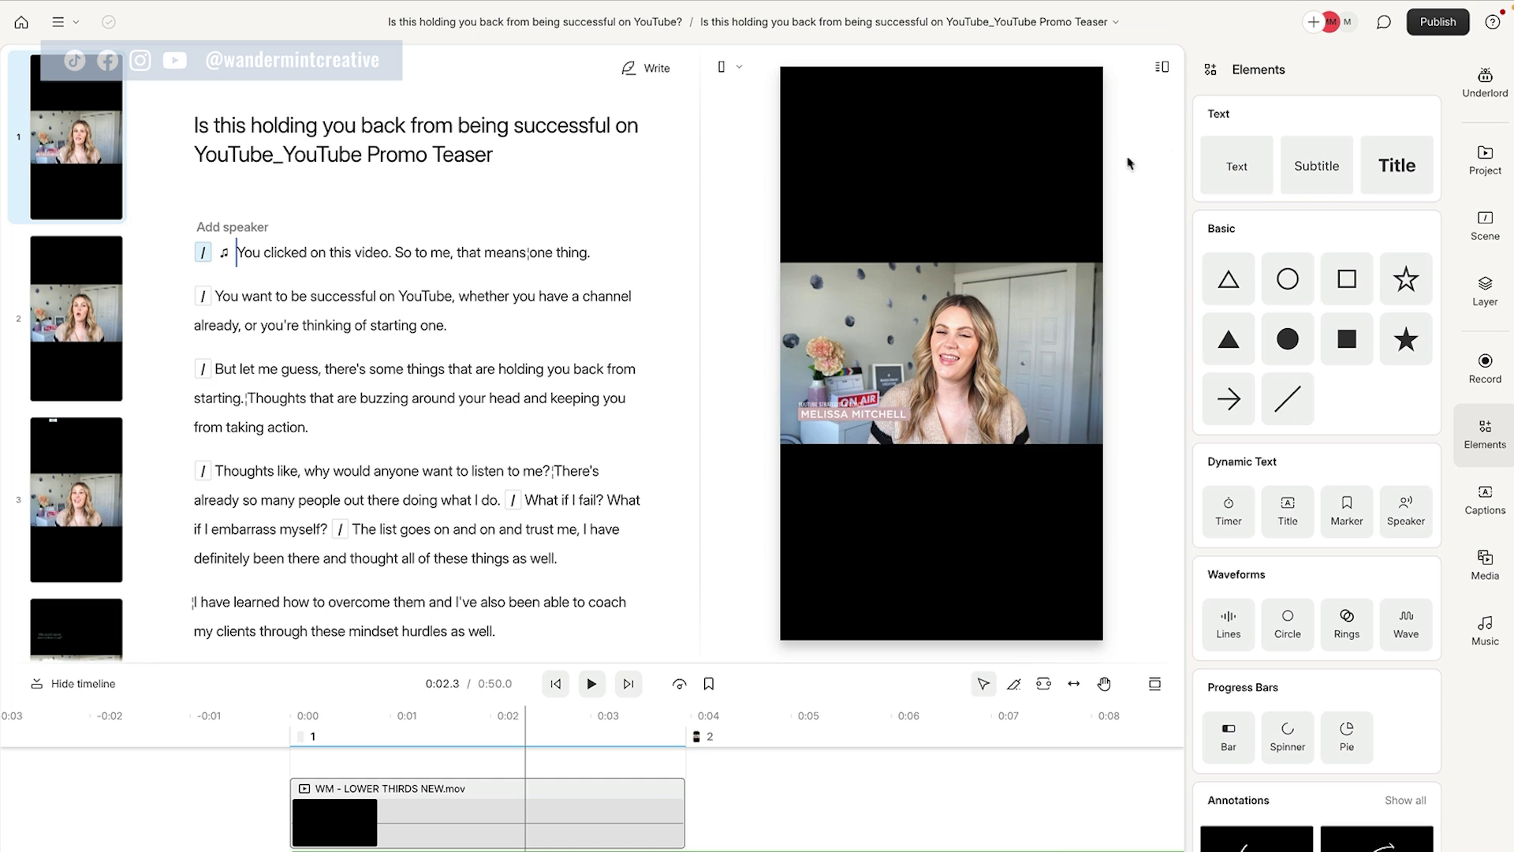
{"action": "scroll", "coordinate": [1309, 599], "scroll_direction": "down", "scroll_amount": 7}
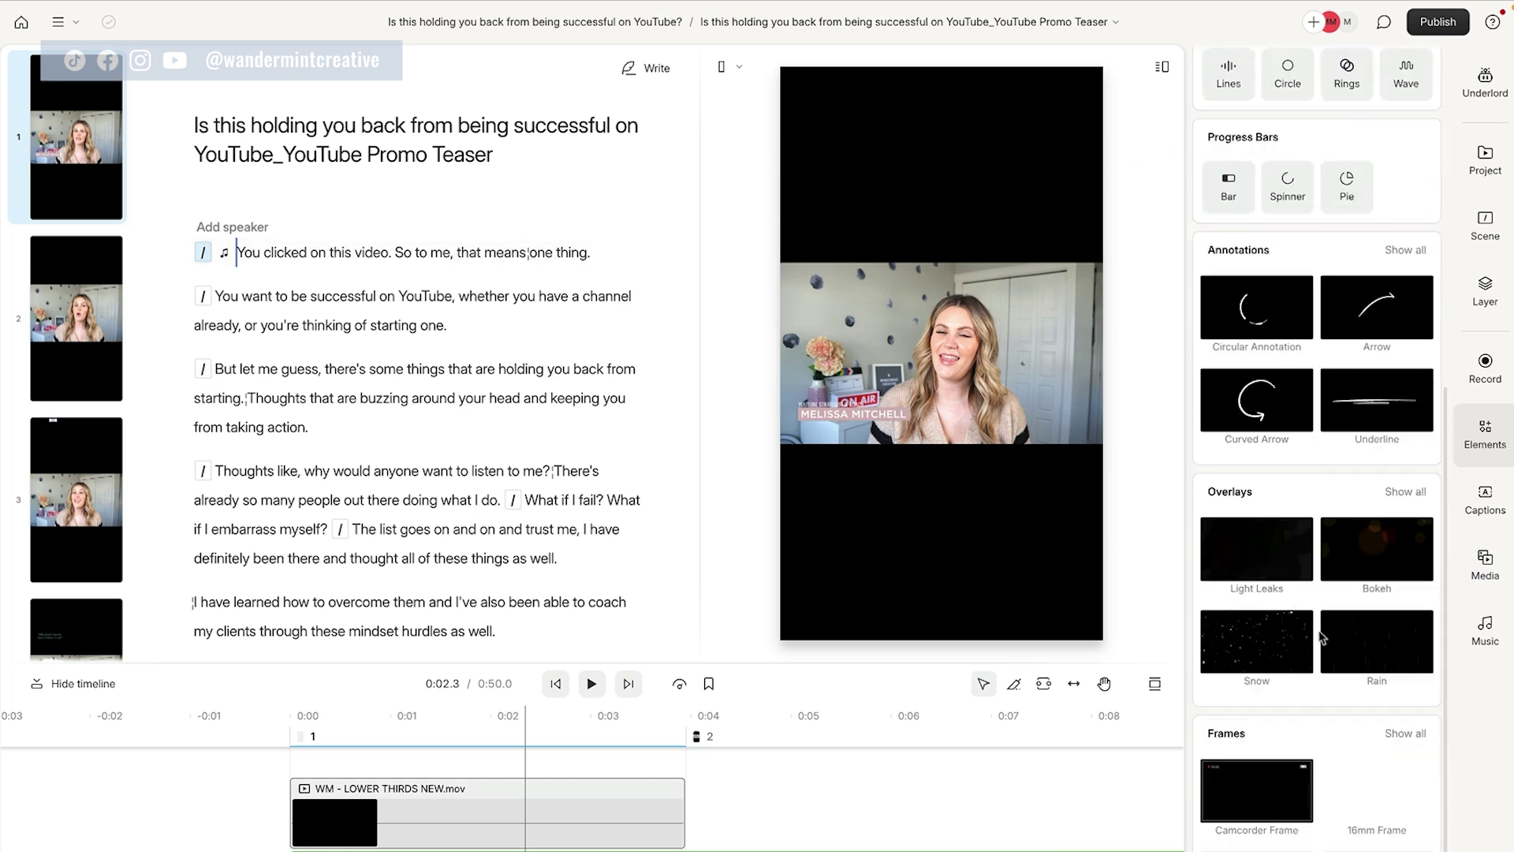
{"action": "scroll", "coordinate": [1272, 104], "scroll_direction": "up", "scroll_amount": 7}
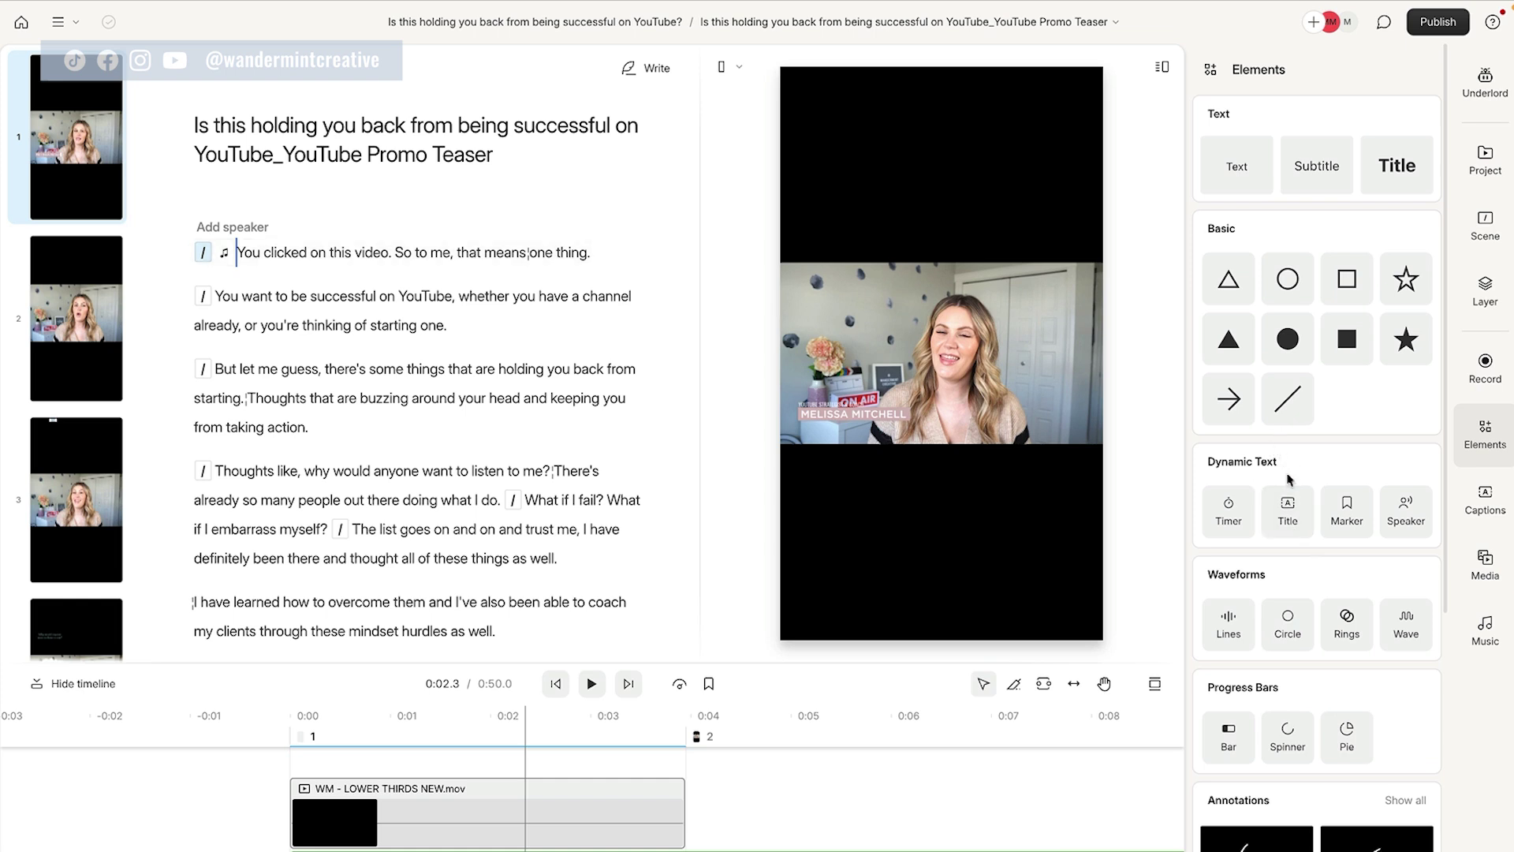
{"action": "scroll", "coordinate": [1287, 473], "scroll_direction": "down", "scroll_amount": 5}
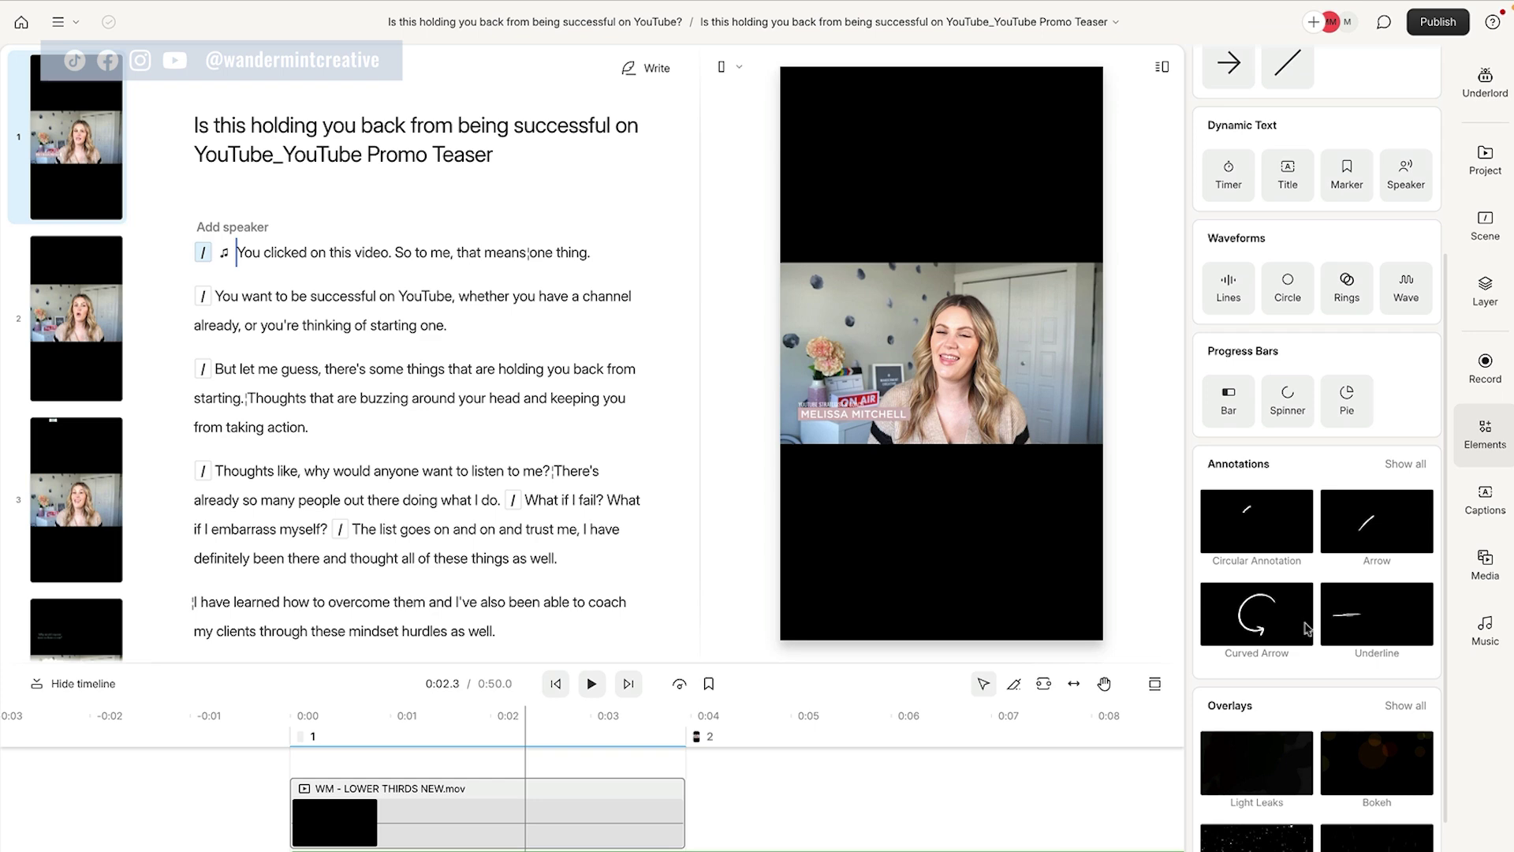
{"action": "scroll", "coordinate": [1324, 678], "scroll_direction": "down", "scroll_amount": 3}
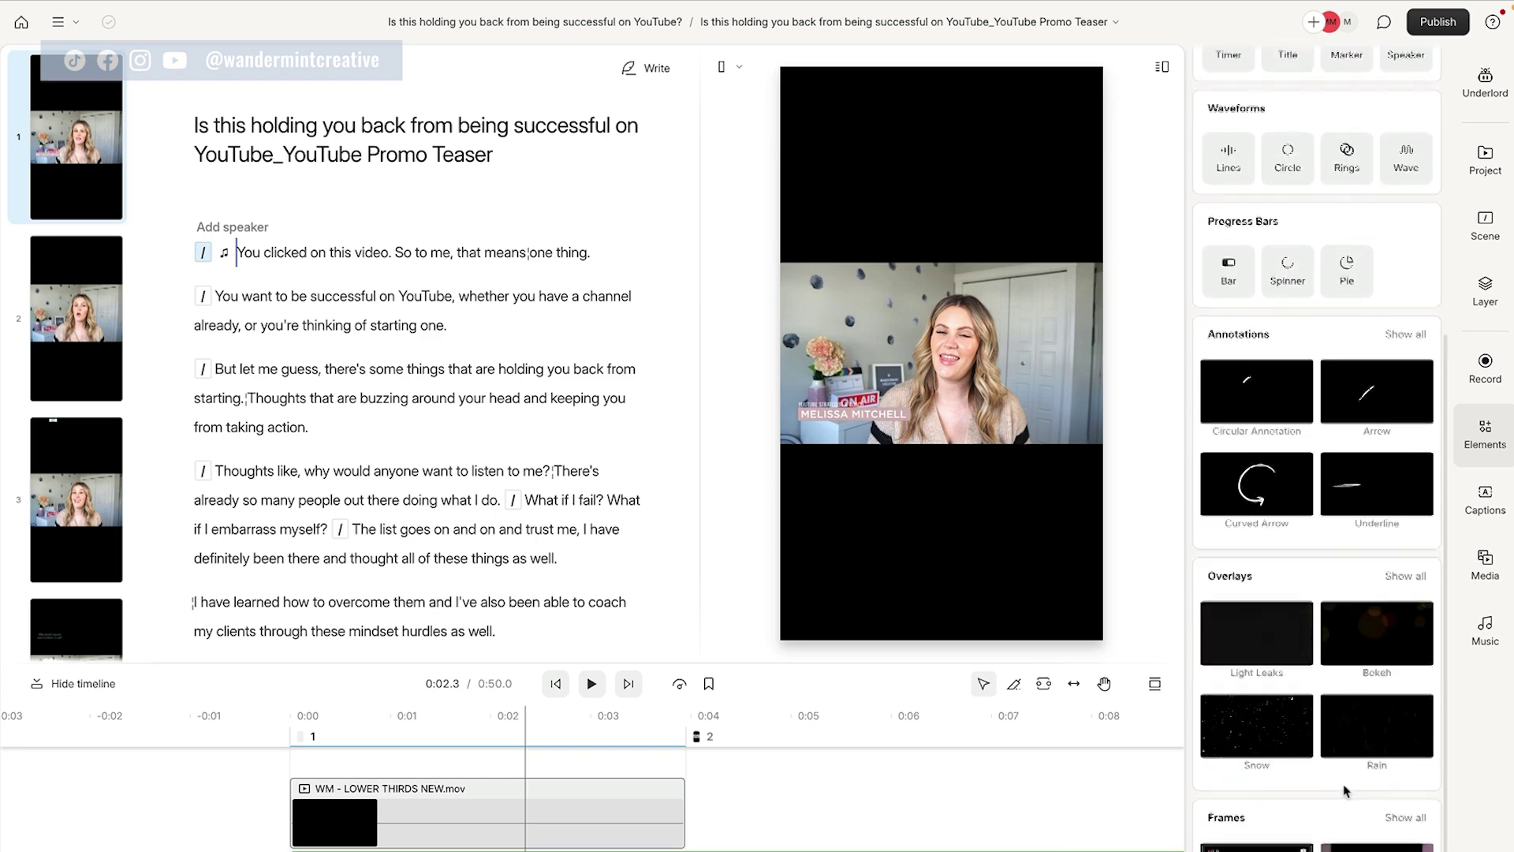
{"action": "scroll", "coordinate": [1348, 795], "scroll_direction": "up", "scroll_amount": 8}
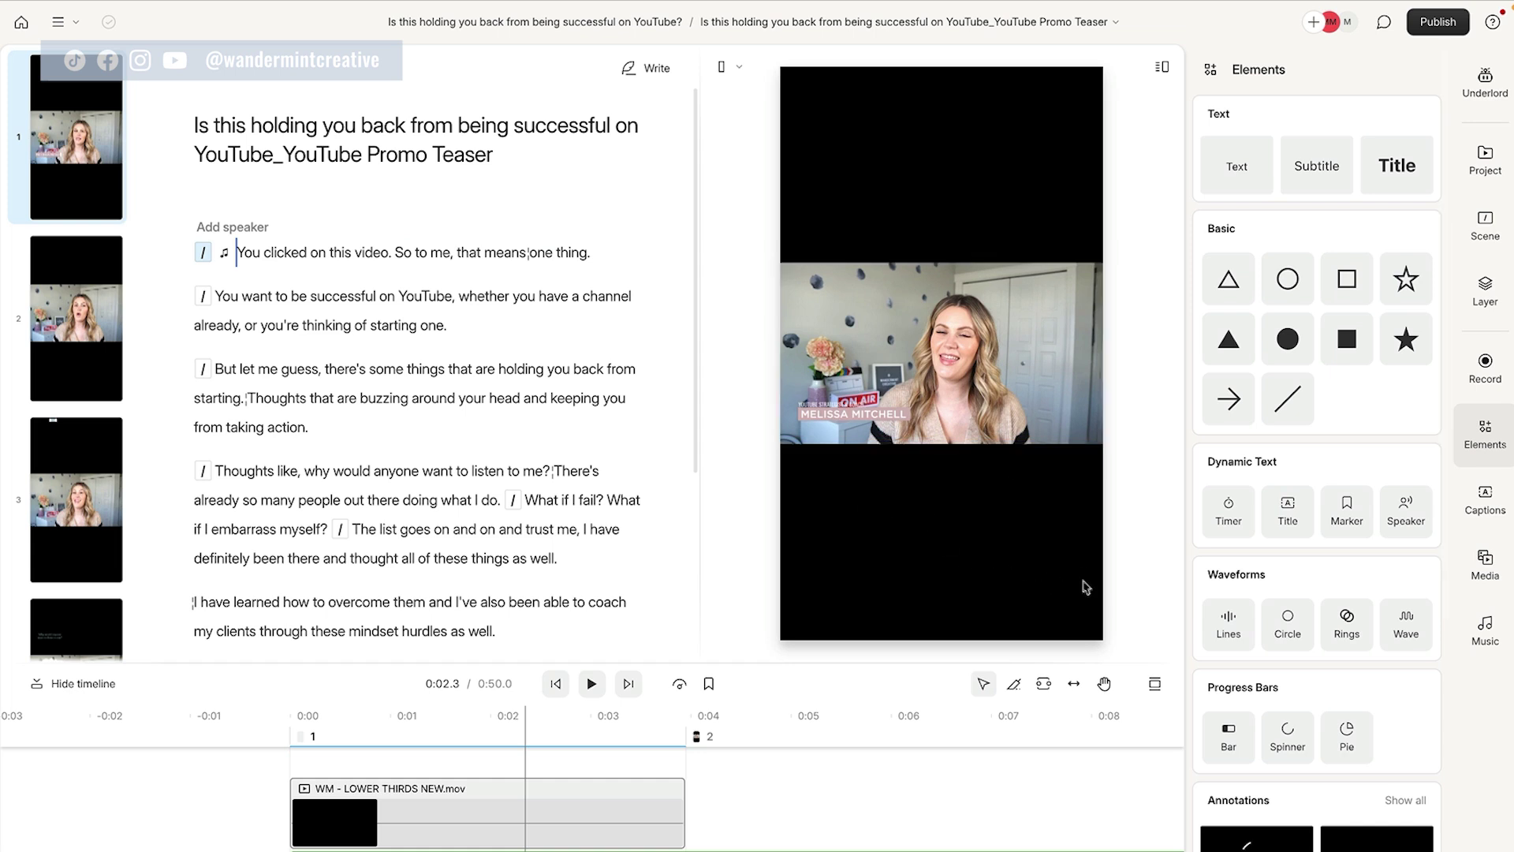
Step: Add a Bar progress bar to scene 1 and set its fill colour to hex bacfc8
{"action": "scroll", "coordinate": [1237, 574], "scroll_direction": "down", "scroll_amount": 5}
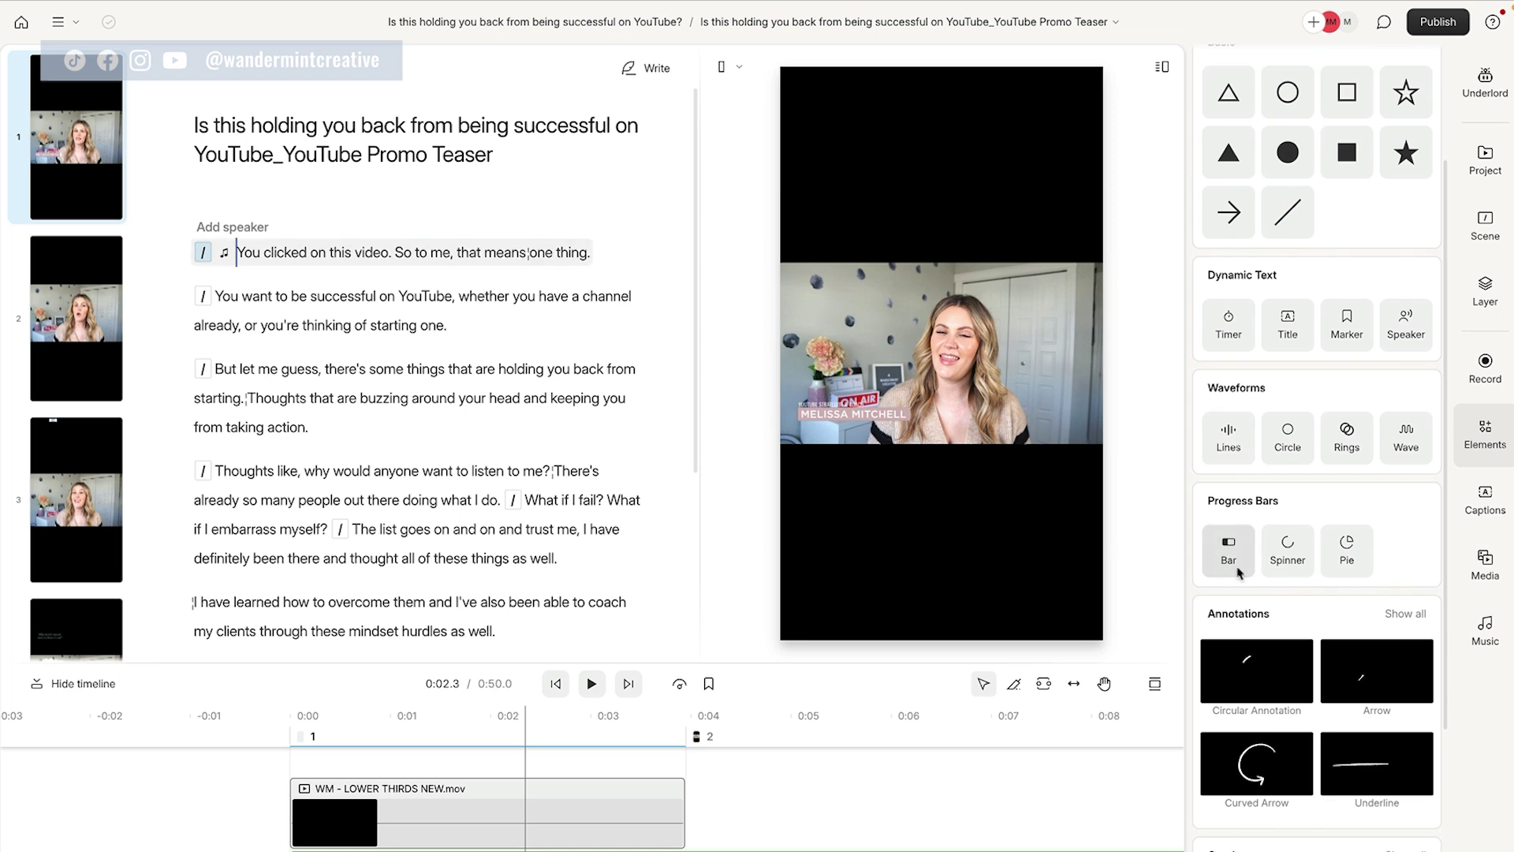
{"action": "left_click", "coordinate": [1237, 564]}
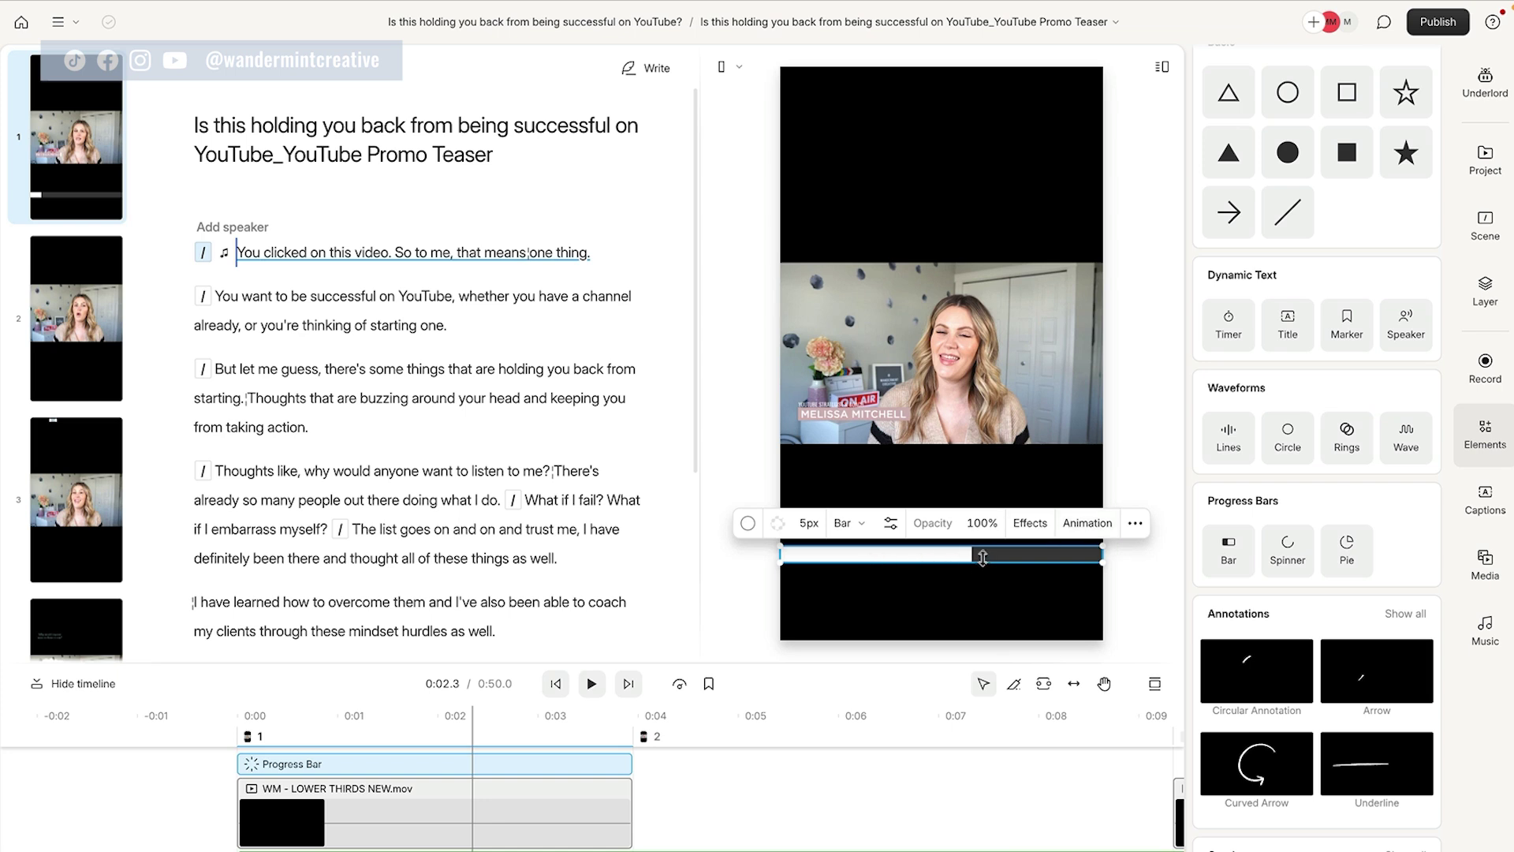
{"action": "left_click", "coordinate": [749, 523]}
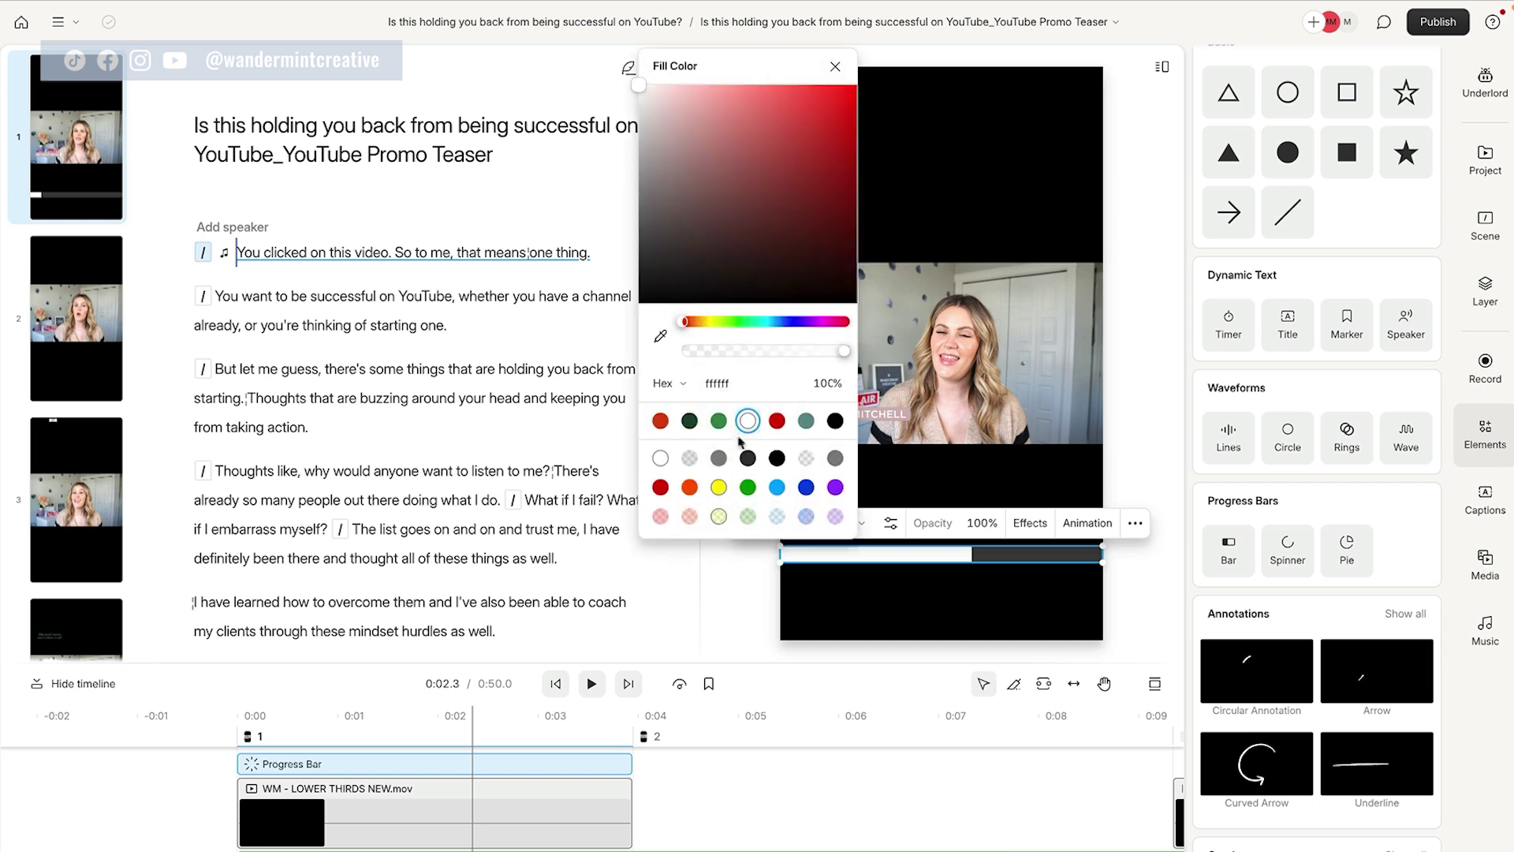
{"action": "left_click", "coordinate": [778, 488]}
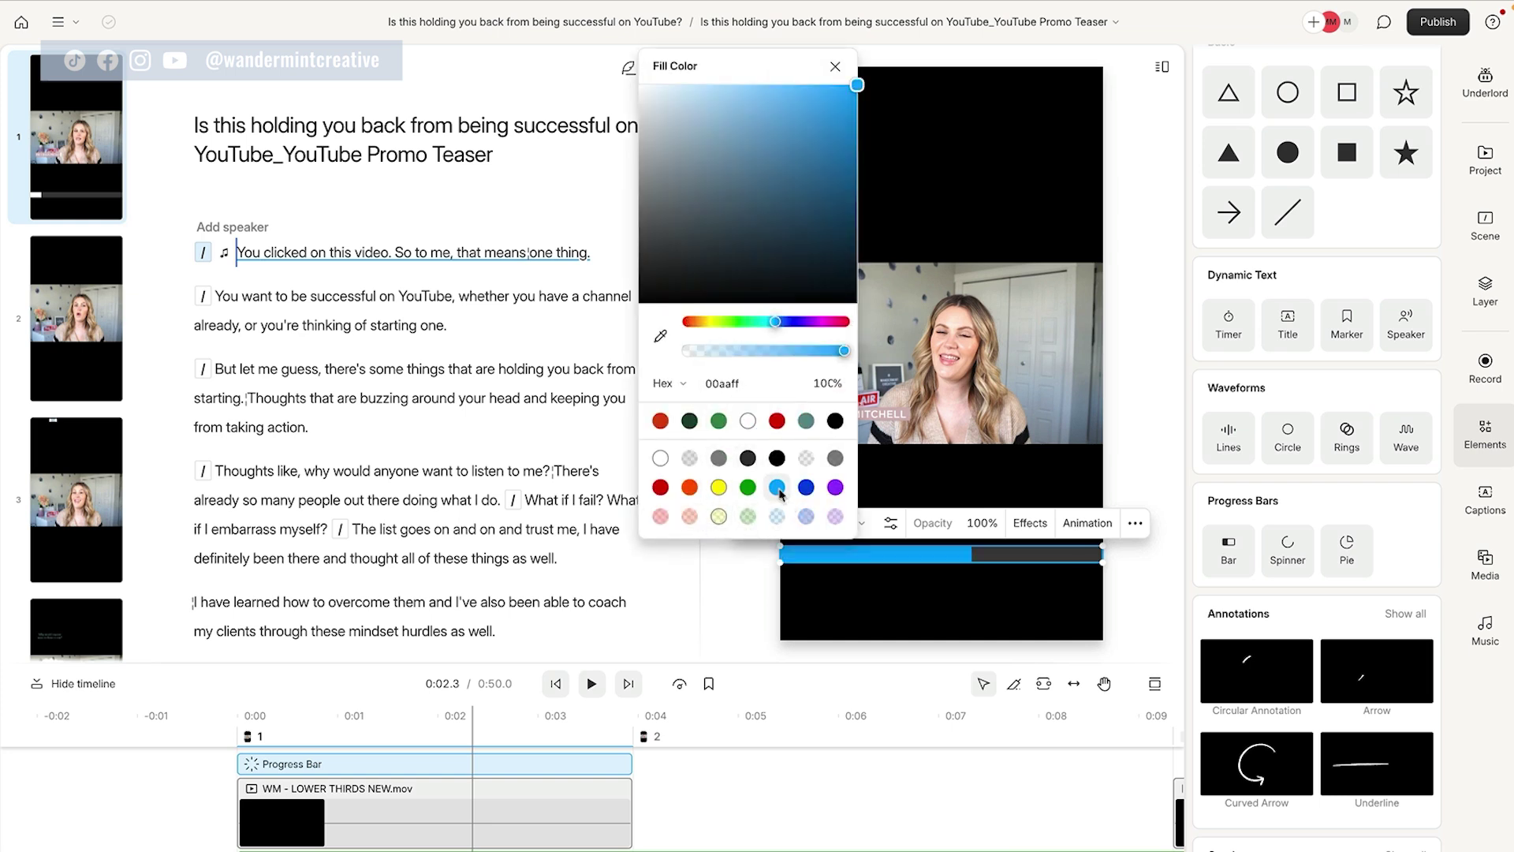
{"action": "left_click", "coordinate": [836, 489]}
{"action": "left_click", "coordinate": [749, 383]}
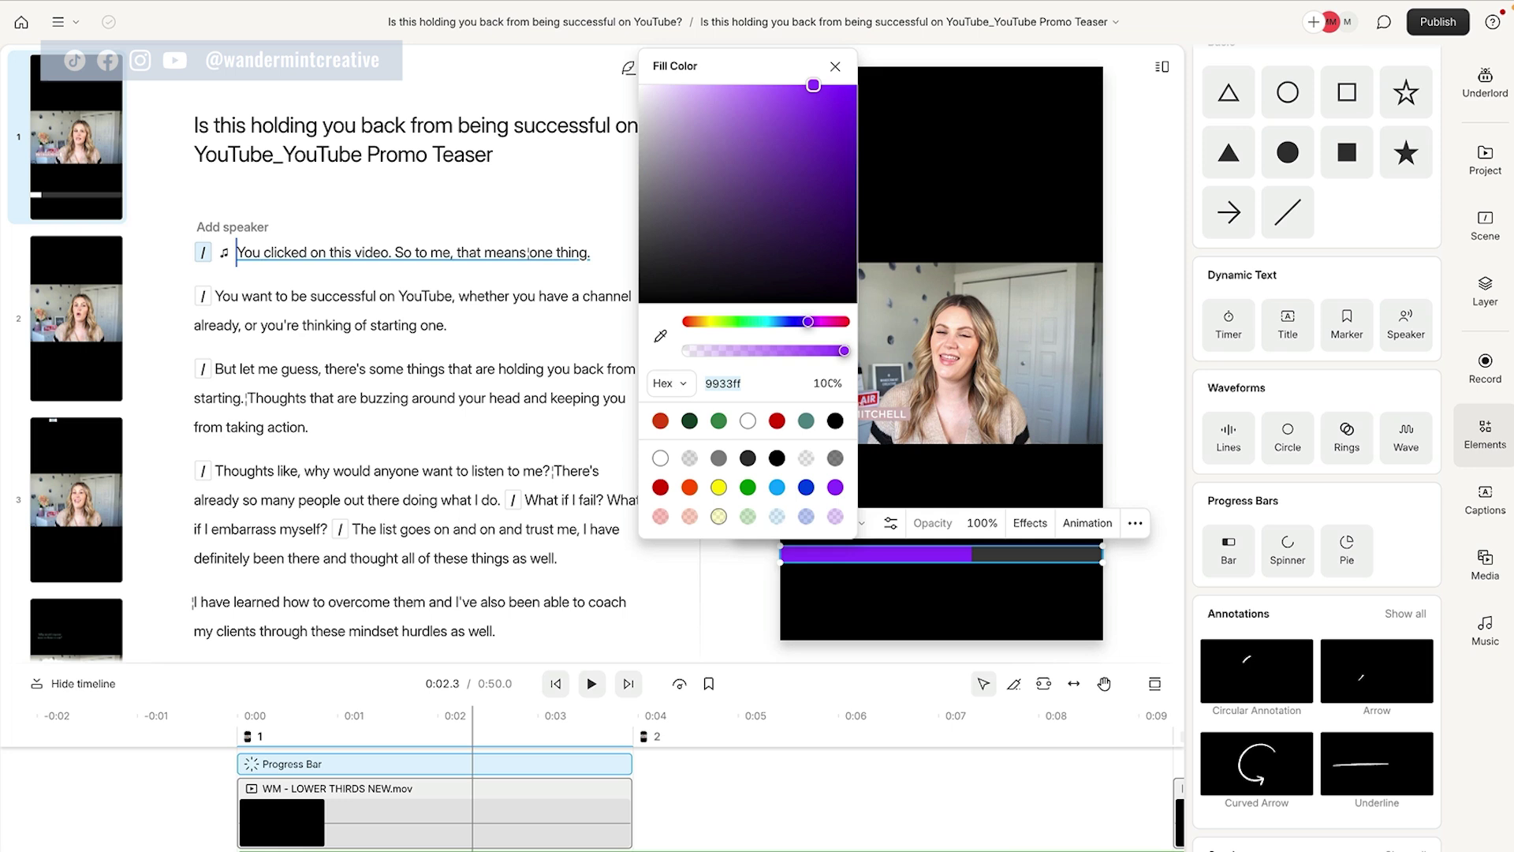
{"action": "type", "text": "BA5"}
{"action": "type", "text": "C"}
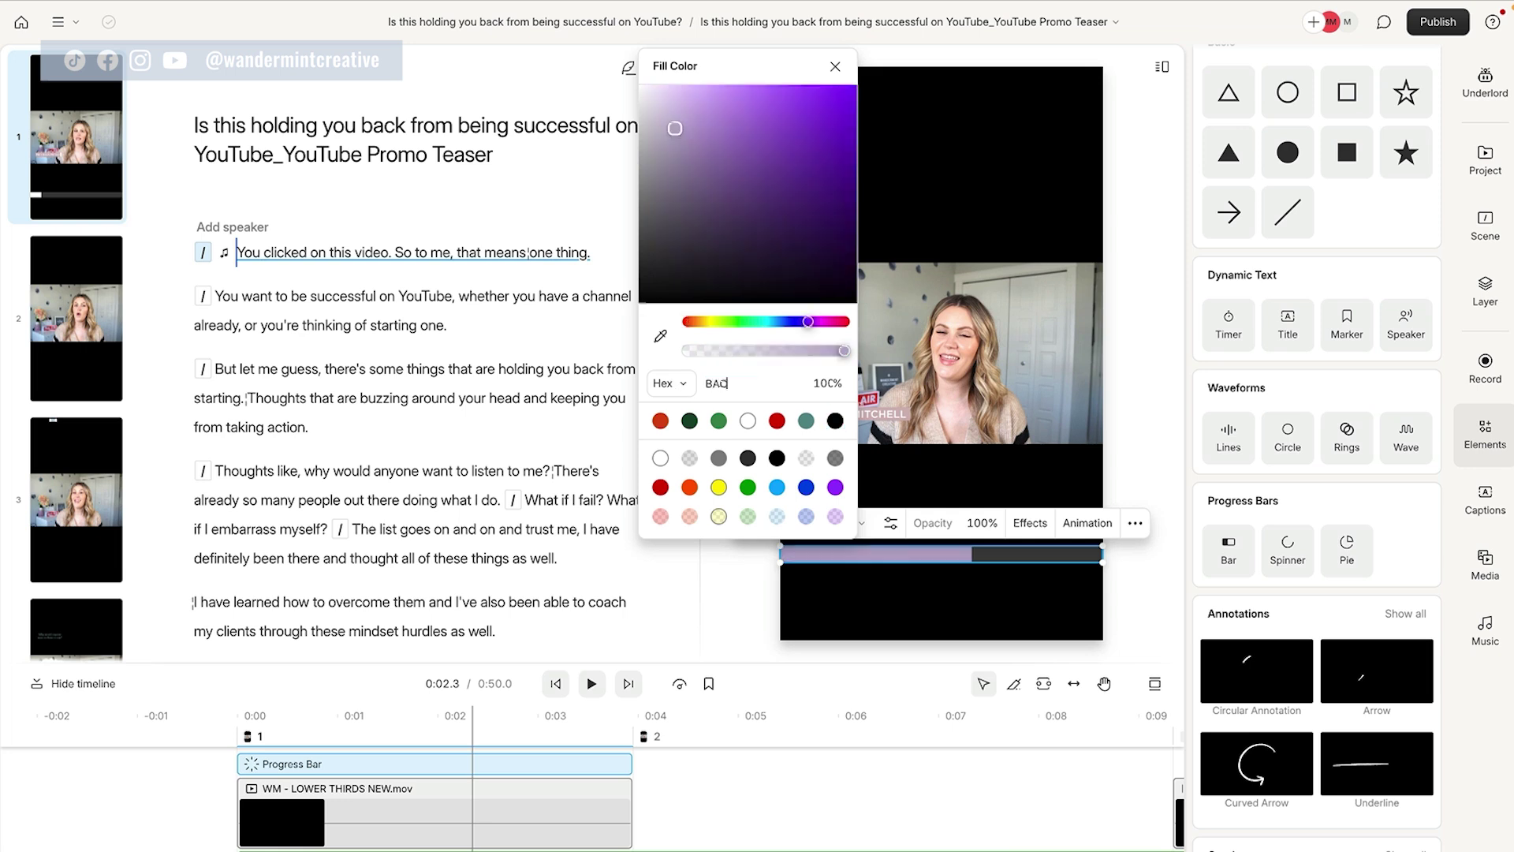
{"action": "type", "text": "F0"}
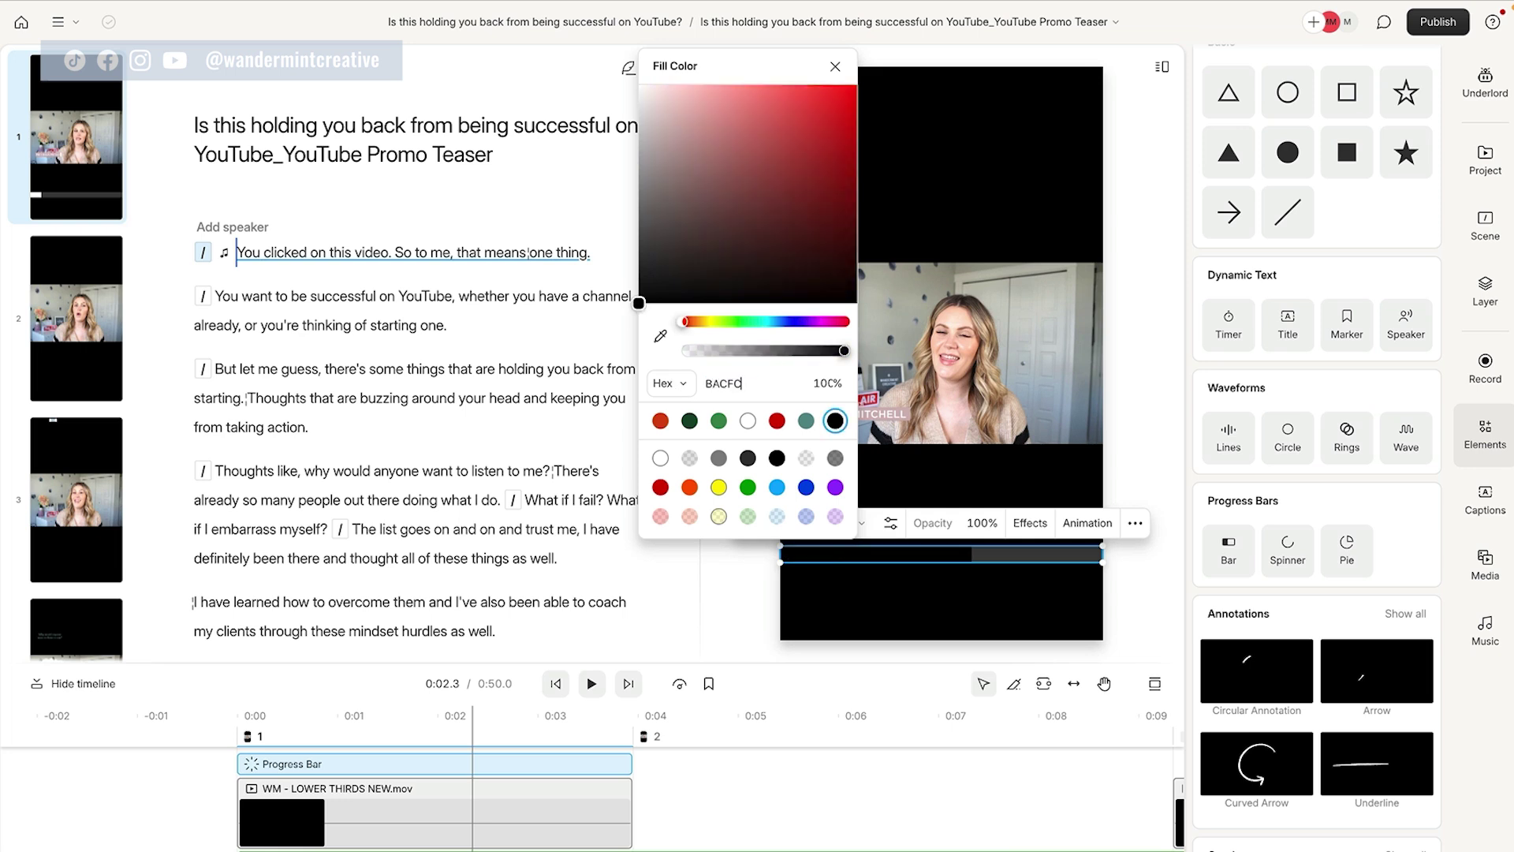
{"action": "type", "text": "8"}
{"action": "key", "text": "Return"}
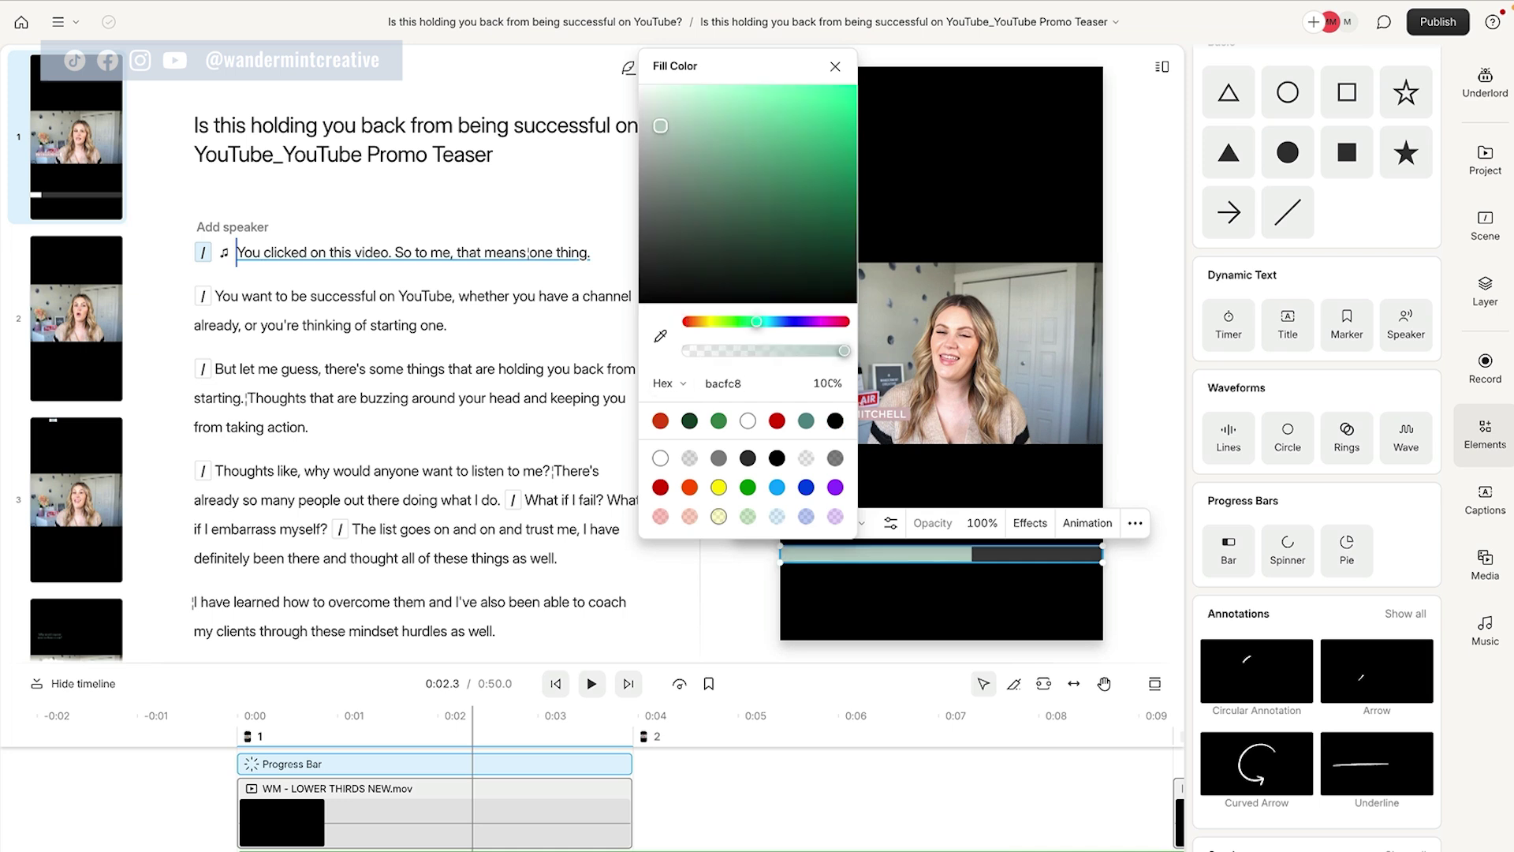
{"action": "left_click", "coordinate": [962, 474]}
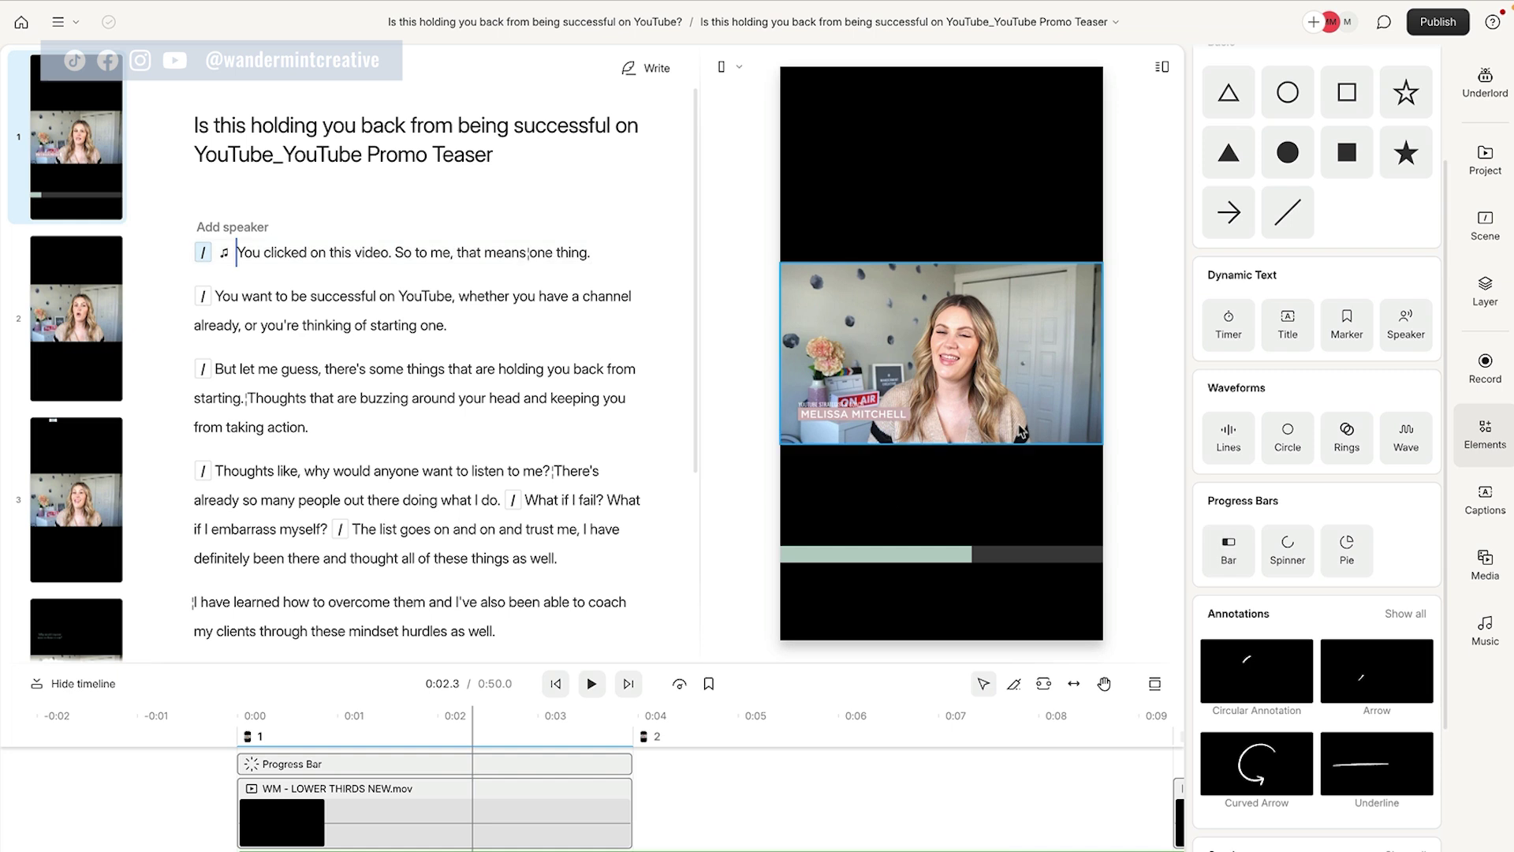
Step: Add a title to scene 1 reading "is this holding you back from youtube?" and set its font size to 100
{"action": "scroll", "coordinate": [1326, 187], "scroll_direction": "up", "scroll_amount": 3}
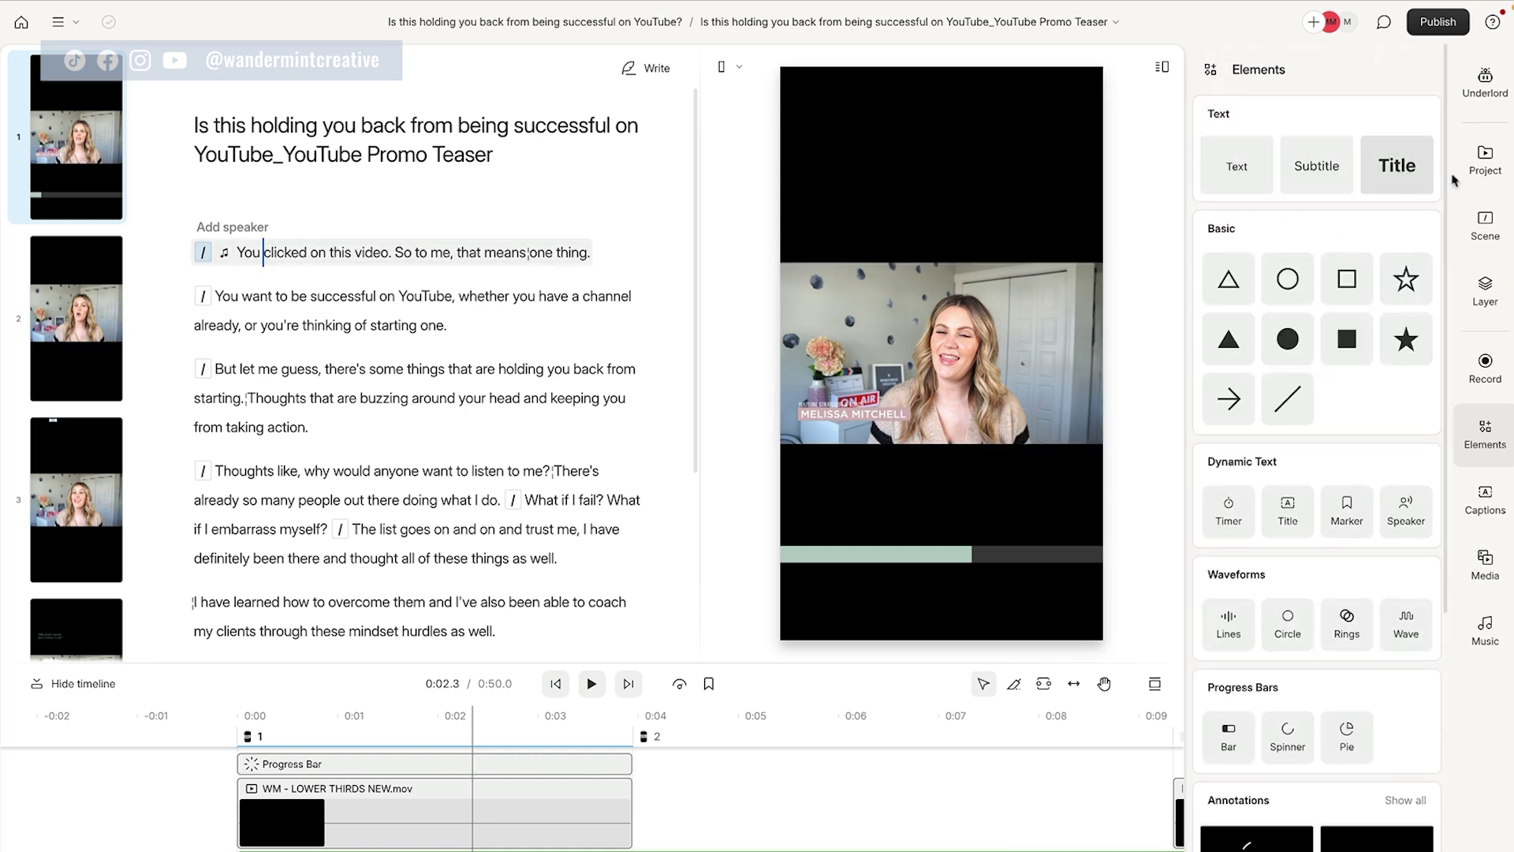
{"action": "left_click", "coordinate": [1403, 173]}
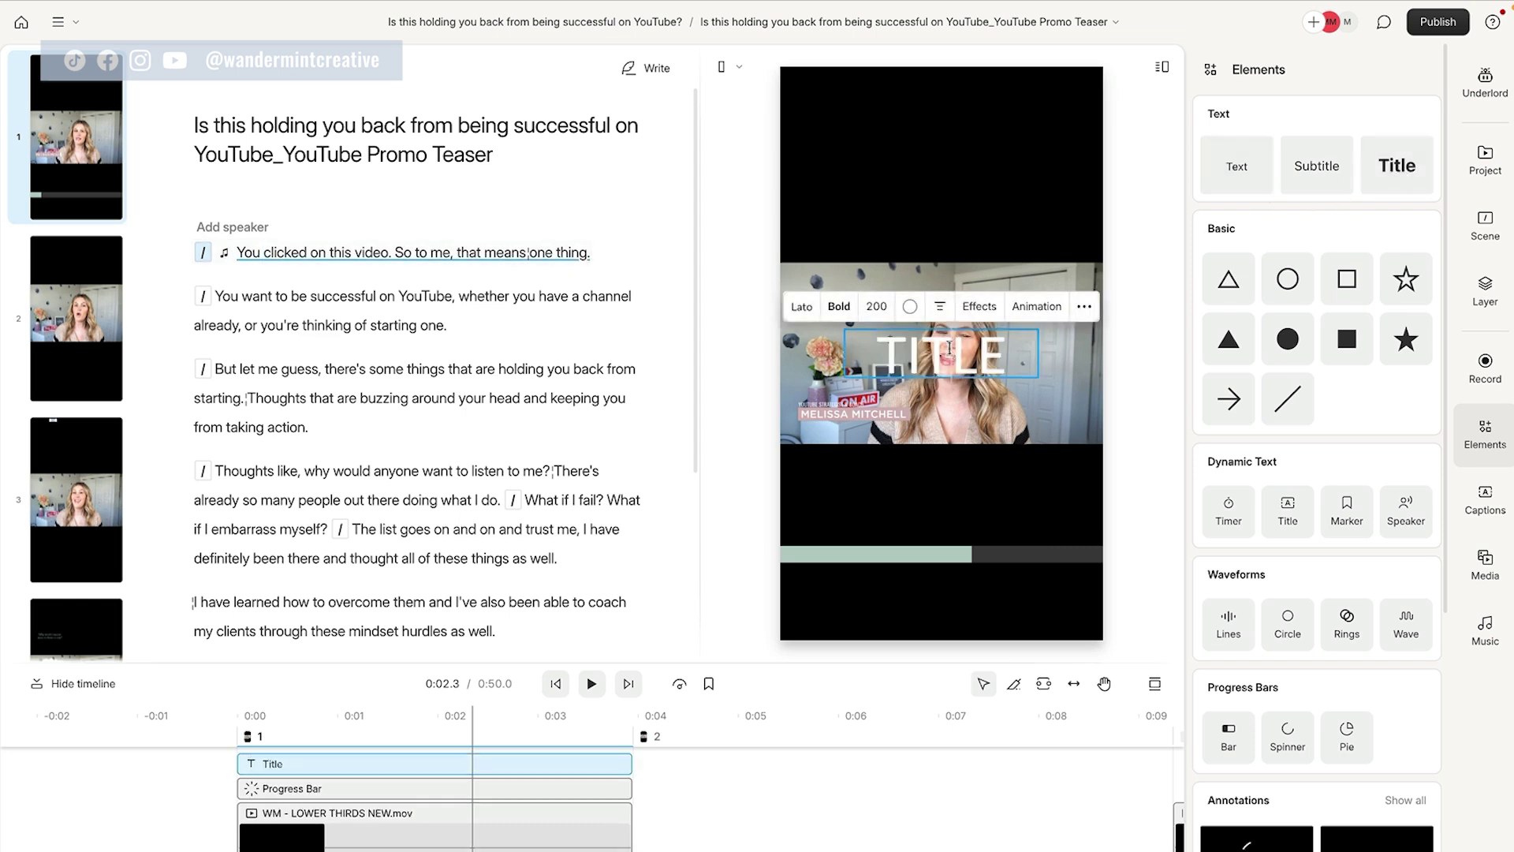
{"action": "type", "text": "is this holding you back from youtube?"}
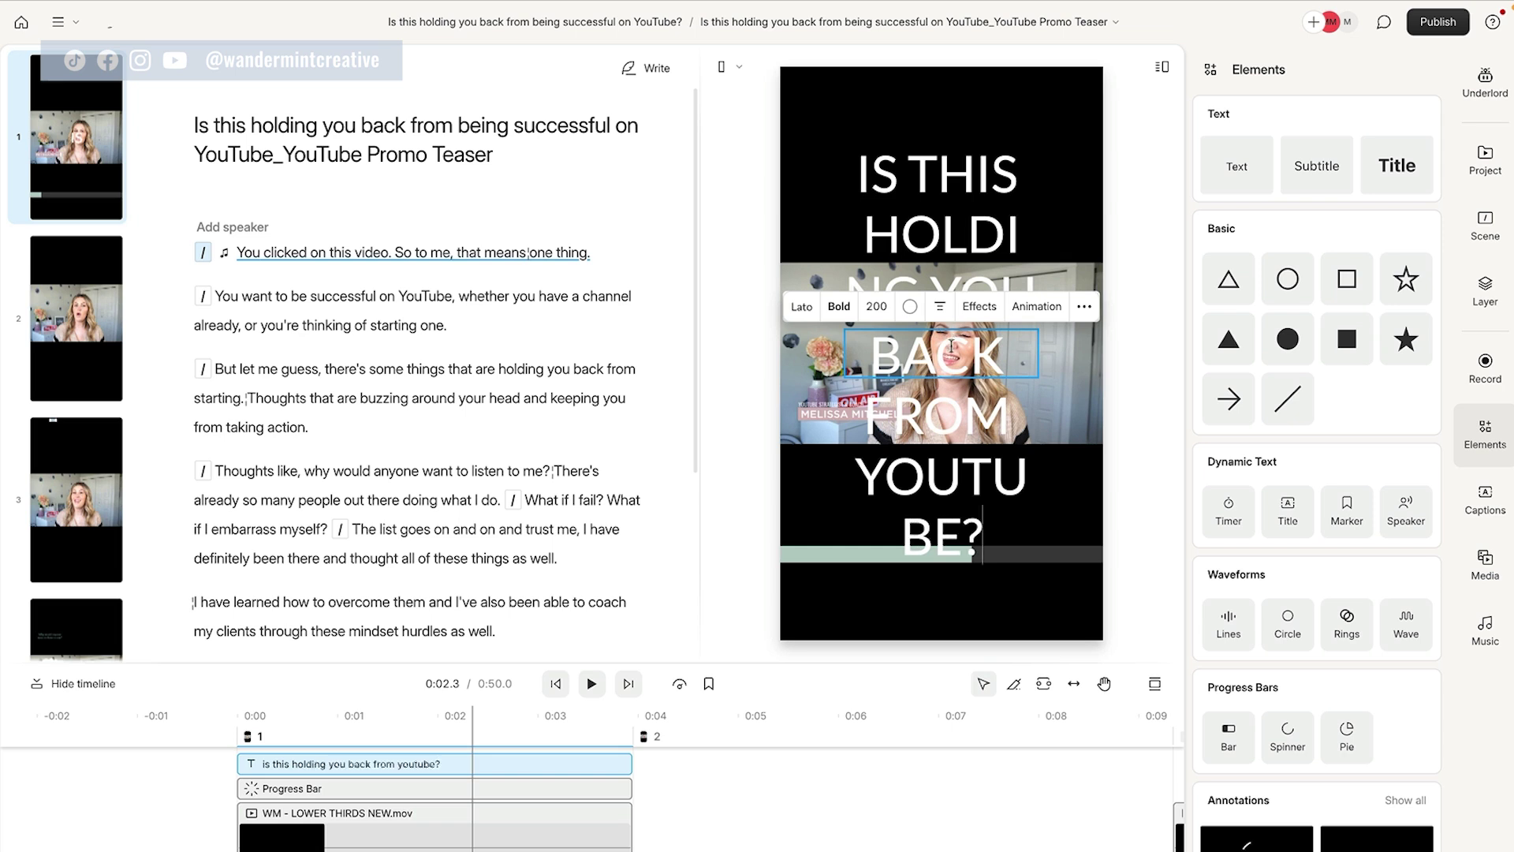
{"action": "left_click", "coordinate": [877, 308]}
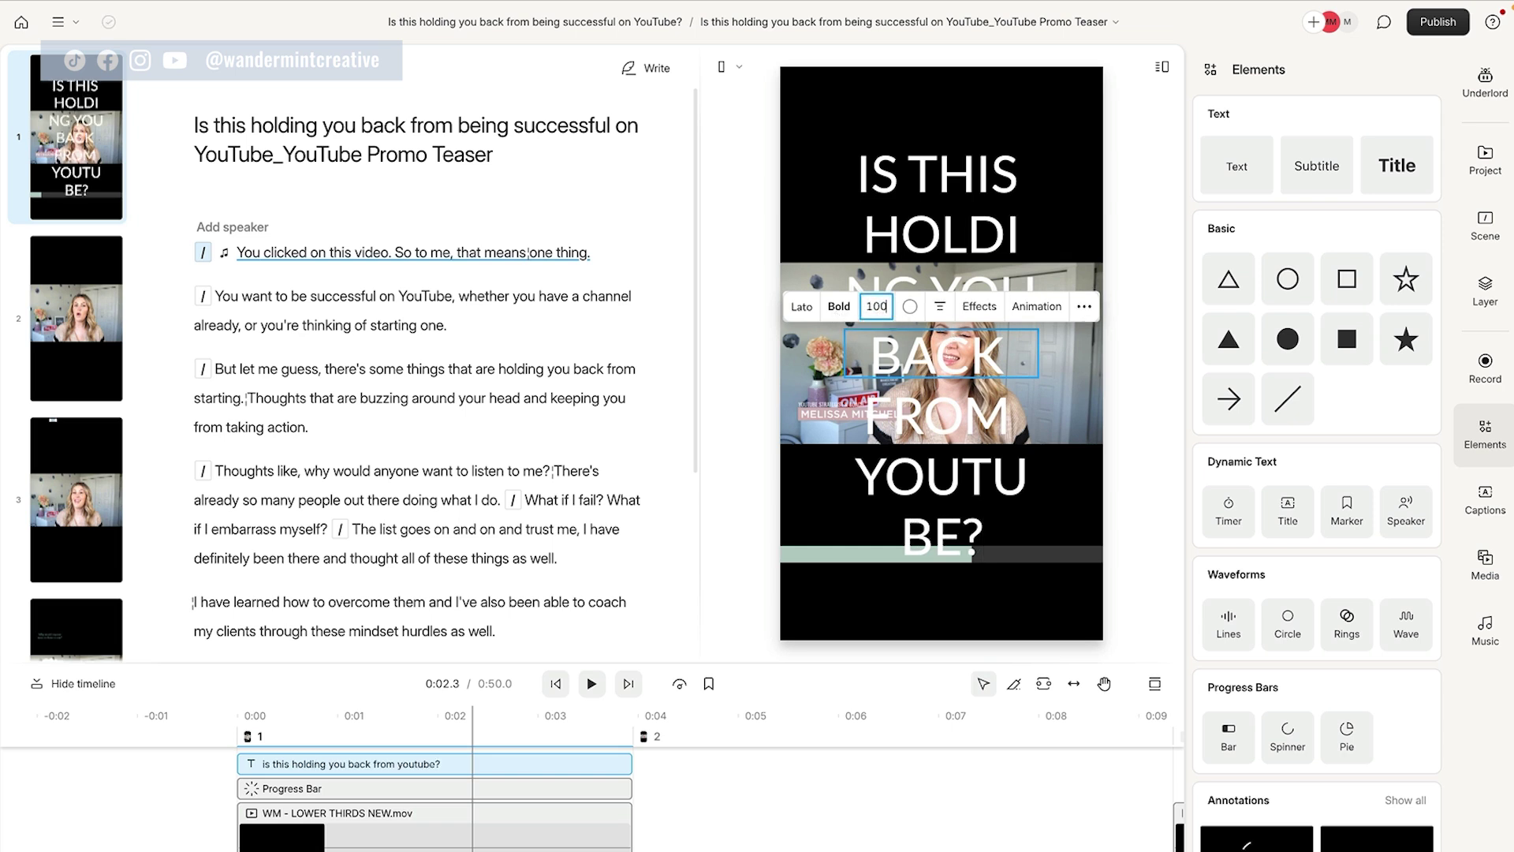
{"action": "key", "text": "Return"}
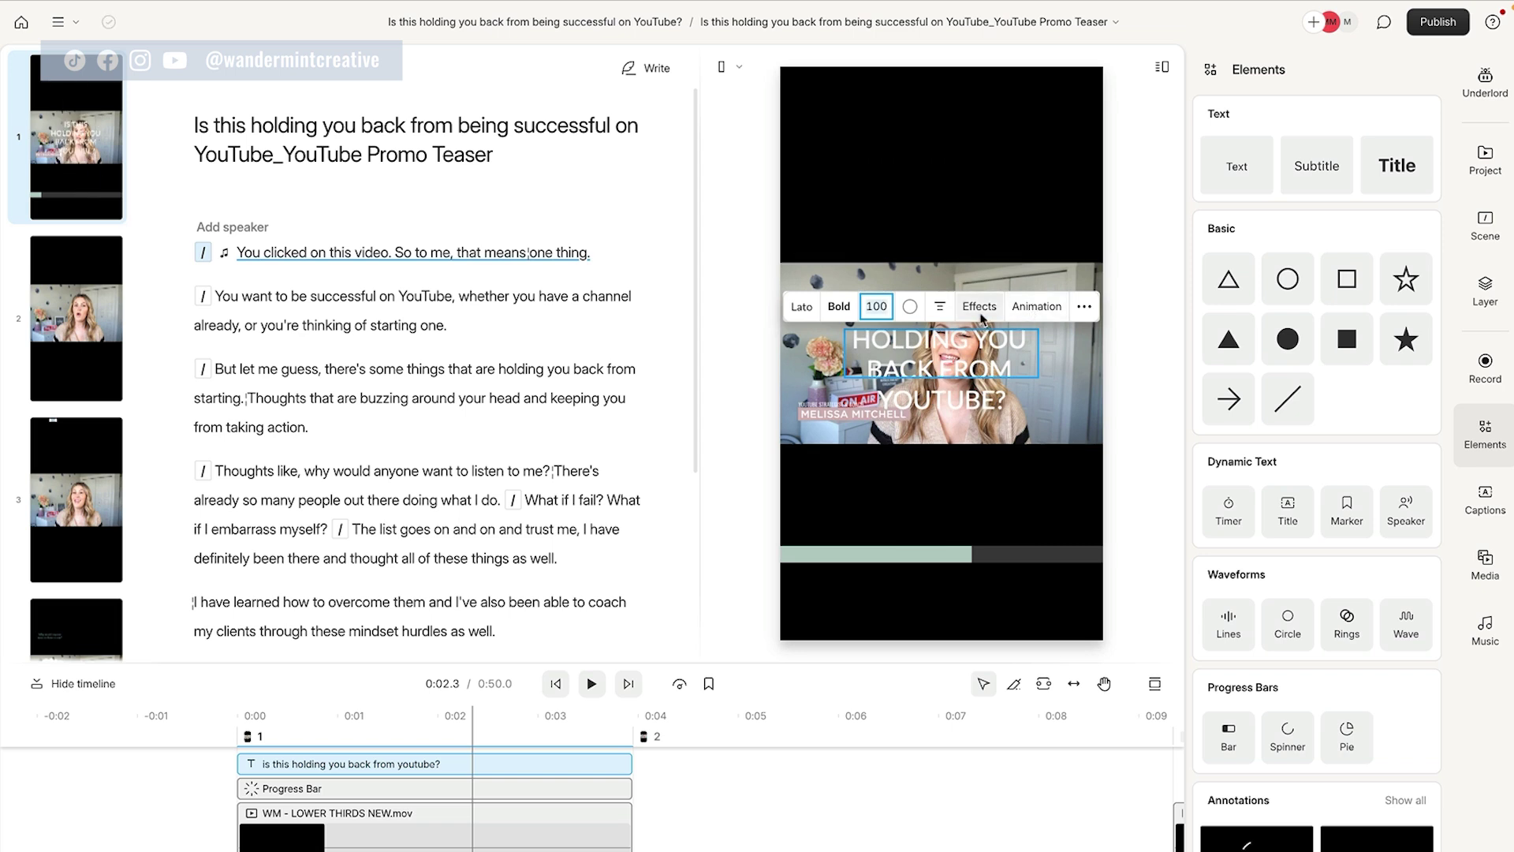
Step: Set the font weight of scene 1's title to Black
{"action": "left_click", "coordinate": [980, 309]}
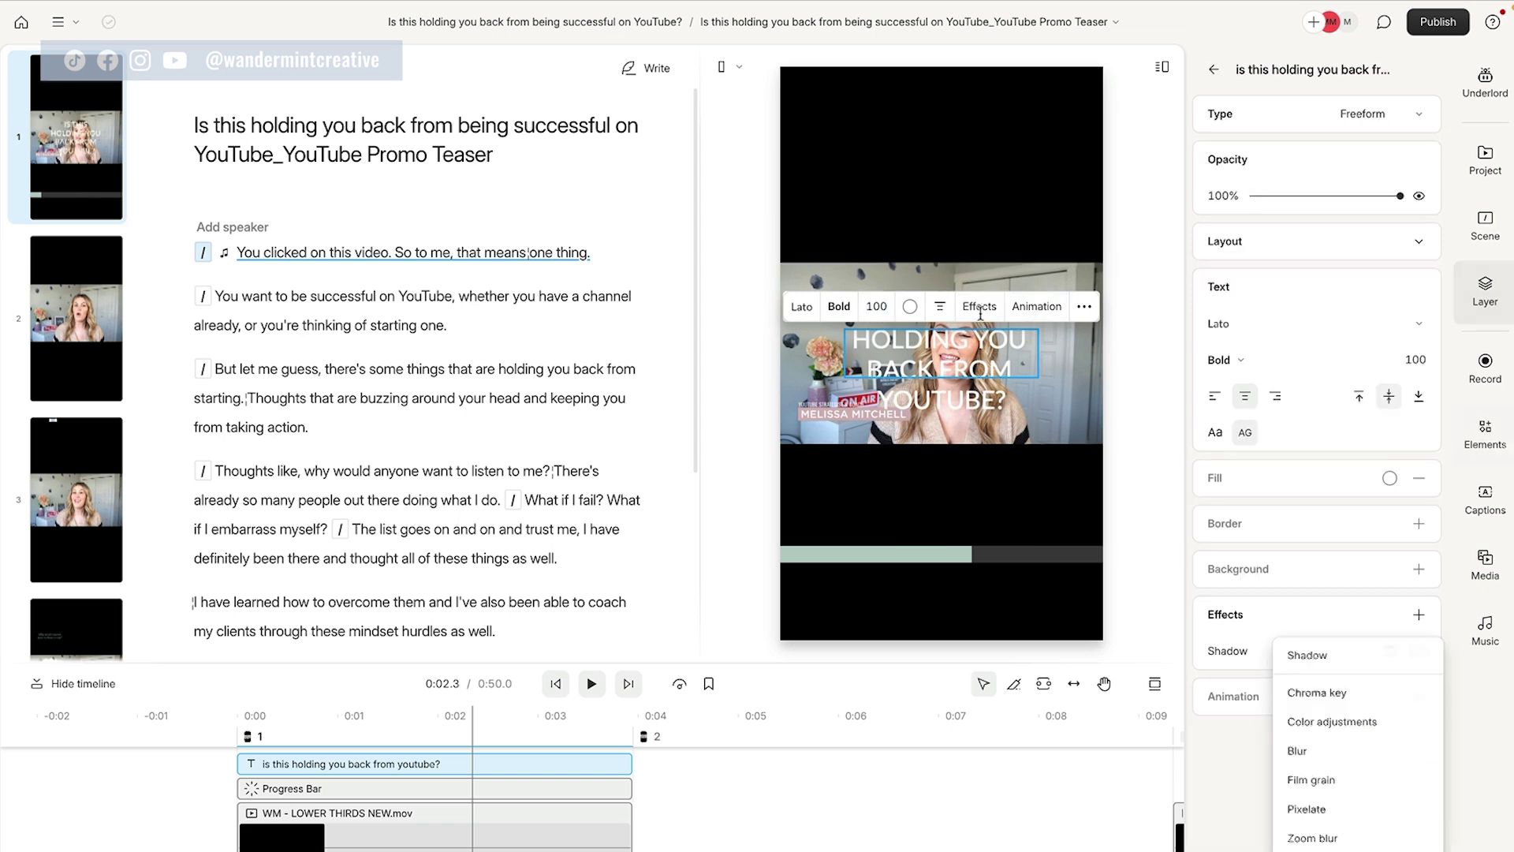
{"action": "left_click", "coordinate": [1220, 361]}
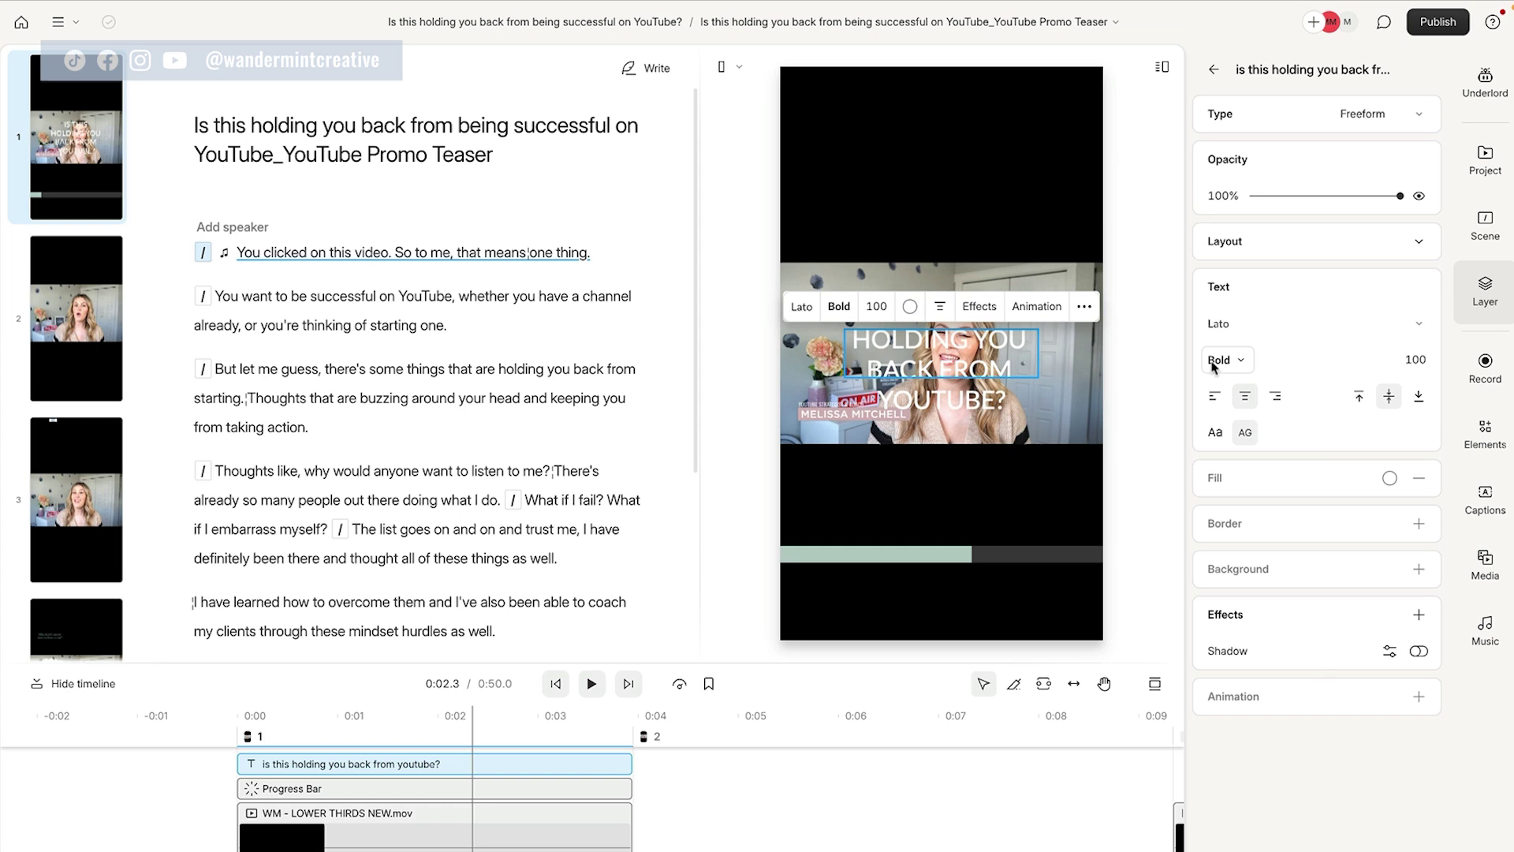
{"action": "left_click", "coordinate": [1222, 361]}
{"action": "left_click", "coordinate": [1262, 628]}
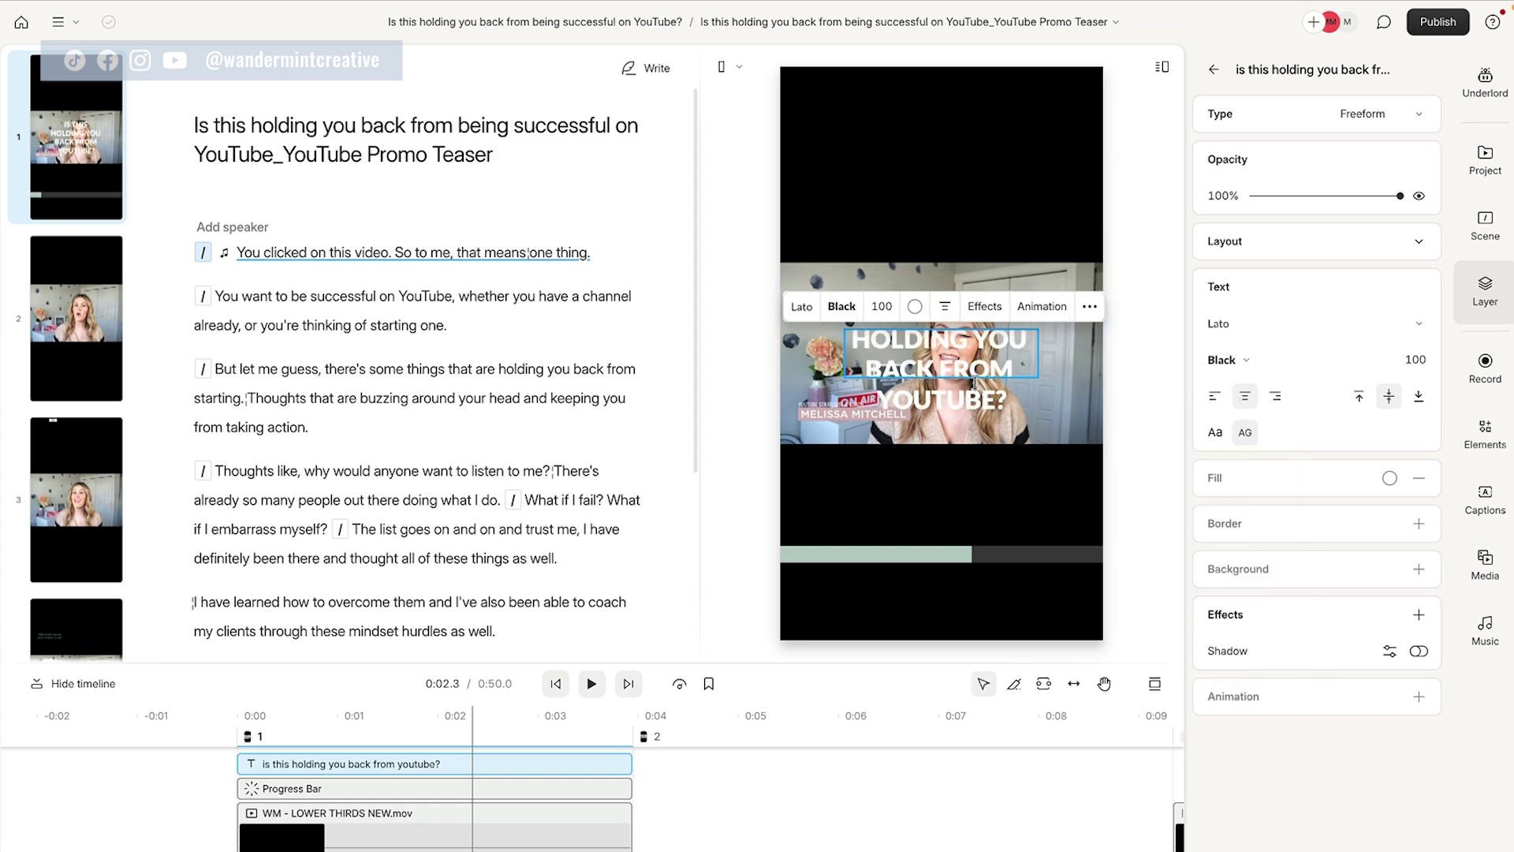
{"action": "left_click", "coordinate": [993, 511]}
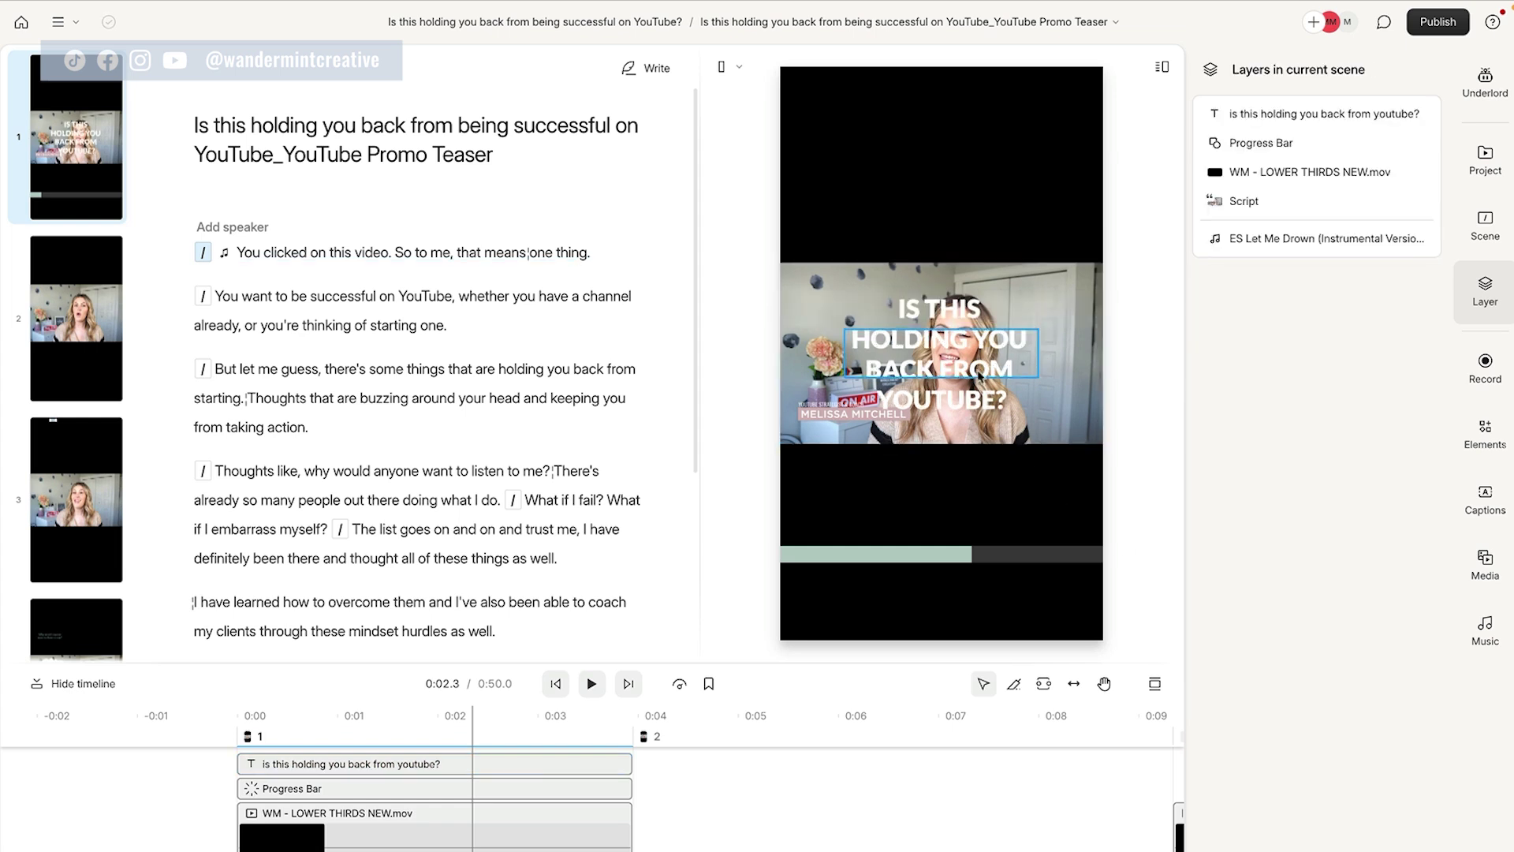
Step: Widen the title's text box so the text fits on three lines and place it directly above the video
{"action": "left_click_drag", "start_coordinate": [1033, 358], "coordinate": [1061, 180]}
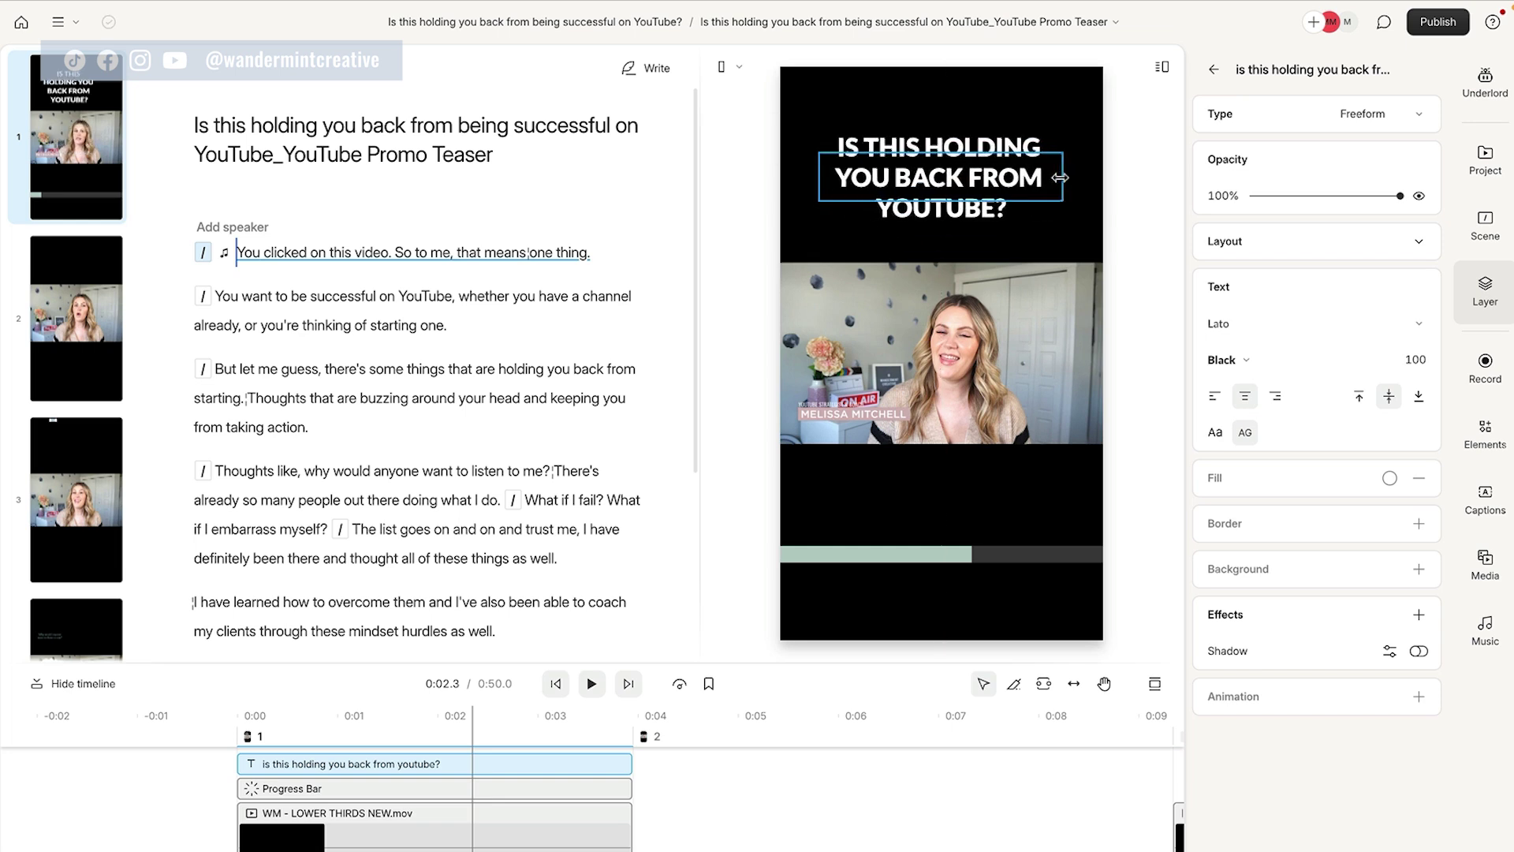
{"action": "left_click", "coordinate": [1082, 217]}
{"action": "left_click_drag", "start_coordinate": [973, 186], "coordinate": [973, 205]}
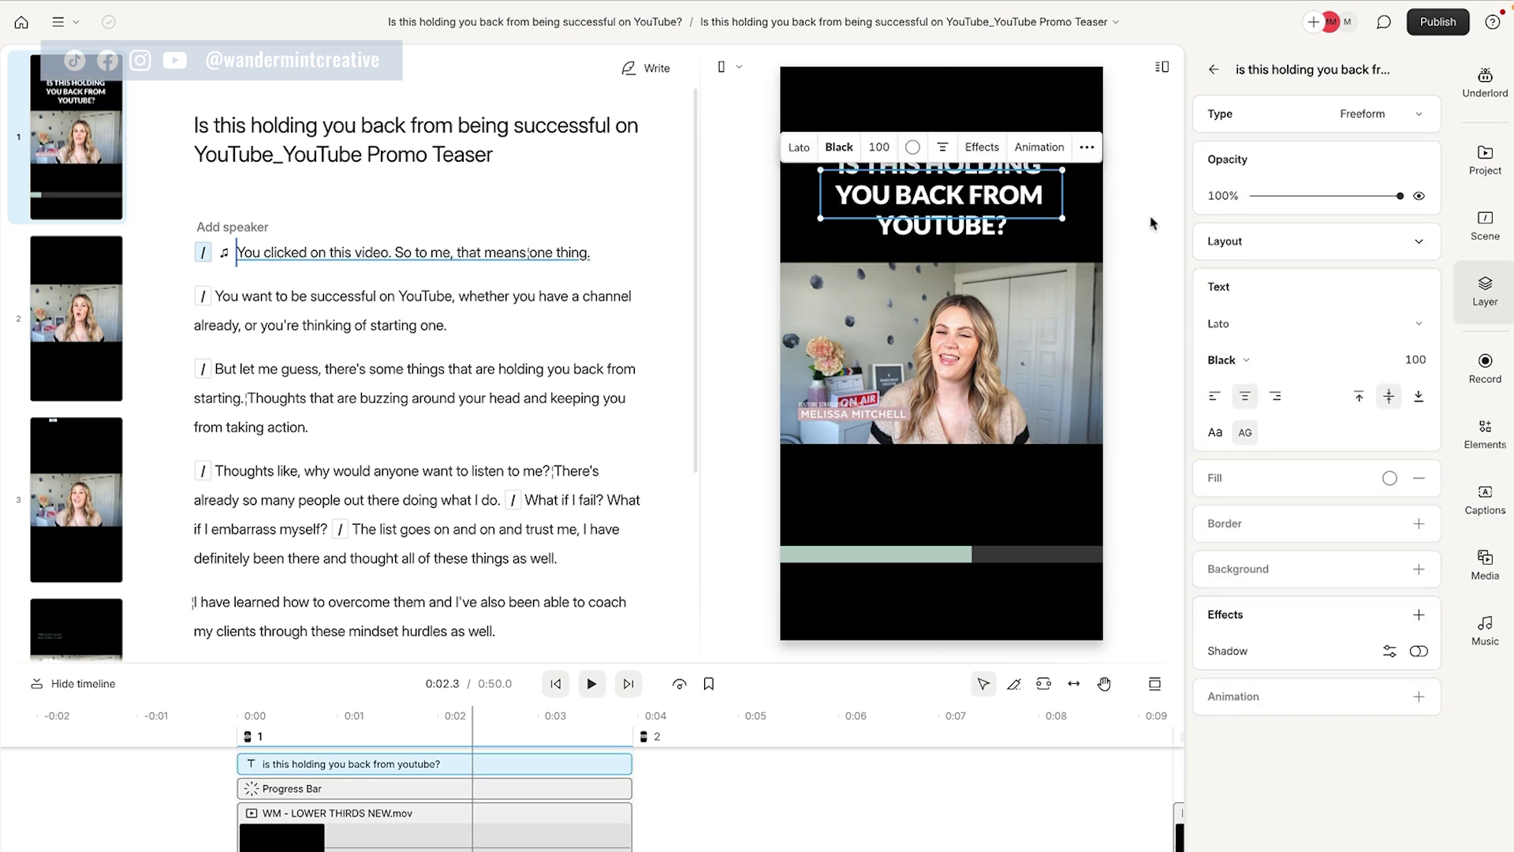
{"action": "left_click", "coordinate": [1184, 247]}
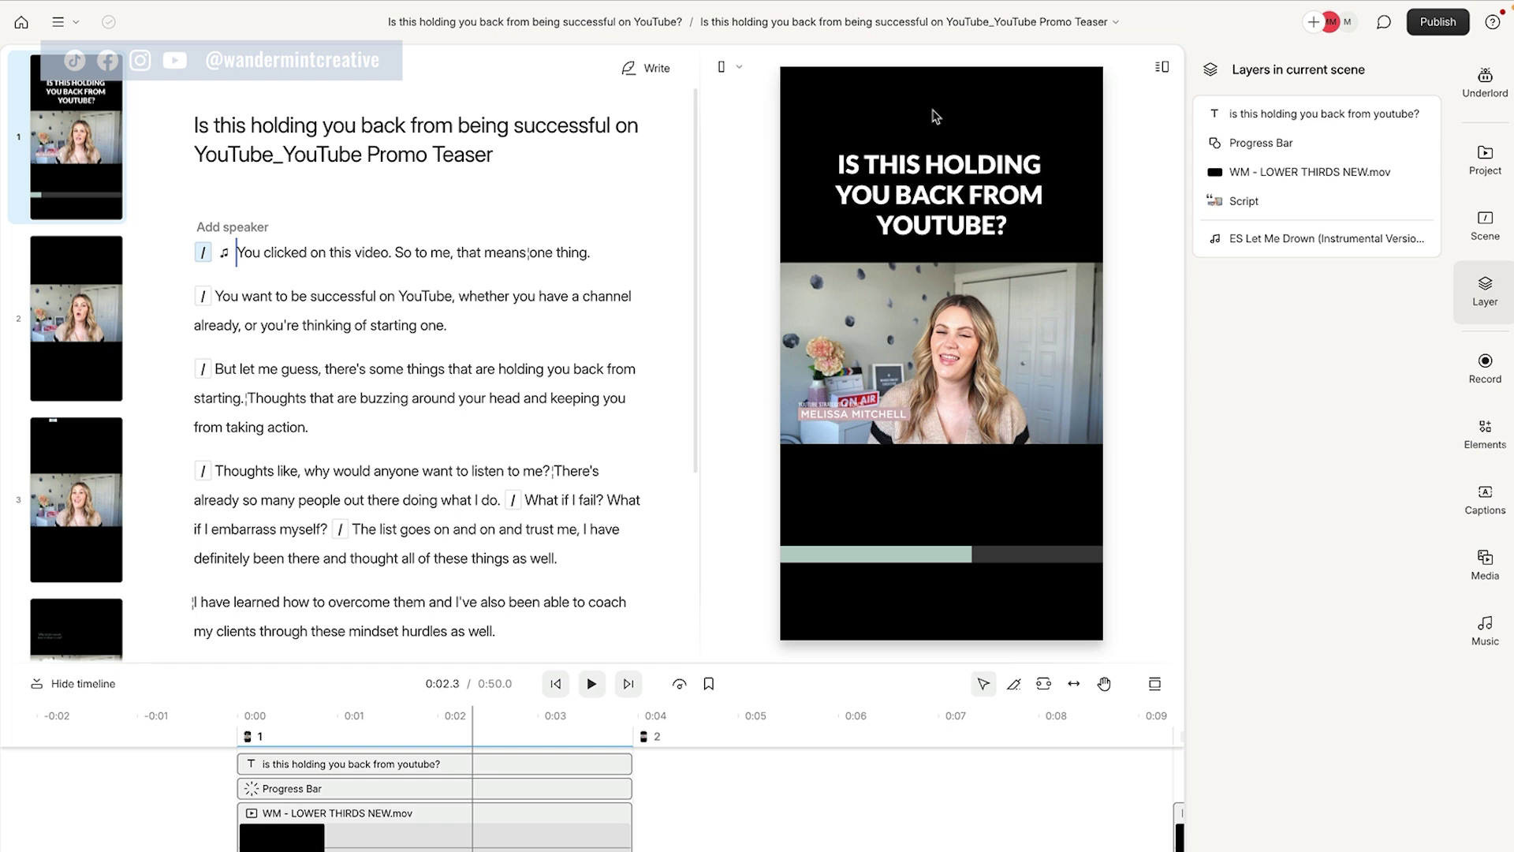
Step: Give scene 1 a pink background colour with hex value eaa9bb
{"action": "key", "text": "e"}
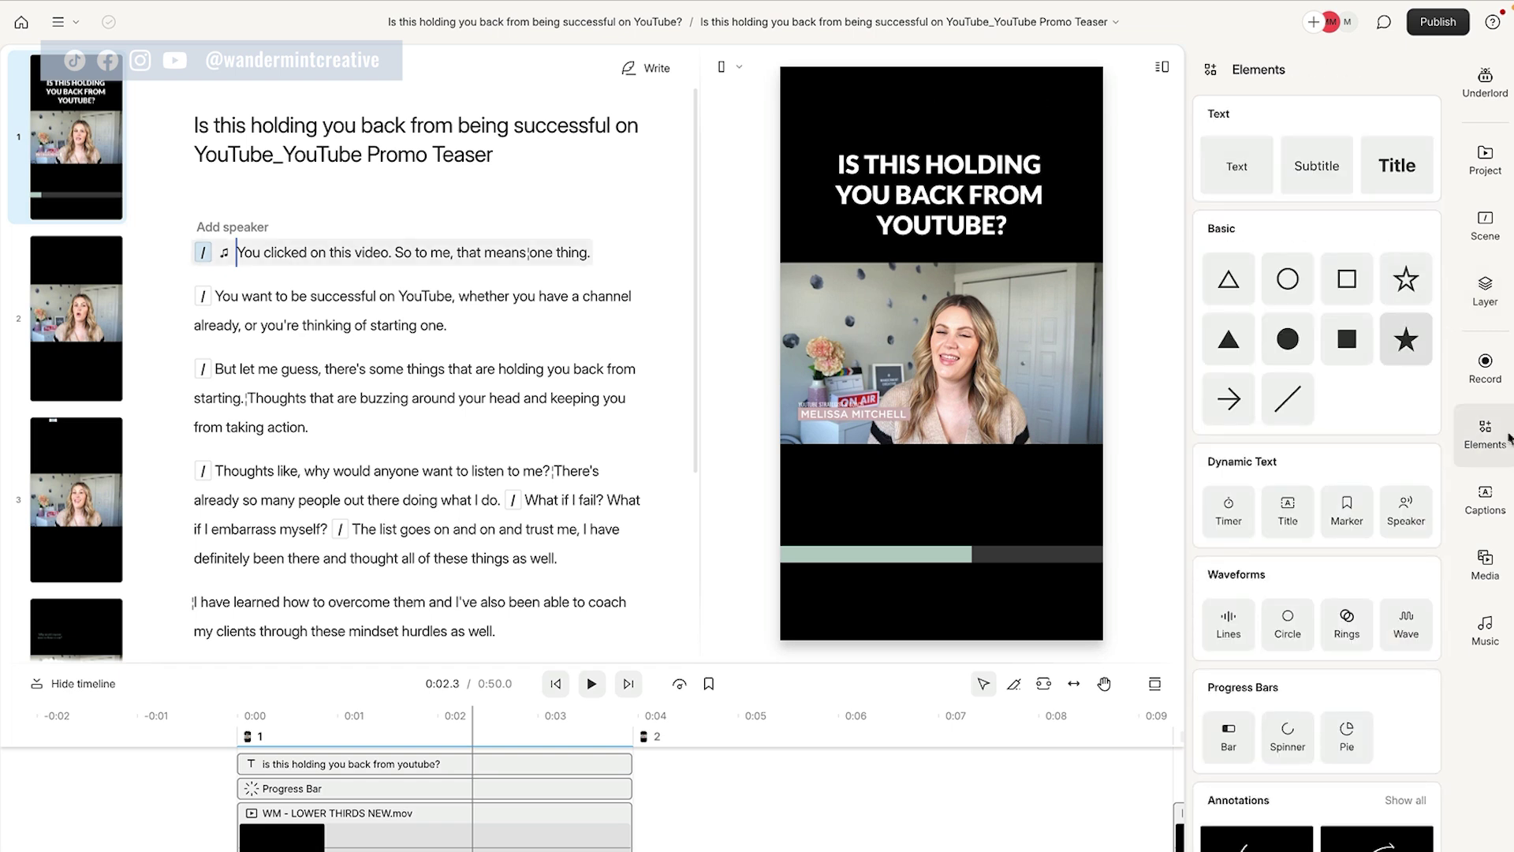
{"action": "left_click", "coordinate": [1486, 227]}
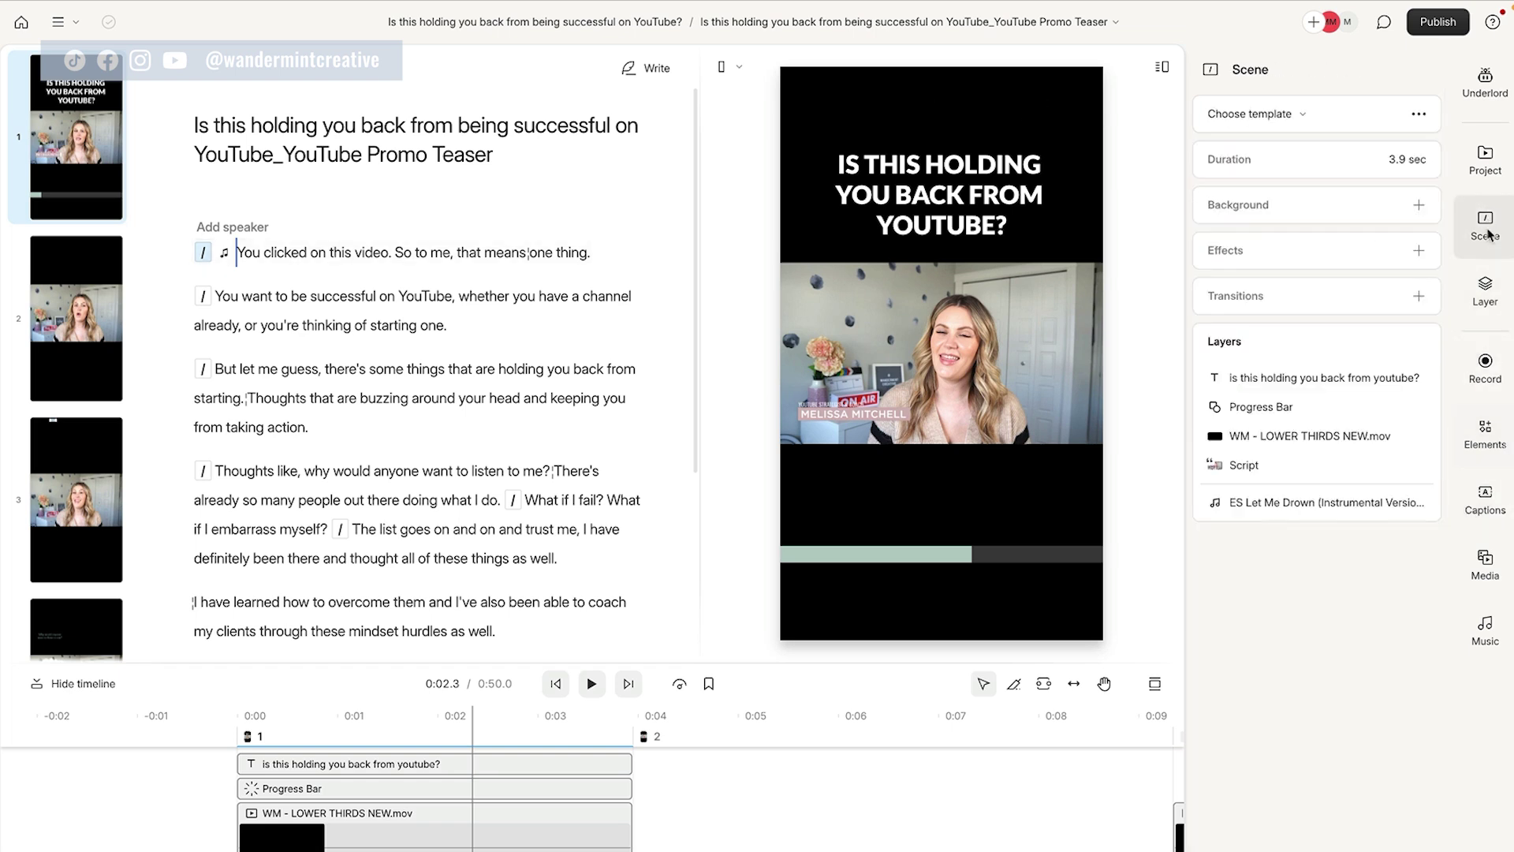
{"action": "left_click", "coordinate": [1345, 221]}
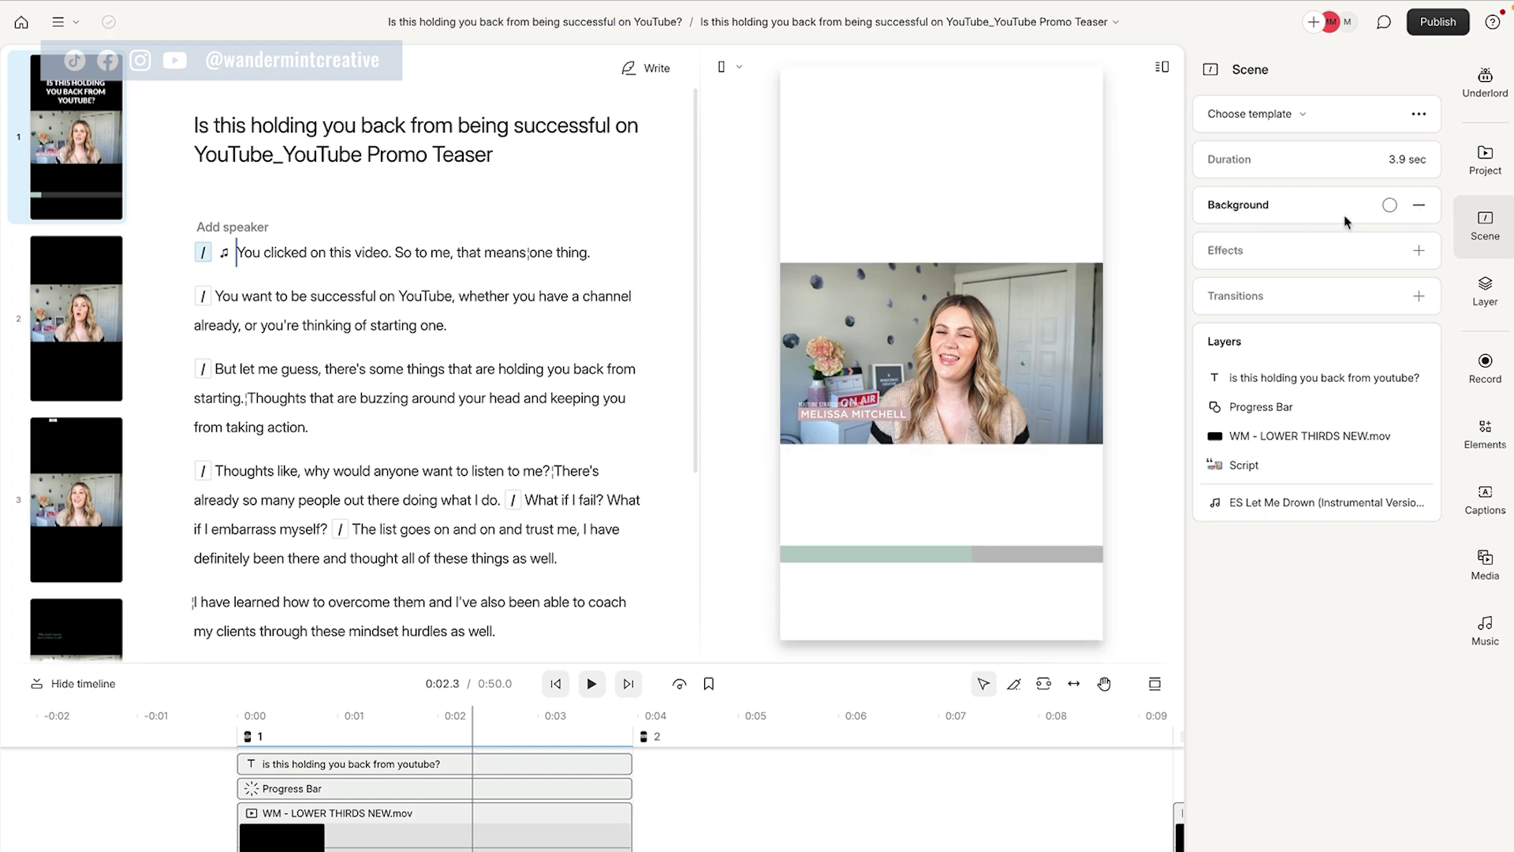
{"action": "left_click", "coordinate": [1389, 207]}
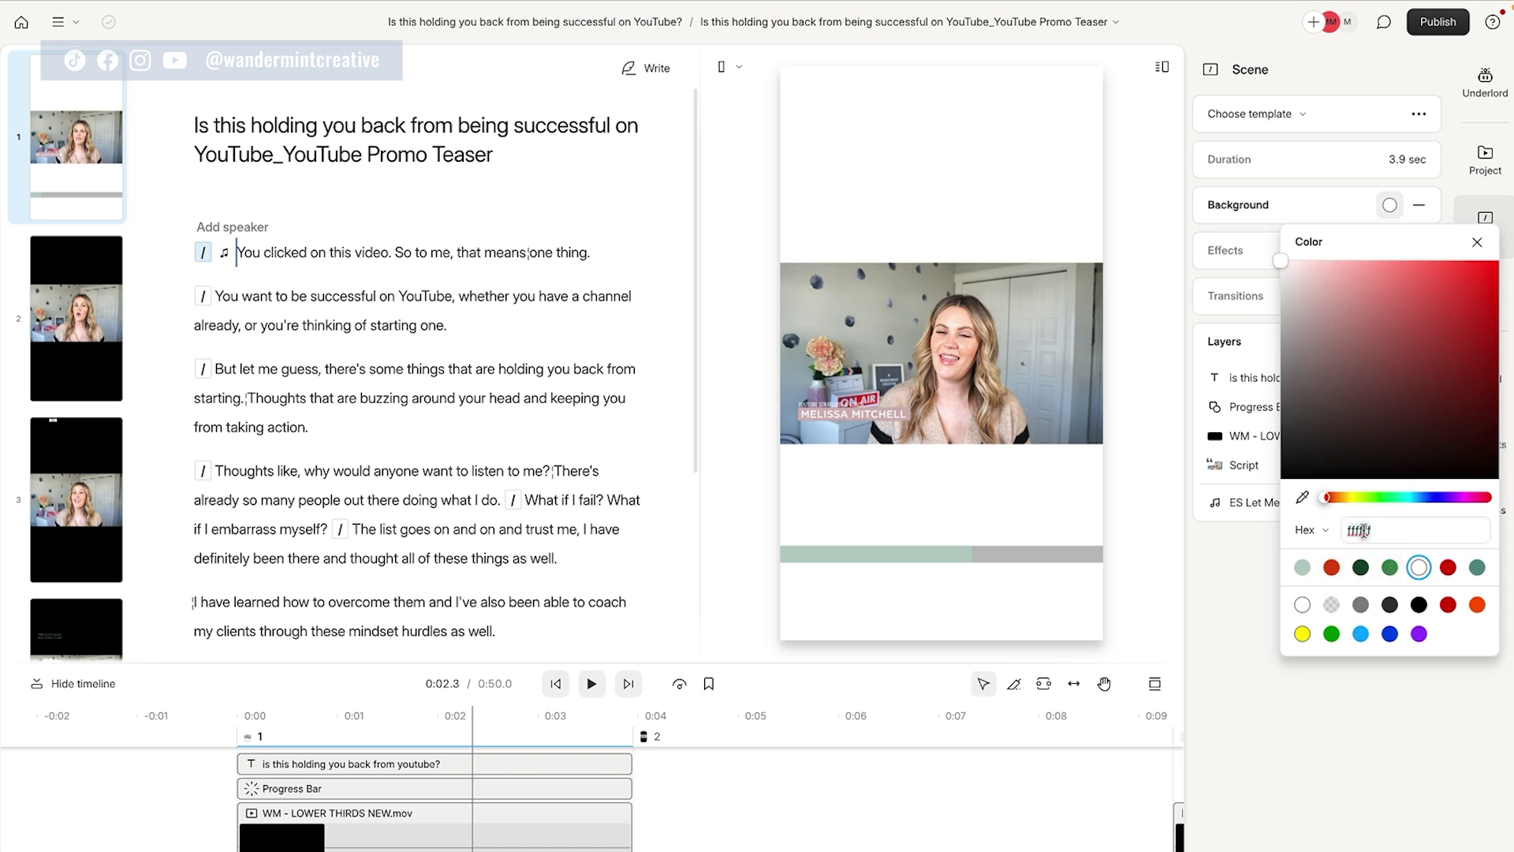
{"action": "type", "text": "eaa9bb"}
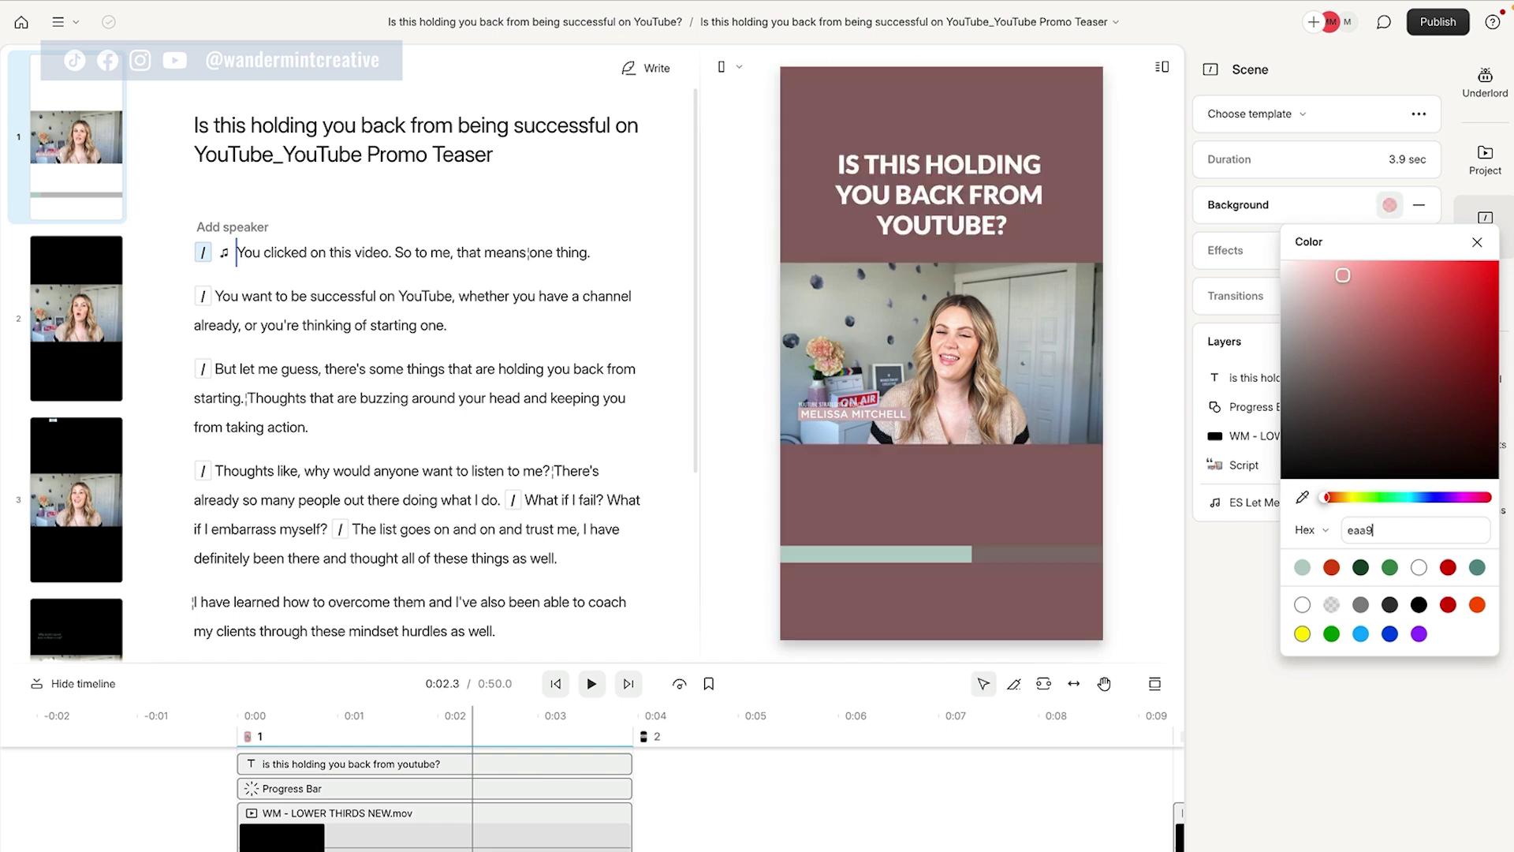
{"action": "left_click", "coordinate": [1124, 543]}
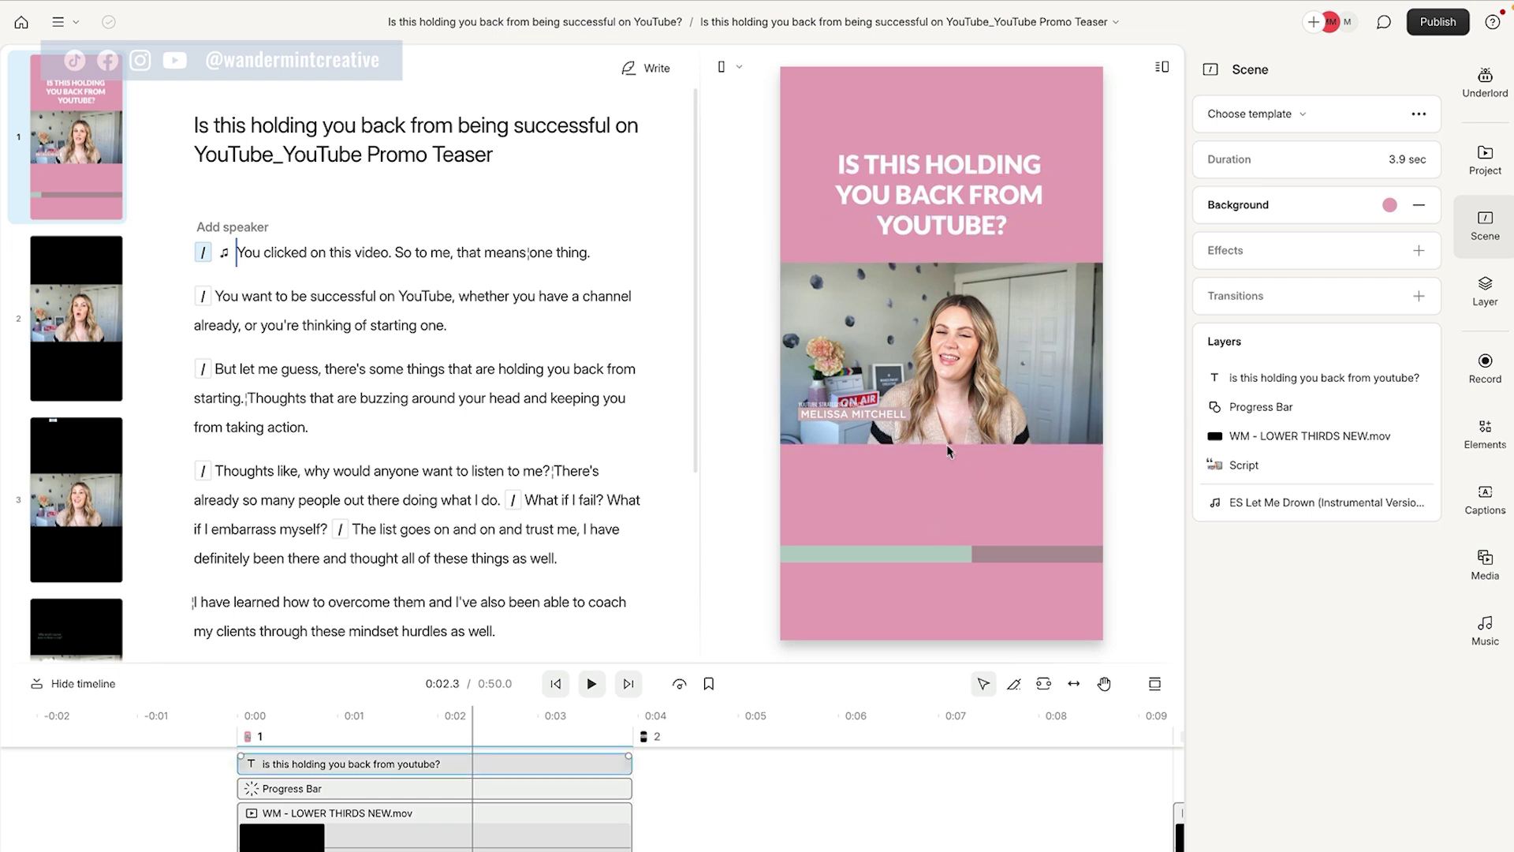
Step: Preview the opening of scene 1 with its progress bar and return the playhead to the start
{"action": "left_click", "coordinate": [239, 250]}
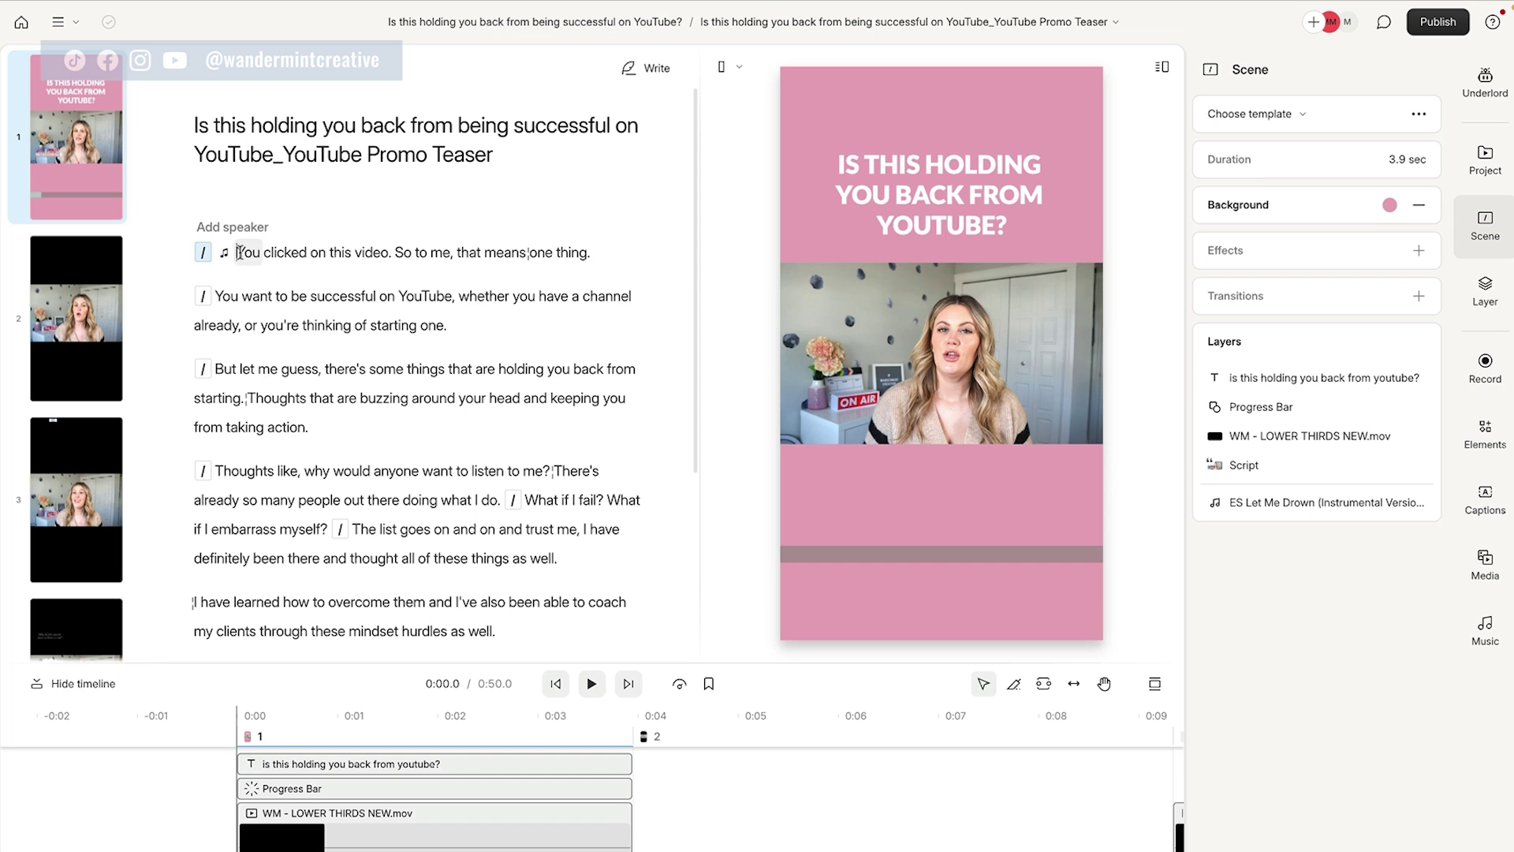
{"action": "key", "text": "space"}
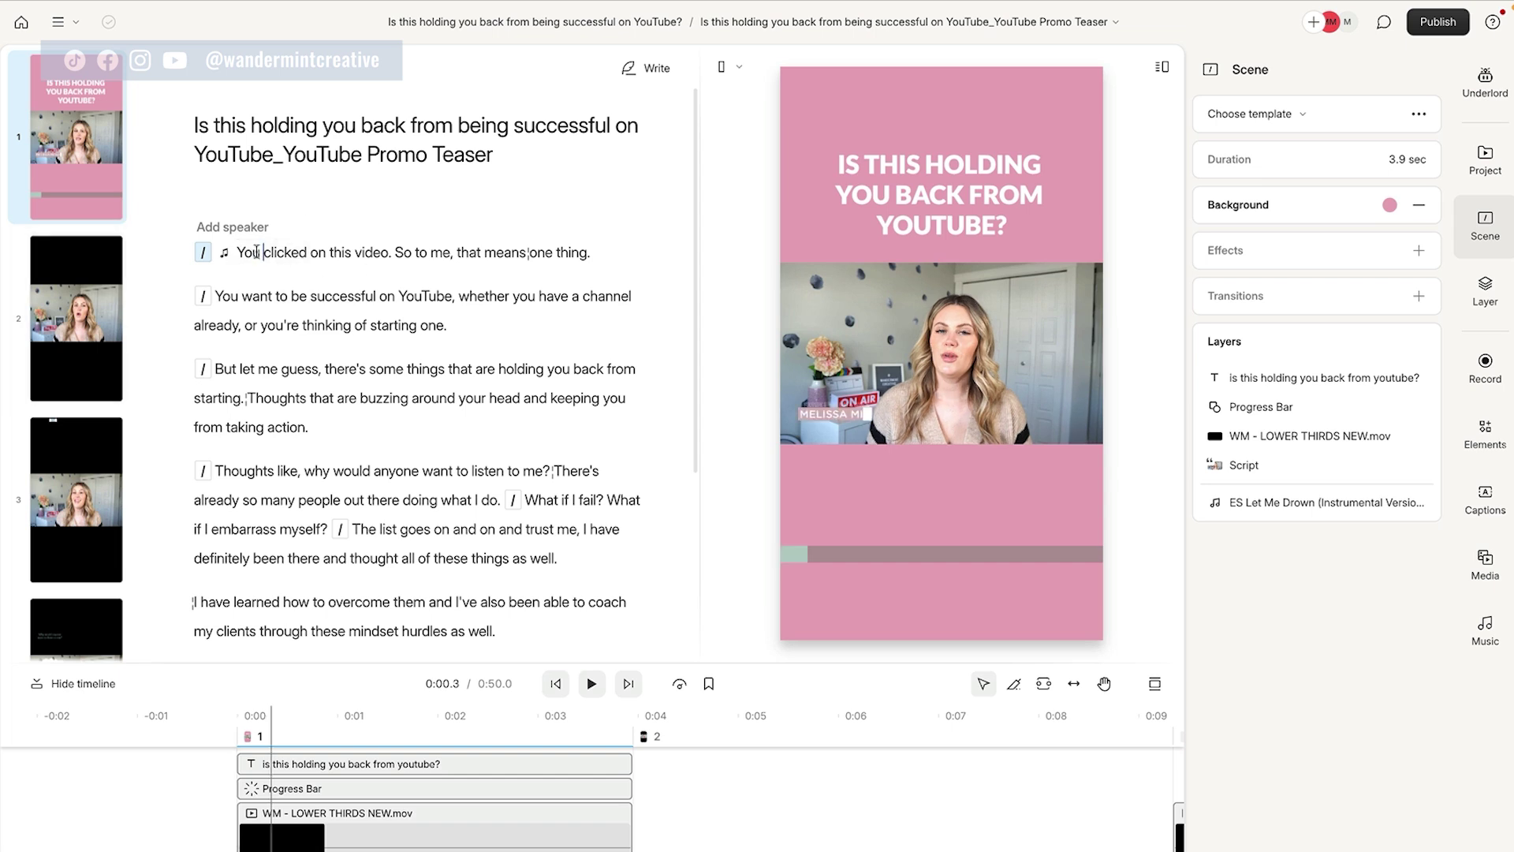
{"action": "left_click", "coordinate": [425, 490]}
{"action": "left_click_drag", "start_coordinate": [455, 571], "coordinate": [456, 569]}
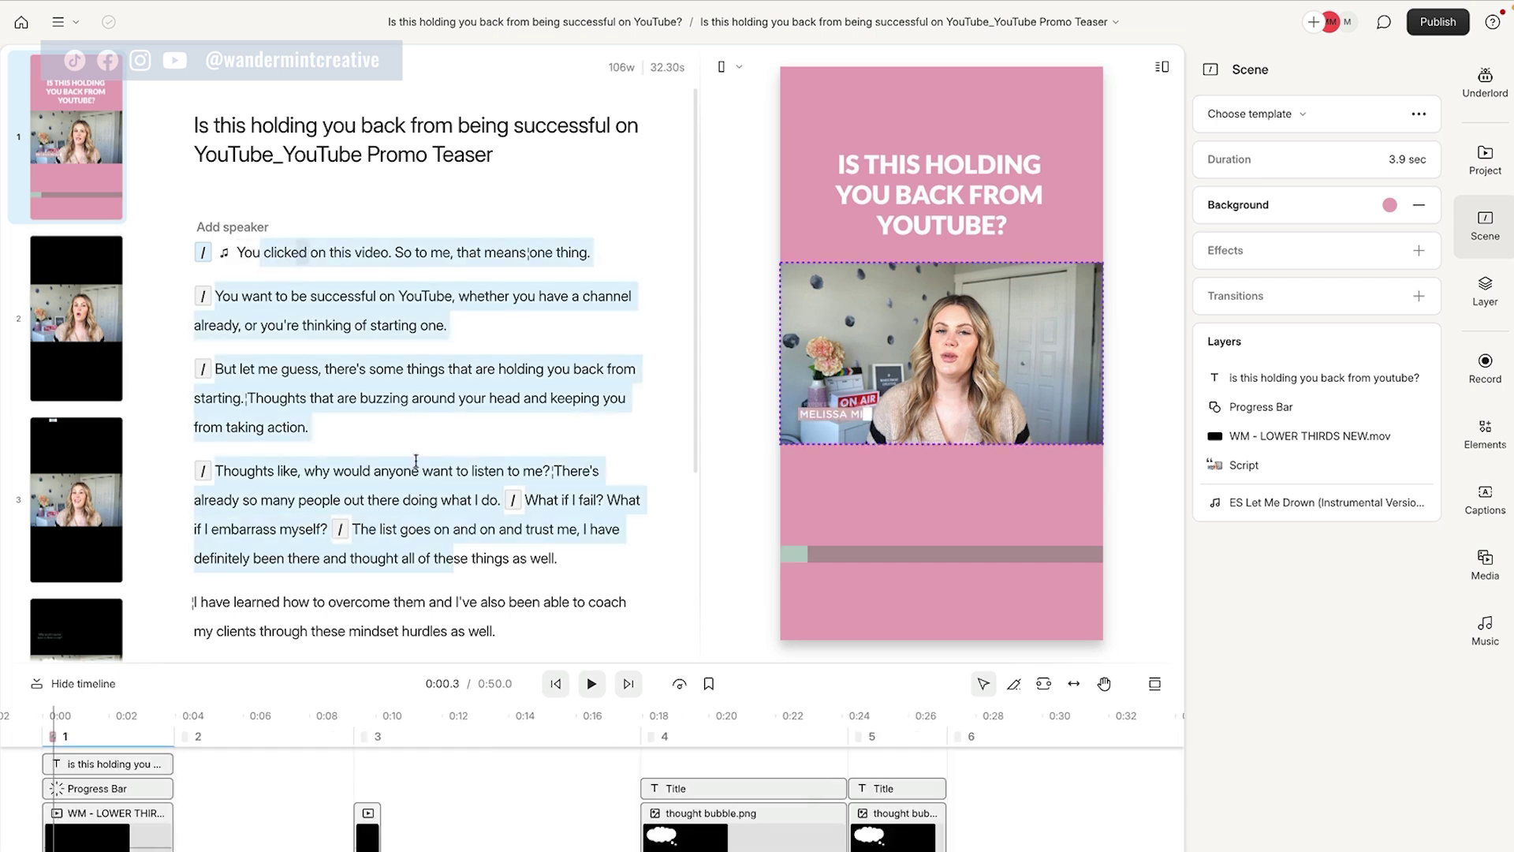
{"action": "left_click", "coordinate": [236, 251]}
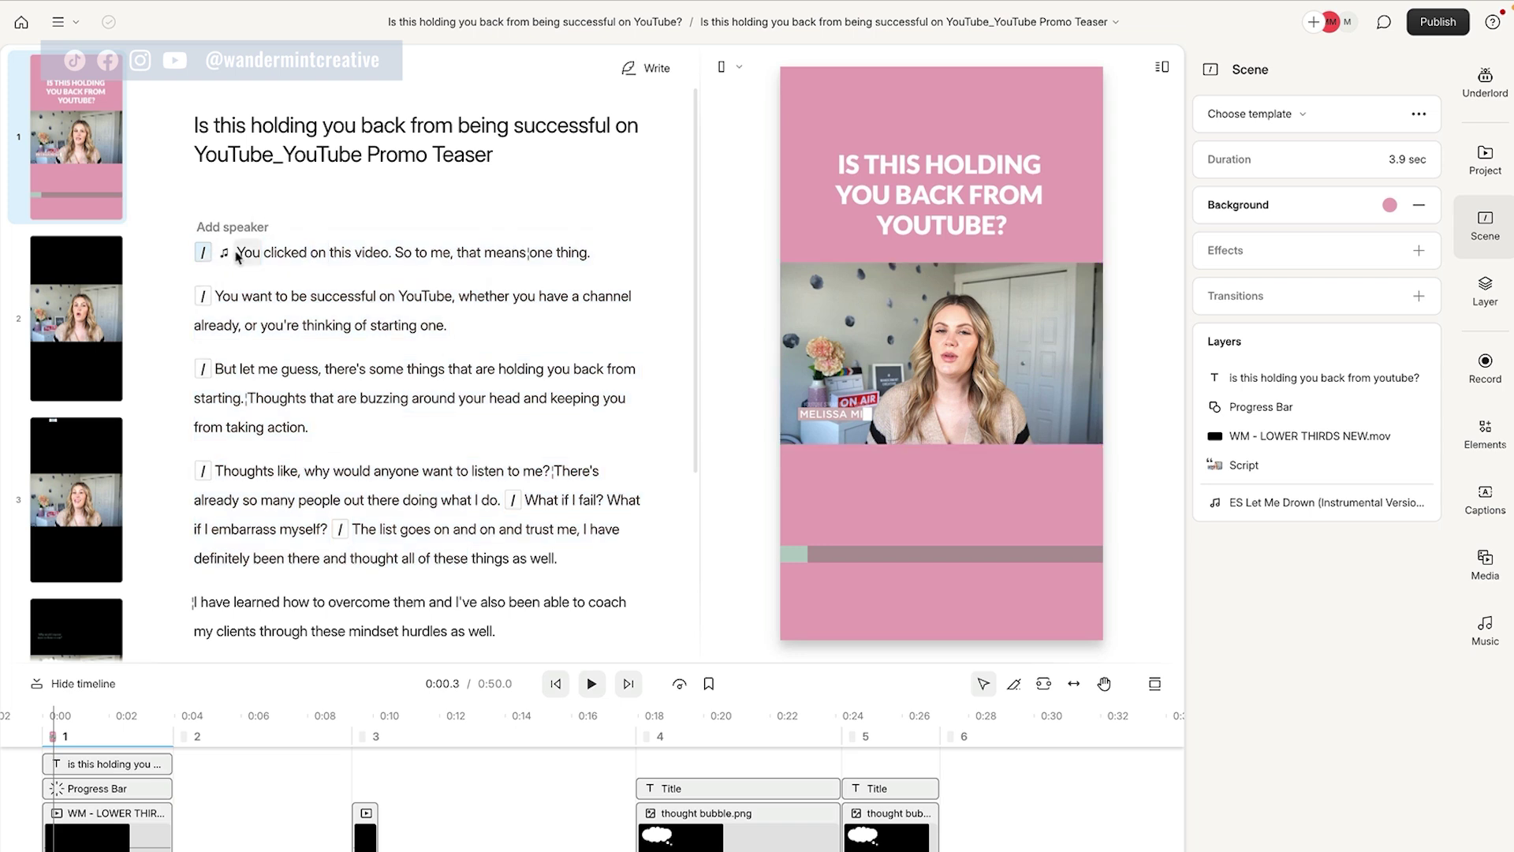
{"action": "left_click", "coordinate": [238, 253]}
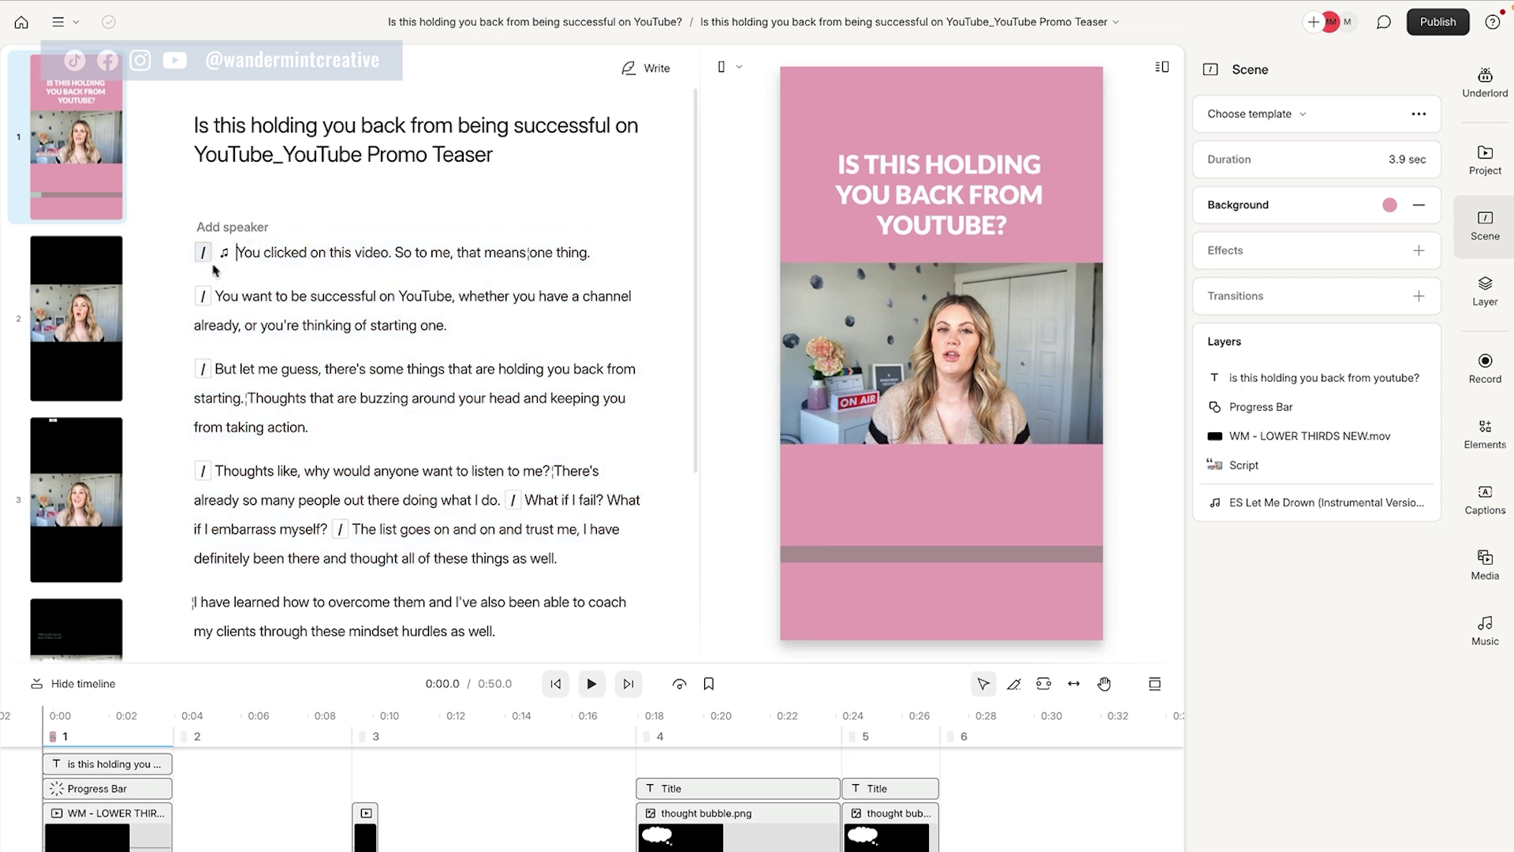
Step: Add Karaoke classic captions to all scenes, move them directly below scene 1's video, and view them near the scene's end
{"action": "left_click", "coordinate": [1491, 511]}
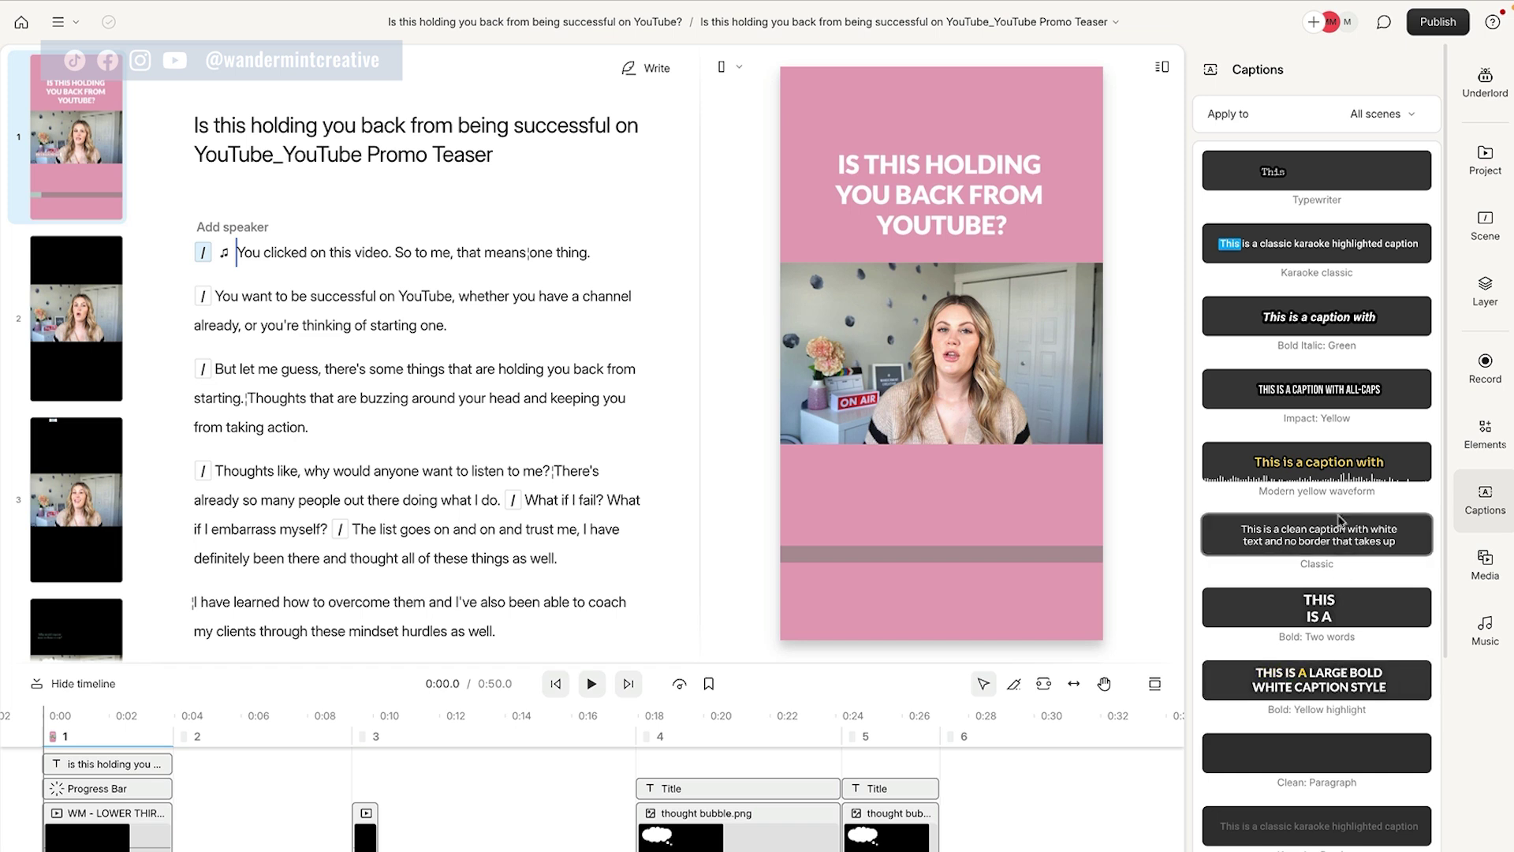
{"action": "left_click", "coordinate": [1325, 249]}
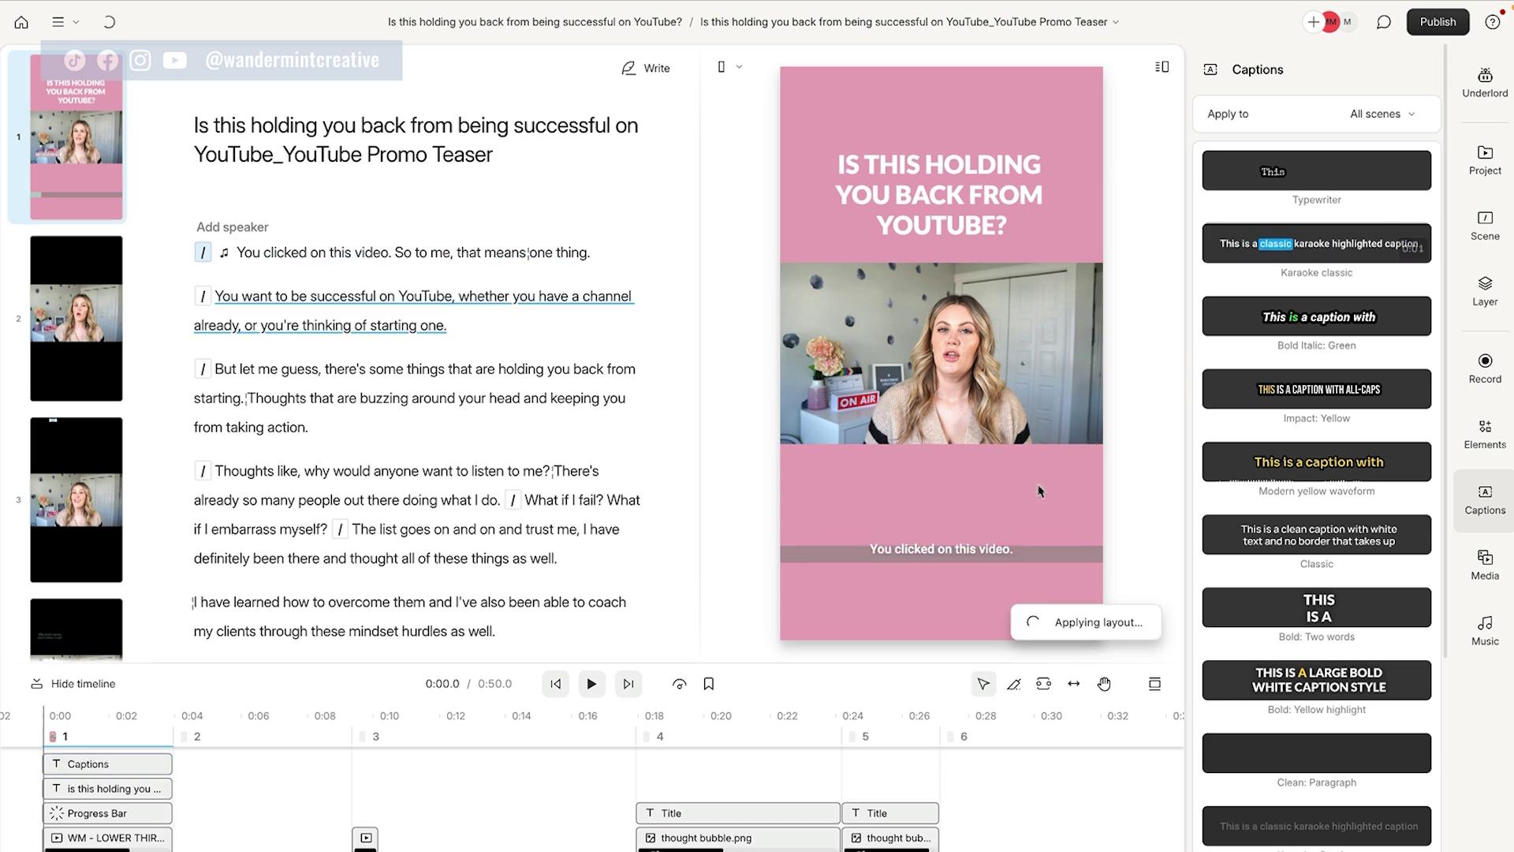
{"action": "left_click_drag", "start_coordinate": [940, 556], "coordinate": [941, 465]}
{"action": "left_click", "coordinate": [344, 745]}
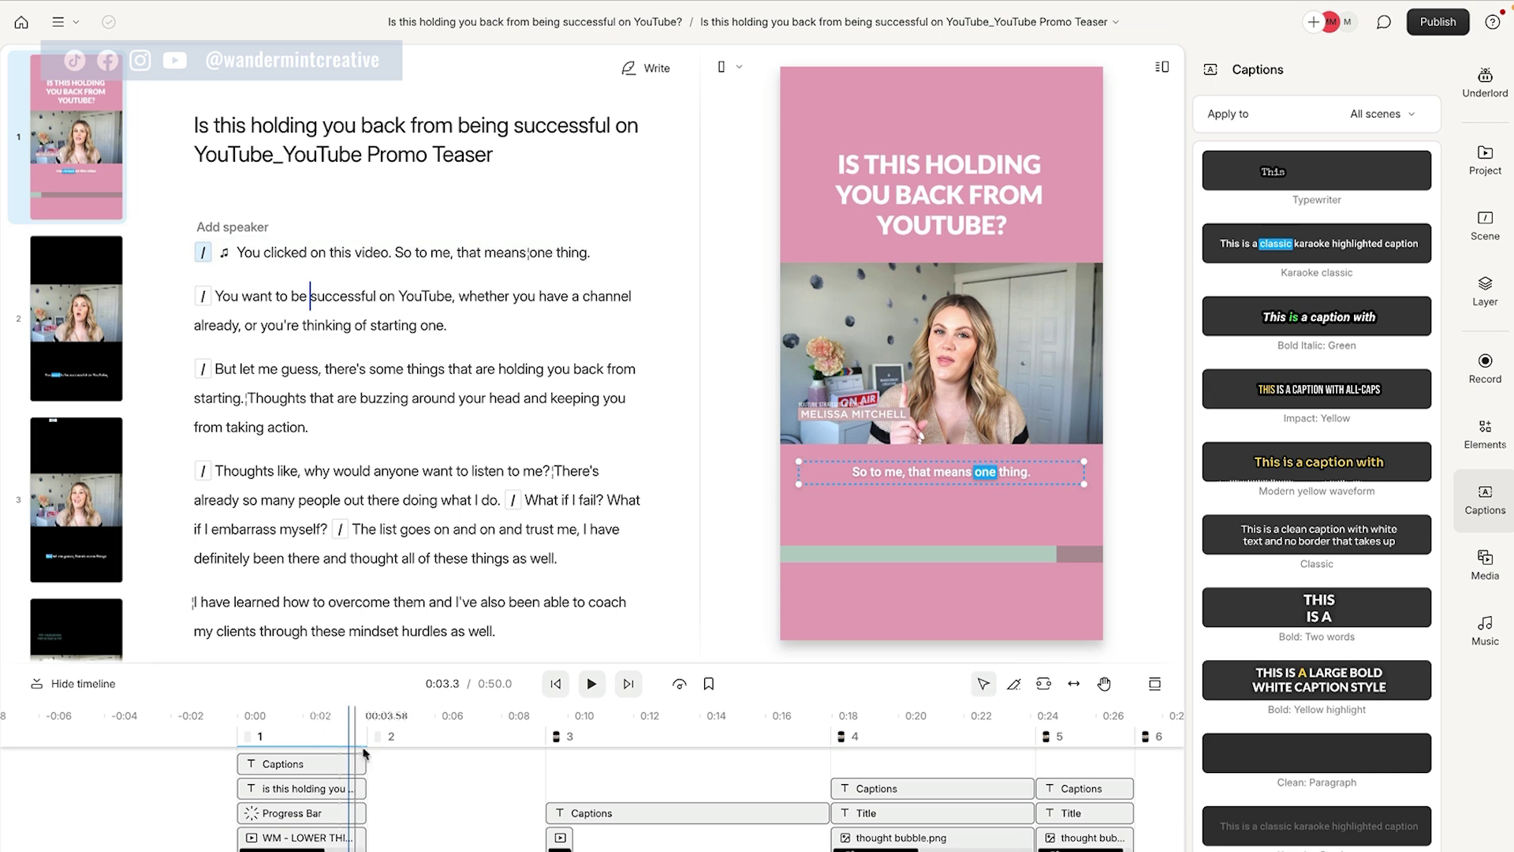
Step: Compare the layout and captions of scenes 1 and 2 around their boundary
{"action": "left_click", "coordinate": [400, 755]}
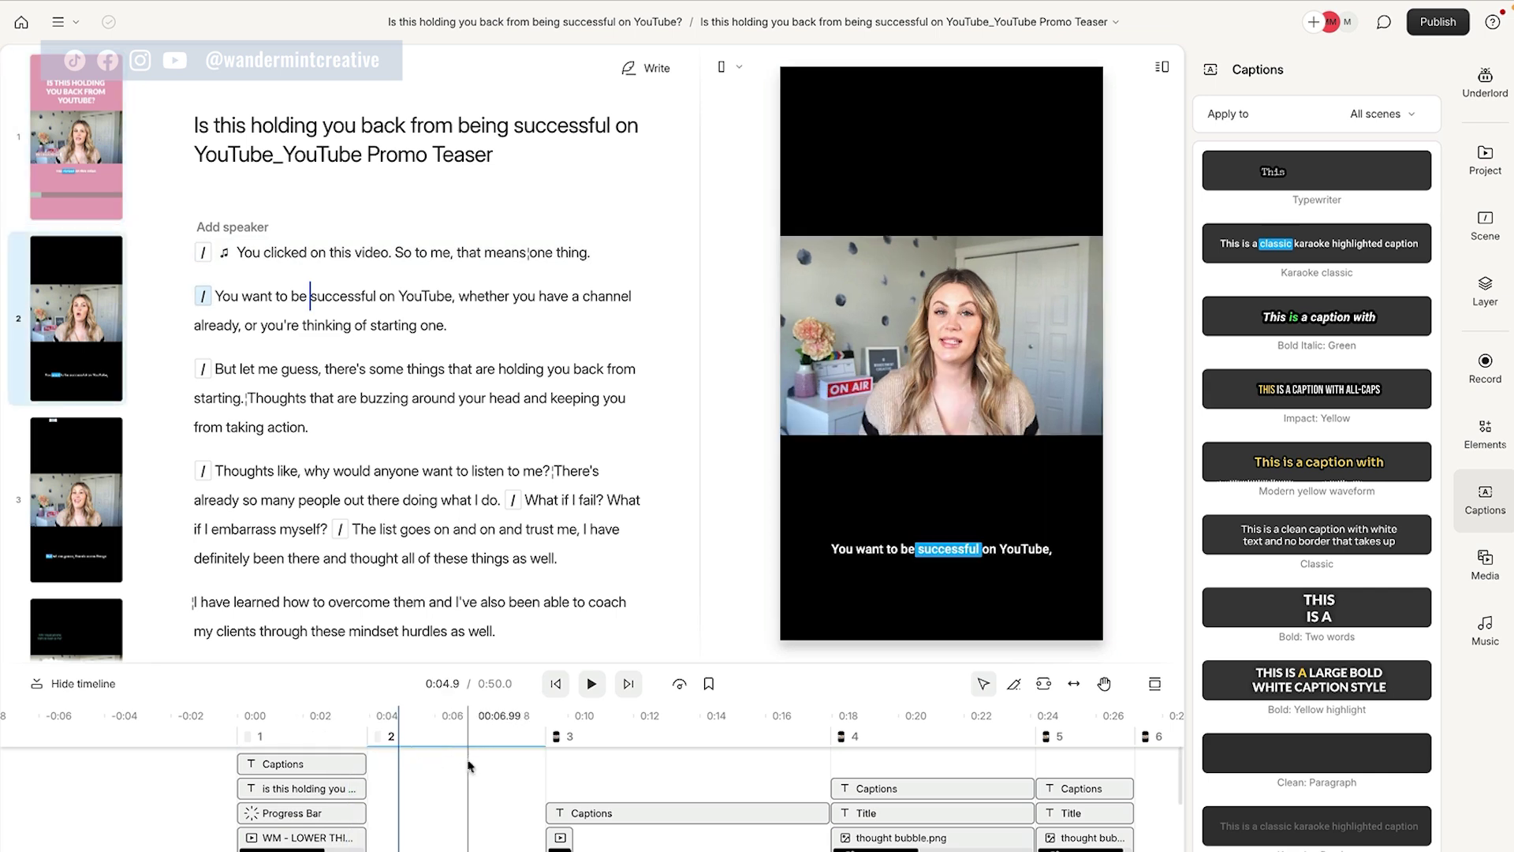
{"action": "left_click", "coordinate": [326, 765]}
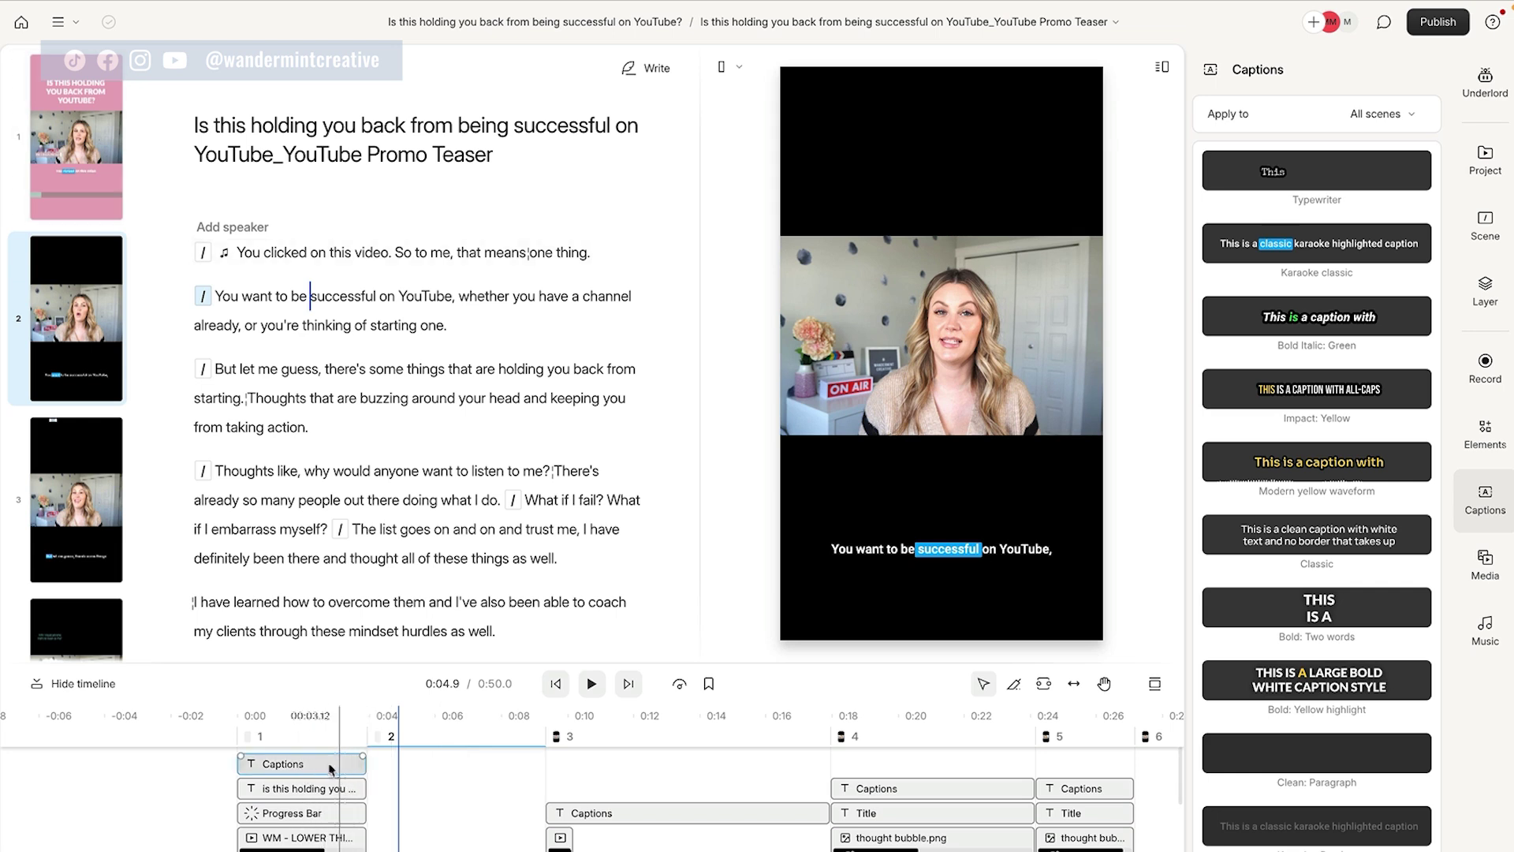
{"action": "left_click", "coordinate": [286, 765]}
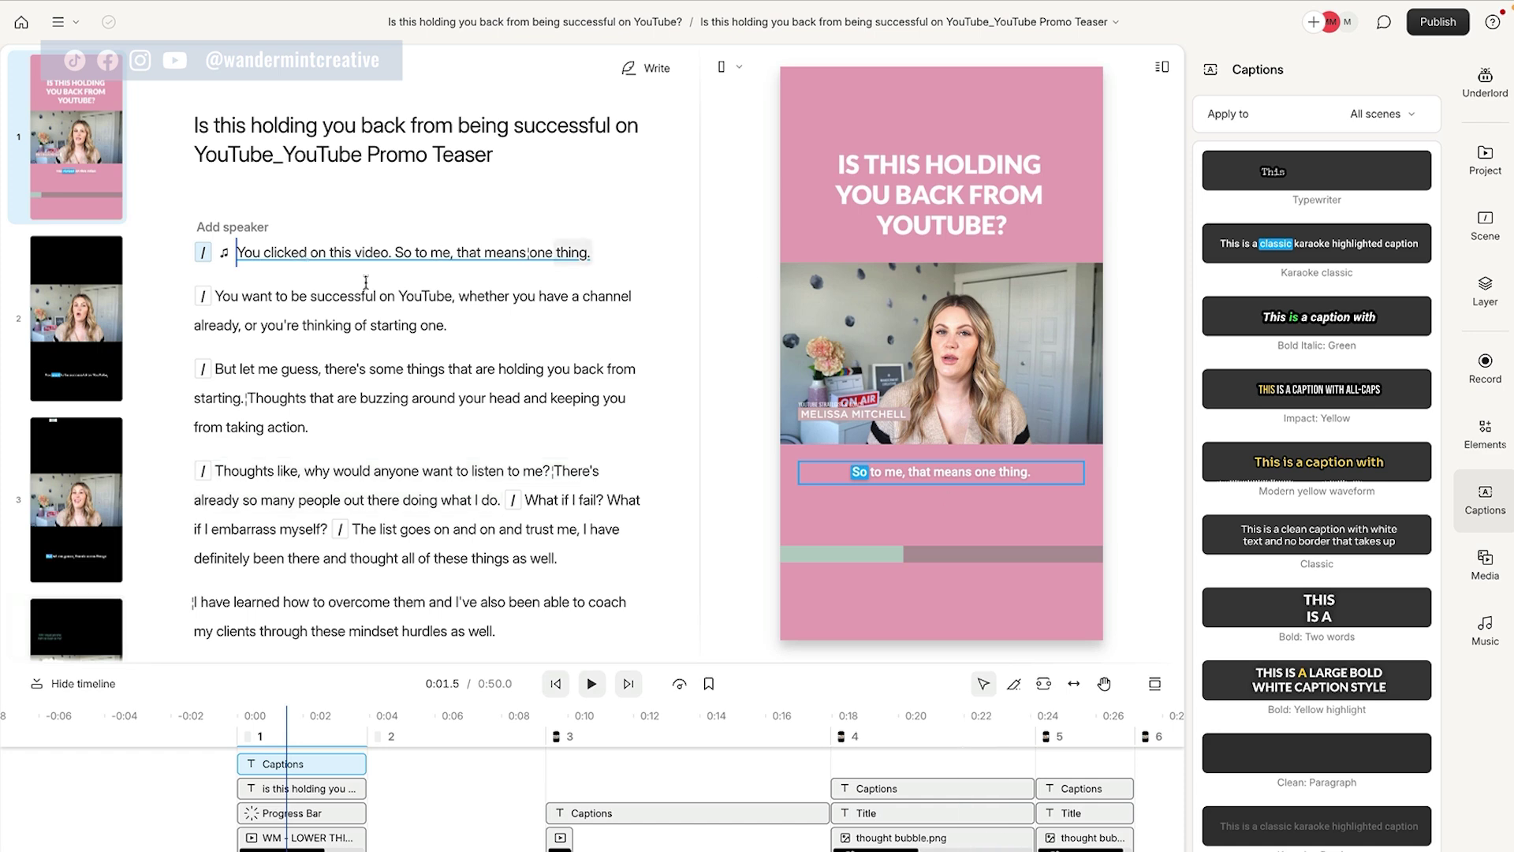
{"action": "left_click_drag", "start_coordinate": [447, 369], "coordinate": [264, 298]}
{"action": "left_click", "coordinate": [205, 295], "text": "shift"}
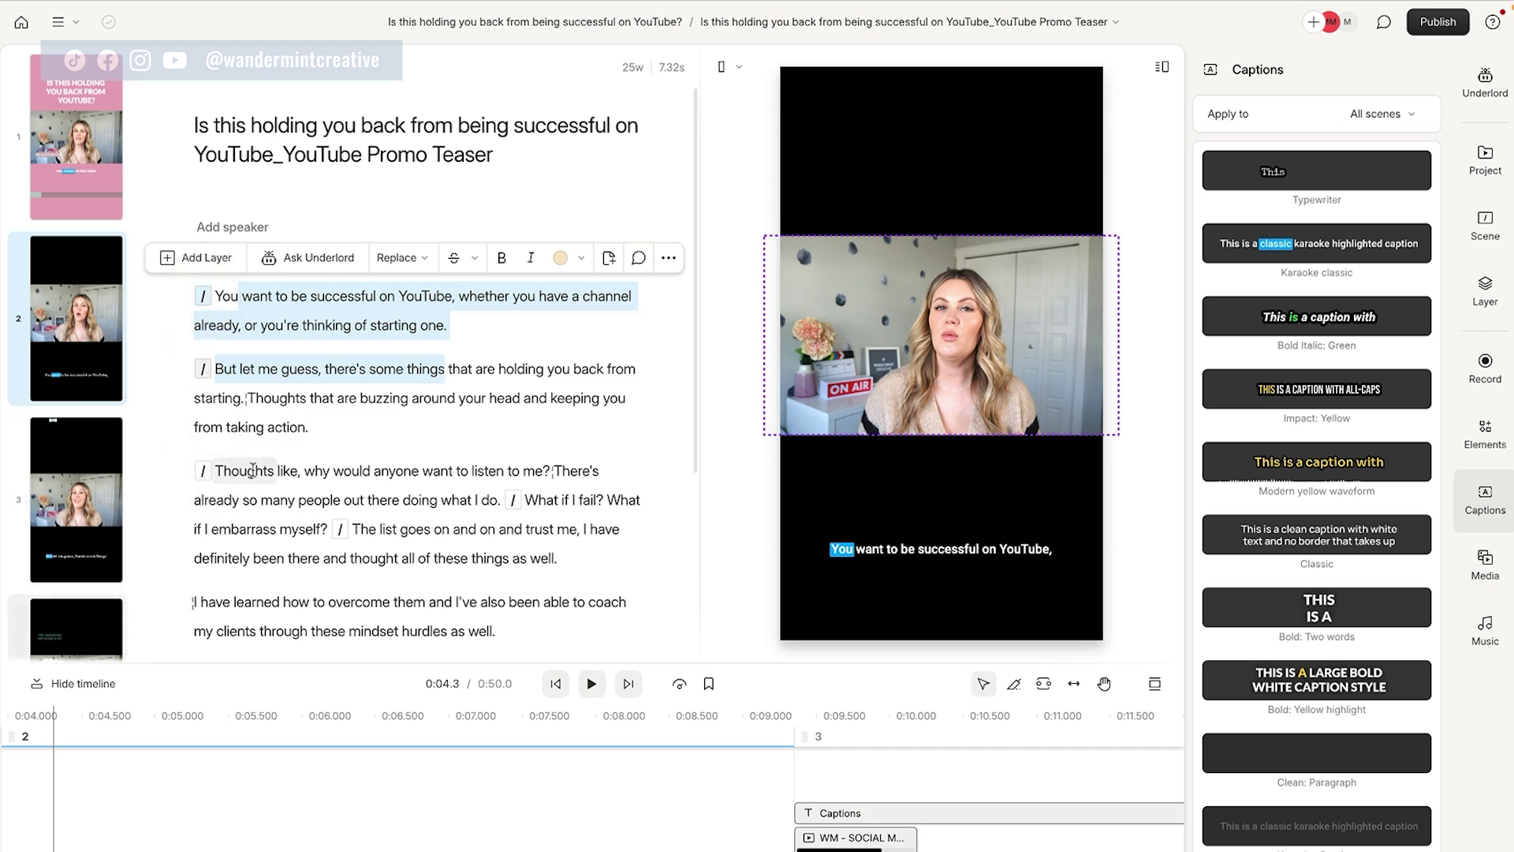
Step: Remove the scene breaks before "You want to be successful", "But let me guess" and "Thoughts like" so they join scene 1
{"action": "left_click", "coordinate": [218, 291]}
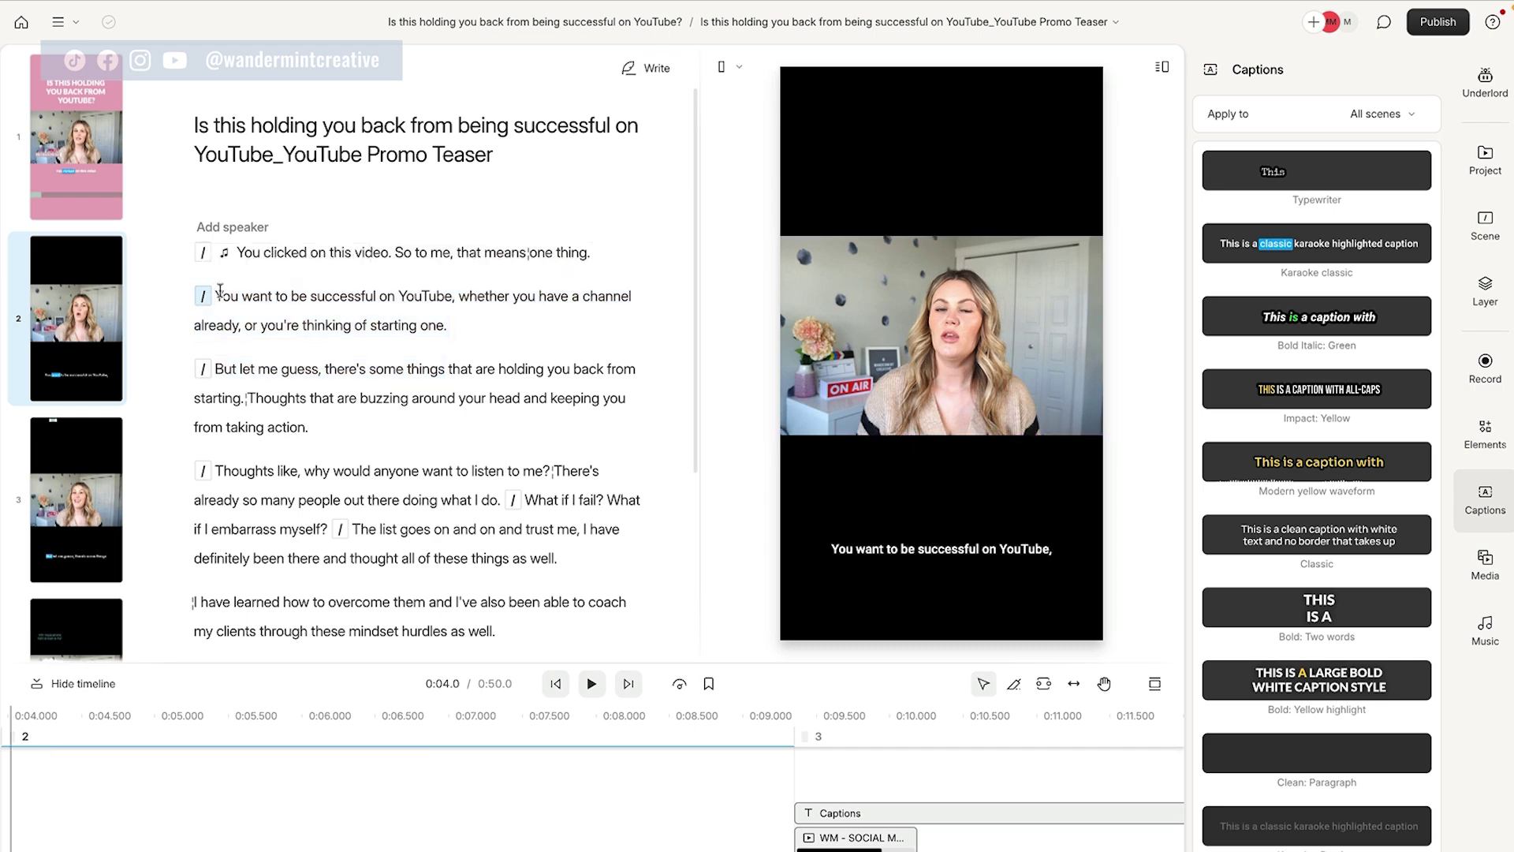
{"action": "key", "text": "BackSpace"}
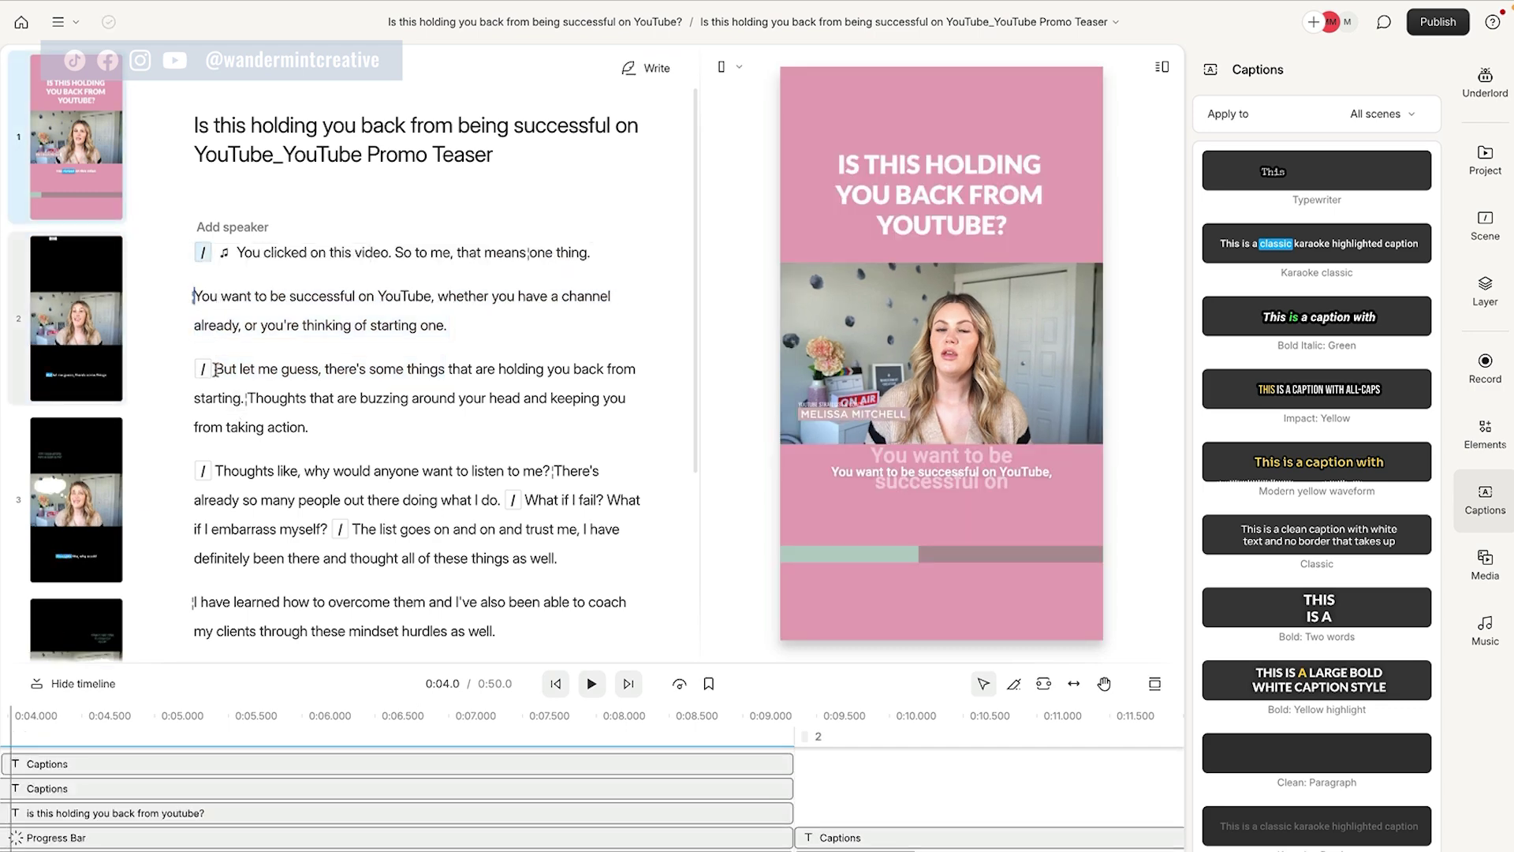
{"action": "key", "text": "BackSpace"}
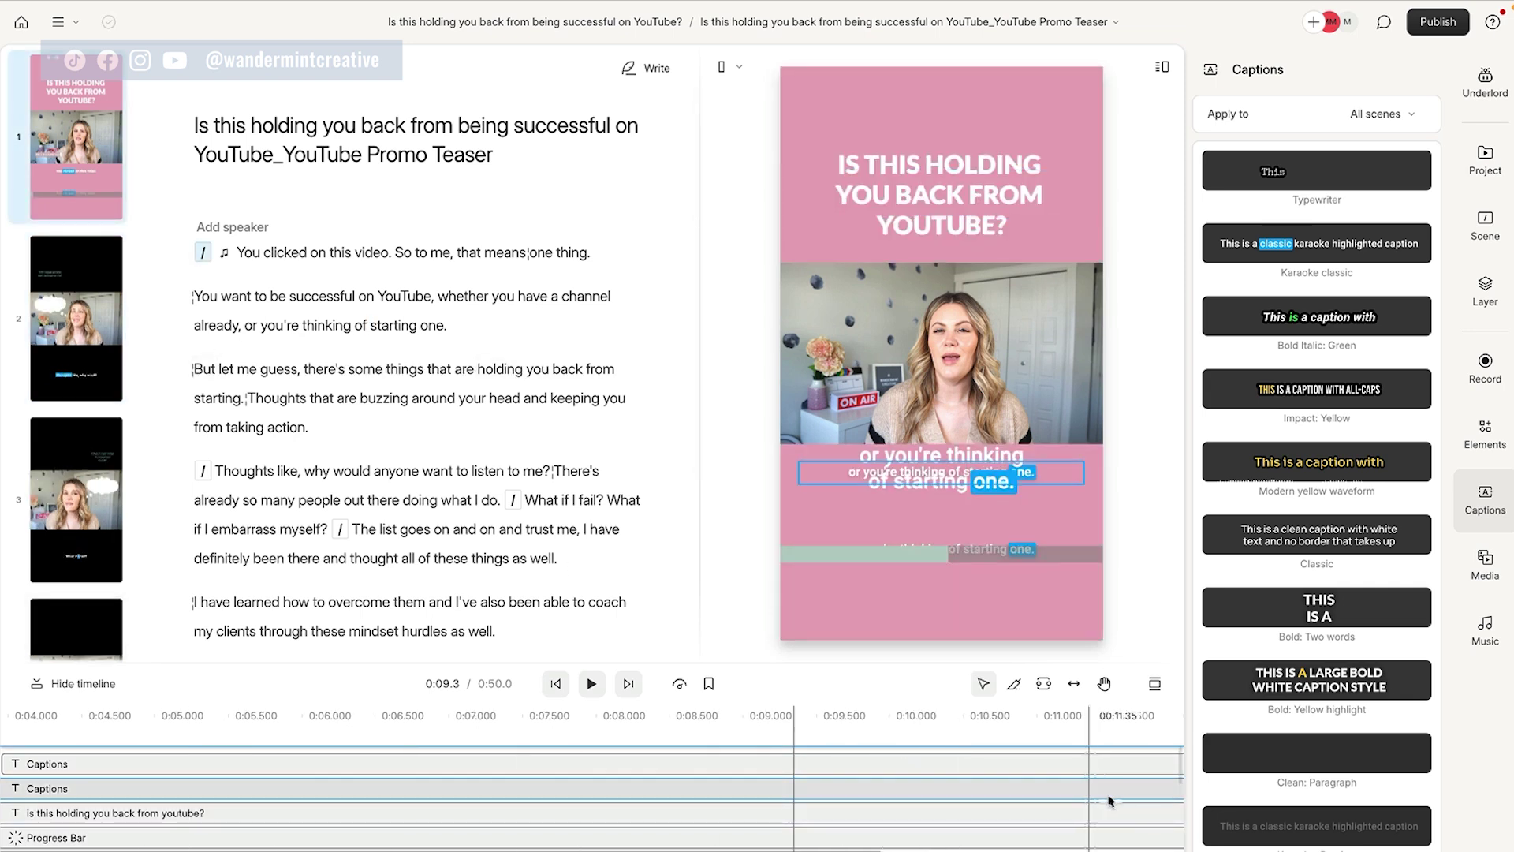
{"action": "left_click", "coordinate": [217, 470]}
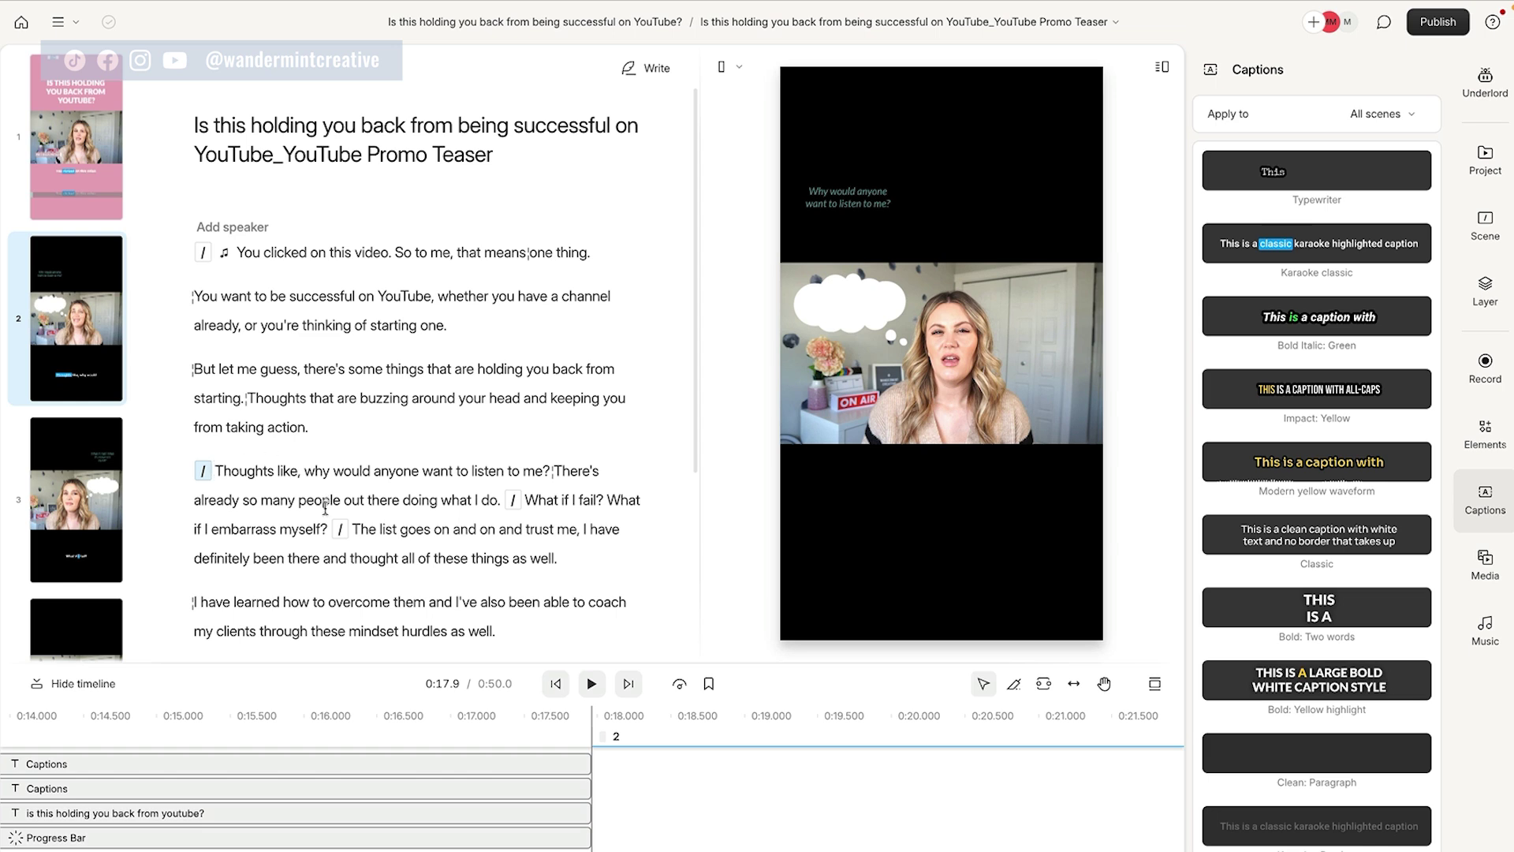
{"action": "key", "text": "BackSpace"}
Step: Merge the rest into scene 1 by removing the breaks before "The list goes on", "What if I fail?" and "you have a hundred percent"
{"action": "left_click", "coordinate": [337, 528]}
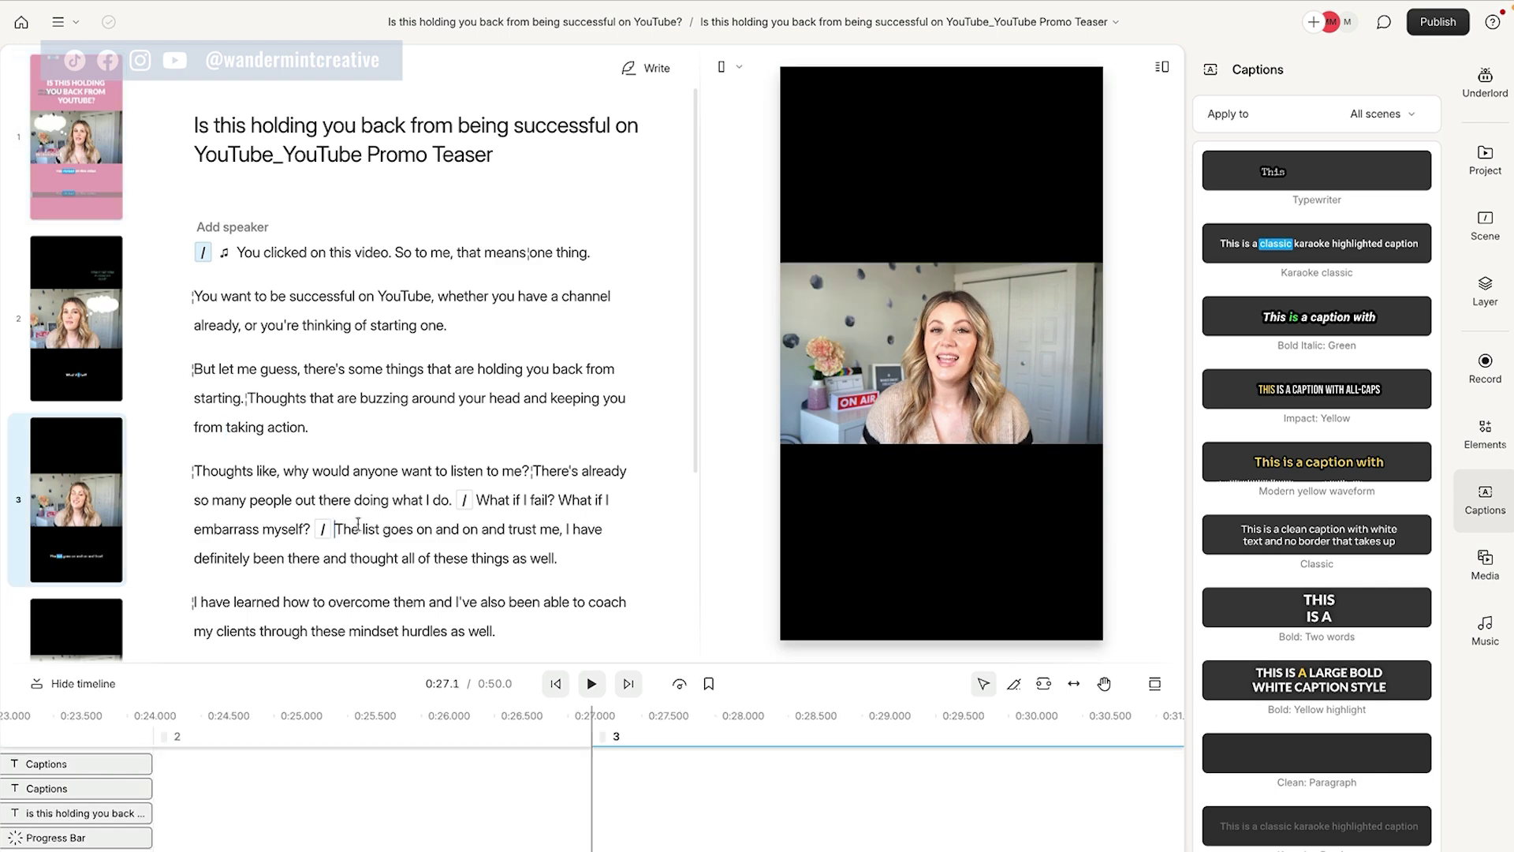
{"action": "key", "text": "BackSpace"}
{"action": "left_click", "coordinate": [476, 502]}
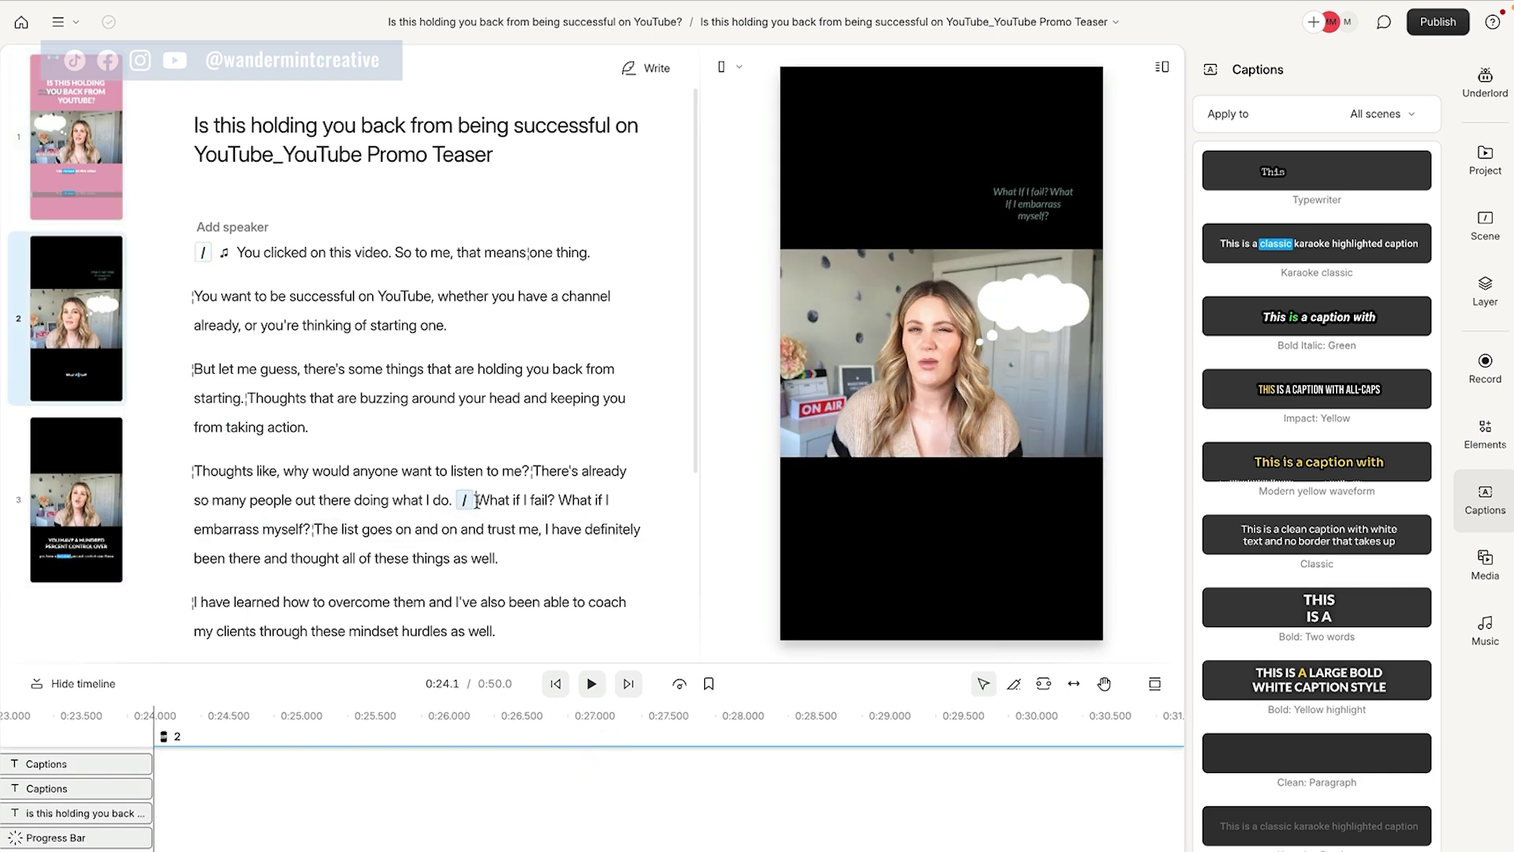
{"action": "key", "text": "BackSpace"}
{"action": "scroll", "coordinate": [394, 457], "scroll_direction": "down", "scroll_amount": 5}
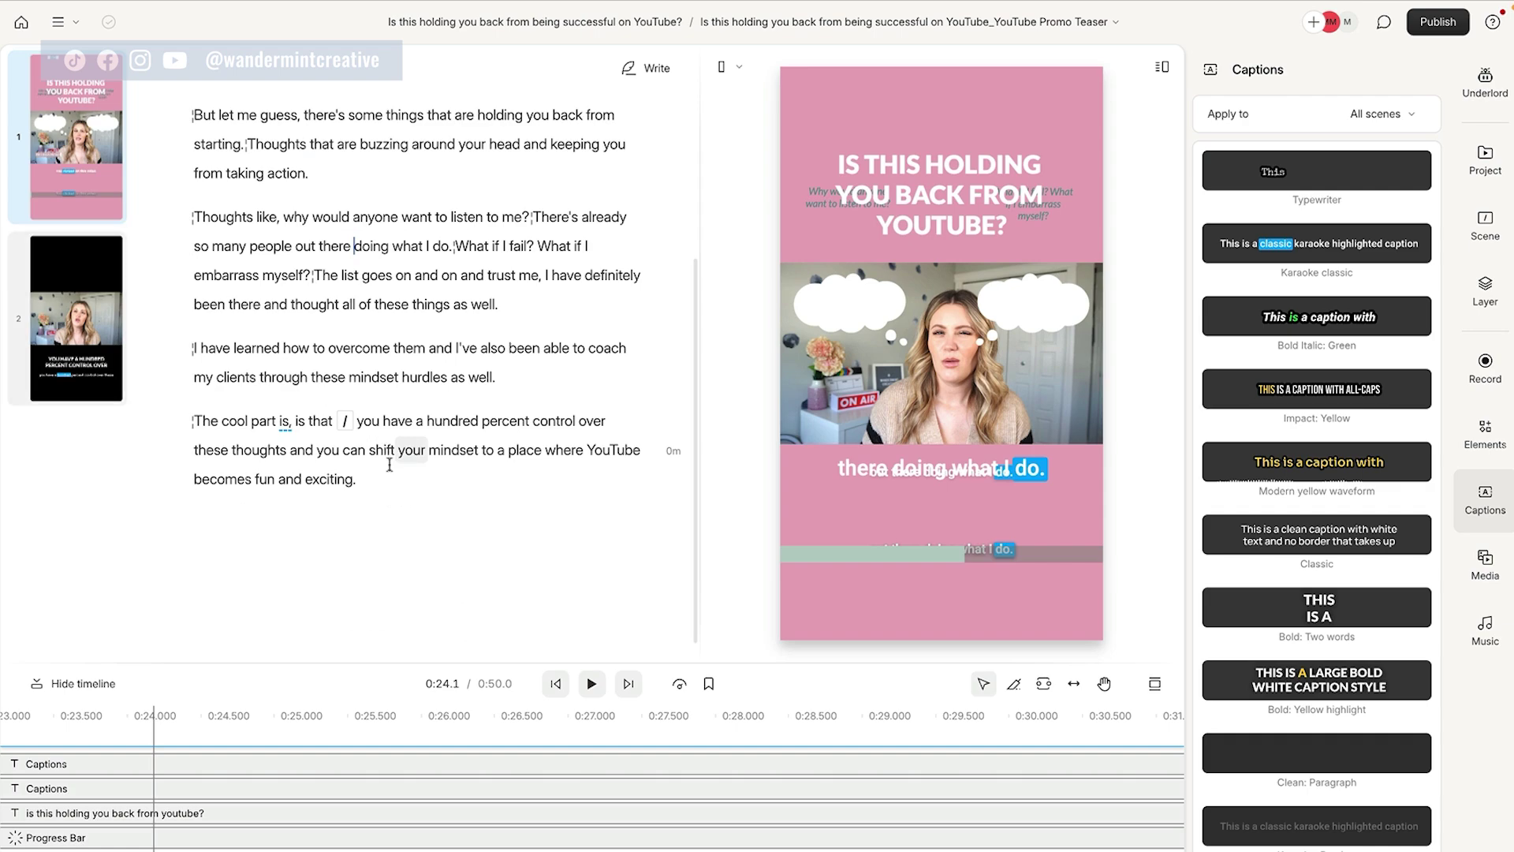
{"action": "left_click", "coordinate": [357, 395]}
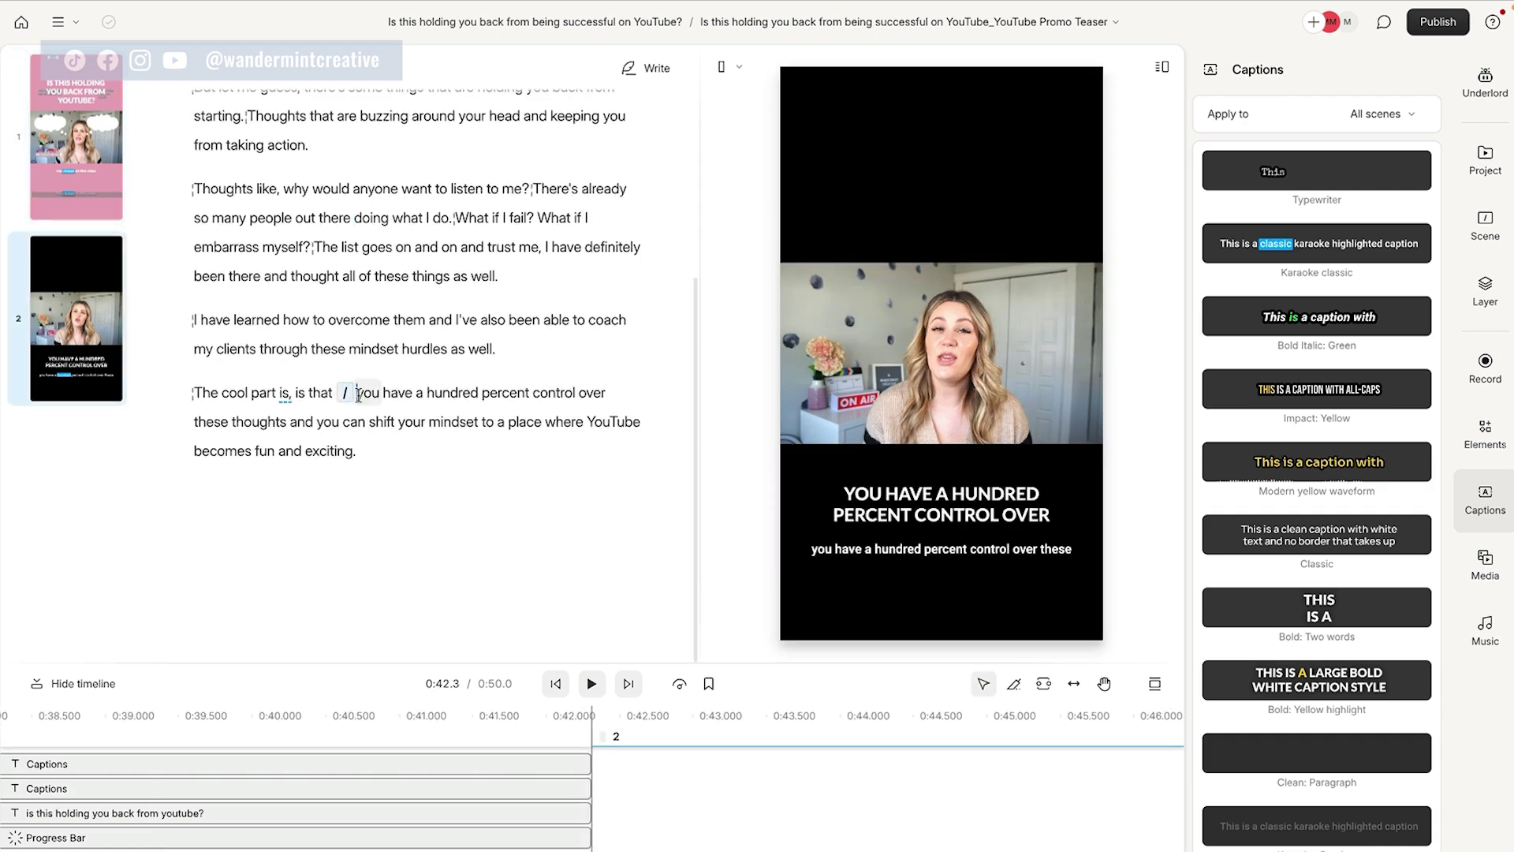
{"action": "key", "text": "BackSpace"}
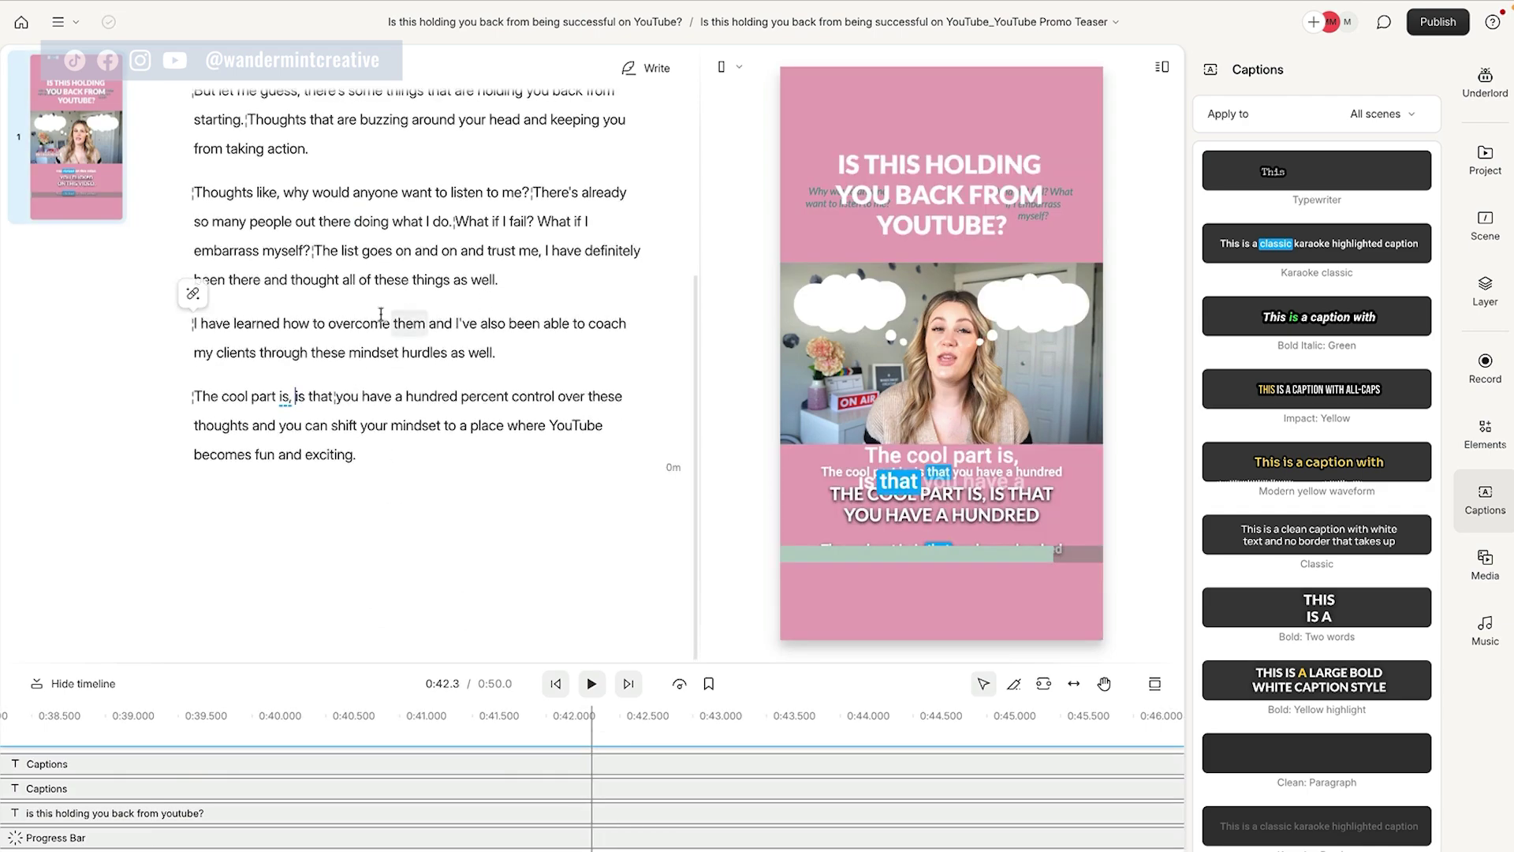
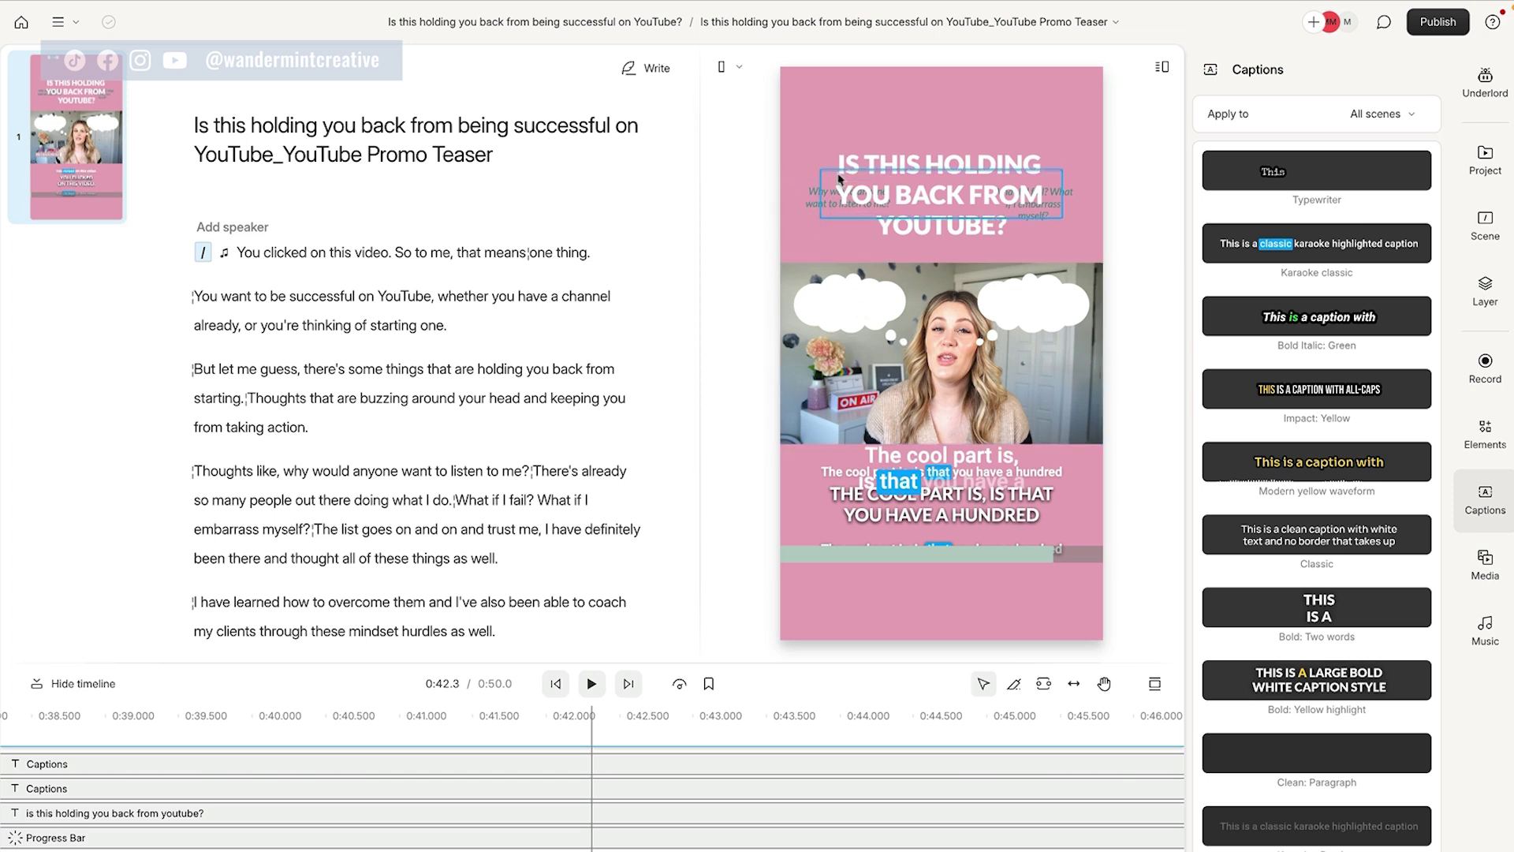
Step: Play the start of the merged scene and move the progress bar lower, clear of the captions
{"action": "left_click", "coordinate": [824, 207]}
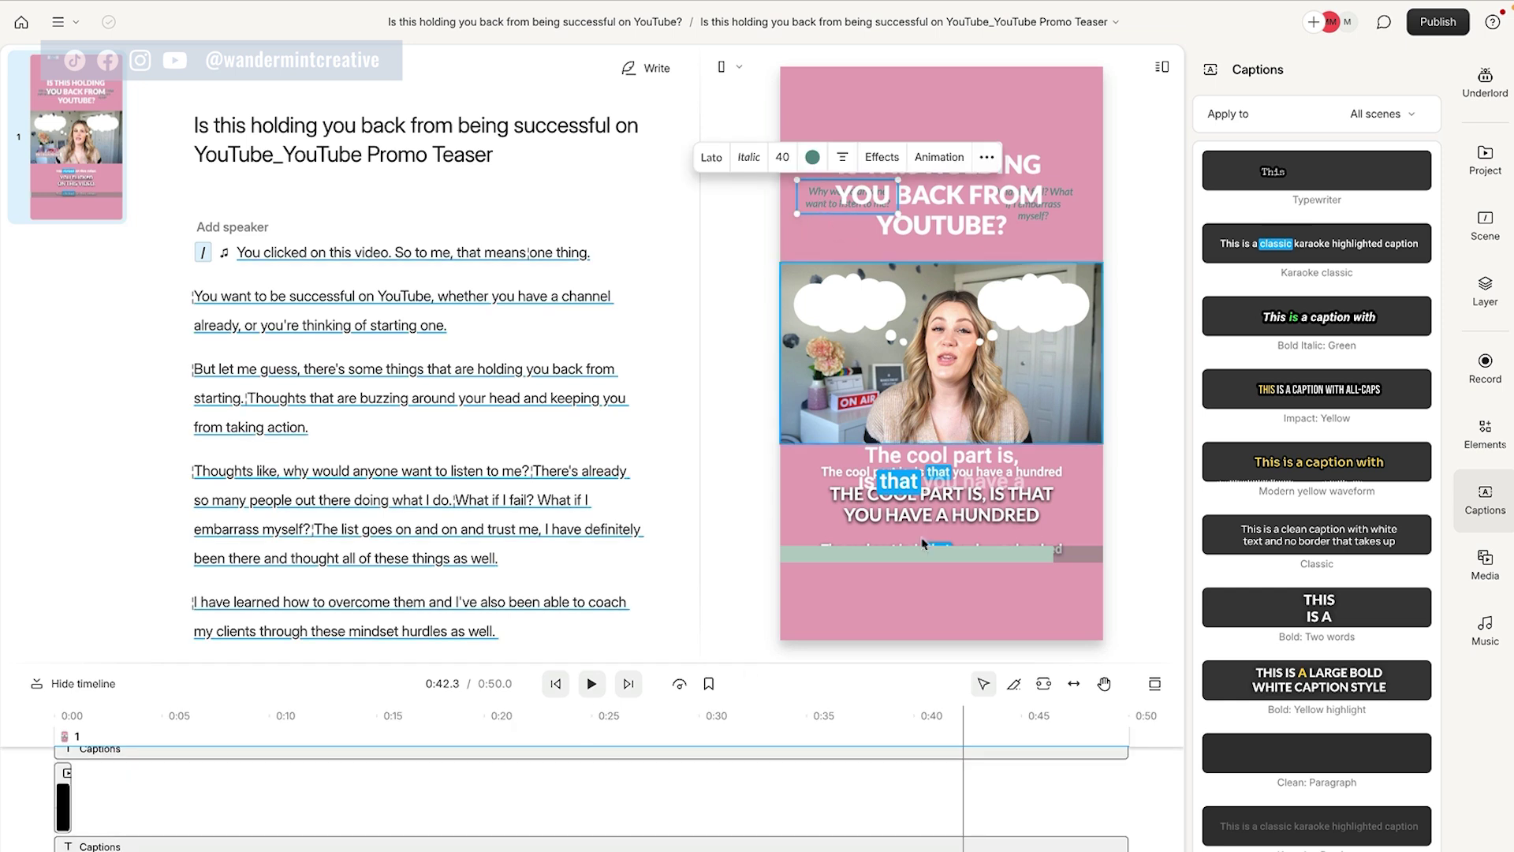
{"action": "left_click", "coordinate": [824, 203]}
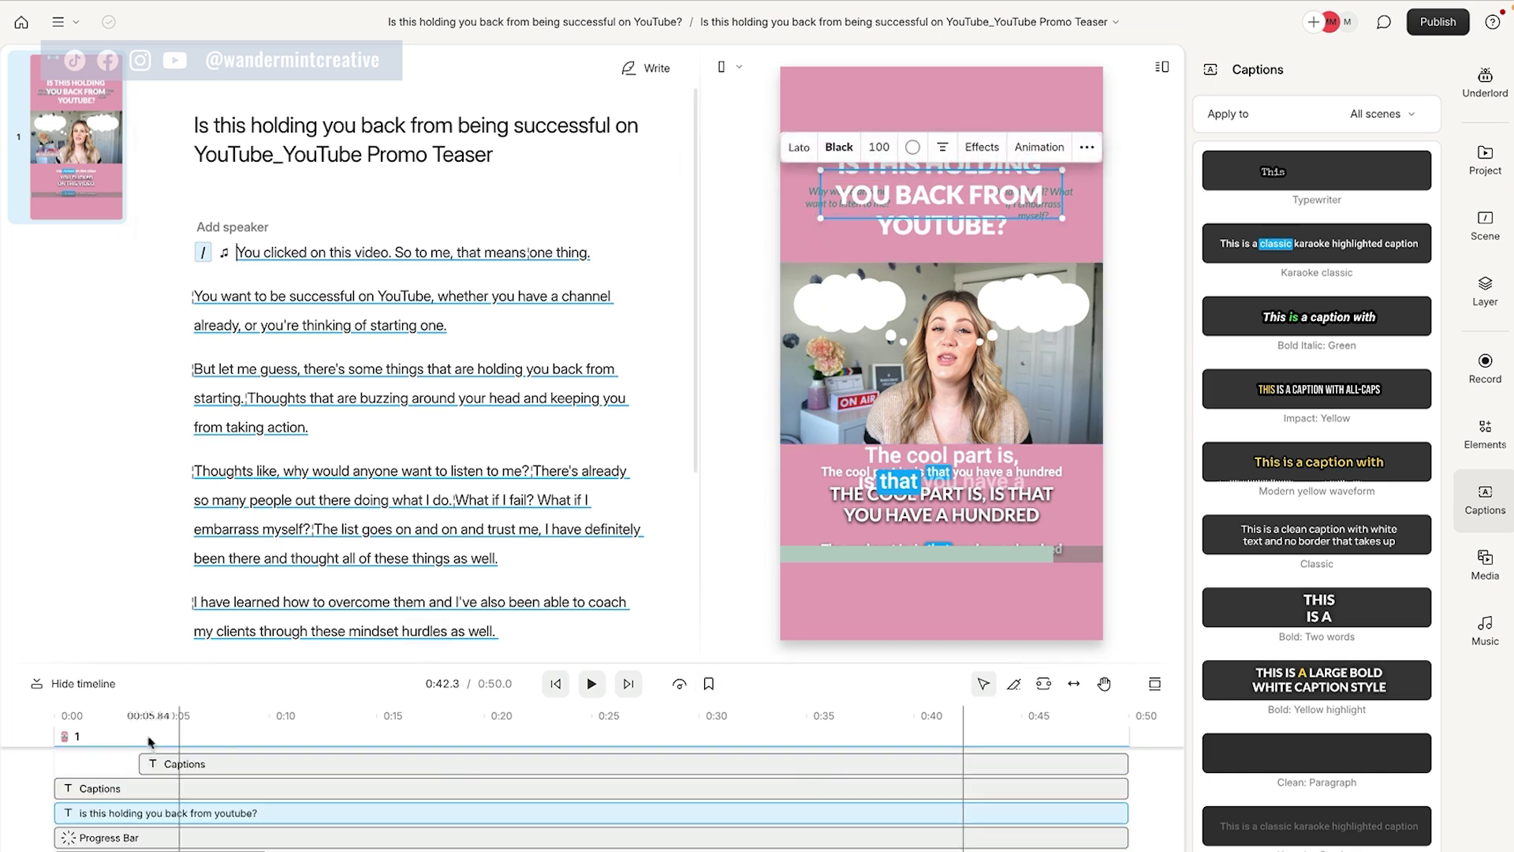
{"action": "left_click", "coordinate": [55, 753]}
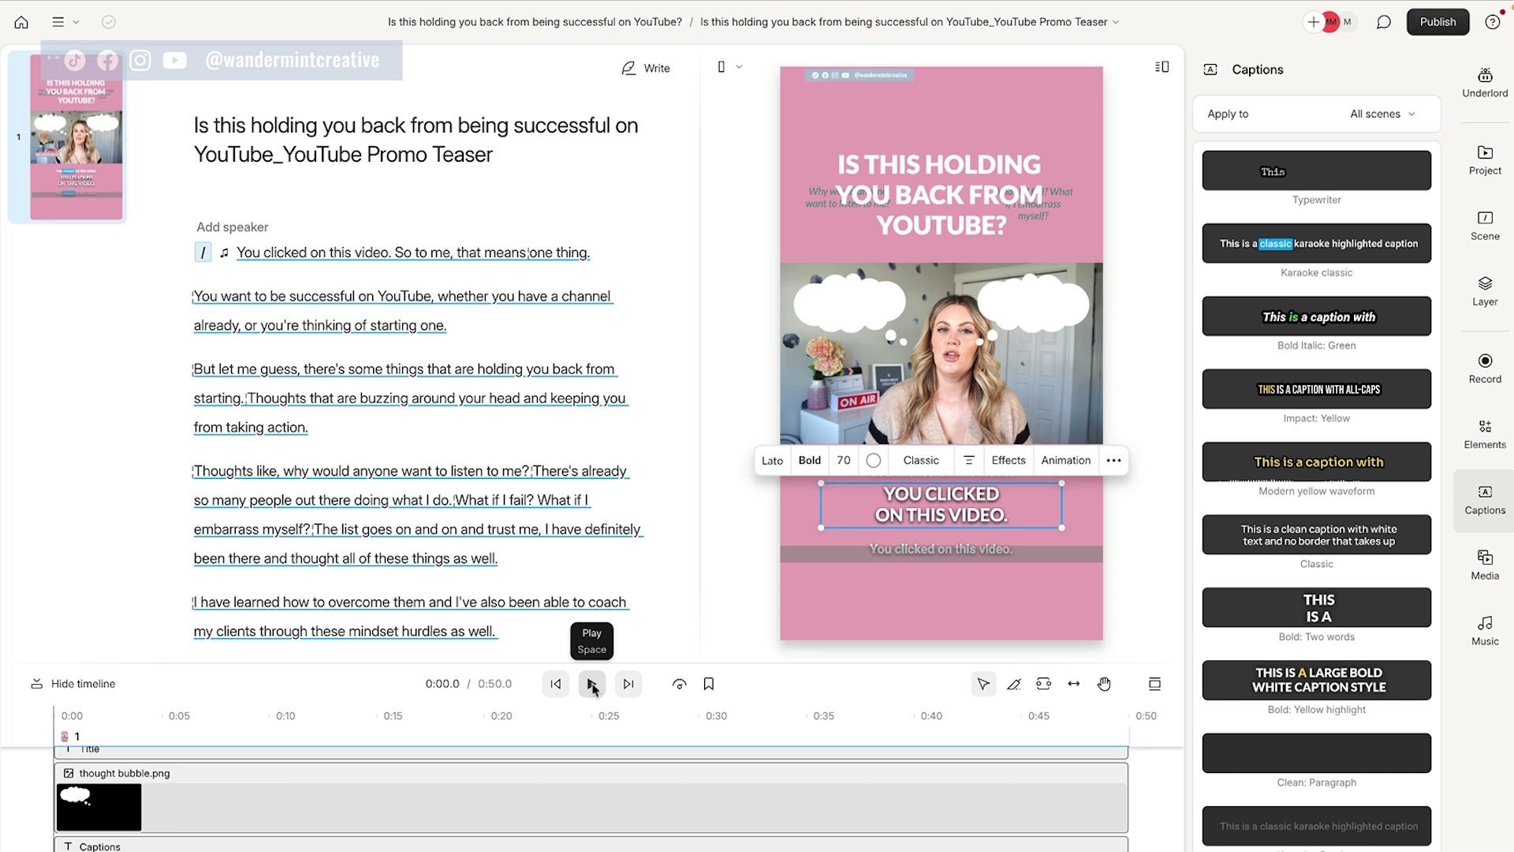
{"action": "left_click", "coordinate": [592, 683]}
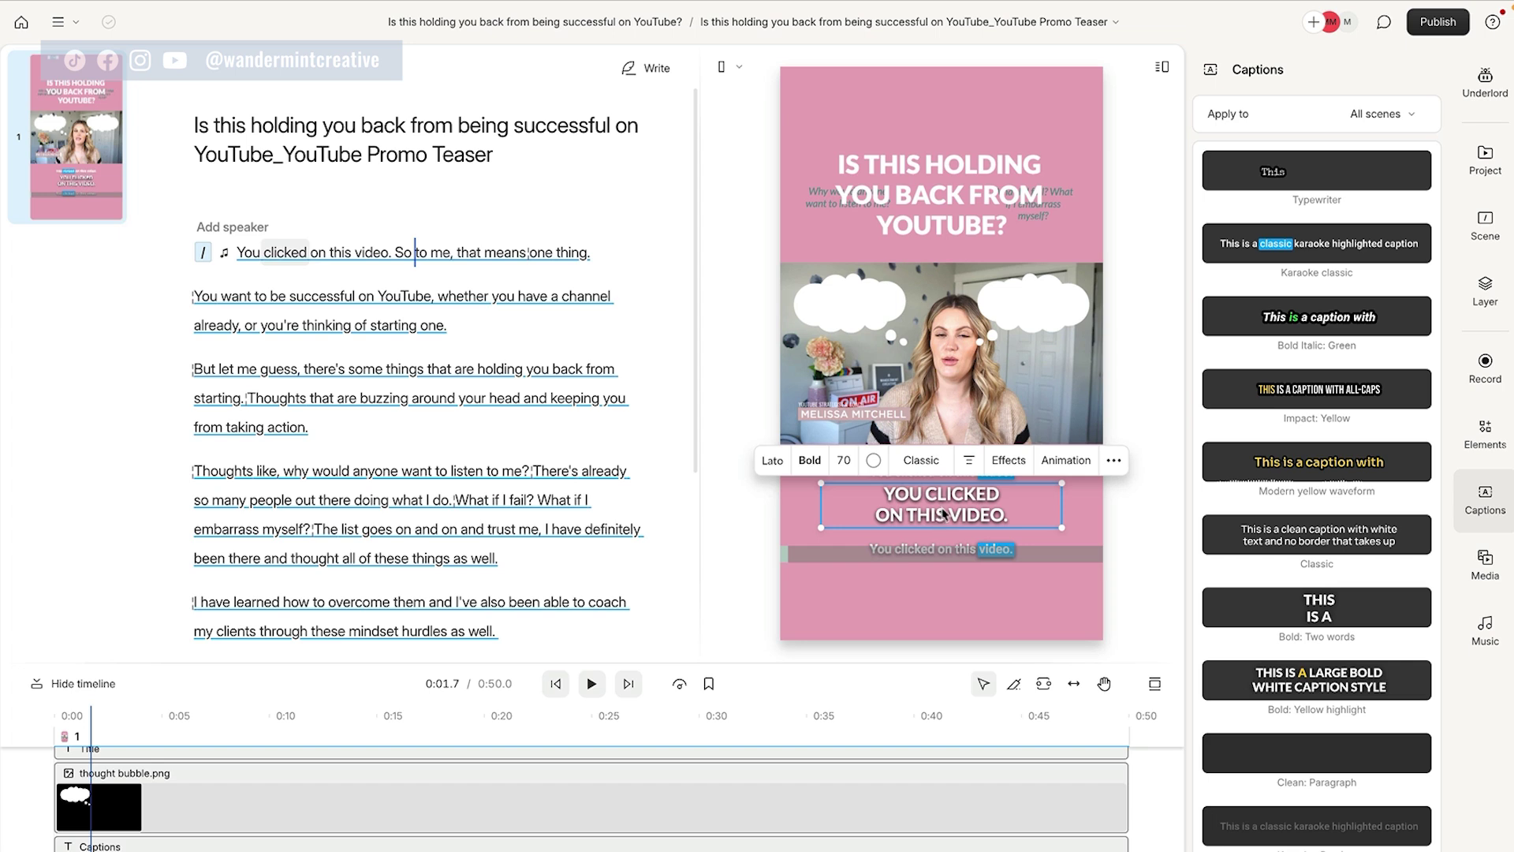
{"action": "left_click", "coordinate": [930, 550]}
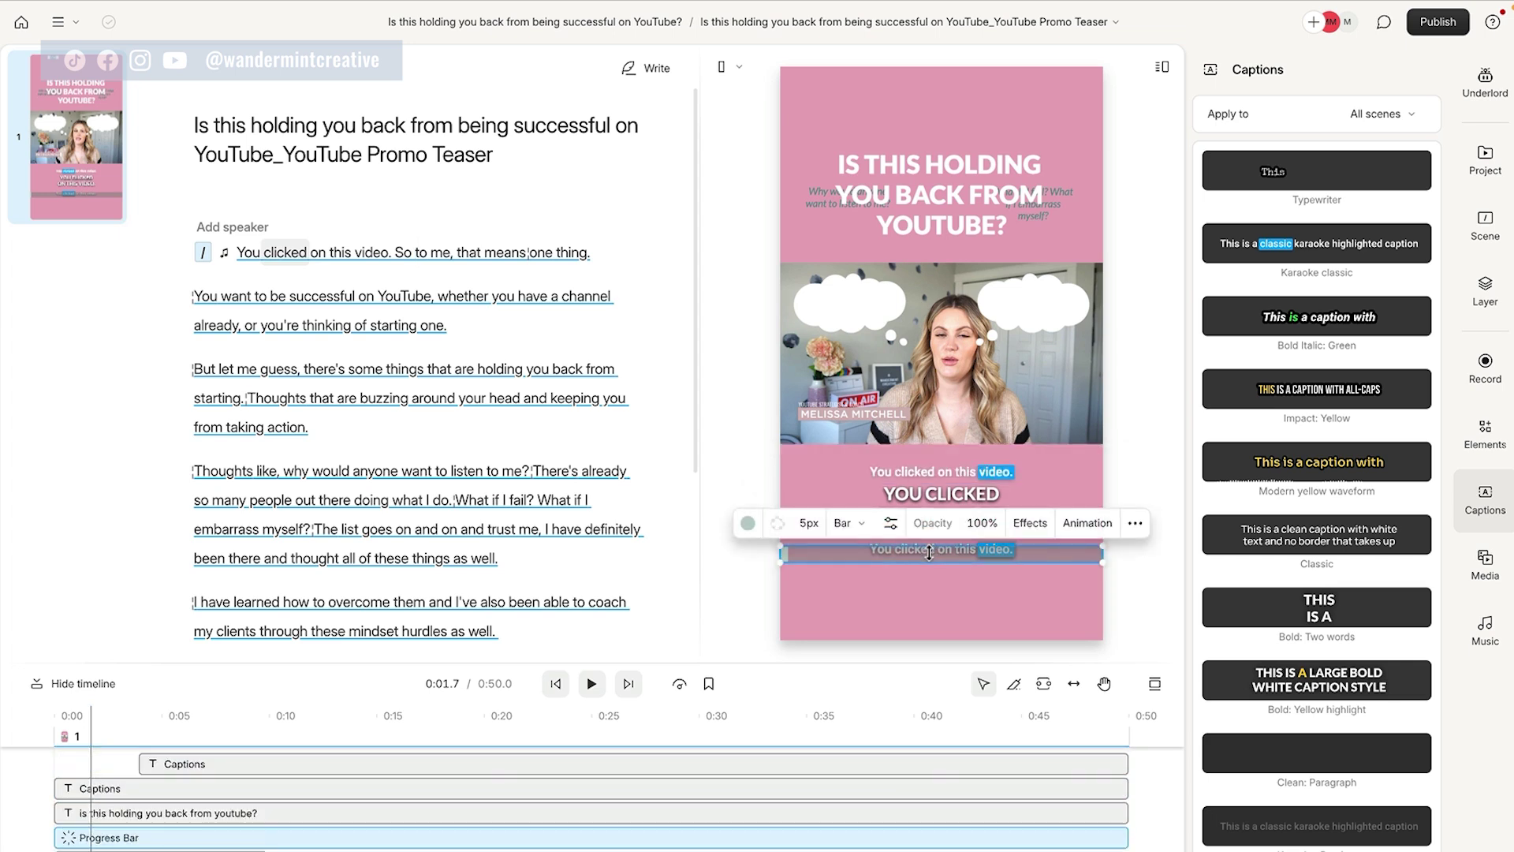
{"action": "left_click_drag", "start_coordinate": [931, 555], "coordinate": [932, 592]}
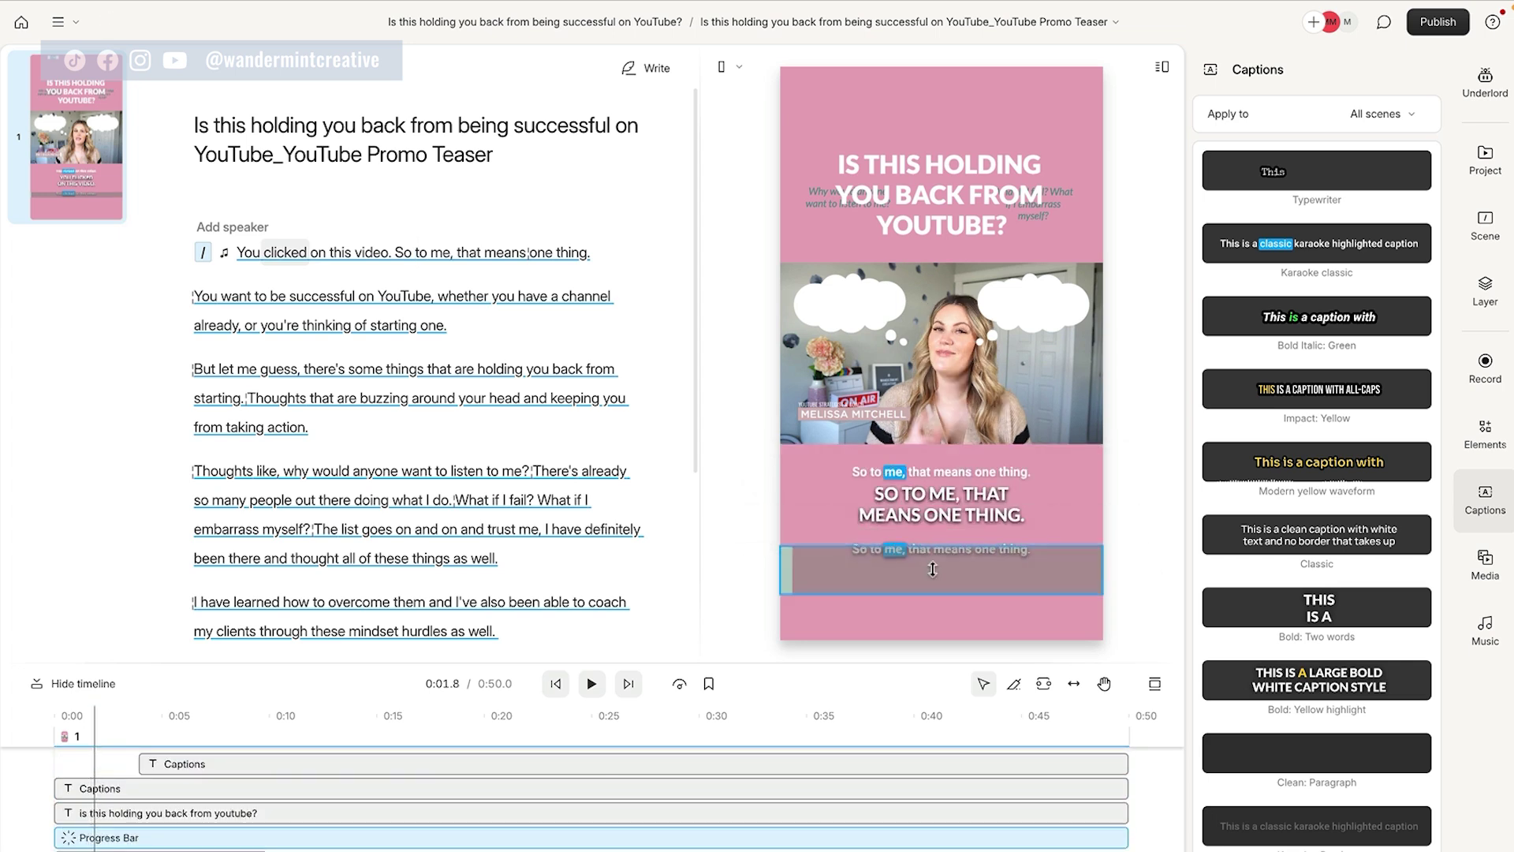
Step: Delete one of the duplicate karaoke captions layers lying just above the progress bar
{"action": "left_click", "coordinate": [1018, 548]}
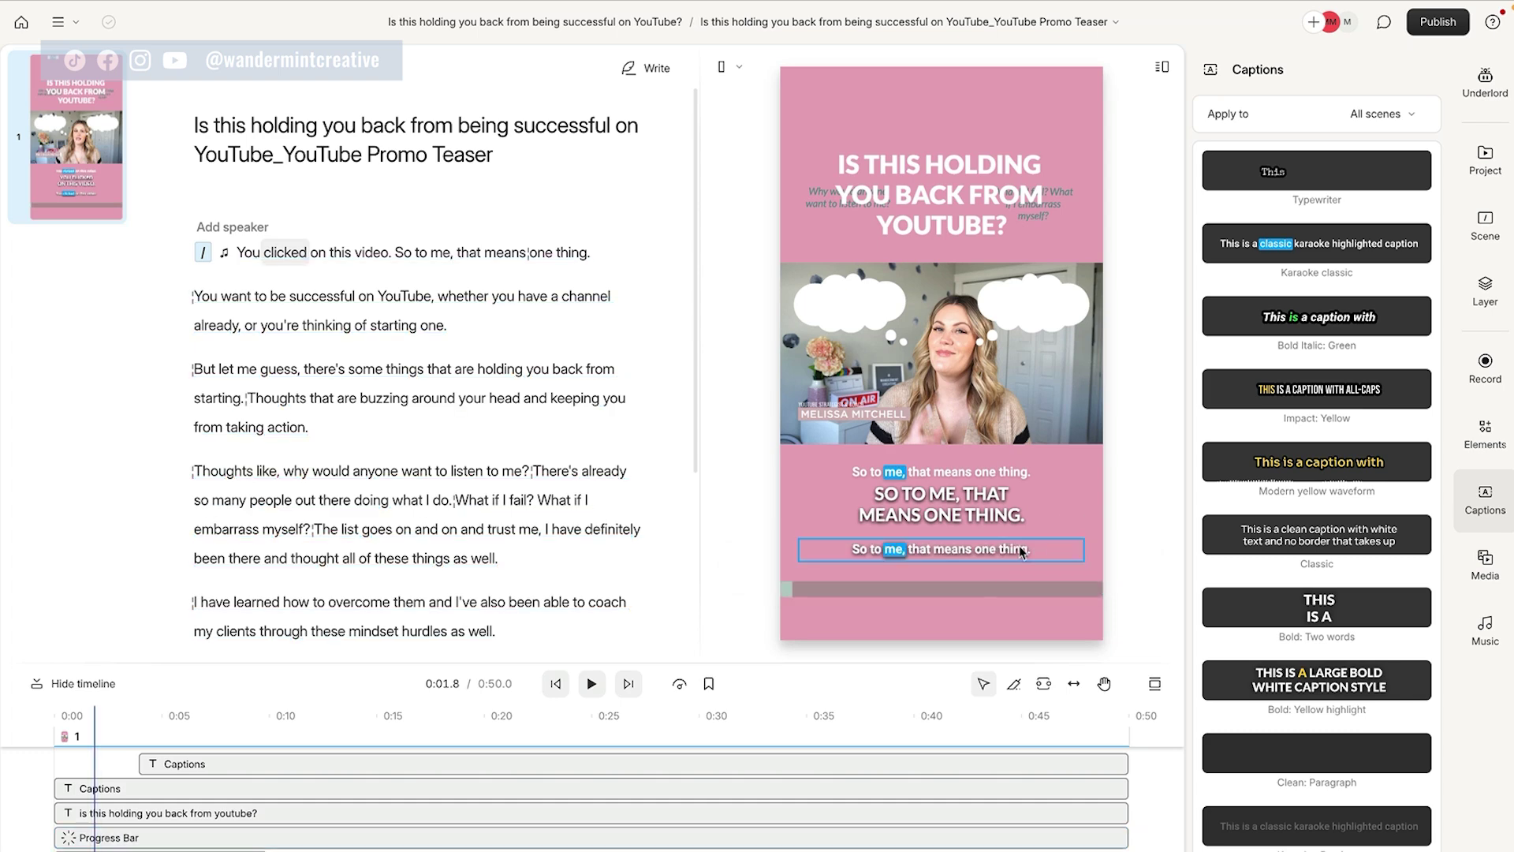
{"action": "left_click", "coordinate": [982, 553]}
{"action": "left_click", "coordinate": [982, 553]}
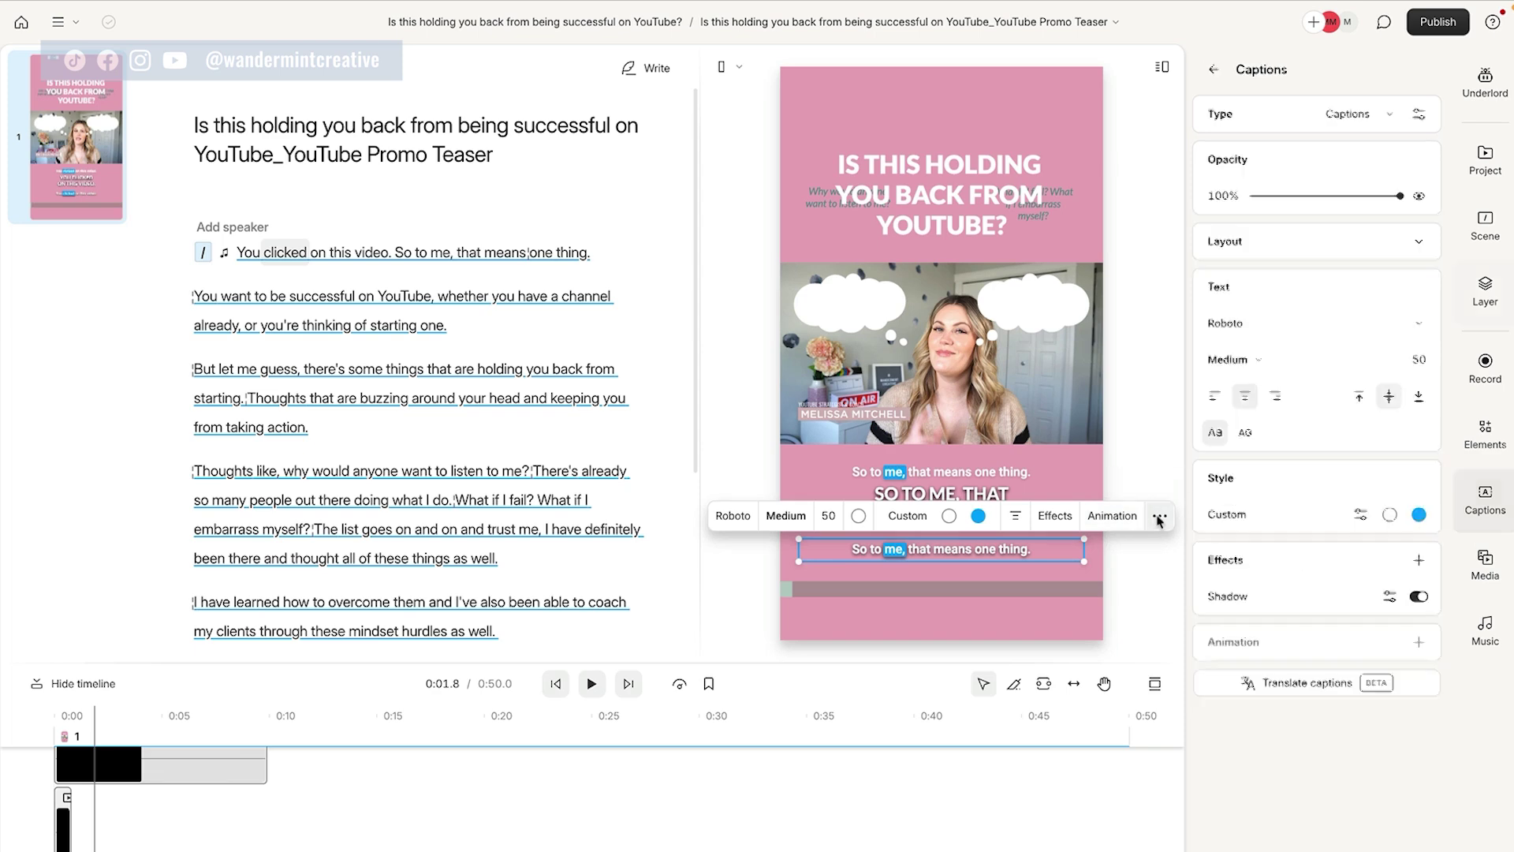
{"action": "right_click", "coordinate": [1006, 549]}
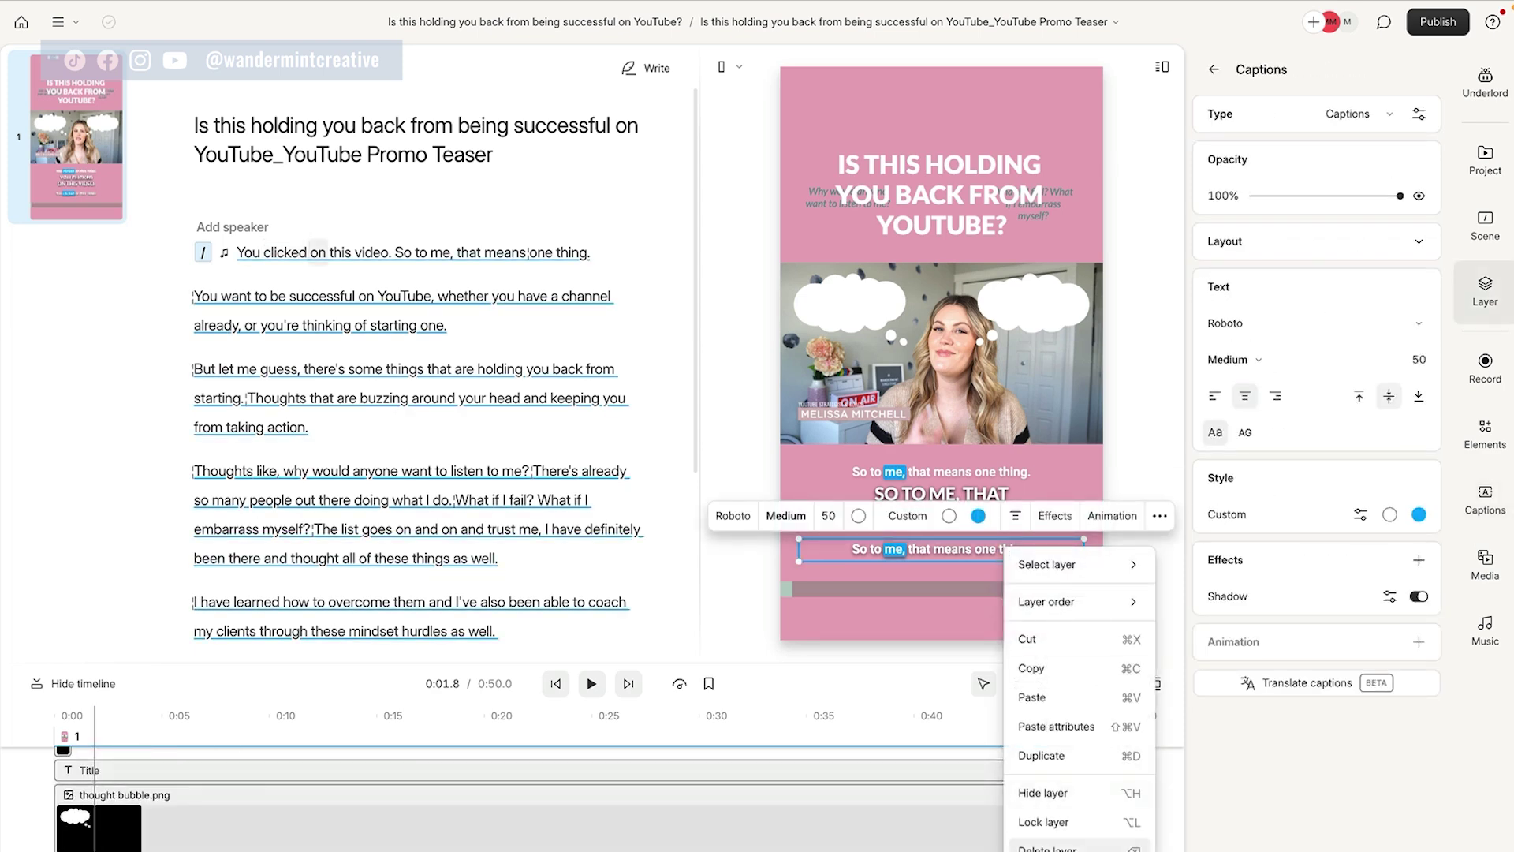
{"action": "left_click", "coordinate": [1049, 847]}
Step: Delete the uppercase Classic captions layer and the other karaoke captions layer just above the progress bar
{"action": "left_click", "coordinate": [960, 500]}
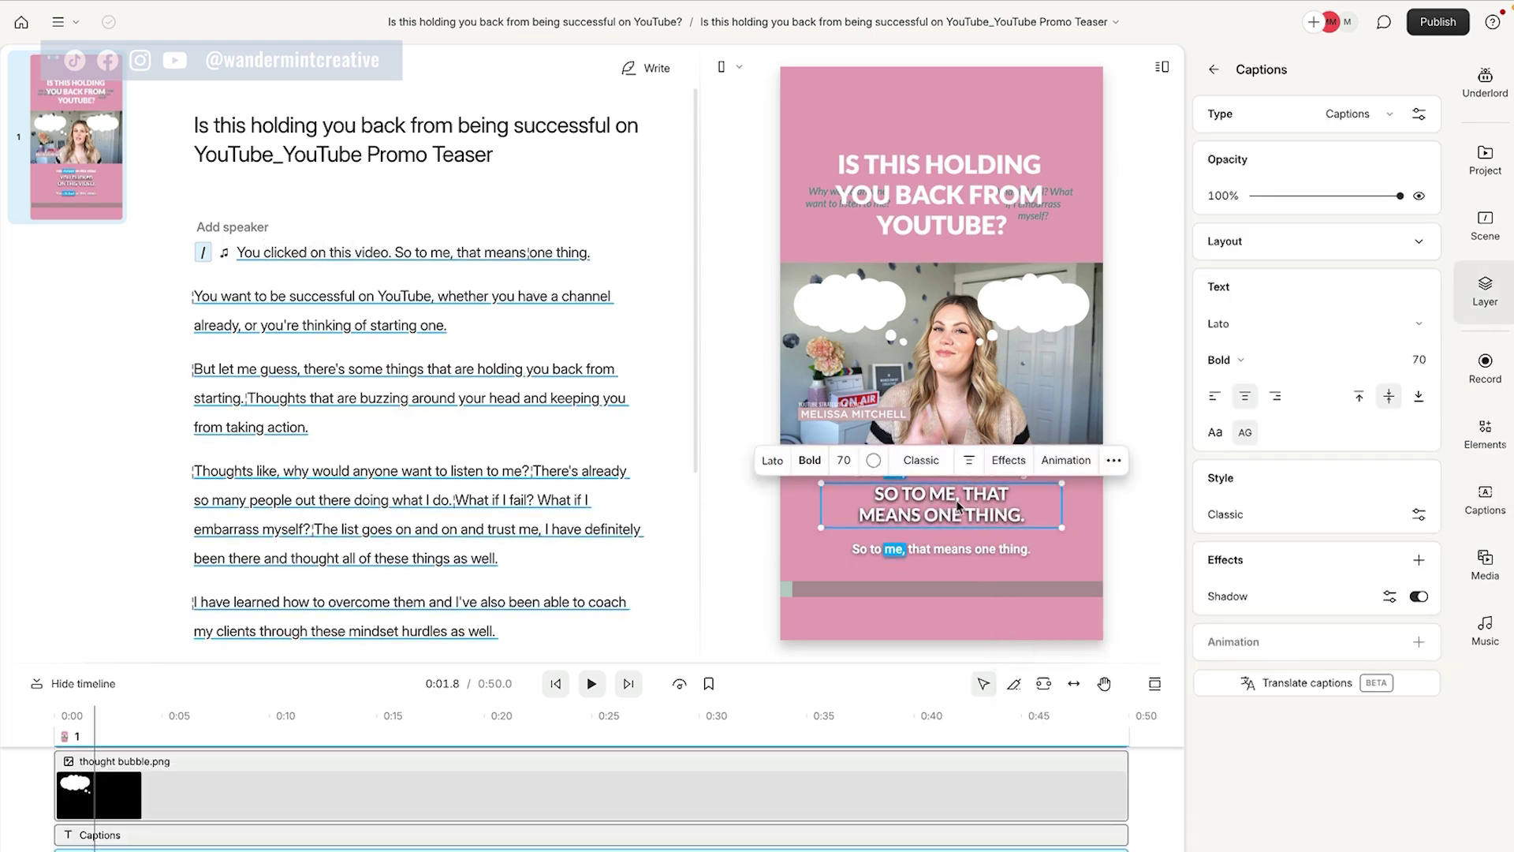
{"action": "right_click", "coordinate": [961, 500]}
{"action": "left_click", "coordinate": [987, 823]}
{"action": "left_click", "coordinate": [1009, 552]}
{"action": "right_click", "coordinate": [1010, 552]}
{"action": "key", "text": "Escape"}
{"action": "key", "text": "Delete"}
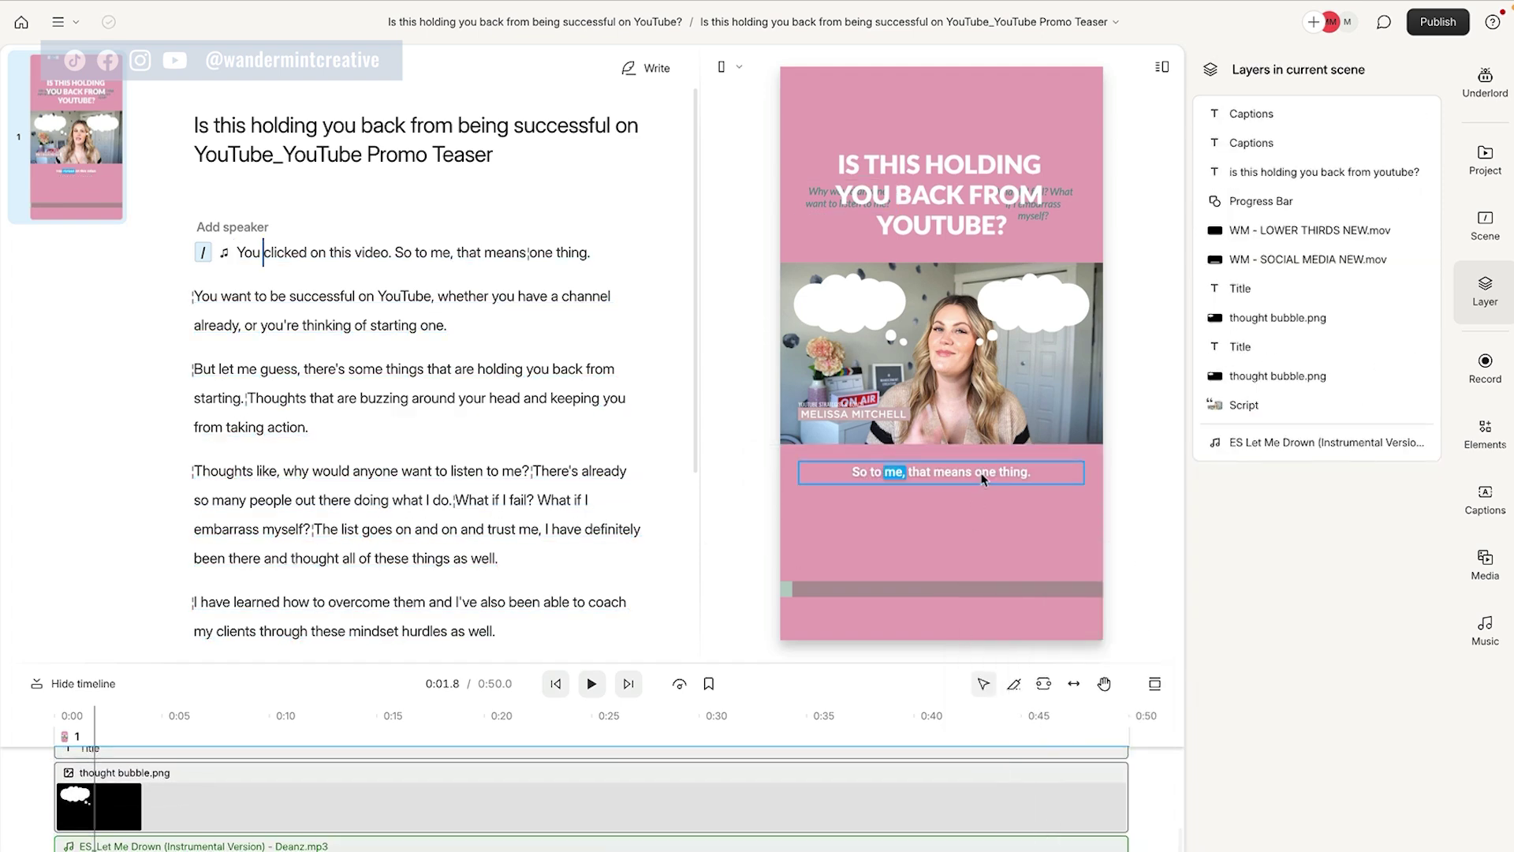
Step: Delete the extra captions layer that starts about 4 seconds in, leaving only the full-length karaoke captions
{"action": "left_click", "coordinate": [555, 682]}
{"action": "scroll", "coordinate": [156, 777], "scroll_direction": "up", "scroll_amount": 5}
{"action": "left_click", "coordinate": [155, 765]}
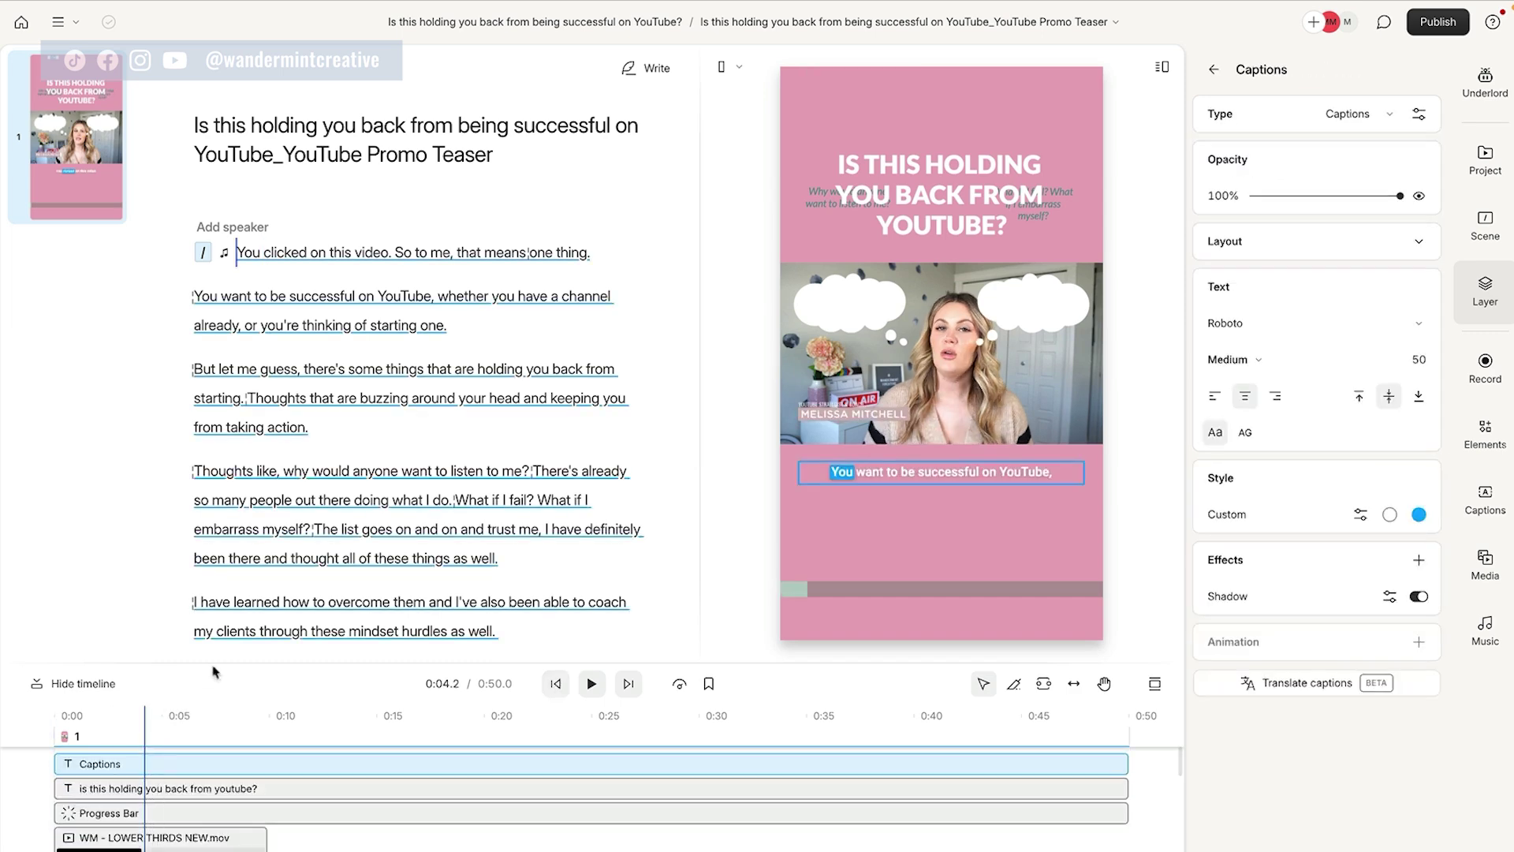
Step: Enlarge the timeline area and look through the layers from the lower third down to the thought bubbles
{"action": "left_click_drag", "start_coordinate": [218, 622], "coordinate": [232, 564]}
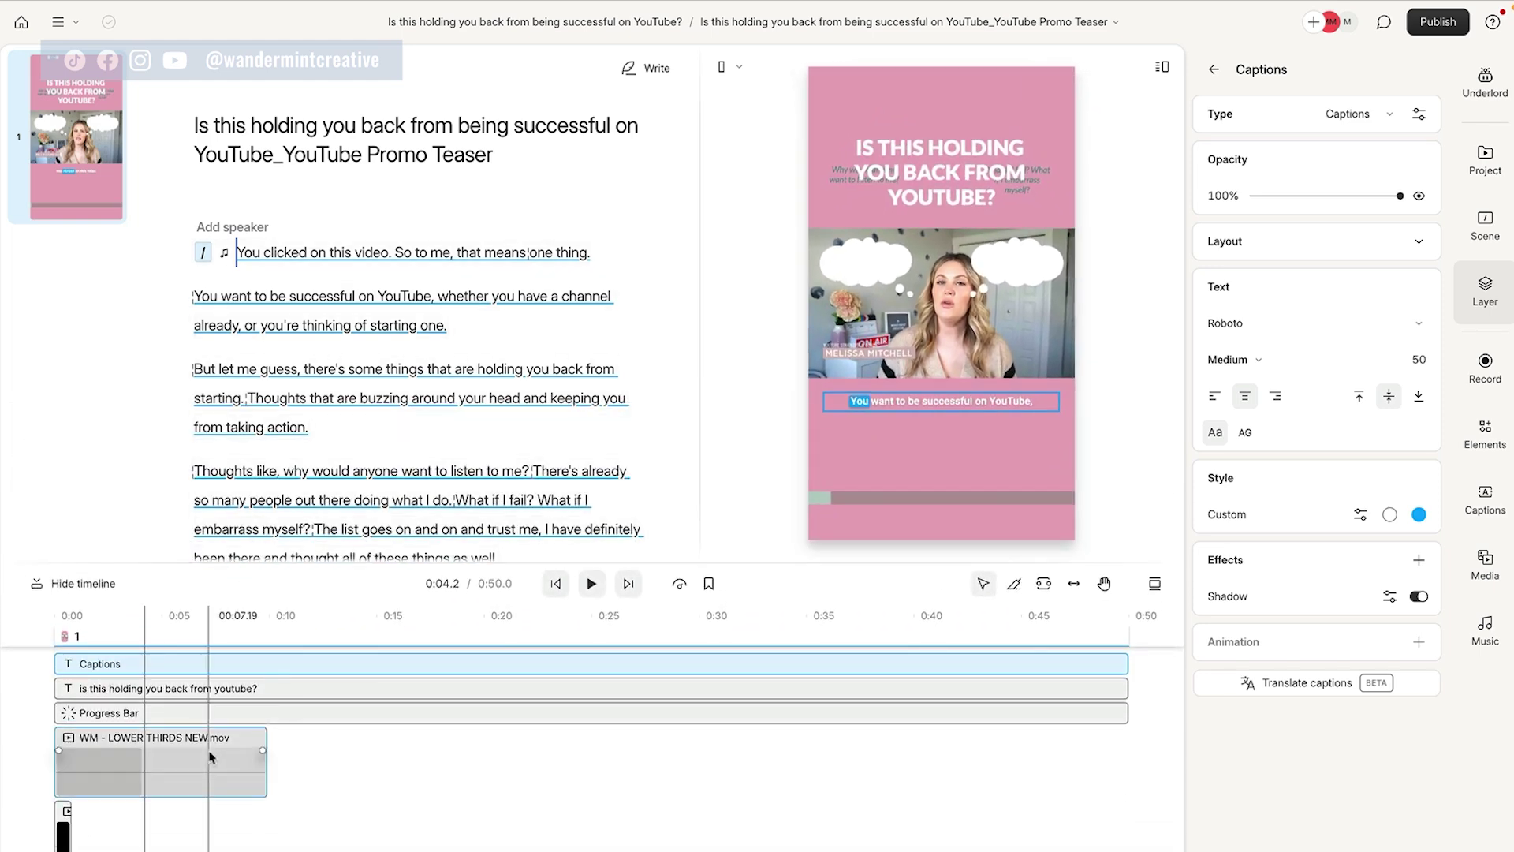
{"action": "left_click", "coordinate": [209, 756]}
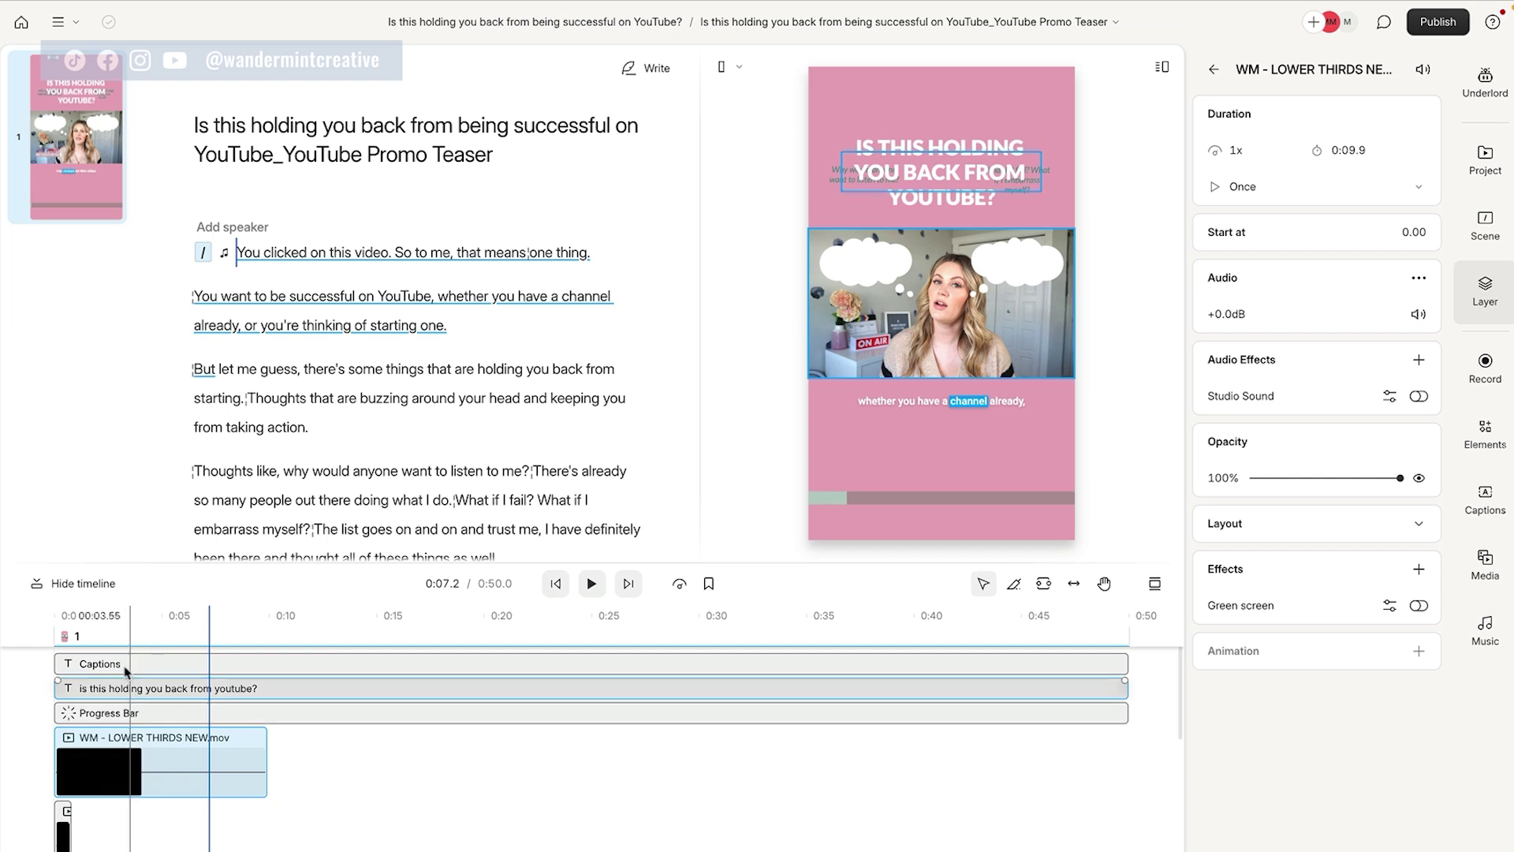
{"action": "scroll", "coordinate": [99, 796], "scroll_direction": "down", "scroll_amount": 1}
{"action": "scroll", "coordinate": [95, 803], "scroll_direction": "down", "scroll_amount": 6}
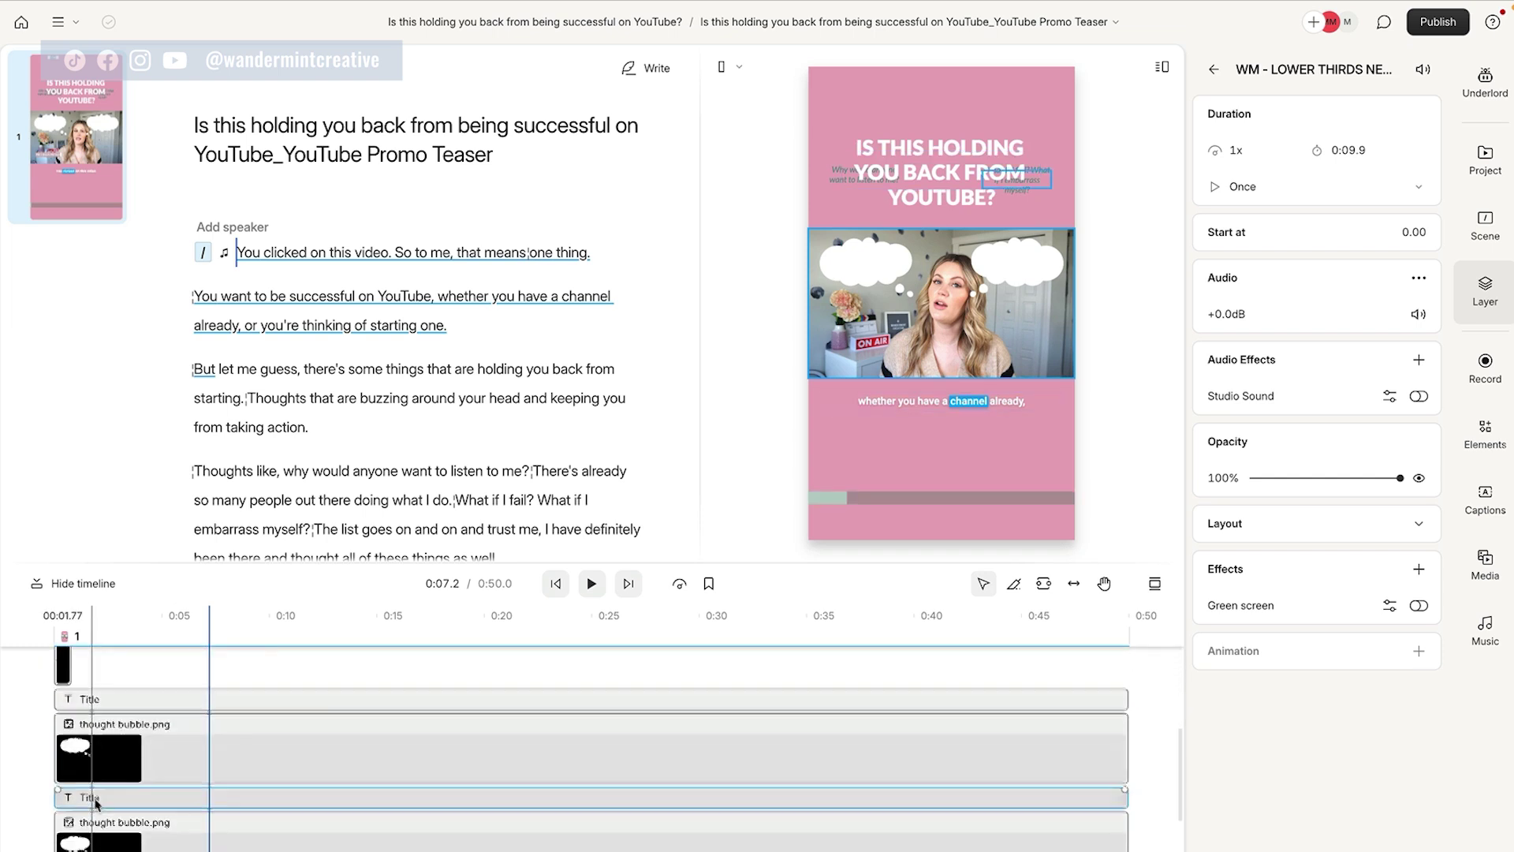
Step: Trim the upper thought bubble image to start at about 13 s and the lower one at about 18 s
{"action": "left_click", "coordinate": [132, 760]}
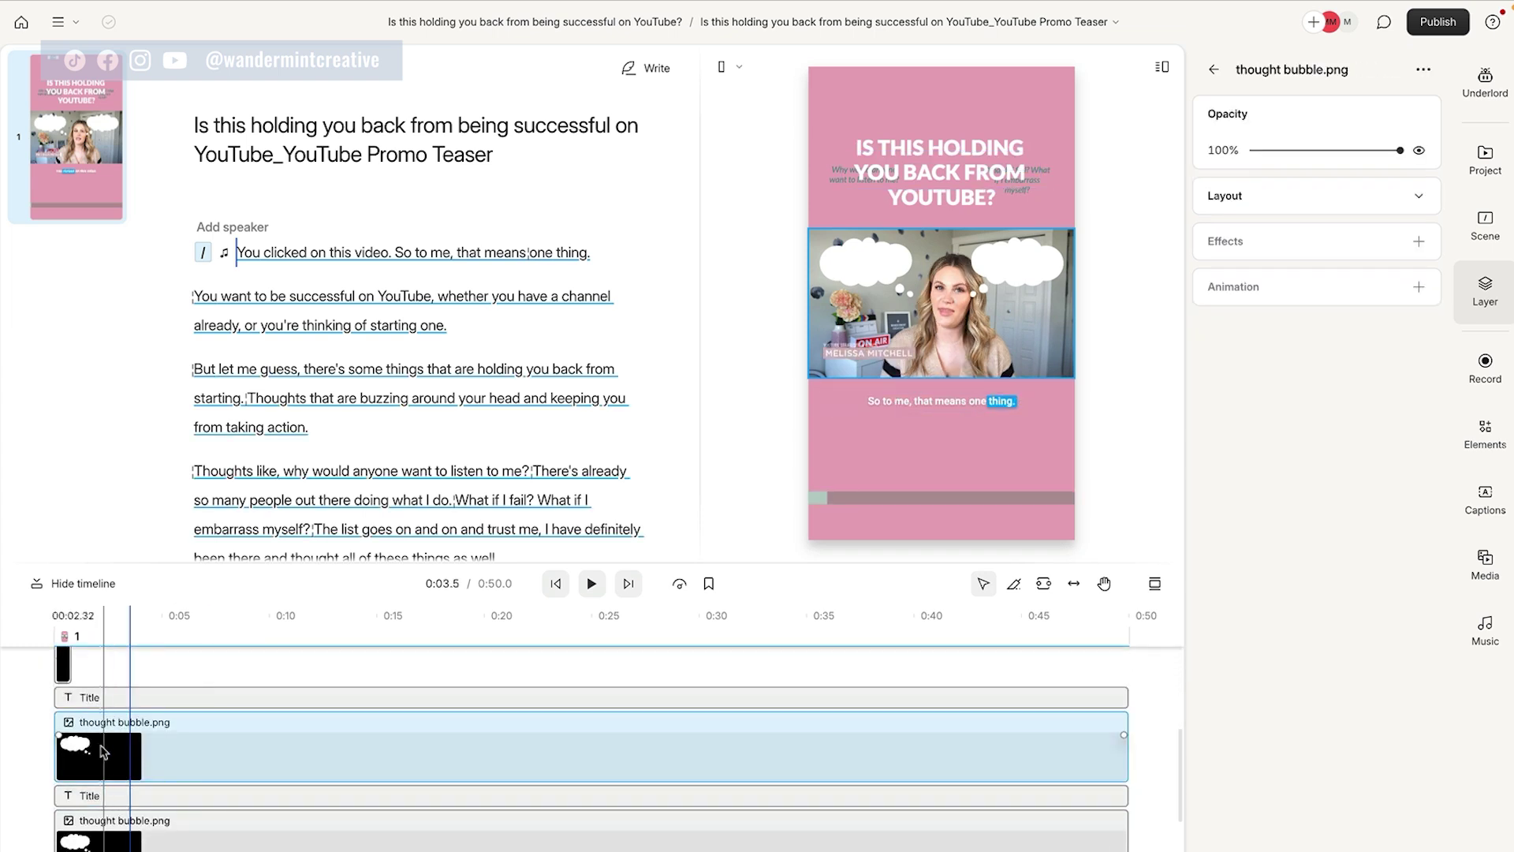
{"action": "scroll", "coordinate": [439, 400], "scroll_direction": "down", "scroll_amount": 2}
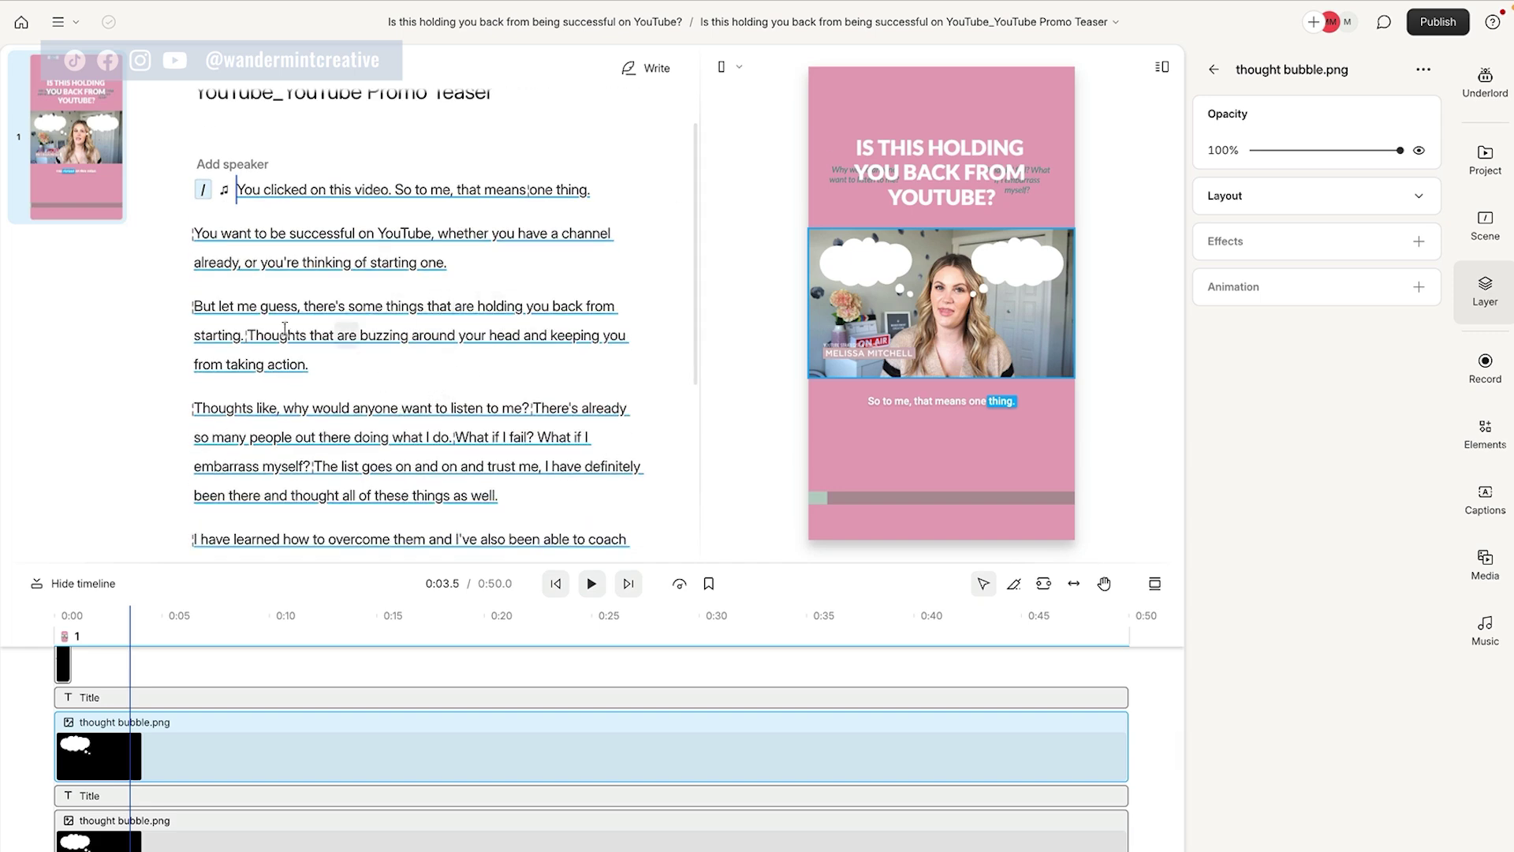
{"action": "left_click", "coordinate": [251, 335]}
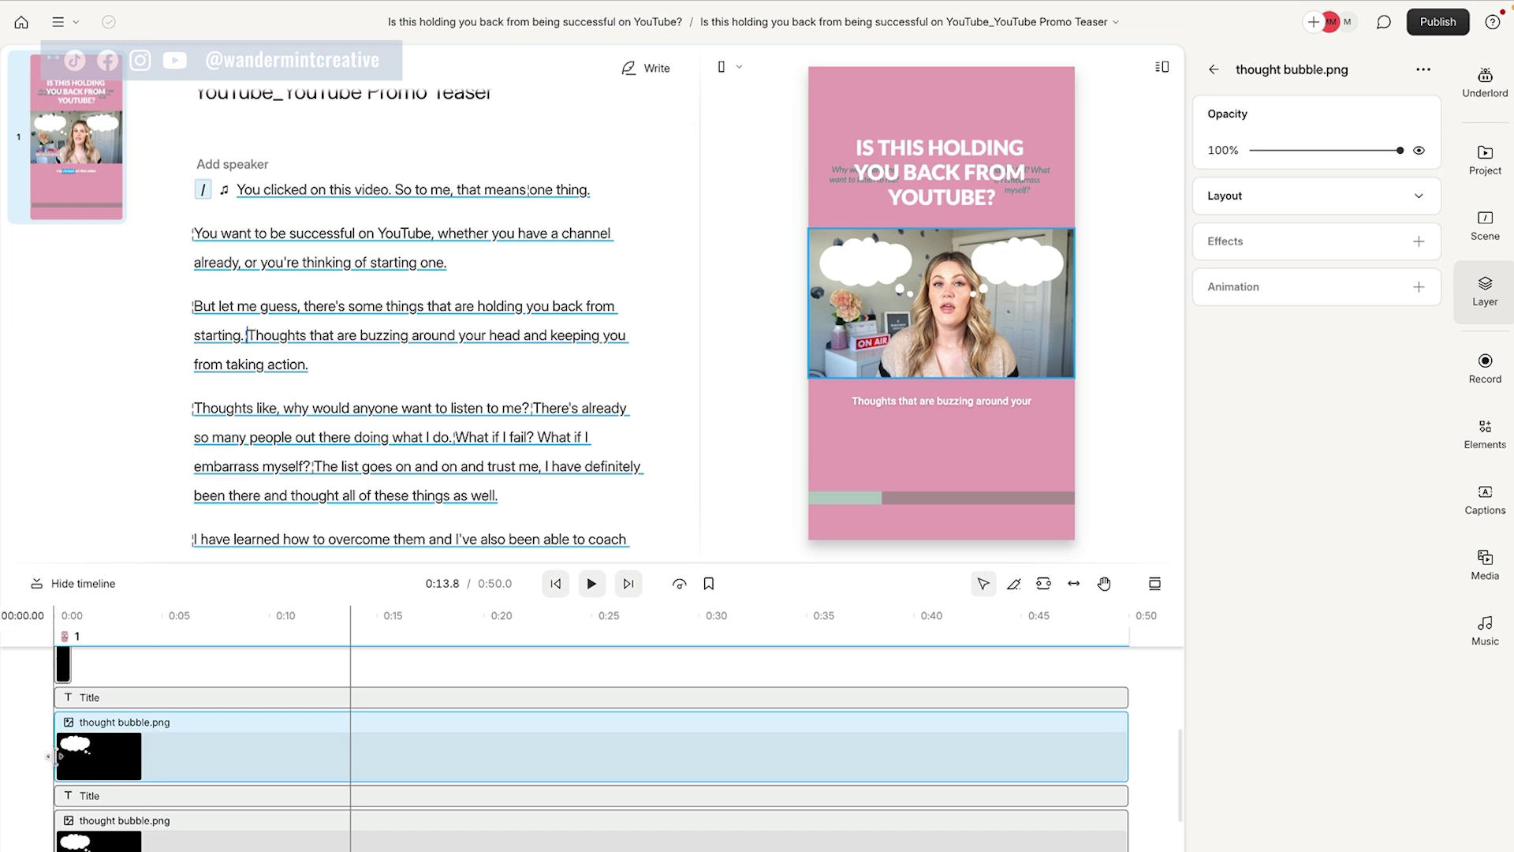
{"action": "left_click_drag", "start_coordinate": [53, 756], "coordinate": [345, 751]}
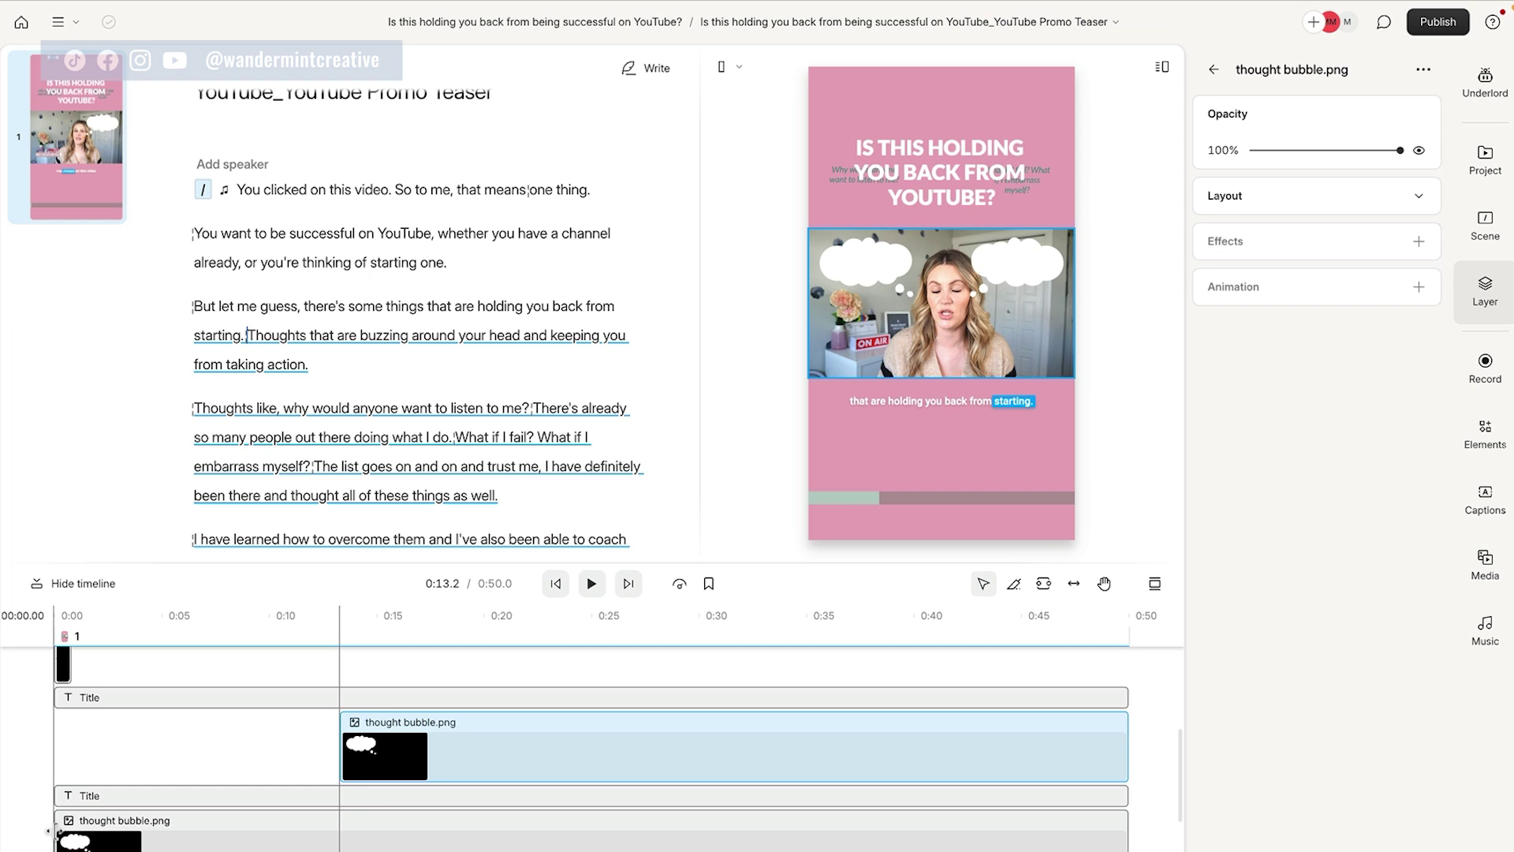
{"action": "left_click_drag", "start_coordinate": [89, 828], "coordinate": [450, 822]}
Step: Trim the "Why would anyone want to listen to me?" title to start together with the upper thought bubble image
{"action": "left_click", "coordinate": [88, 694]}
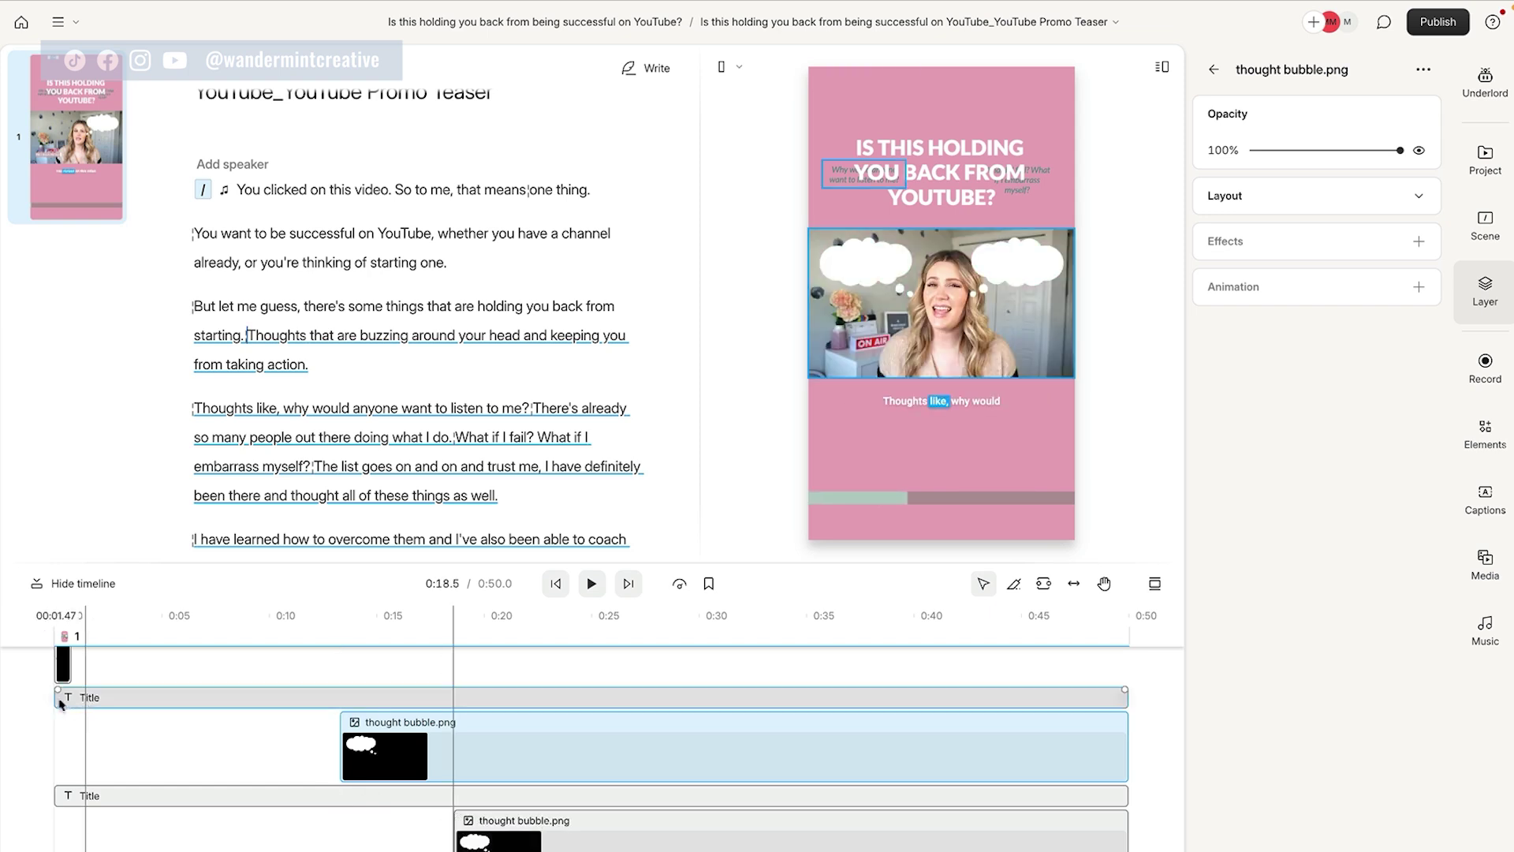
{"action": "left_click", "coordinate": [328, 695]}
{"action": "key", "text": "q"}
{"action": "left_click", "coordinate": [342, 704]}
{"action": "key", "text": "q"}
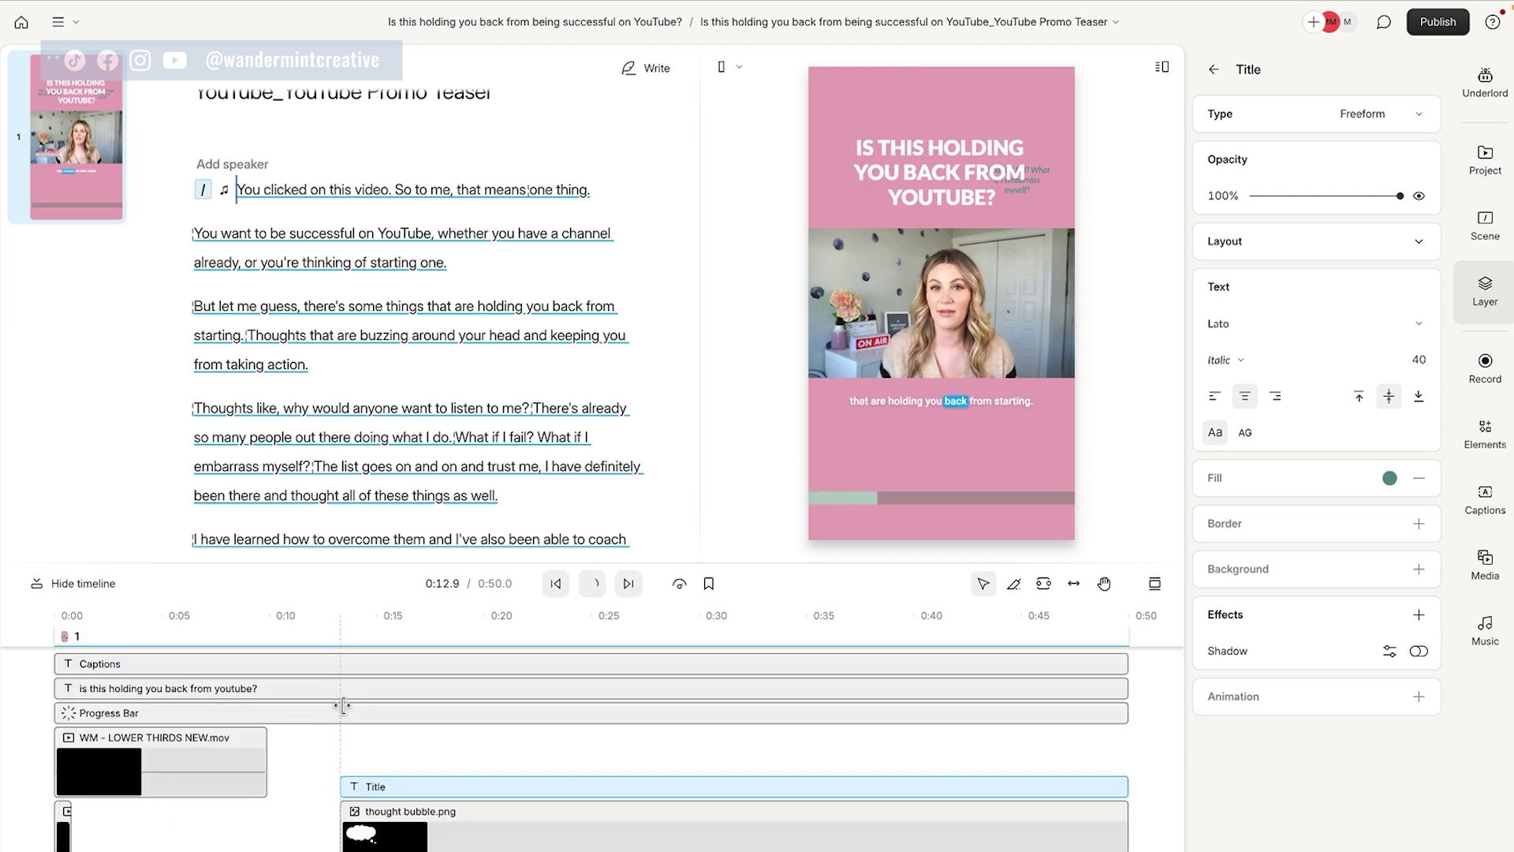
Step: Trim the "What if I fail? What if I embarrass myself?" title to start with the lower thought bubble image, at about 18 s
{"action": "scroll", "coordinate": [364, 713], "scroll_direction": "down", "scroll_amount": 4}
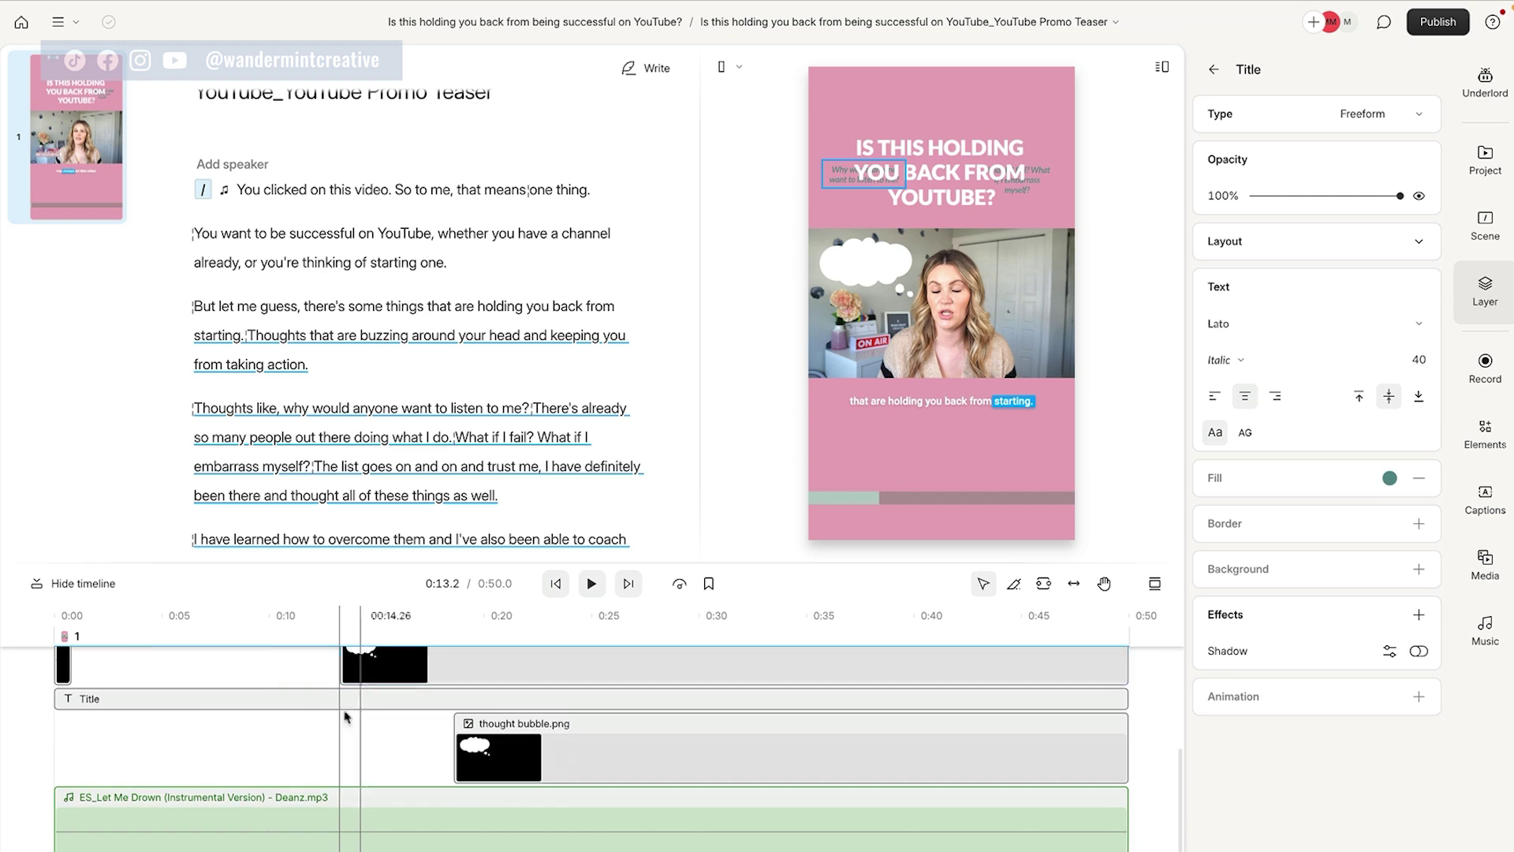
{"action": "left_click_drag", "start_coordinate": [331, 700], "coordinate": [453, 700]}
{"action": "scroll", "coordinate": [372, 749], "scroll_direction": "up", "scroll_amount": 4}
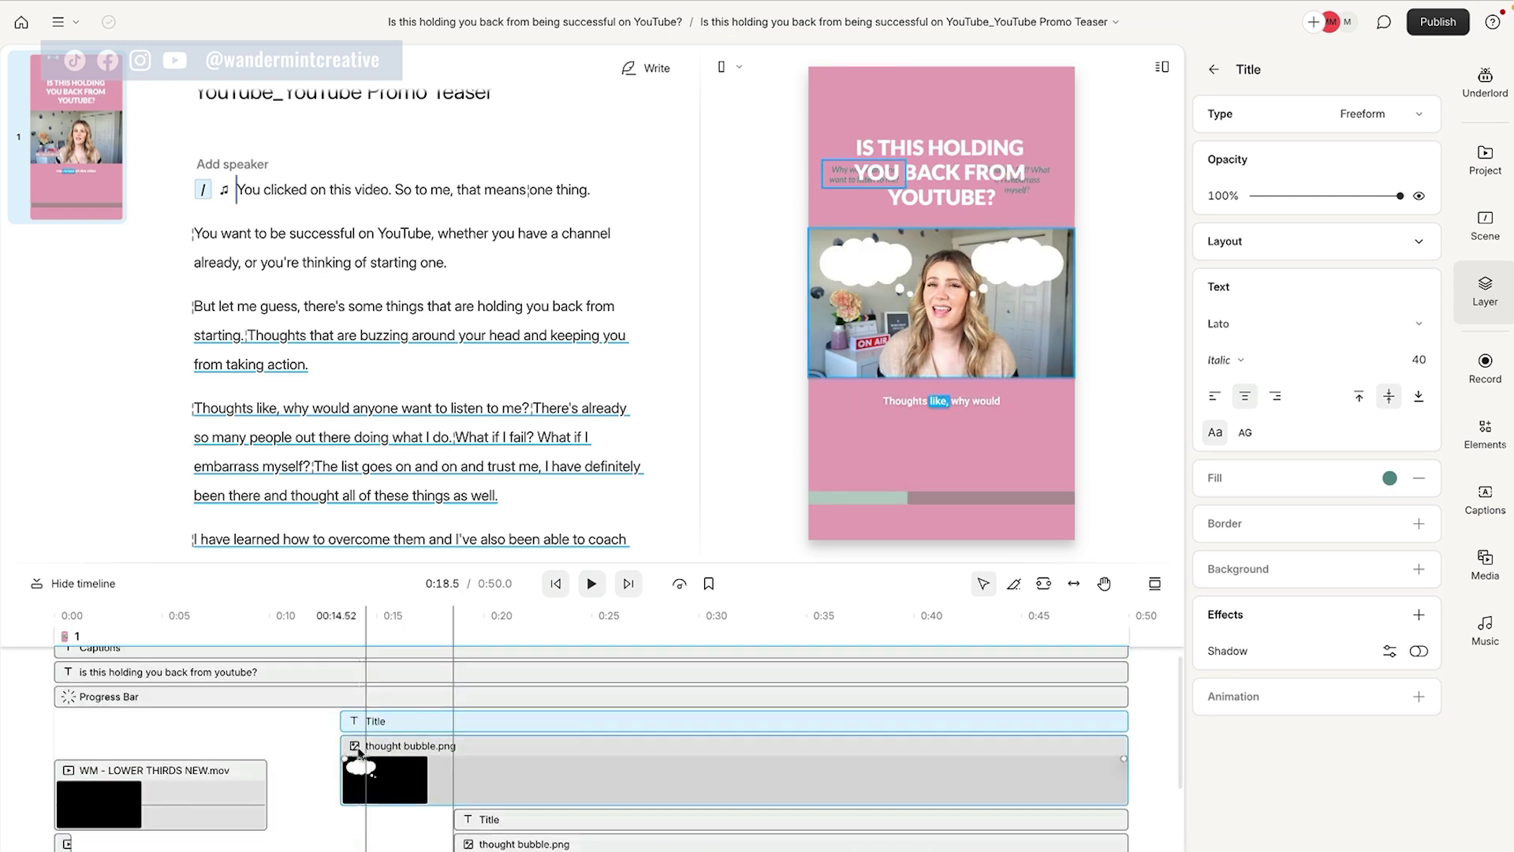
Step: Return to the start of the video and delete the WM - SOCIAL MEDIA NEW.mov overlay from the canvas
{"action": "left_click", "coordinate": [27, 677]}
{"action": "left_click", "coordinate": [556, 584]}
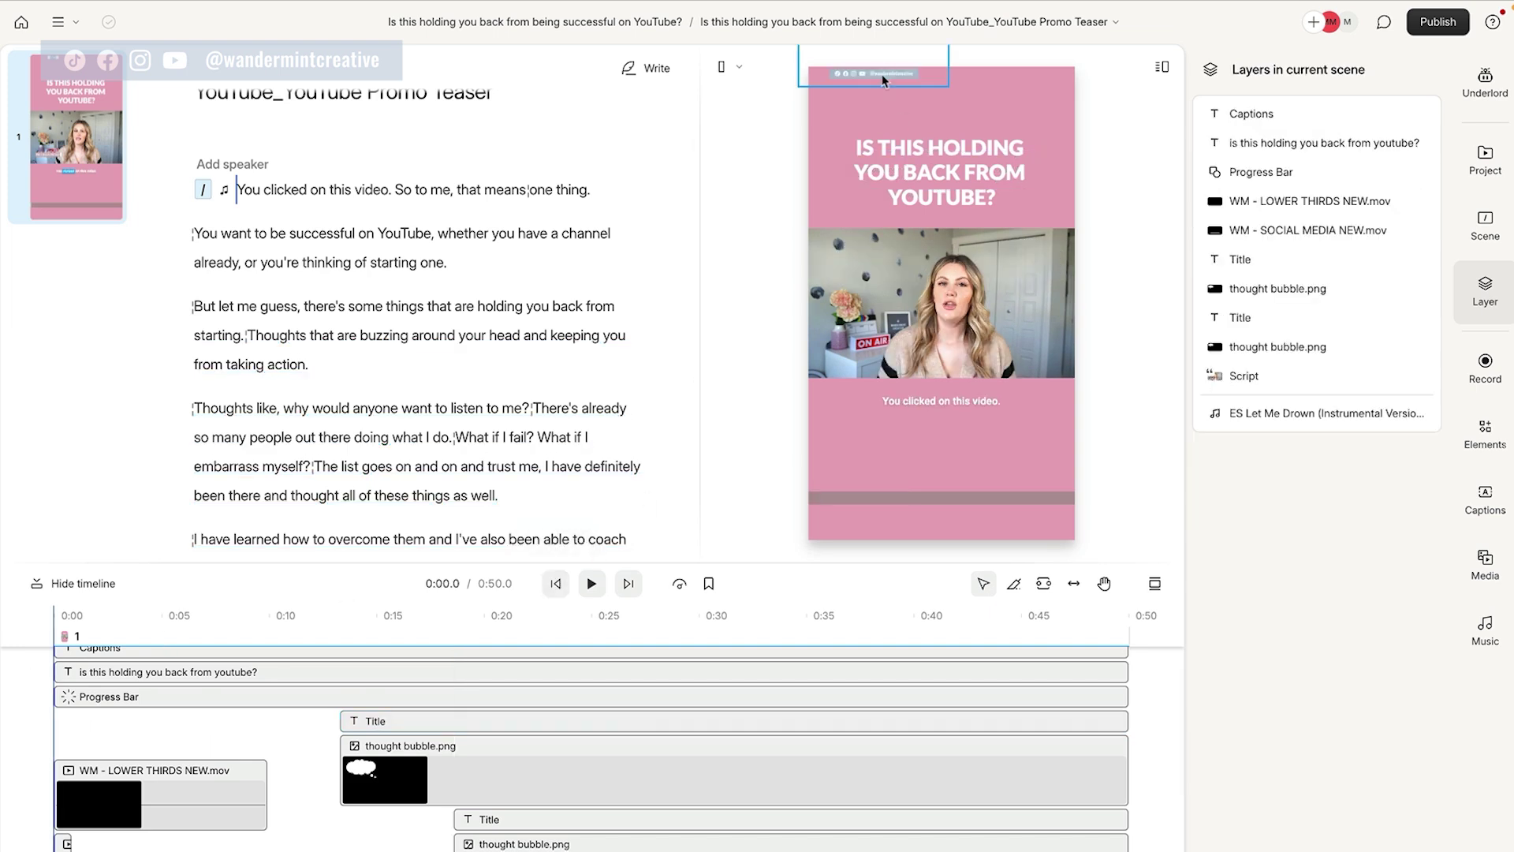
{"action": "left_click", "coordinate": [843, 79]}
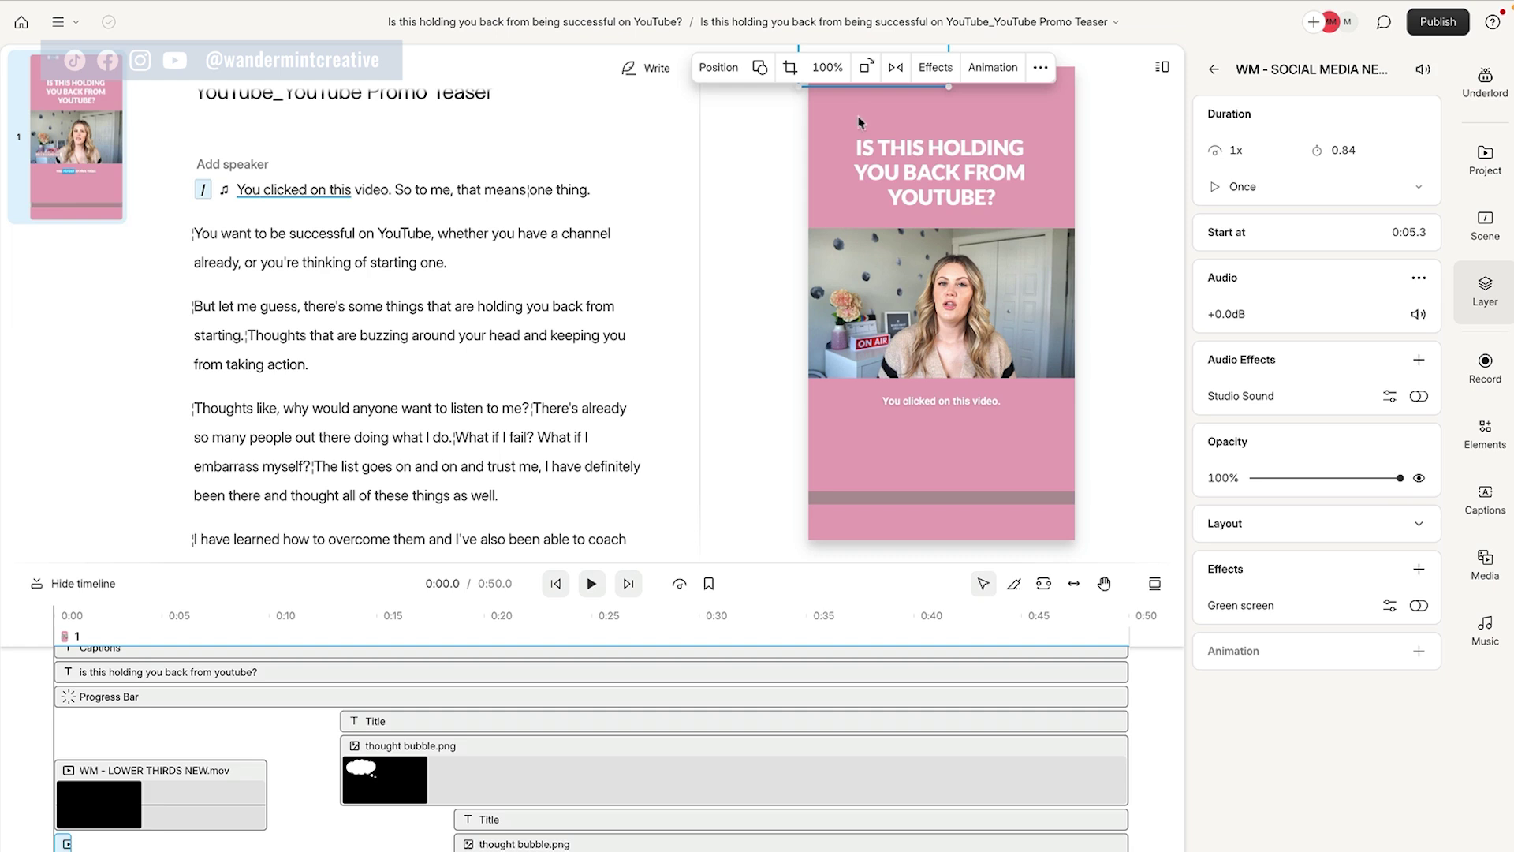
{"action": "left_click", "coordinate": [936, 96]}
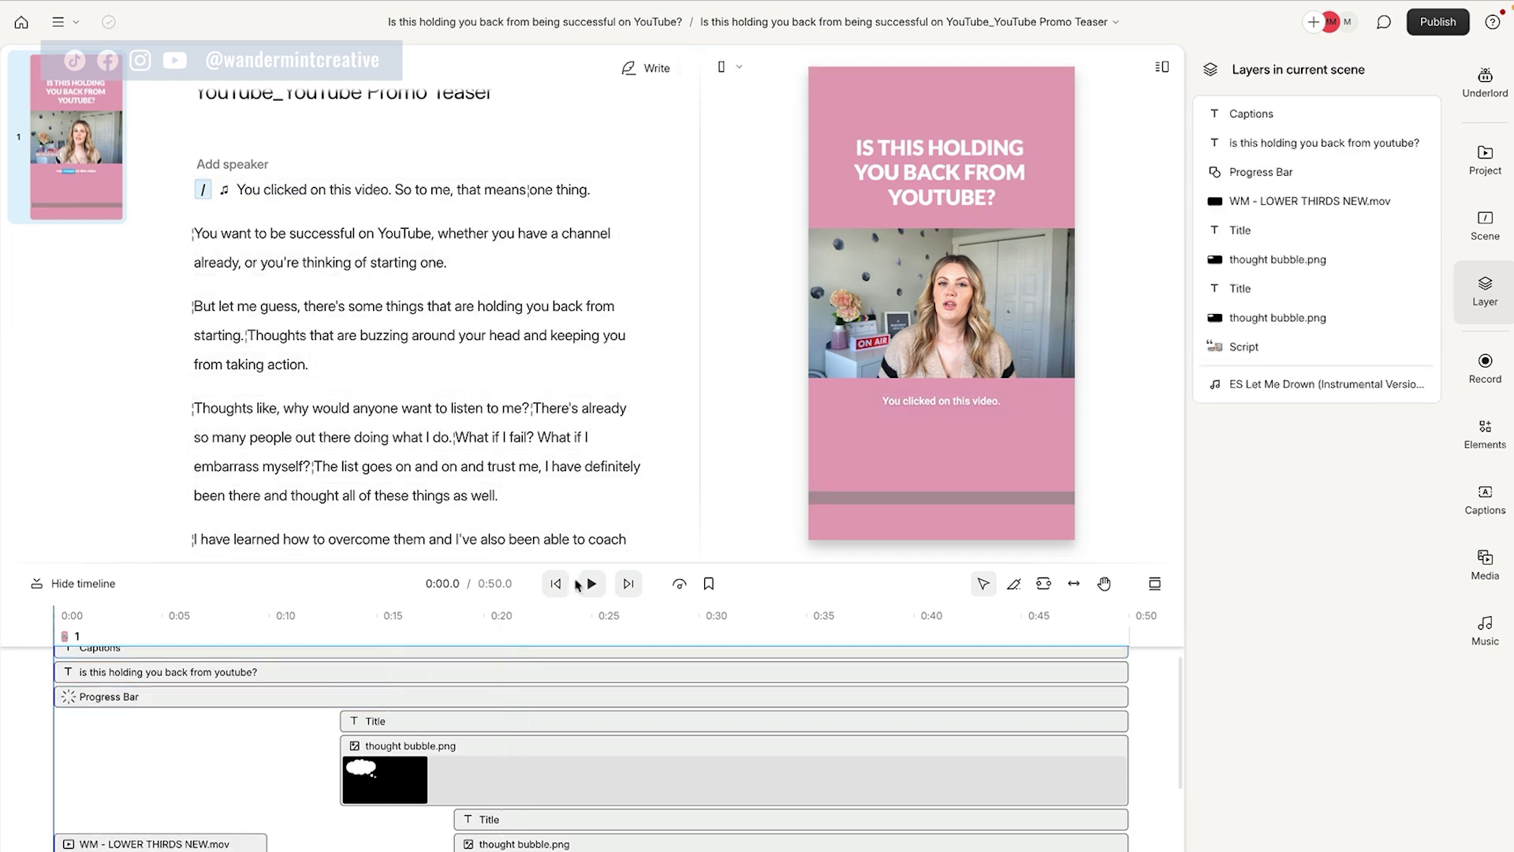
Step: Trim the upper thought bubble image and its title to start at about 19 s, where "why would anyone" is spoken
{"action": "left_click", "coordinate": [311, 408]}
{"action": "left_click", "coordinate": [344, 771]}
{"action": "left_click", "coordinate": [344, 770]}
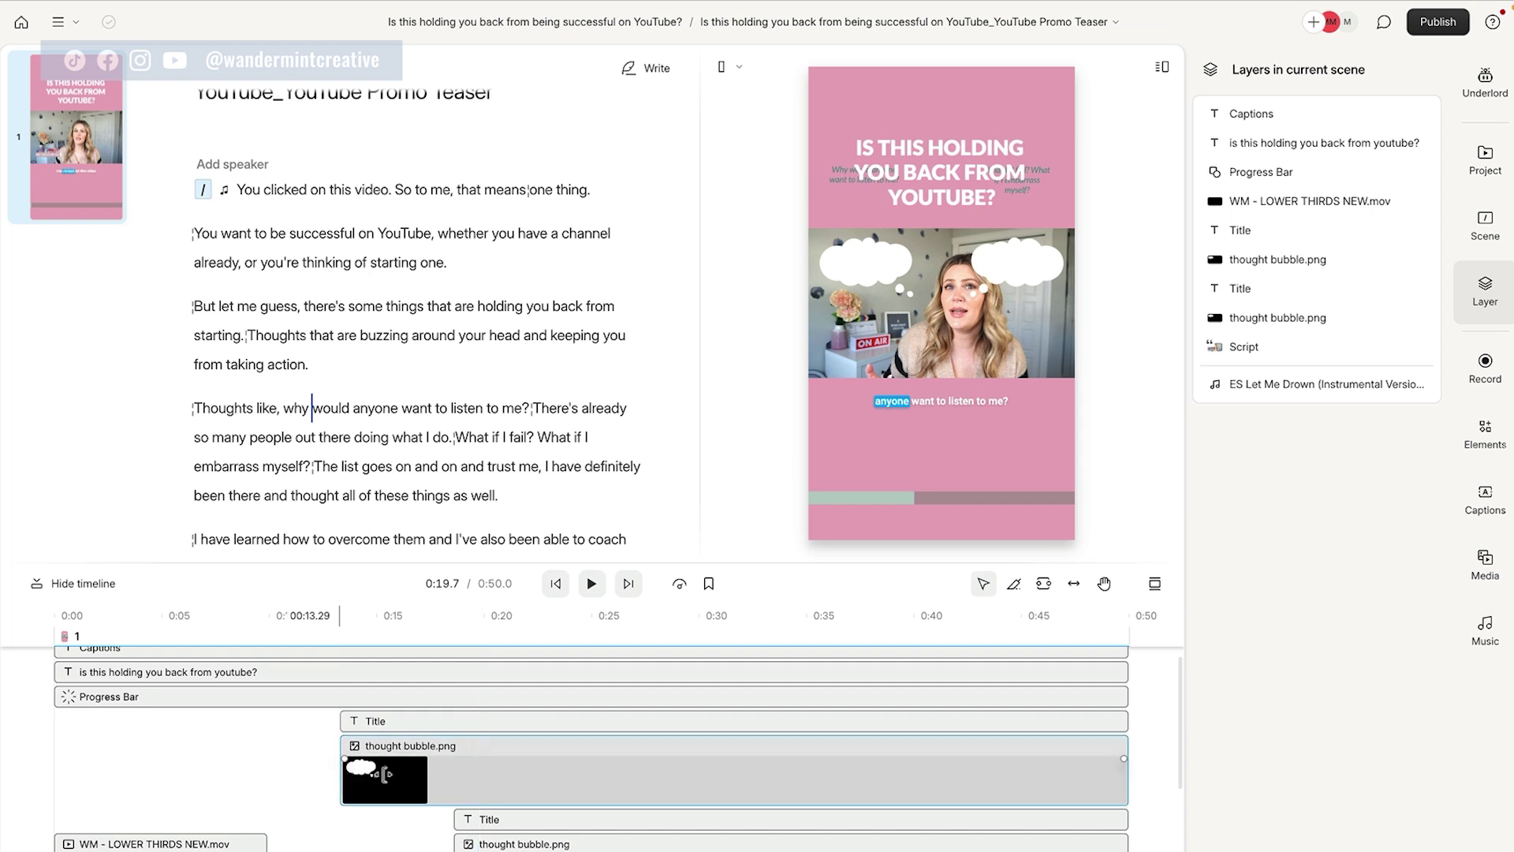
{"action": "left_click_drag", "start_coordinate": [440, 775], "coordinate": [482, 773]}
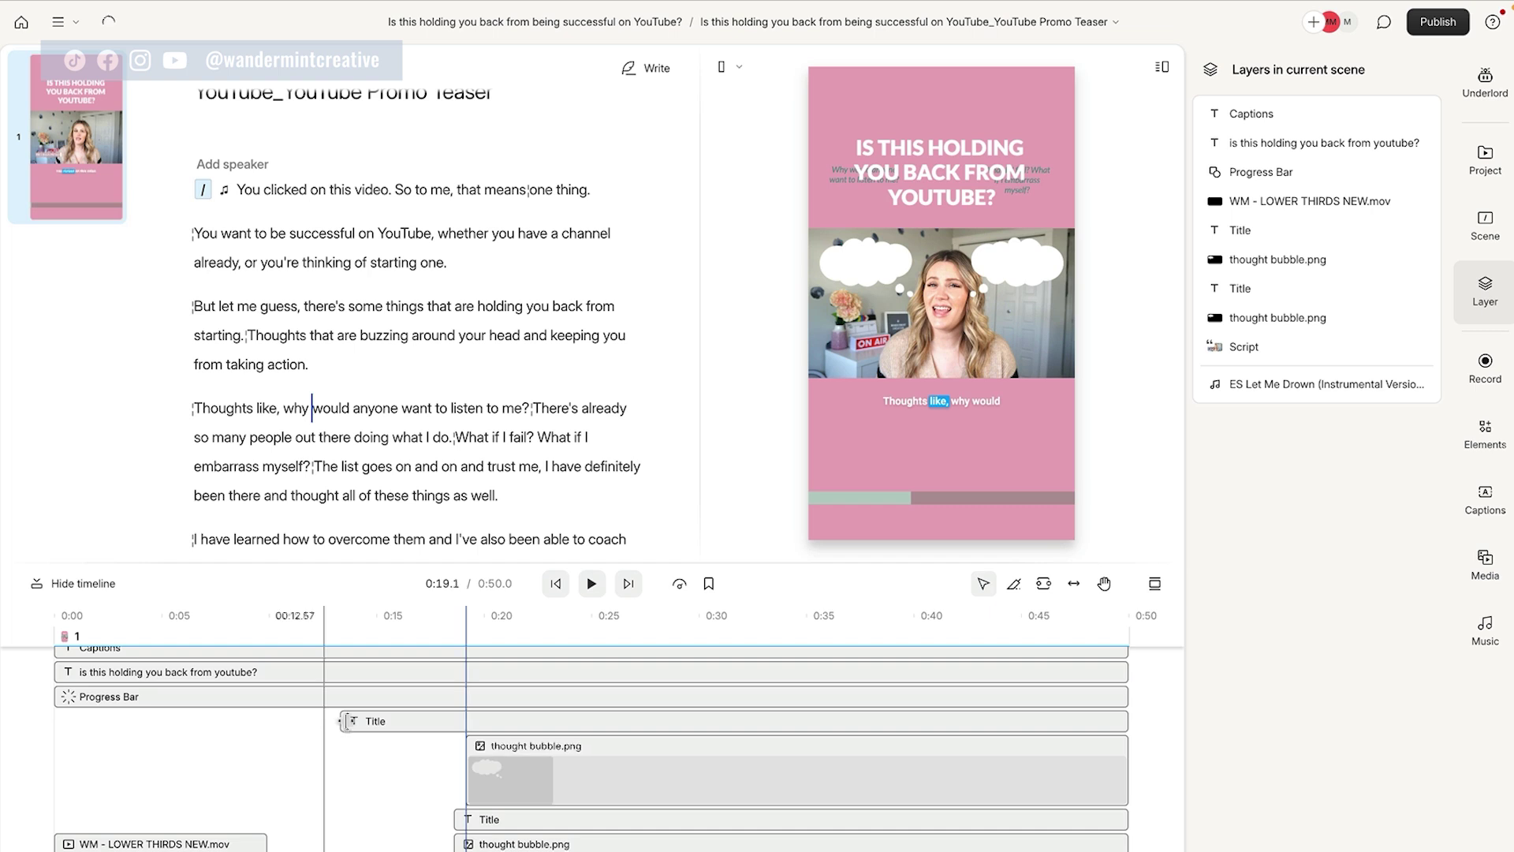
{"action": "left_click_drag", "start_coordinate": [347, 720], "coordinate": [459, 720]}
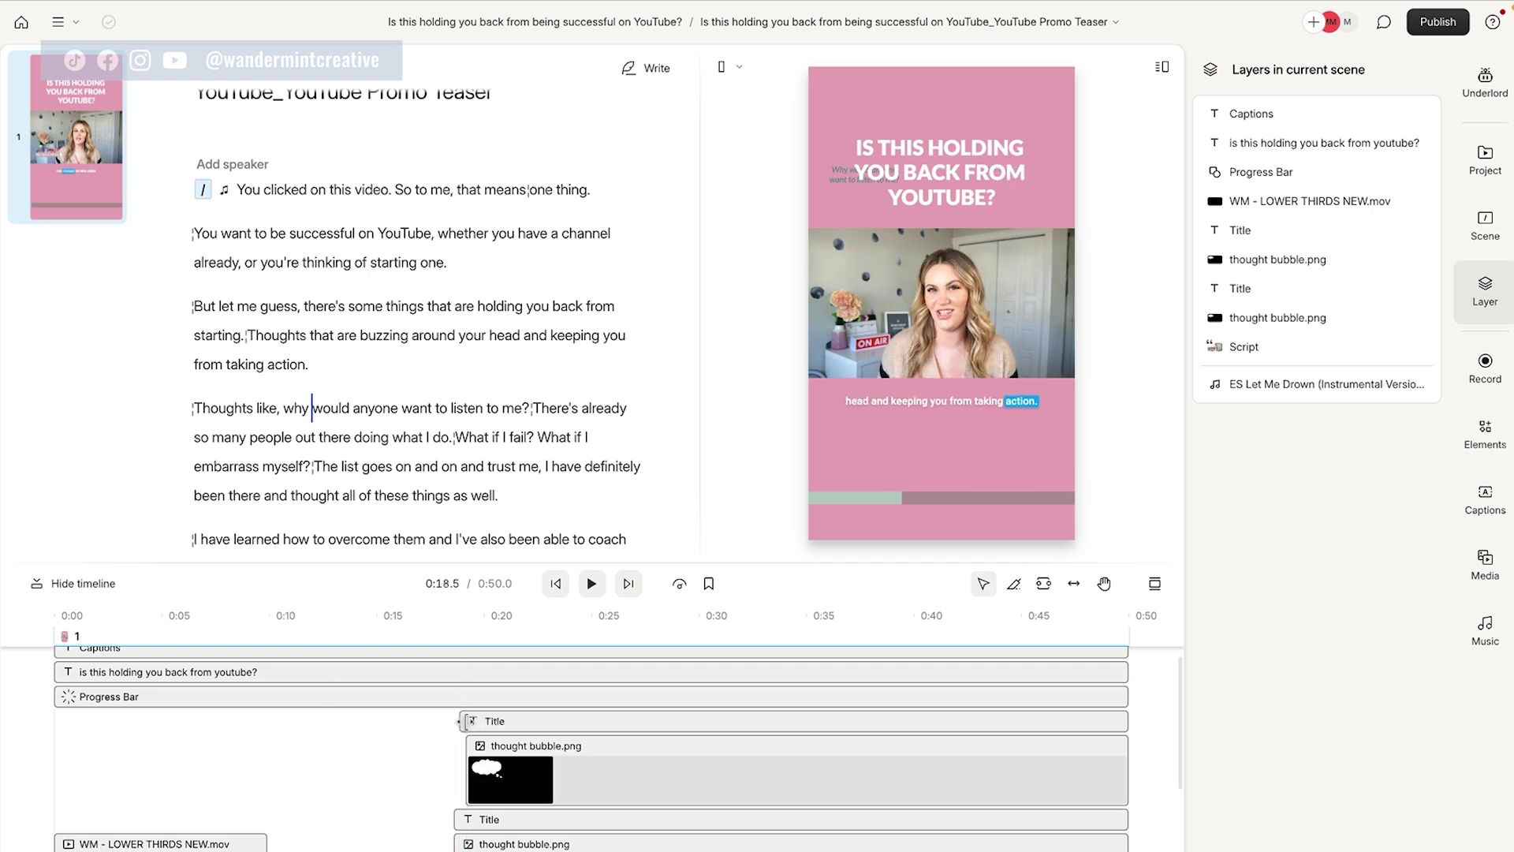
Step: Move the "Why would anyone want to listen to me?" title down into the thought bubble on the woman's left-hand side of the picture
{"action": "left_click", "coordinate": [841, 177]}
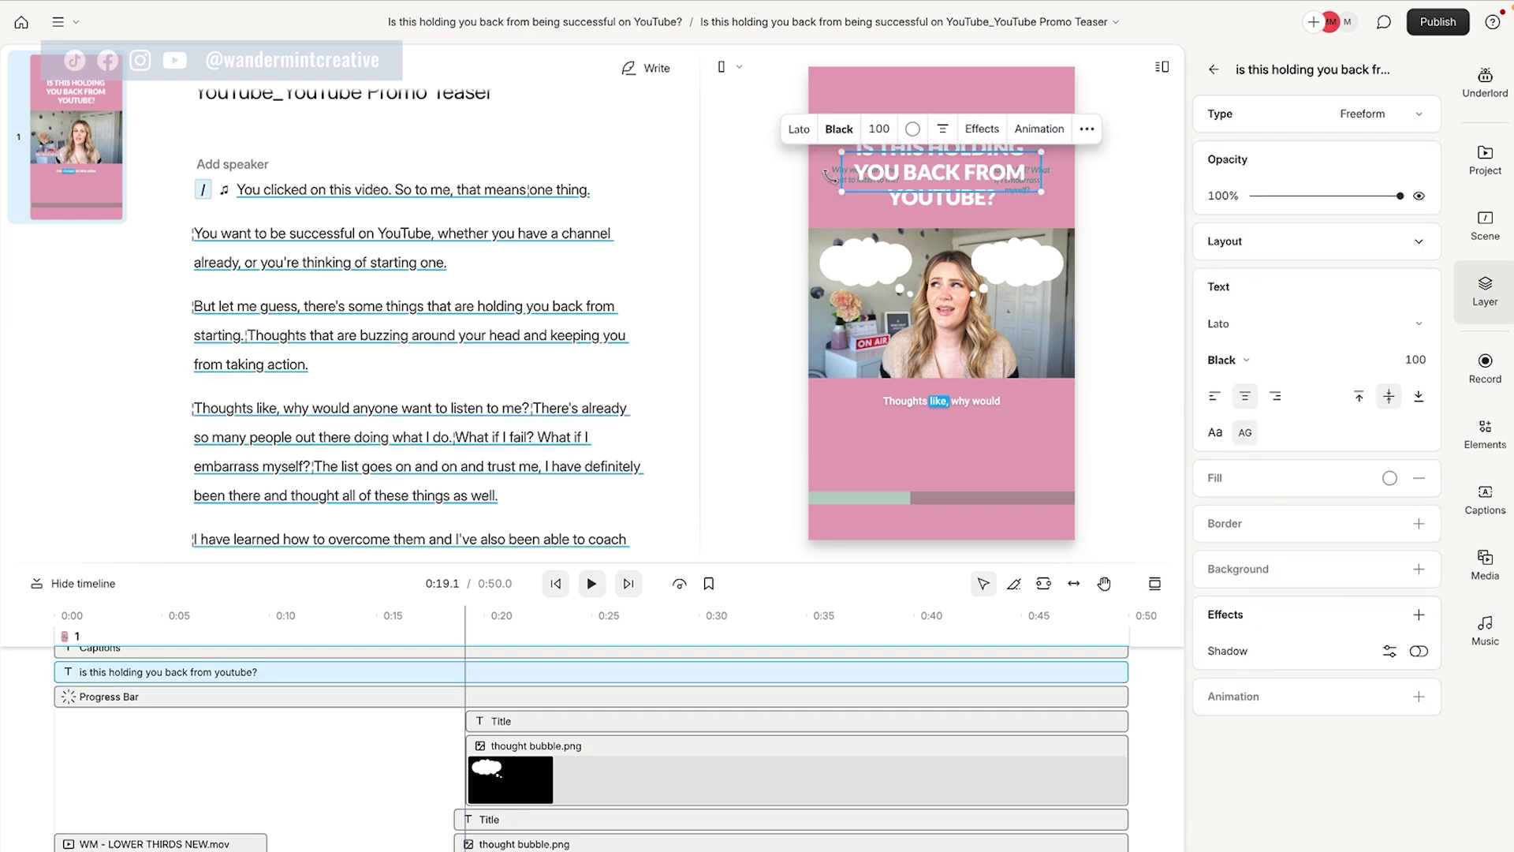
{"action": "left_click", "coordinate": [820, 167]}
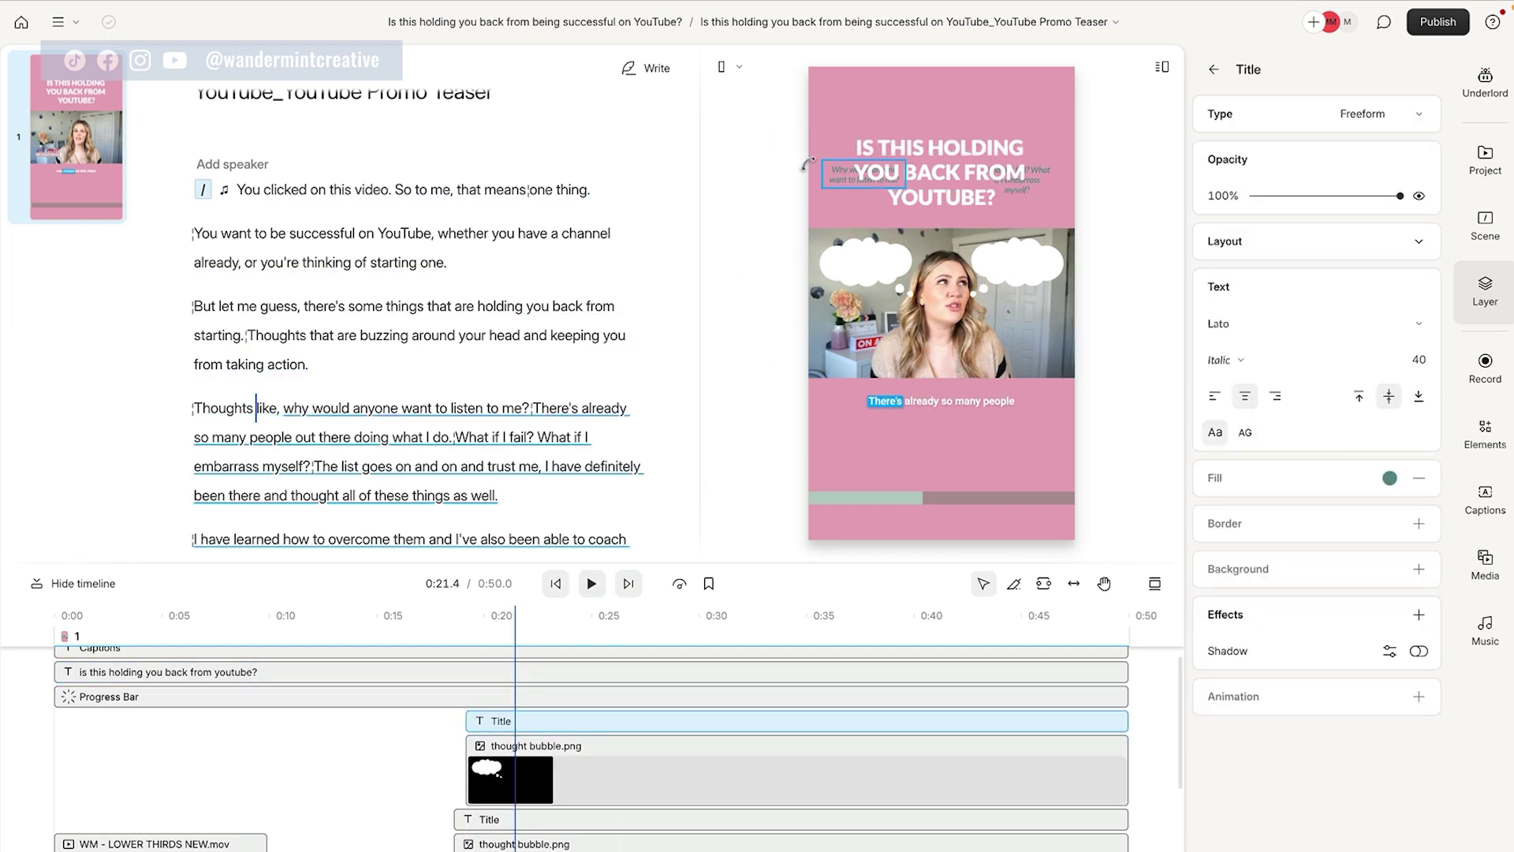
{"action": "left_click_drag", "start_coordinate": [841, 177], "coordinate": [843, 260]}
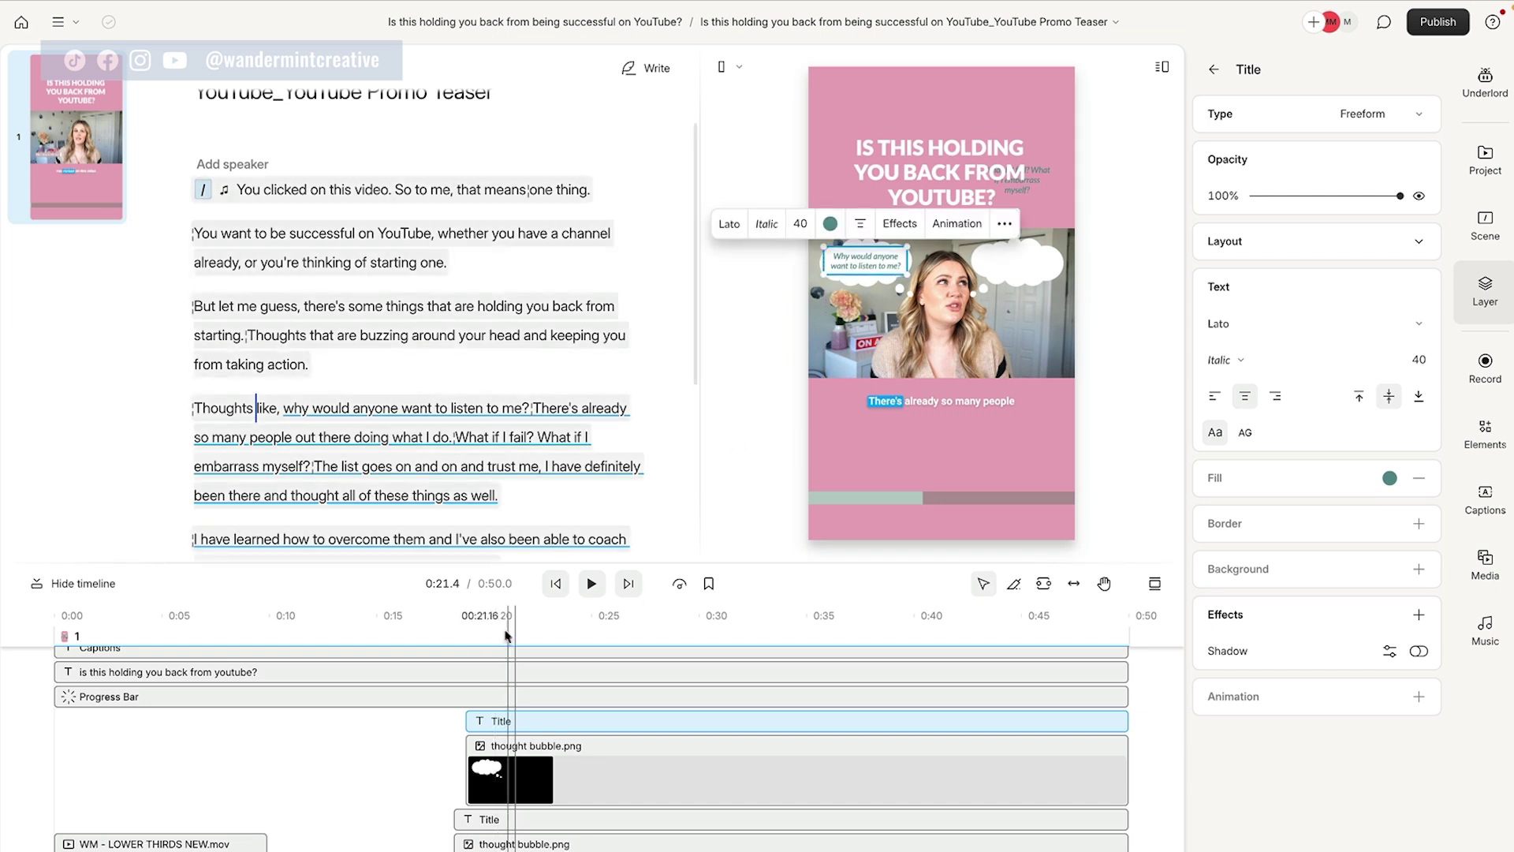
Step: Play back from about 16 s, and trim the second thought bubble image and its title to start at about 22 s
{"action": "left_click", "coordinate": [409, 654]}
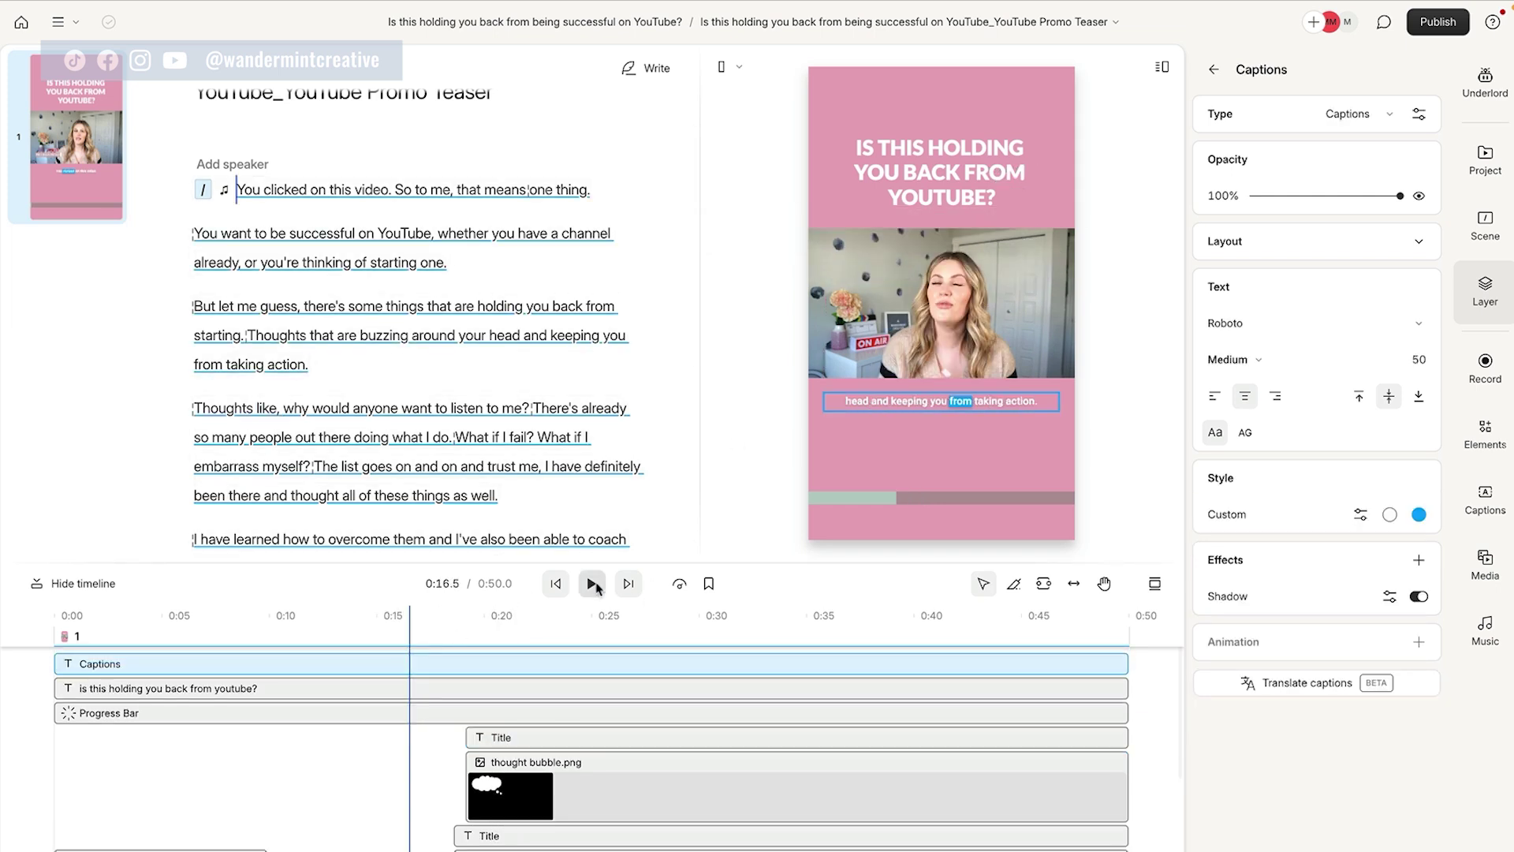
{"action": "left_click", "coordinate": [592, 585]}
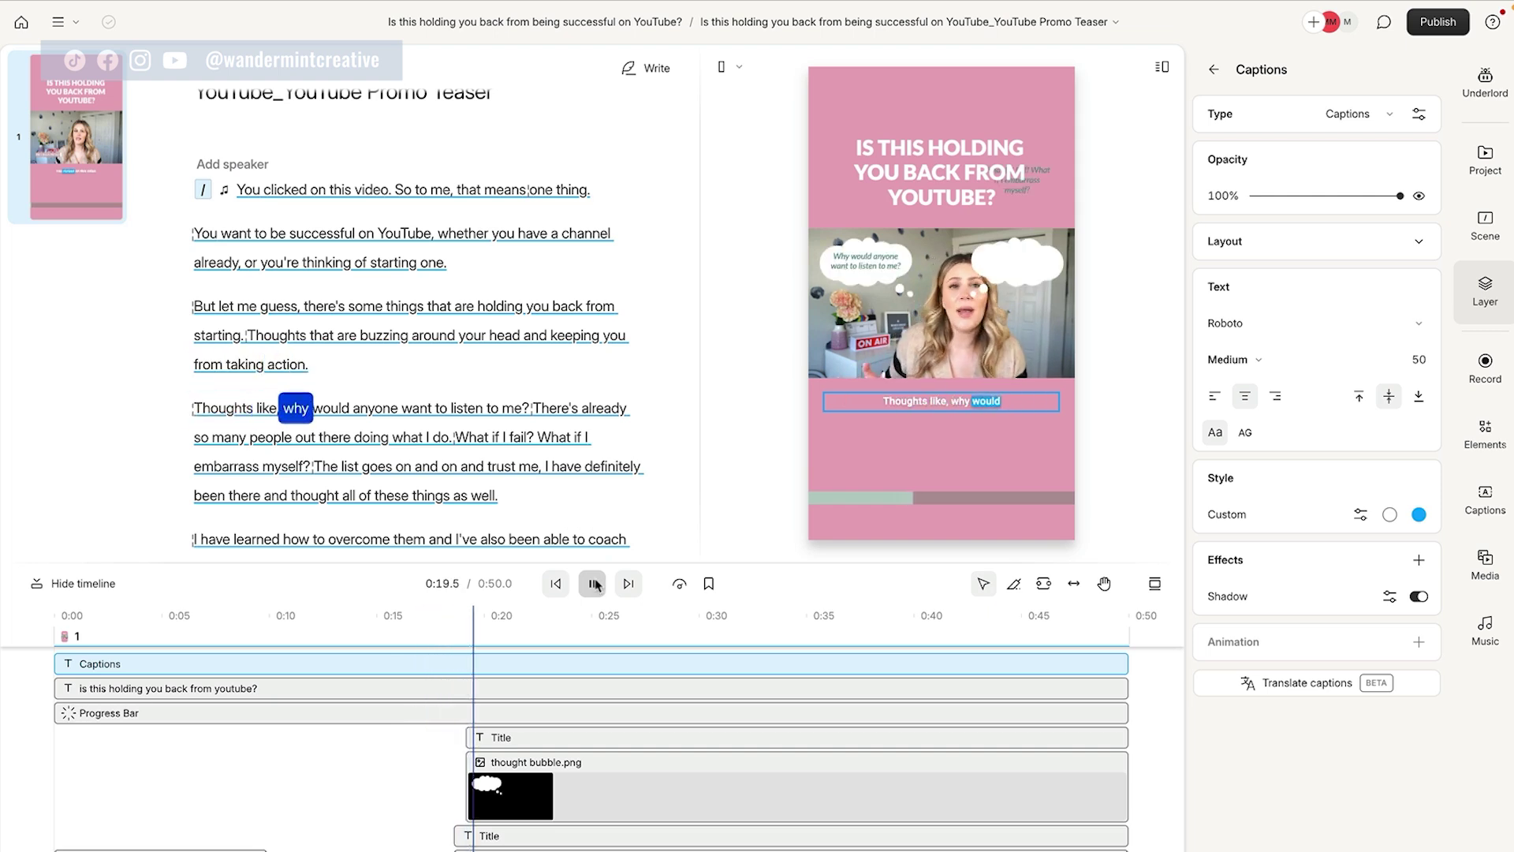
{"action": "left_click", "coordinate": [593, 584]}
{"action": "scroll", "coordinate": [539, 762], "scroll_direction": "down", "scroll_amount": 3}
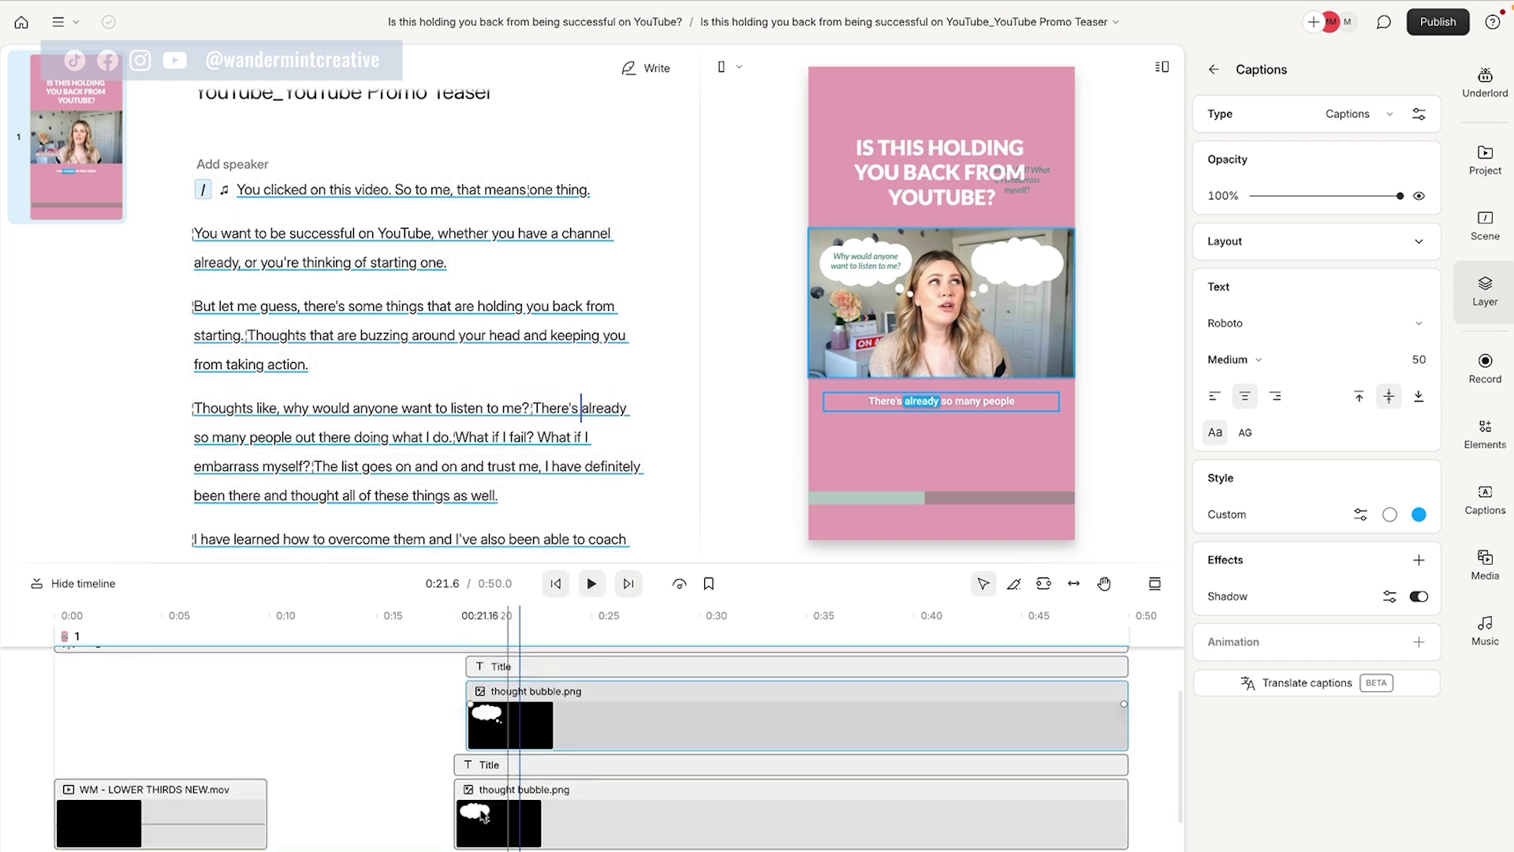
{"action": "left_click_drag", "start_coordinate": [497, 806], "coordinate": [526, 768]}
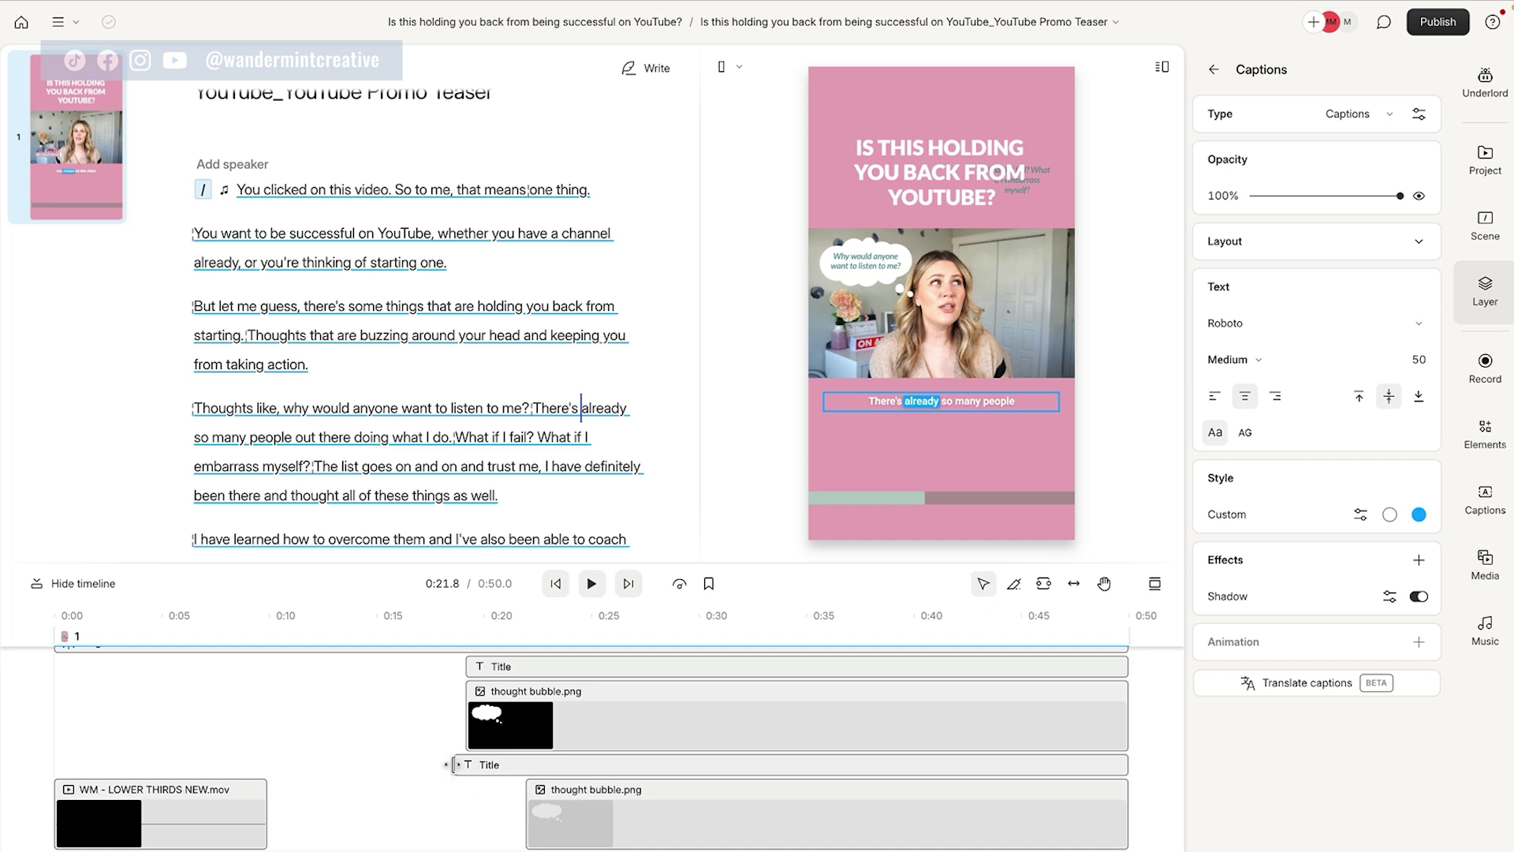
Step: Move the "What if I fail? What if I embarrass myself?" title into the second thought bubble and play back from about 17 s
{"action": "left_click", "coordinate": [1017, 259]}
{"action": "left_click_drag", "start_coordinate": [999, 267], "coordinate": [1012, 266]}
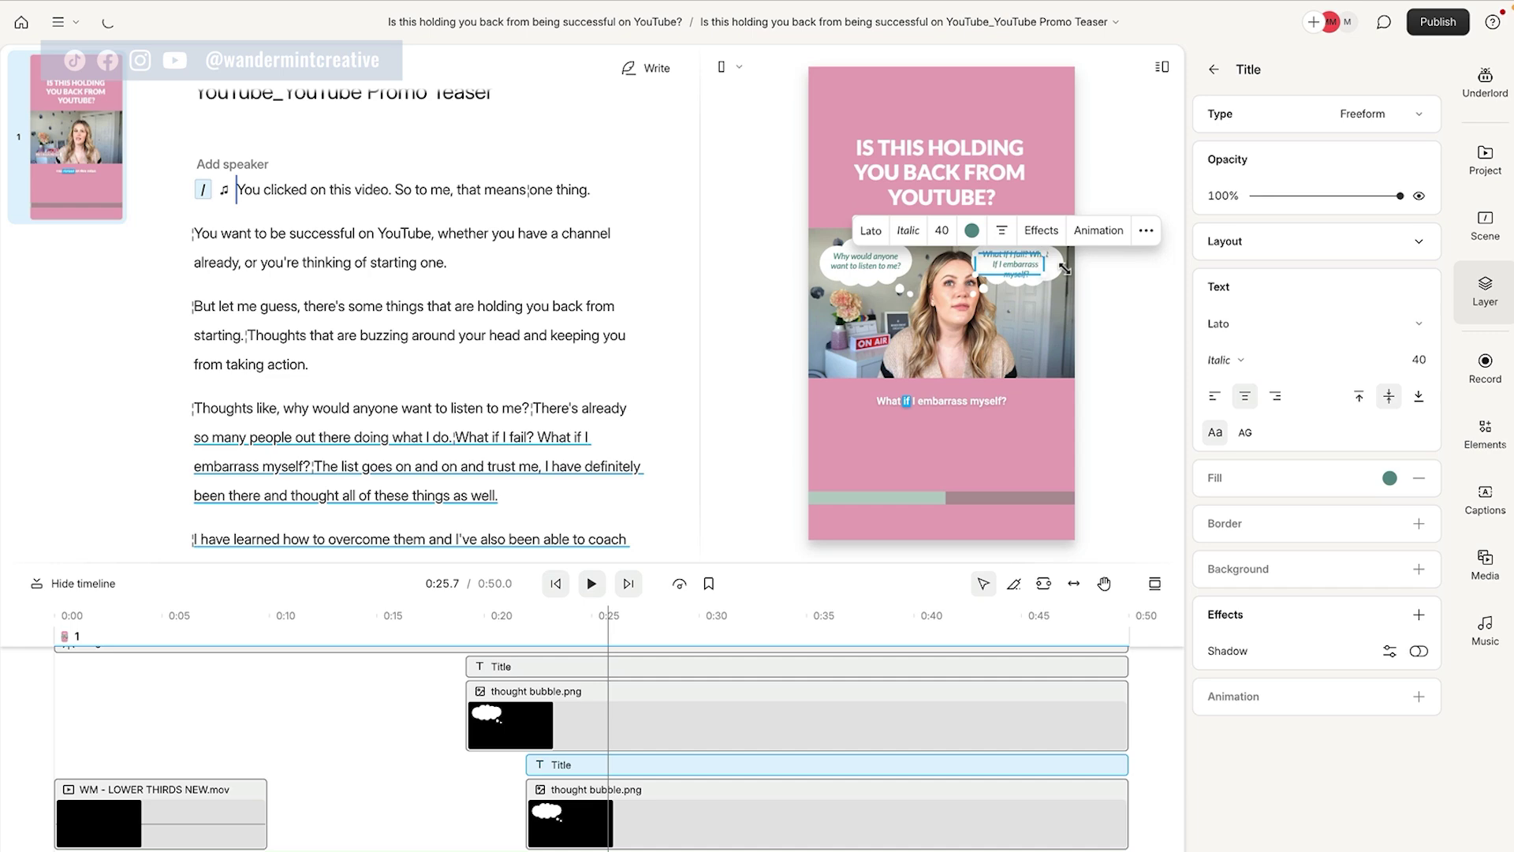
{"action": "left_click", "coordinate": [418, 655]}
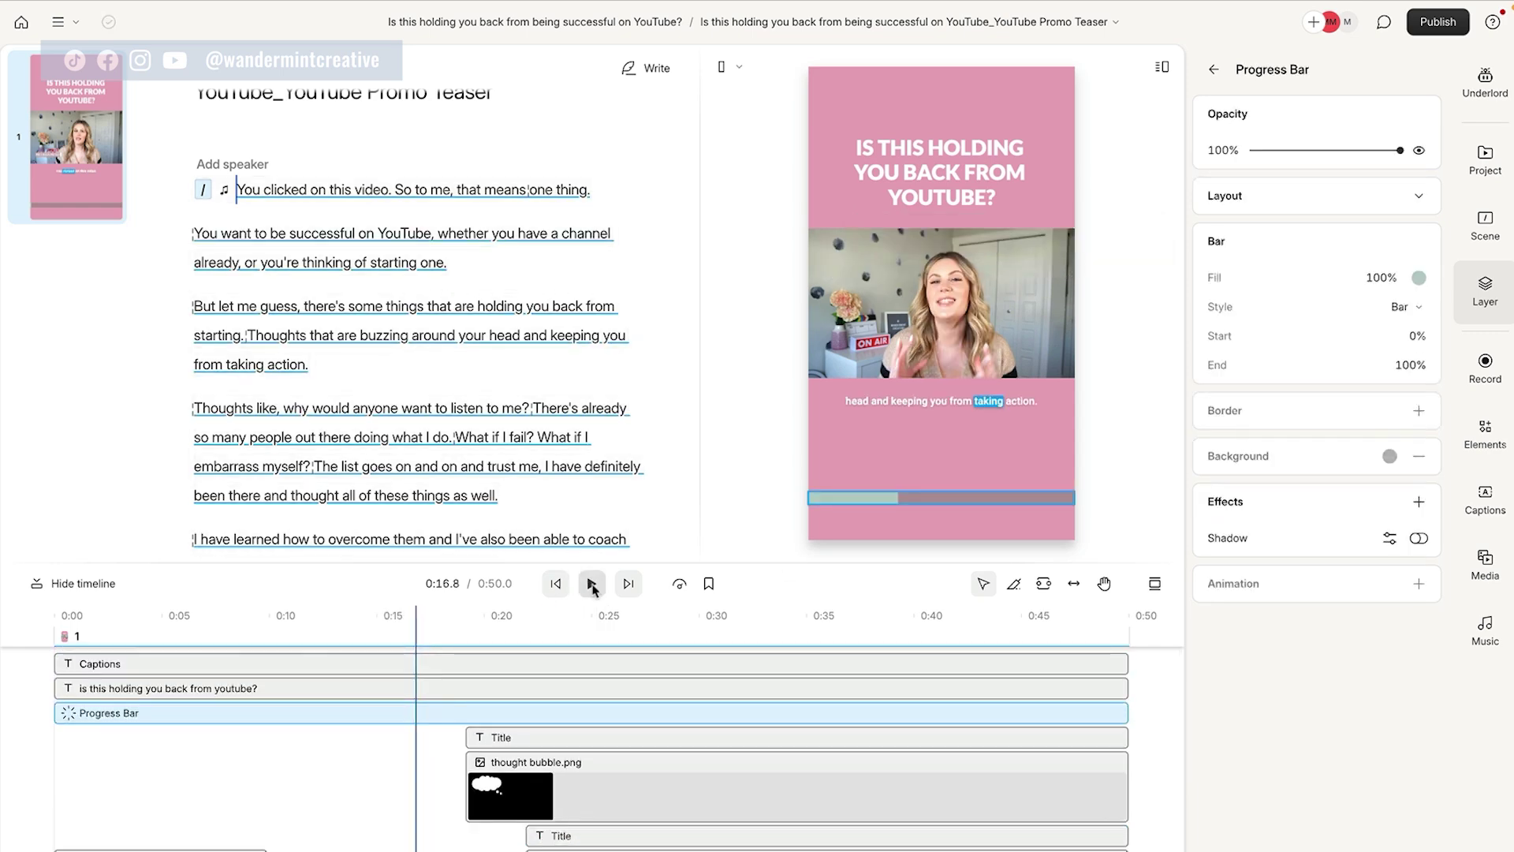
{"action": "left_click", "coordinate": [591, 583]}
Step: Trim the ends of the "Why would anyone want to listen to me?" title and its thought bubble image to about 36 s
{"action": "left_click", "coordinate": [1121, 619]}
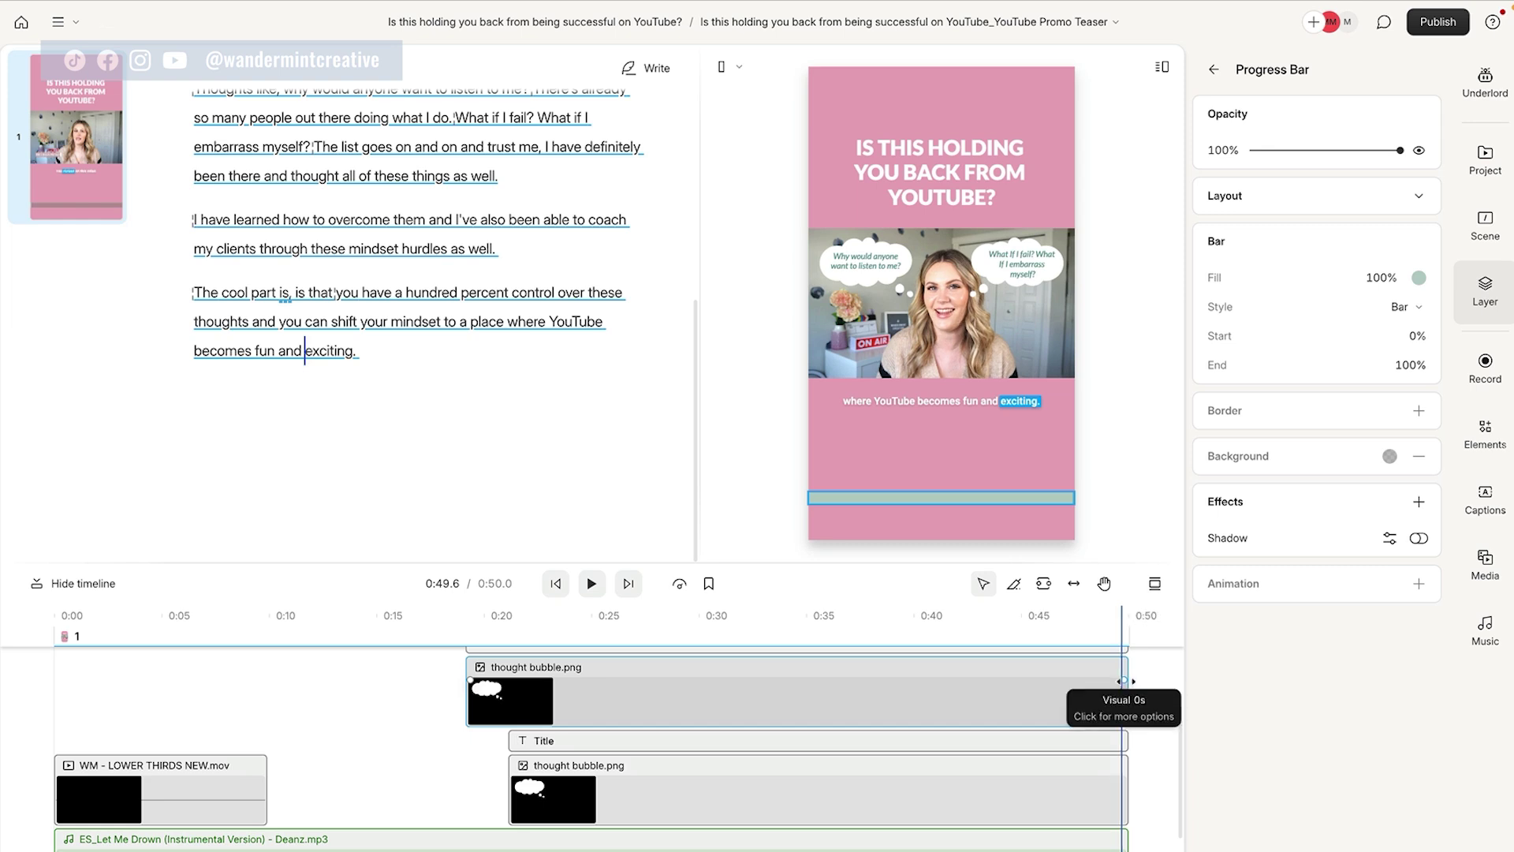
{"action": "left_click", "coordinate": [1125, 679]}
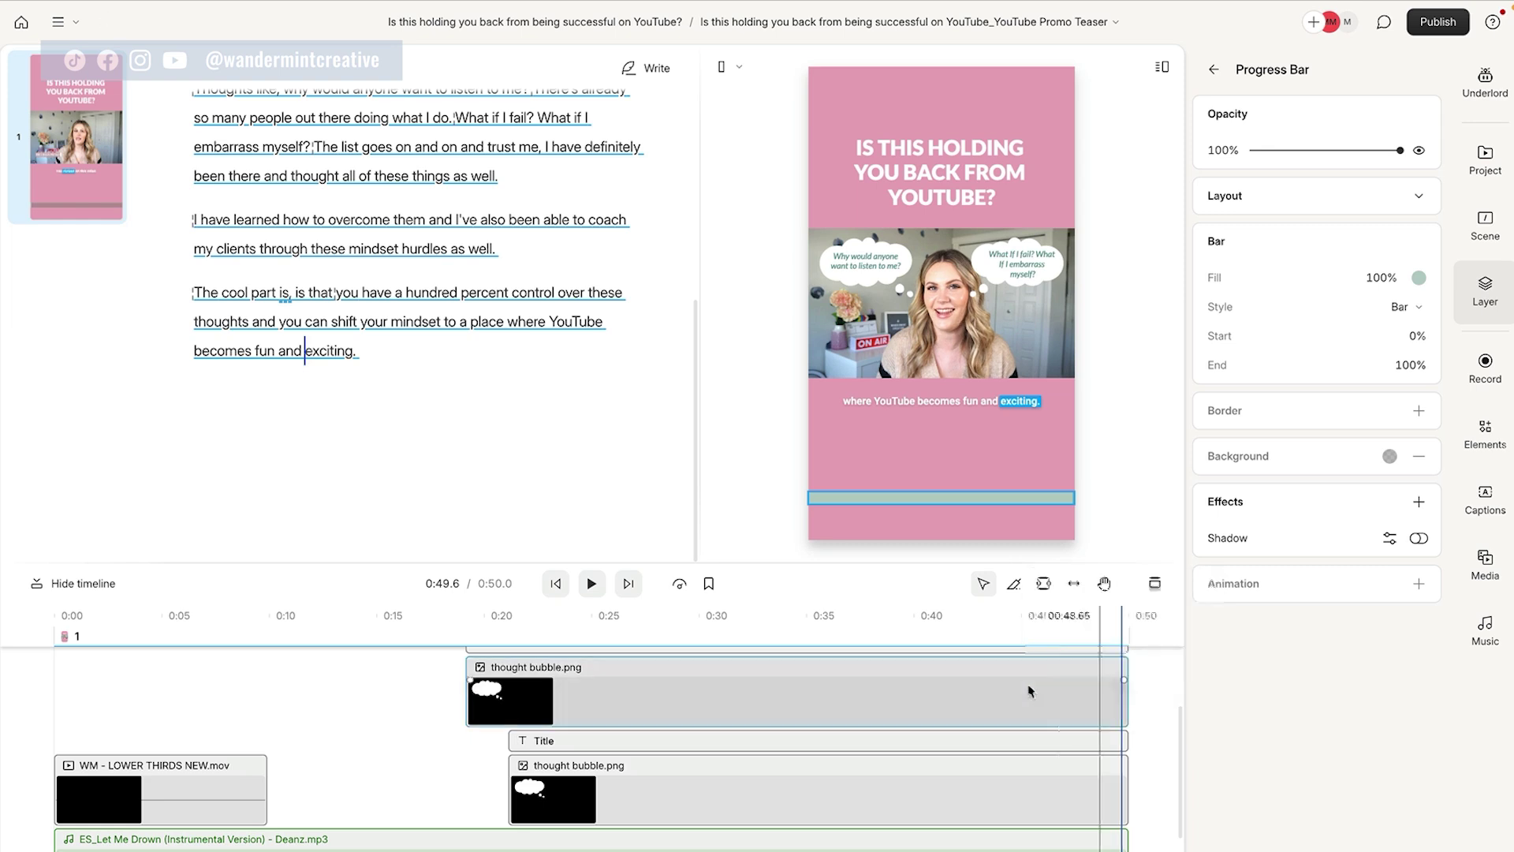
{"action": "scroll", "coordinate": [857, 699], "scroll_direction": "up", "scroll_amount": 1}
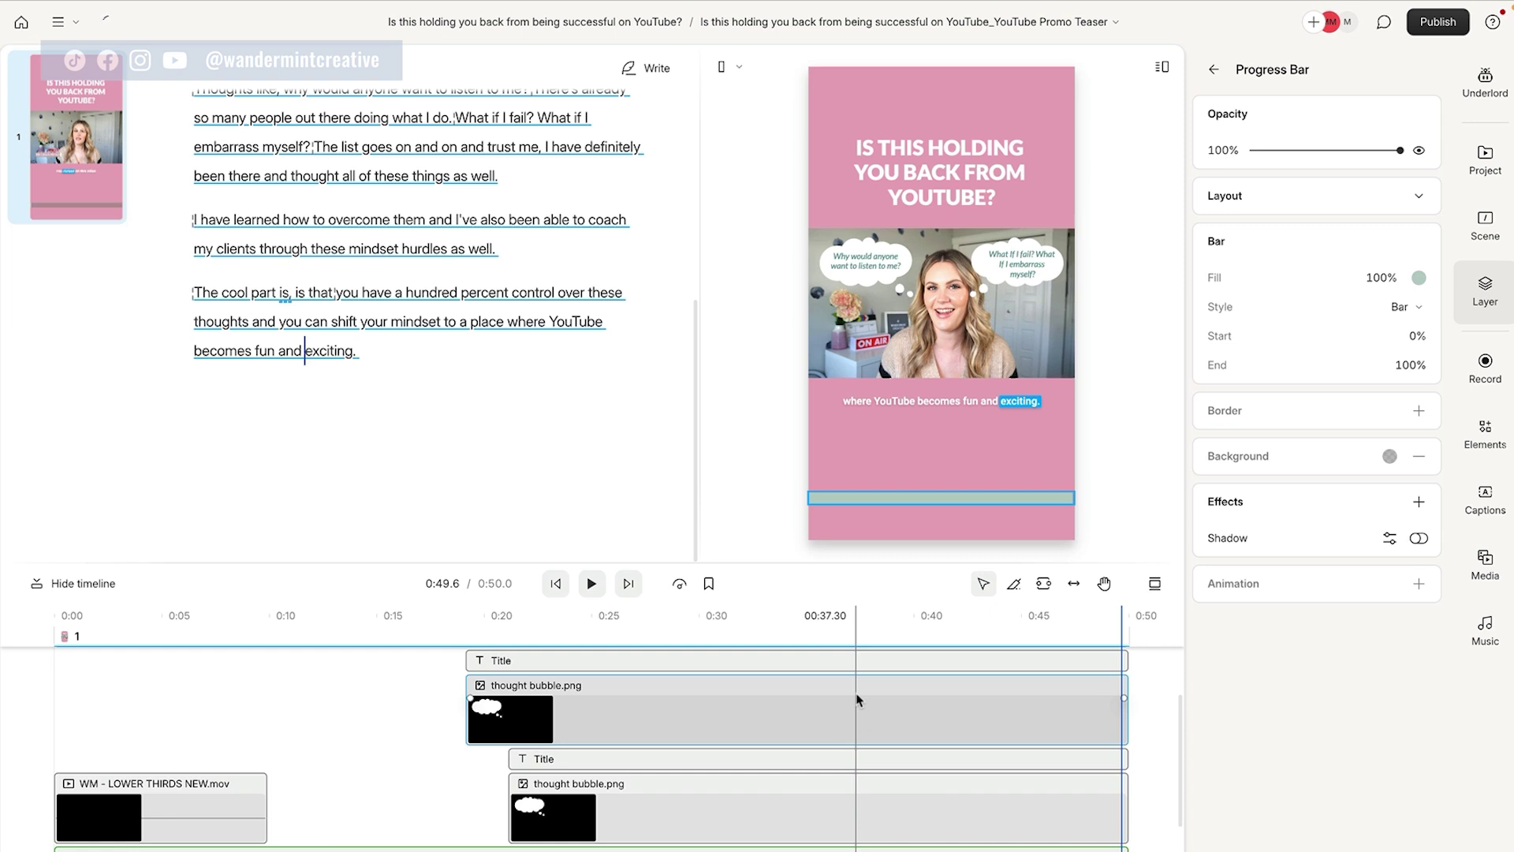
{"action": "left_click_drag", "start_coordinate": [1124, 663], "coordinate": [826, 664]}
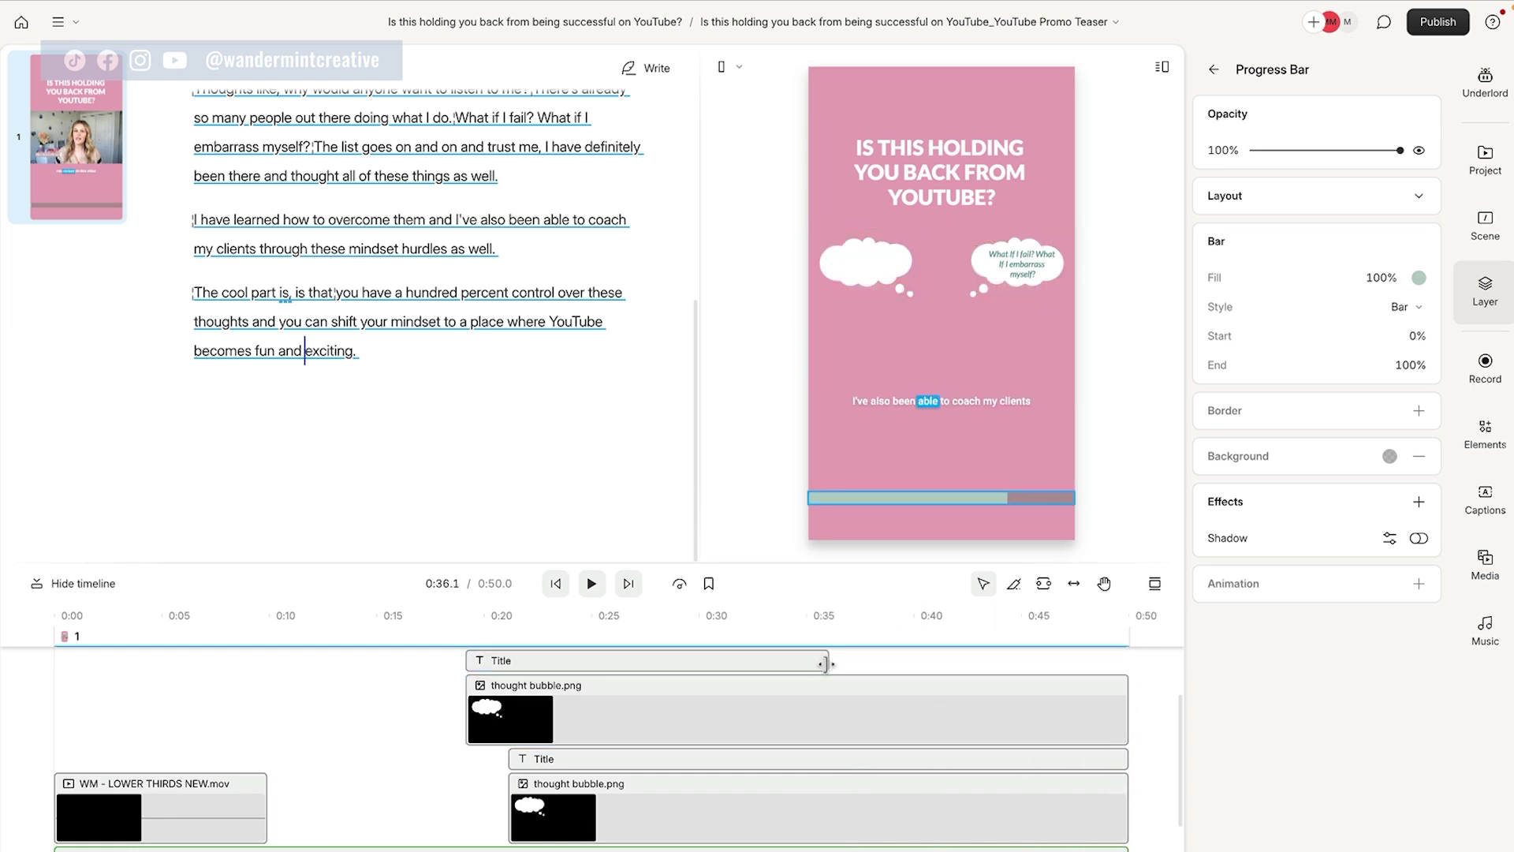
{"action": "left_click", "coordinate": [1092, 716]}
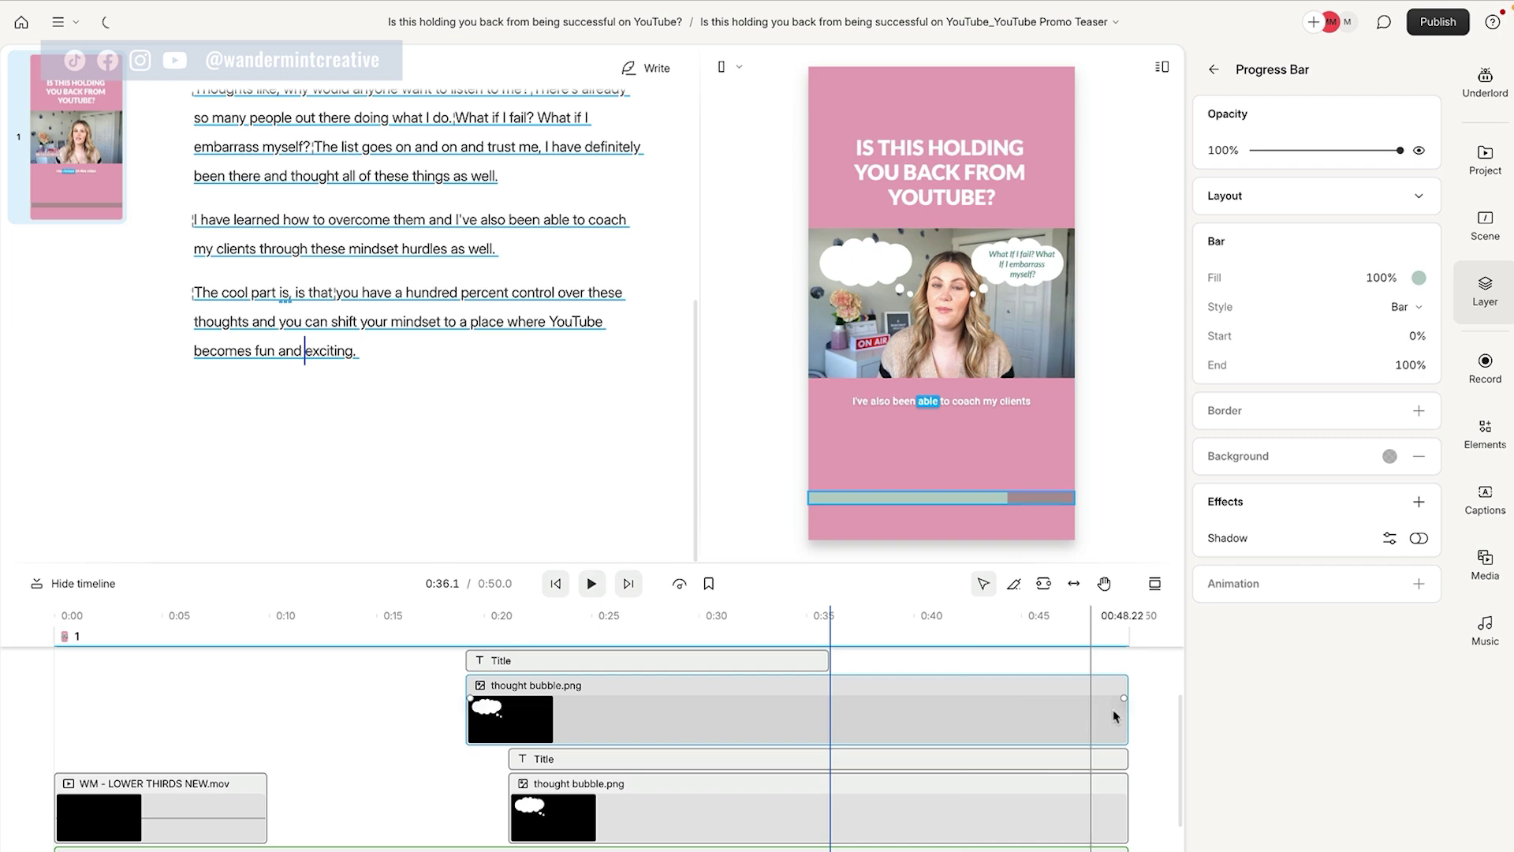
{"action": "left_click", "coordinate": [1113, 716]}
{"action": "left_click_drag", "start_coordinate": [846, 710], "coordinate": [822, 710]}
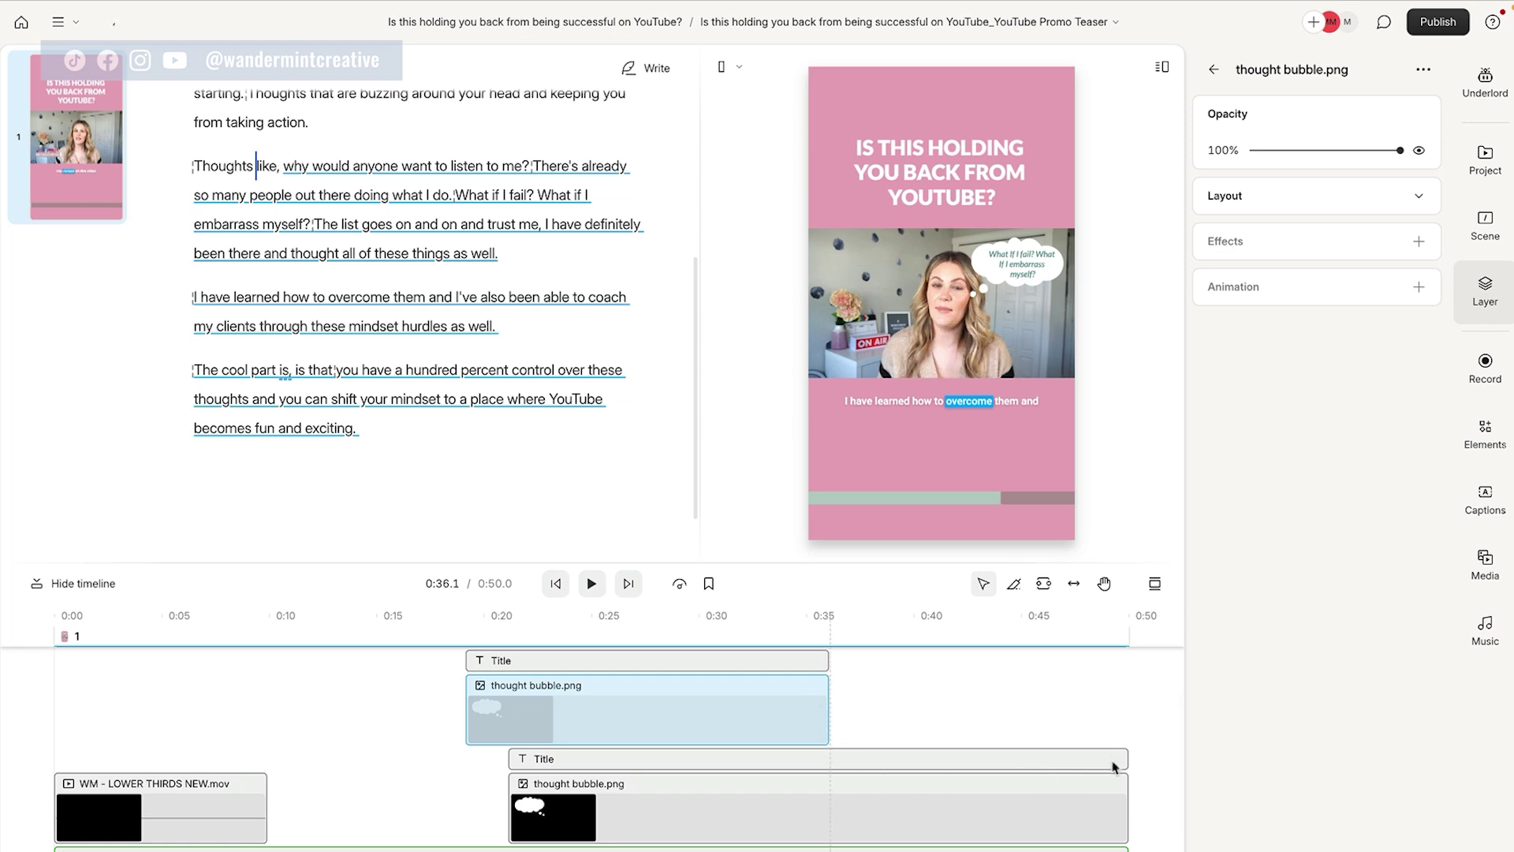
Step: Trim the second title and its thought bubble image to end at about 36 s, together with the first pair
{"action": "left_click_drag", "start_coordinate": [901, 759], "coordinate": [828, 759]}
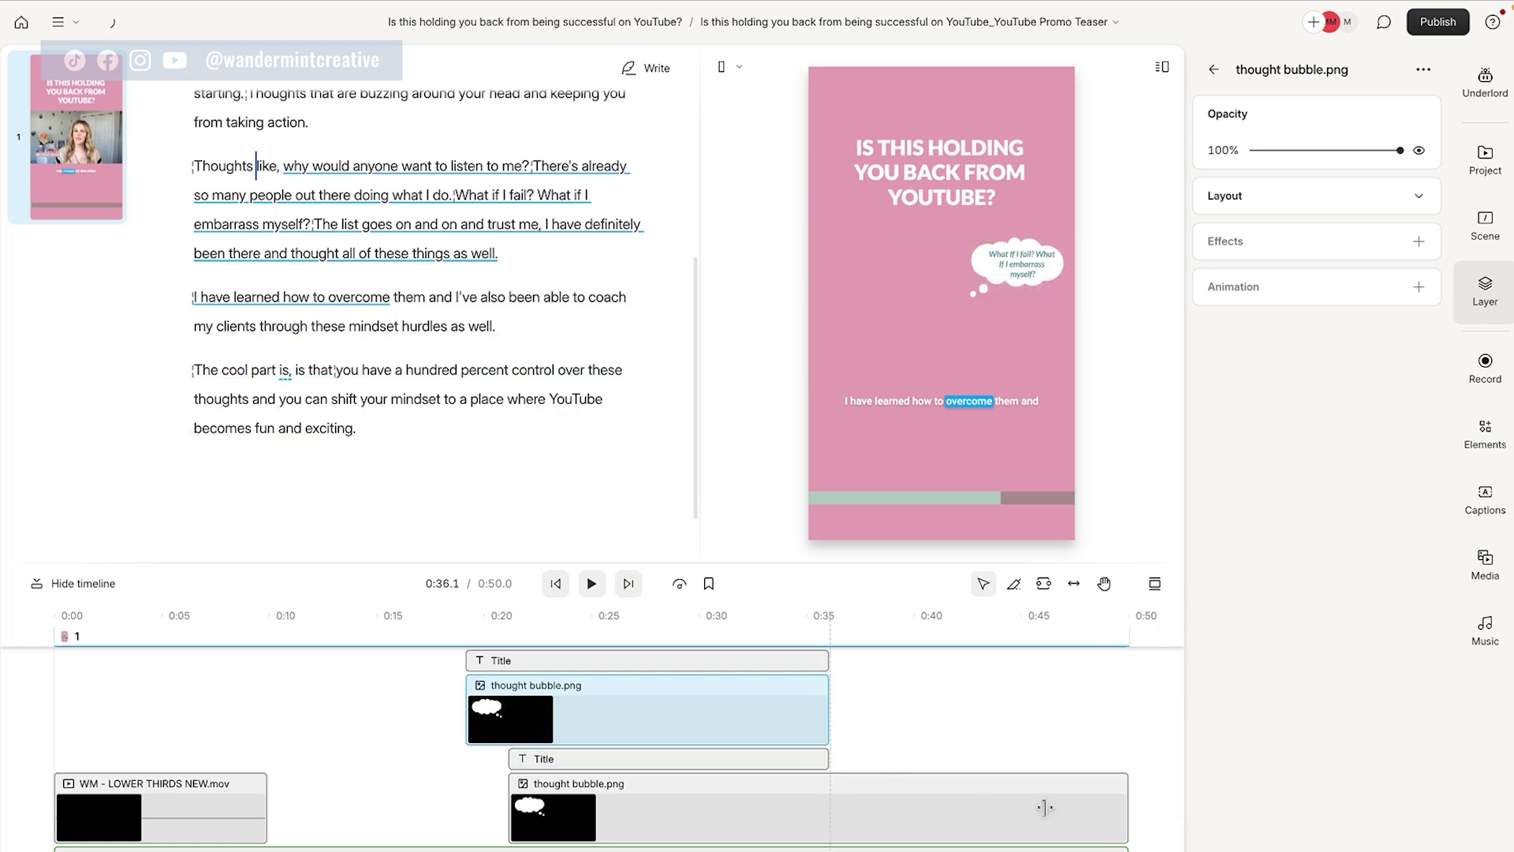
{"action": "left_click_drag", "start_coordinate": [1126, 813], "coordinate": [1108, 804]}
{"action": "mouse_move", "coordinate": [849, 807]}
{"action": "left_mouse_down"}
{"action": "mouse_move", "coordinate": [804, 808]}
{"action": "mouse_move", "coordinate": [824, 807]}
{"action": "left_mouse_up"}
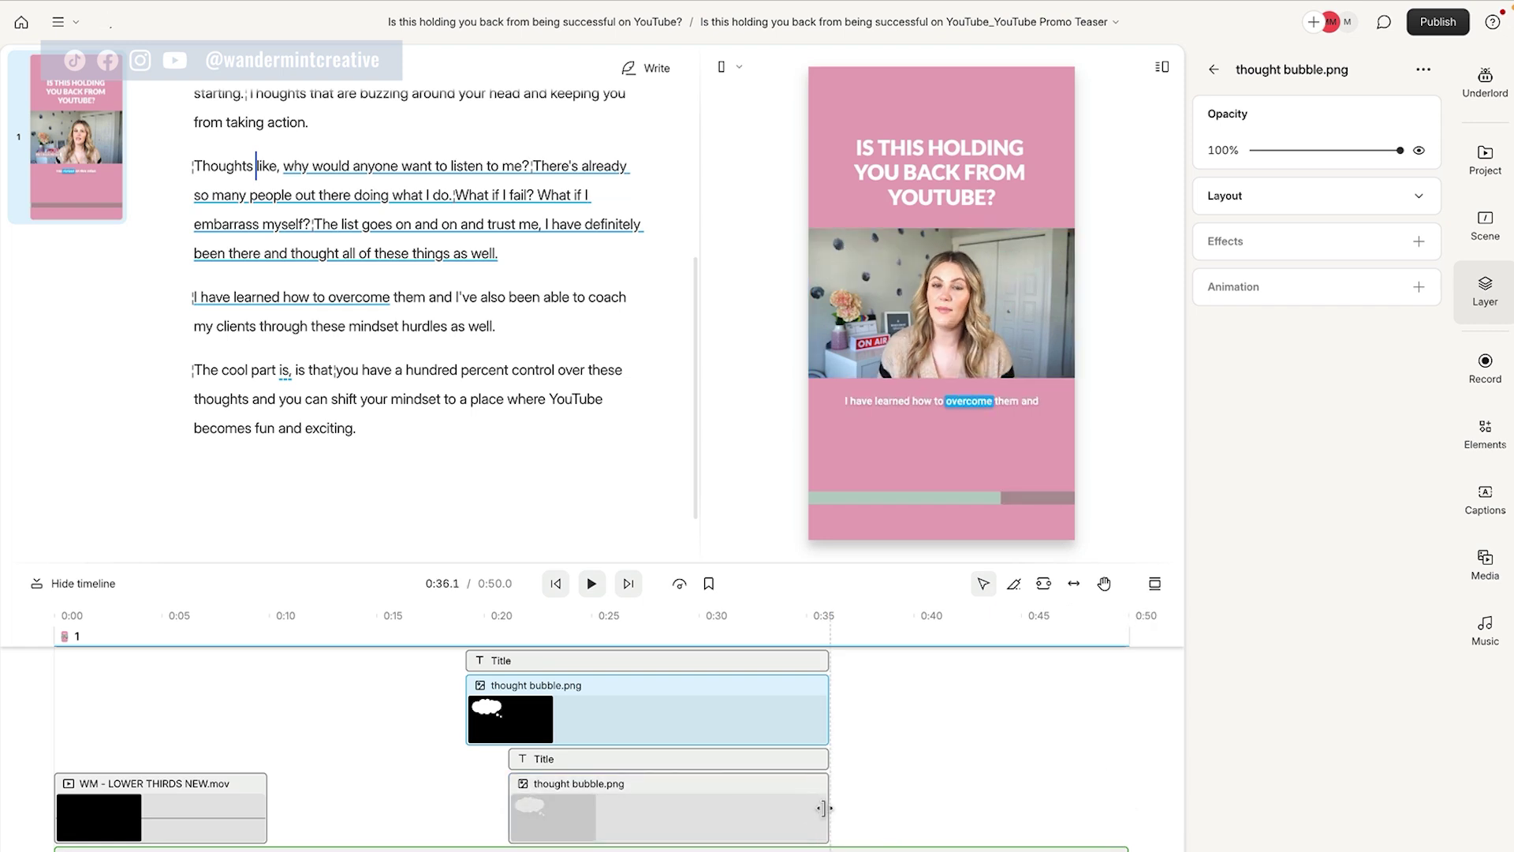
Step: Change the highlight colour of the active word in the captions to the brand's pale green
{"action": "left_click", "coordinate": [909, 402]}
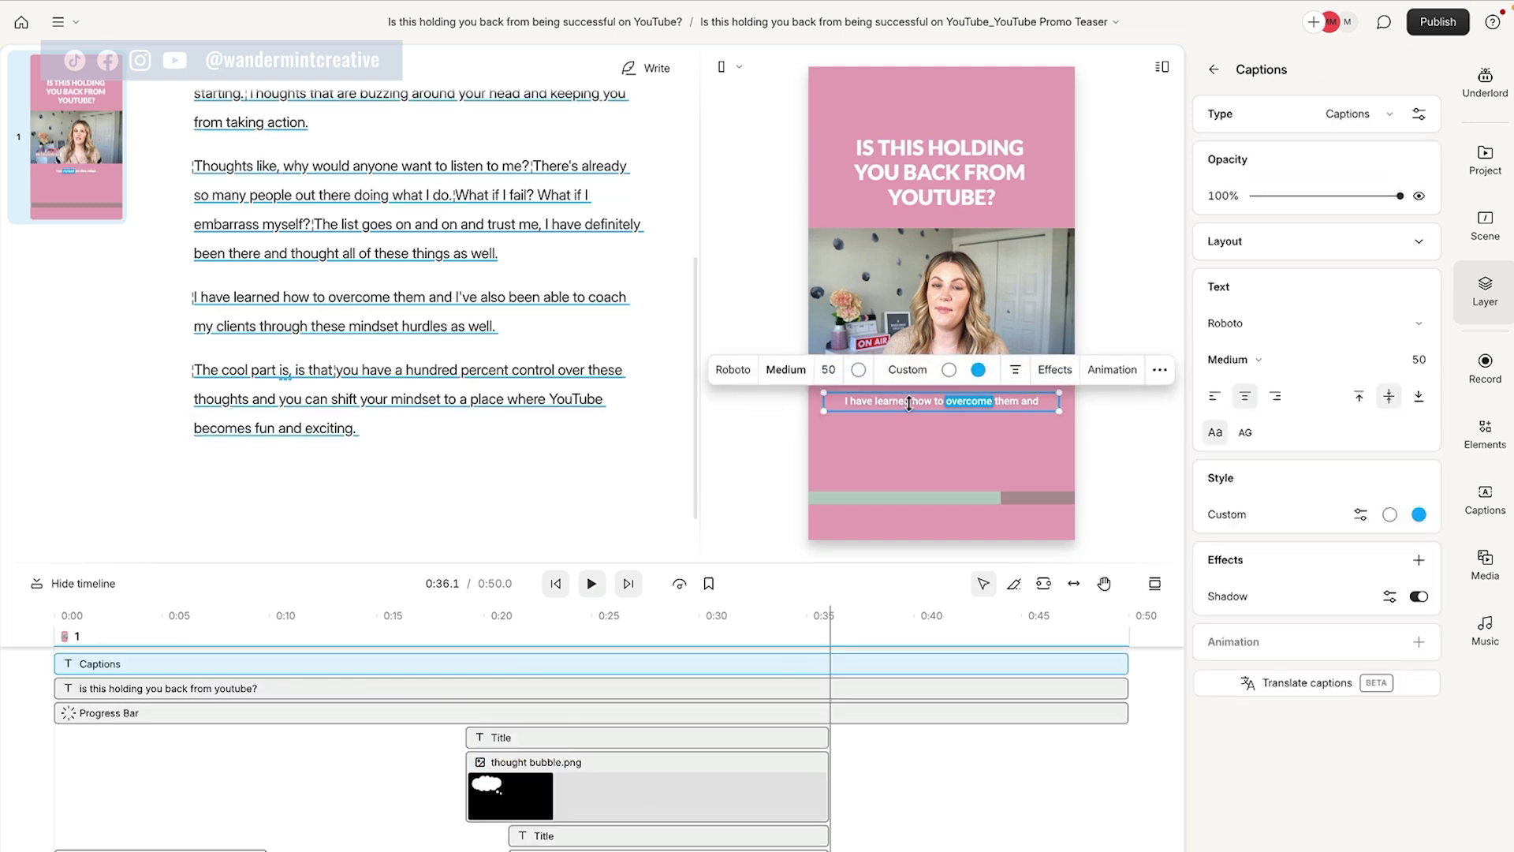
{"action": "left_click", "coordinate": [976, 370]}
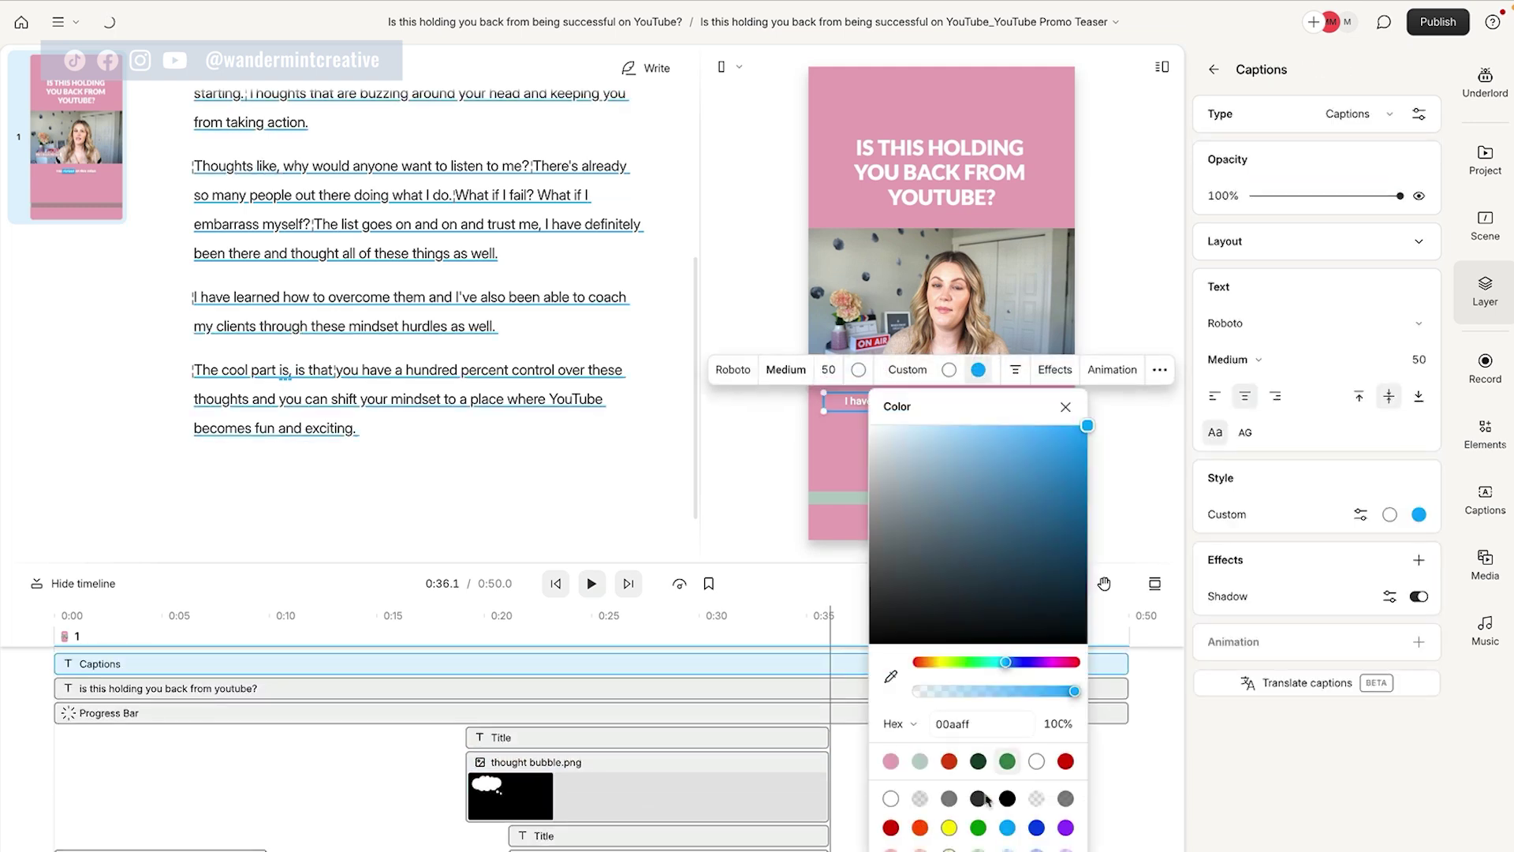
{"action": "left_click", "coordinate": [920, 761]}
{"action": "left_click", "coordinate": [736, 378]}
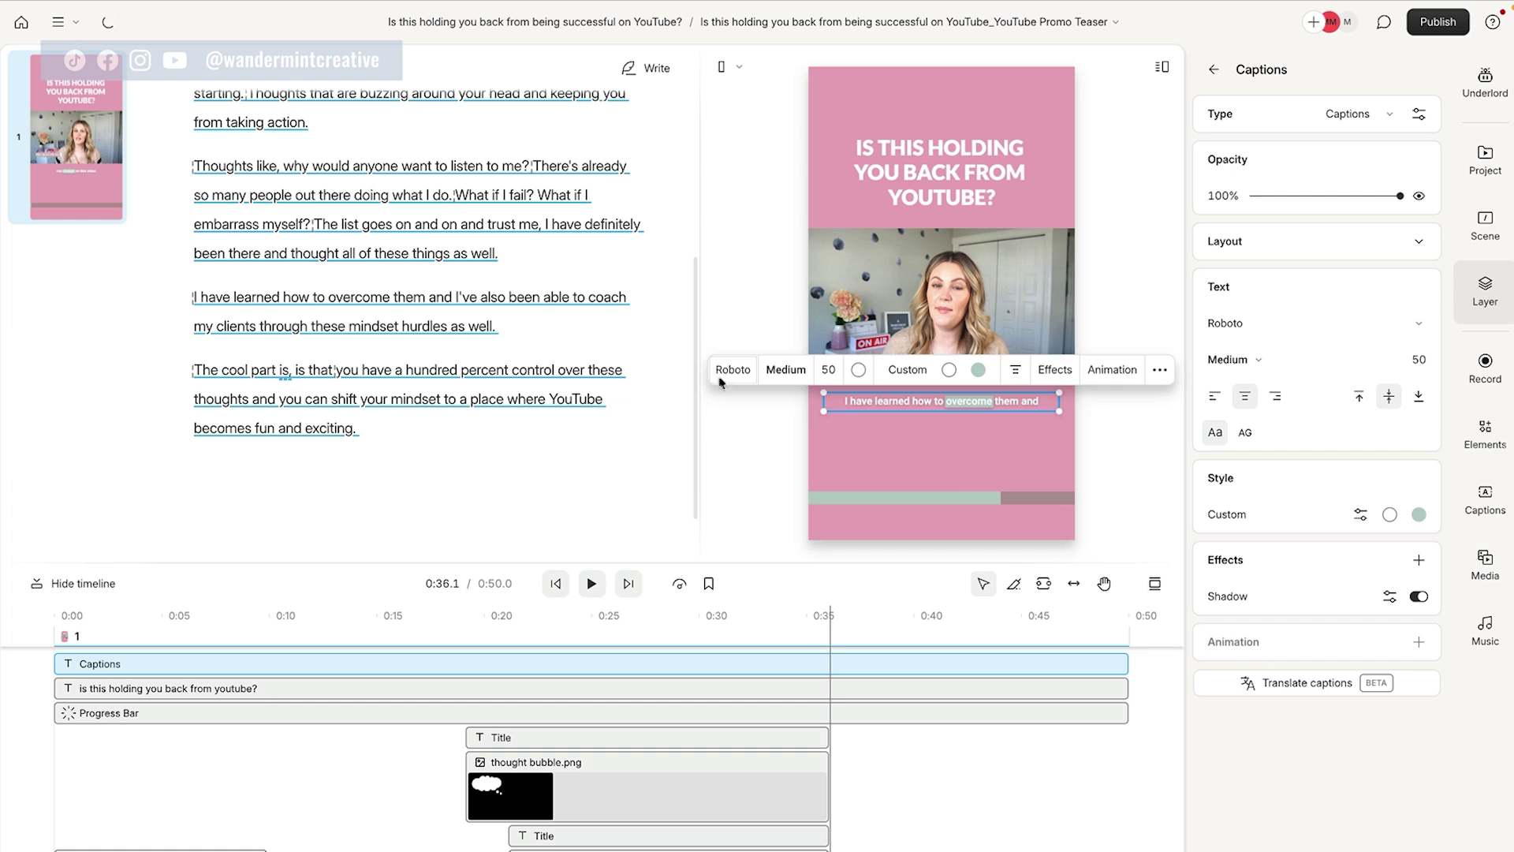
Step: Set the captions' font to Lato and their size to 80, and deselect them
{"action": "left_click", "coordinate": [729, 370]}
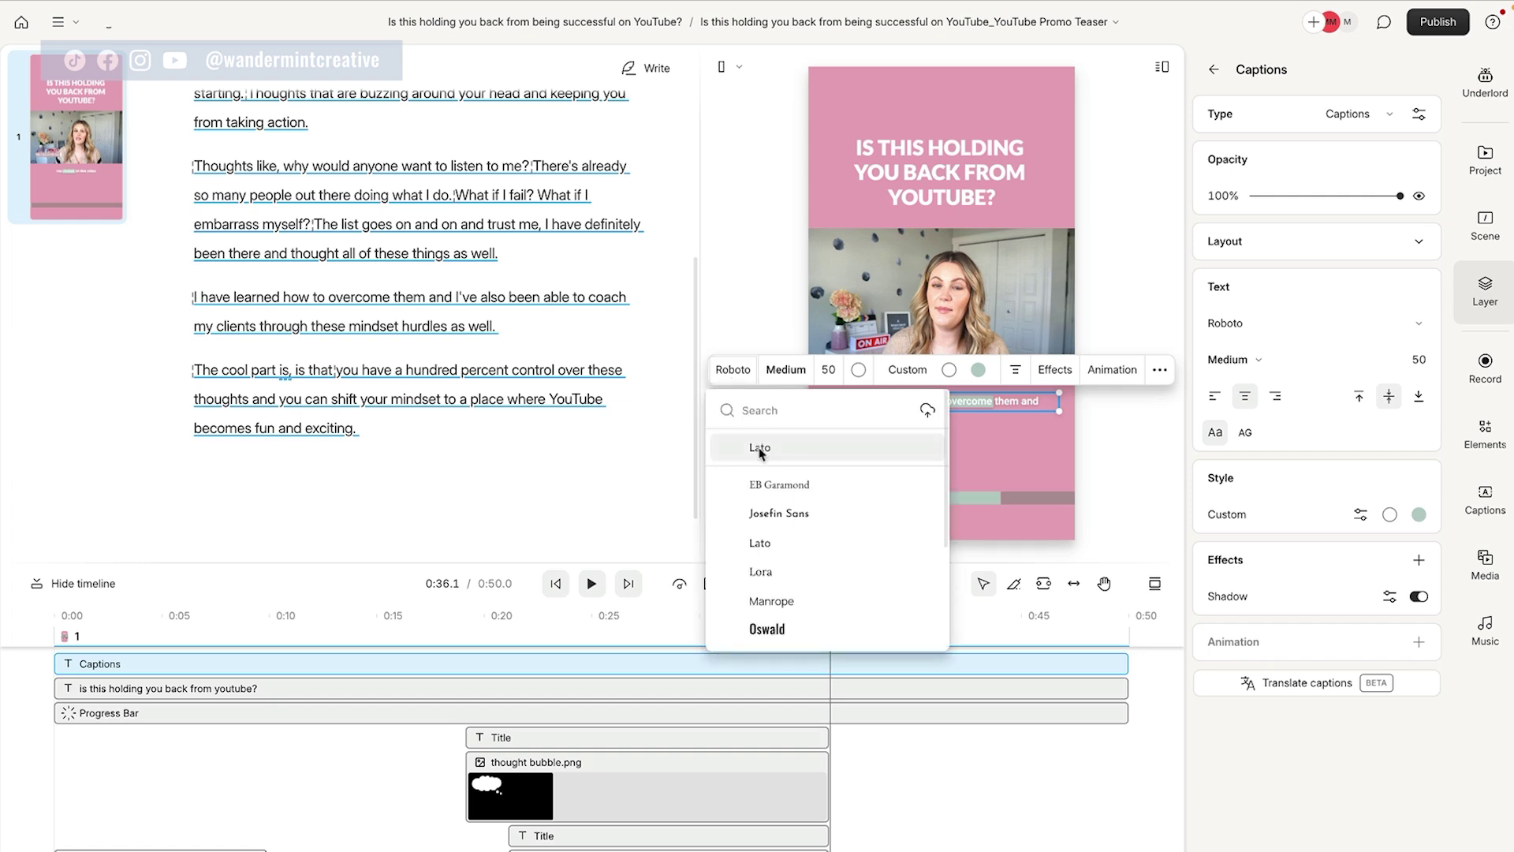
{"action": "left_click", "coordinate": [760, 449]}
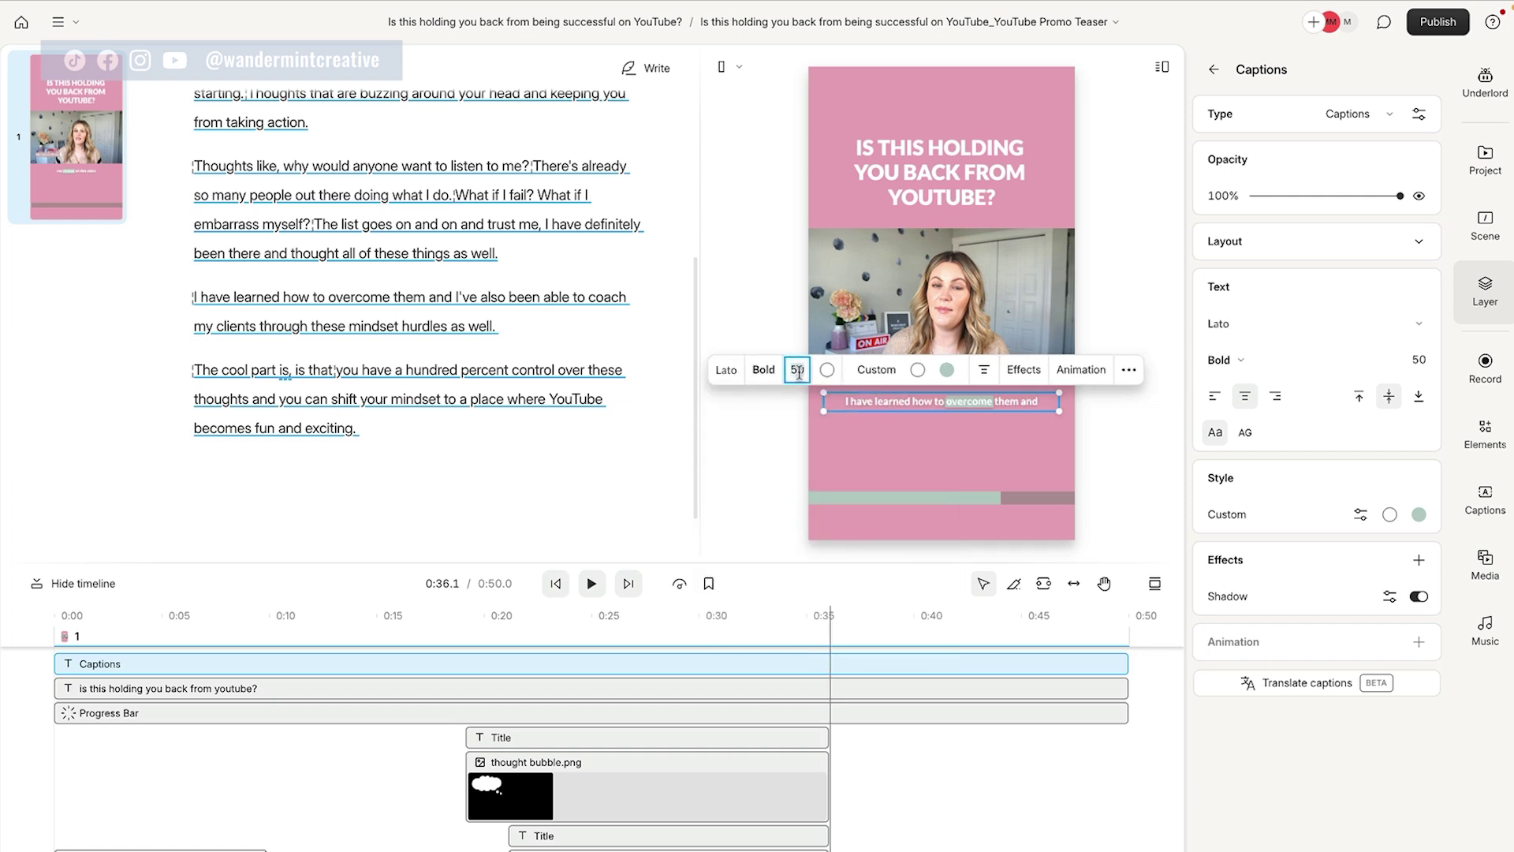
{"action": "type", "text": "80"}
{"action": "key", "text": "Return"}
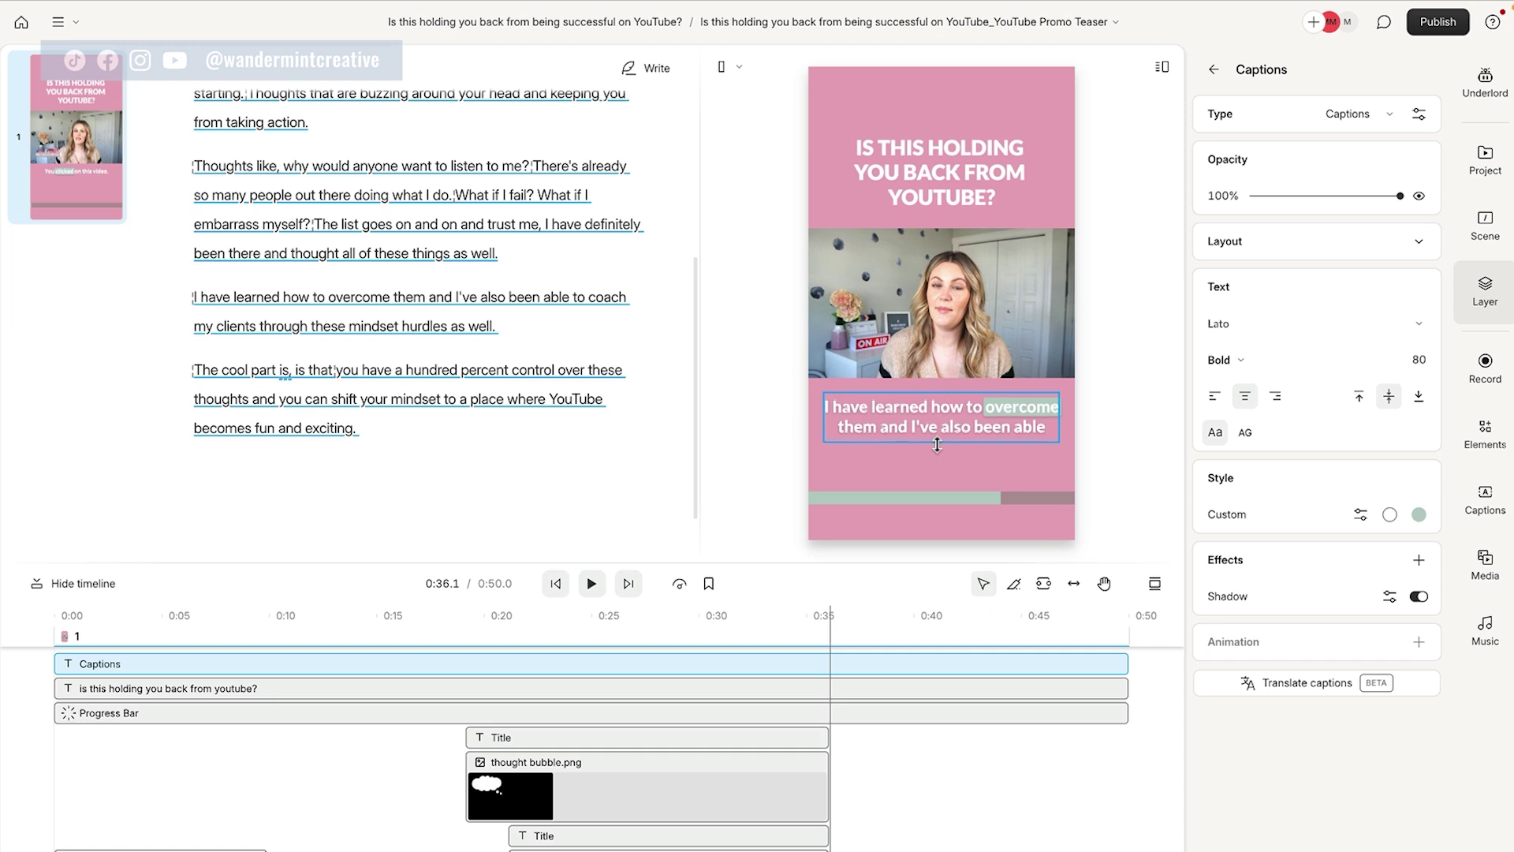
{"action": "left_click", "coordinate": [946, 474]}
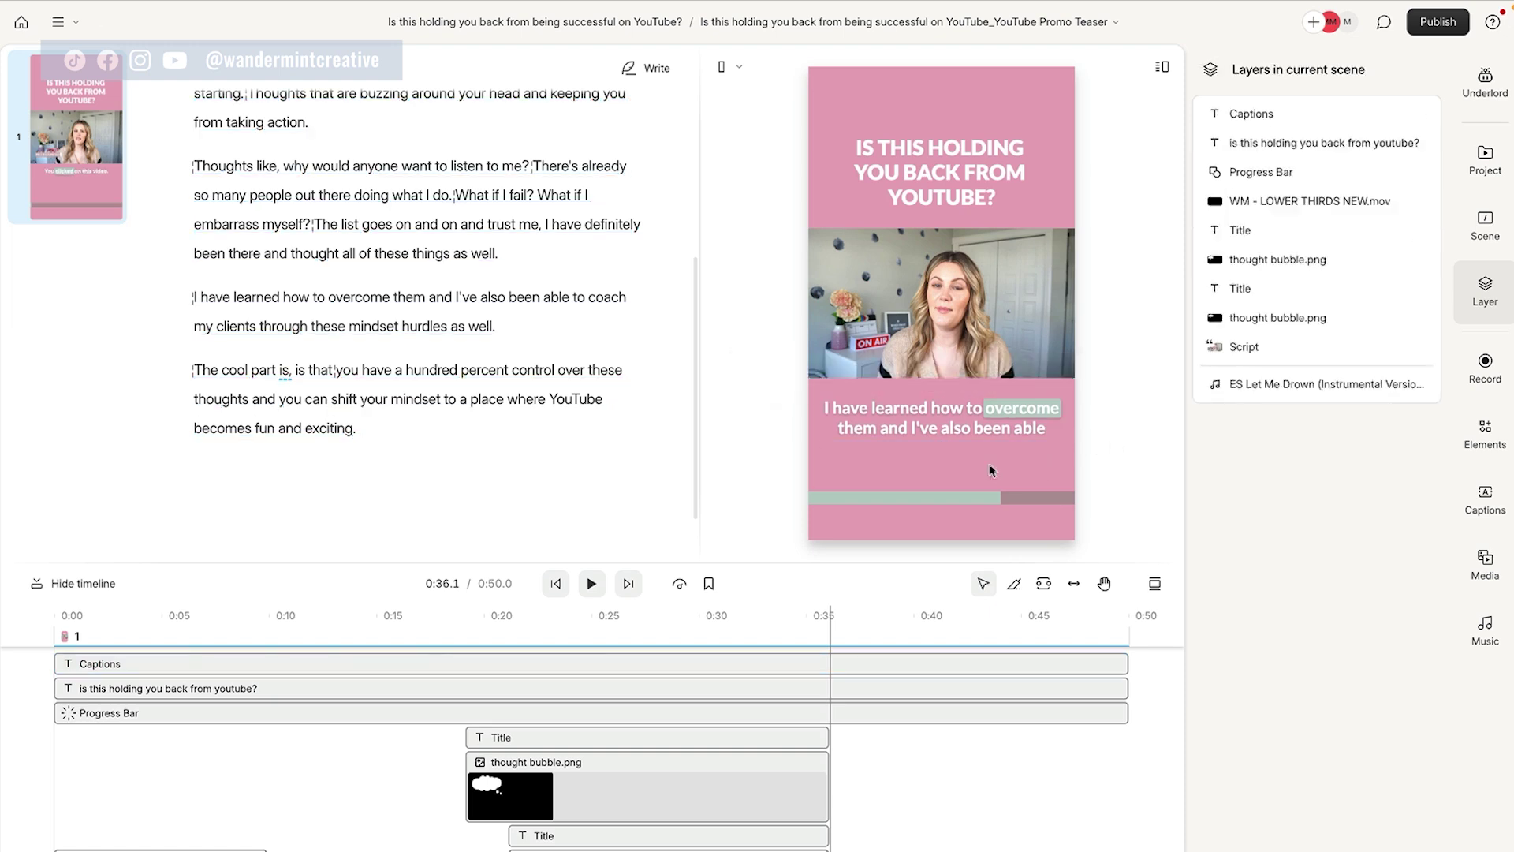
Step: Move the progress bar up to just below the captions, deselect it, and return to the start of the video
{"action": "left_click", "coordinate": [954, 500]}
{"action": "left_click_drag", "start_coordinate": [926, 490], "coordinate": [927, 504]}
{"action": "left_click", "coordinate": [1133, 469]}
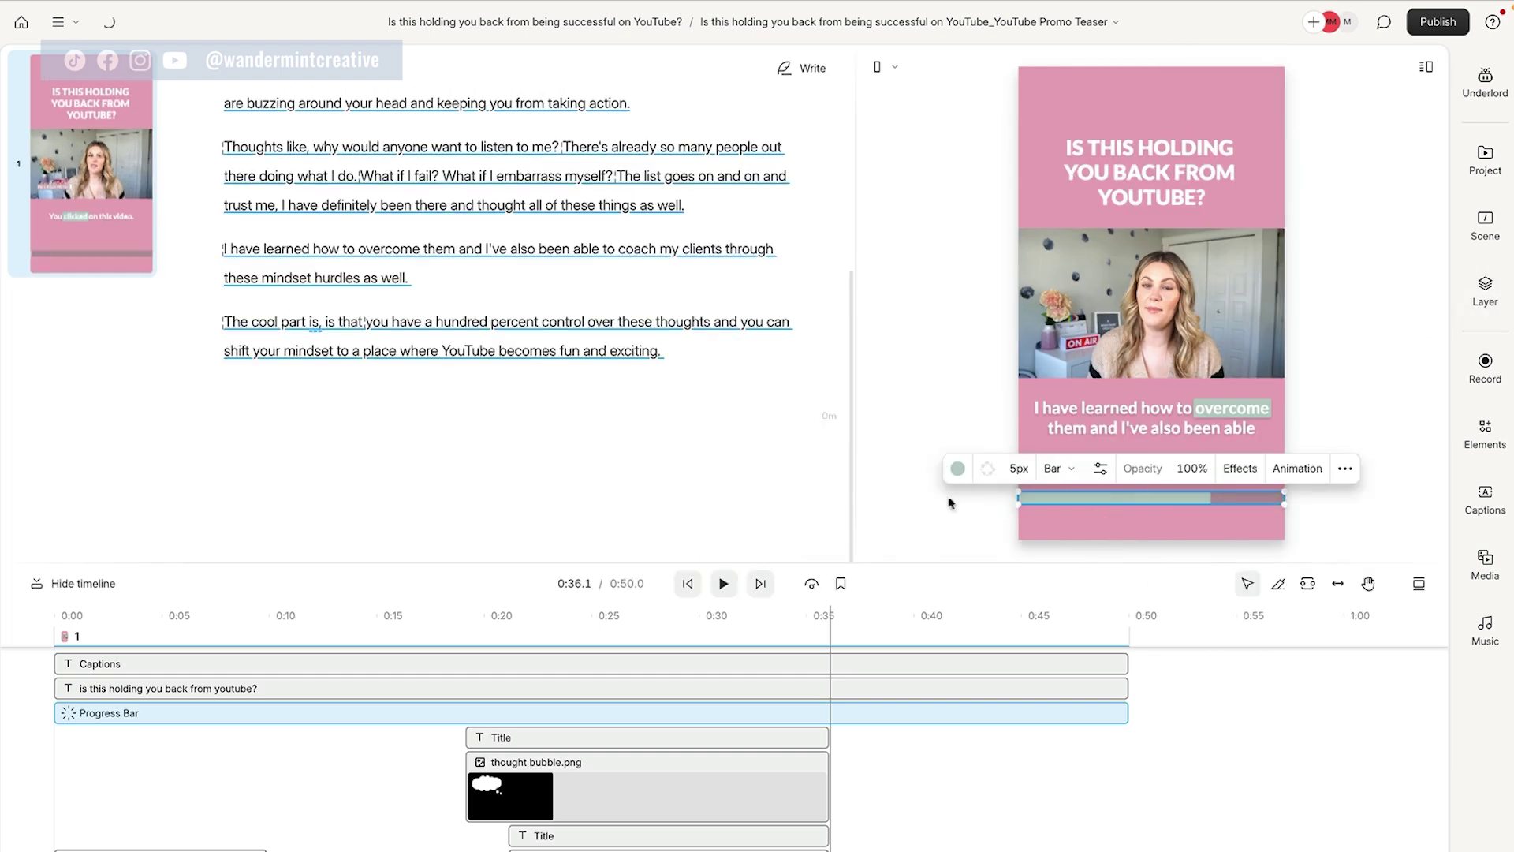
{"action": "left_click_drag", "start_coordinate": [1142, 497], "coordinate": [1141, 466]}
{"action": "left_click", "coordinate": [1362, 380]}
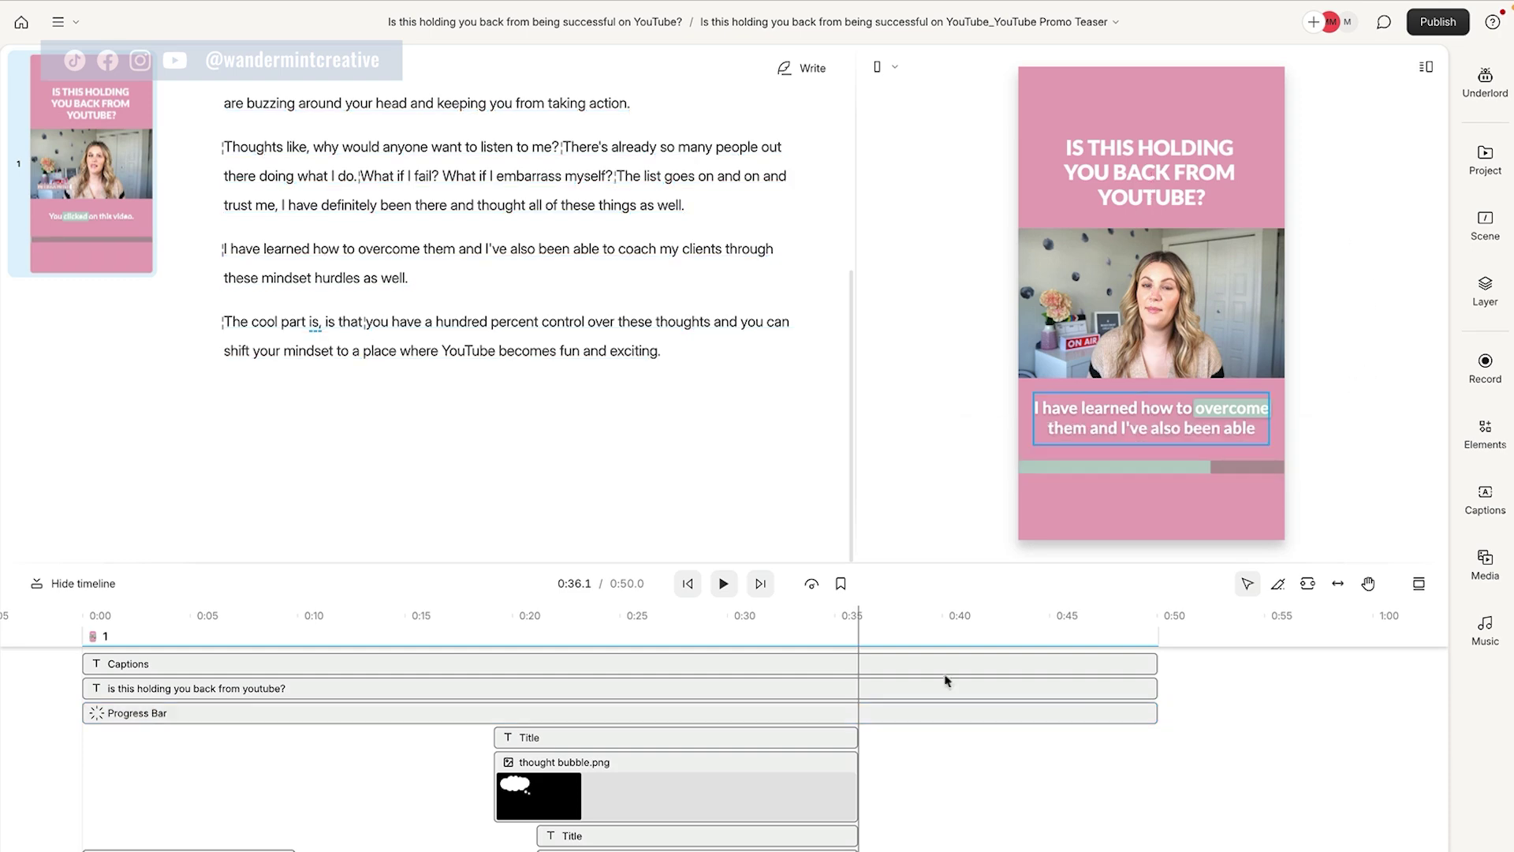
{"action": "left_click", "coordinate": [689, 587]}
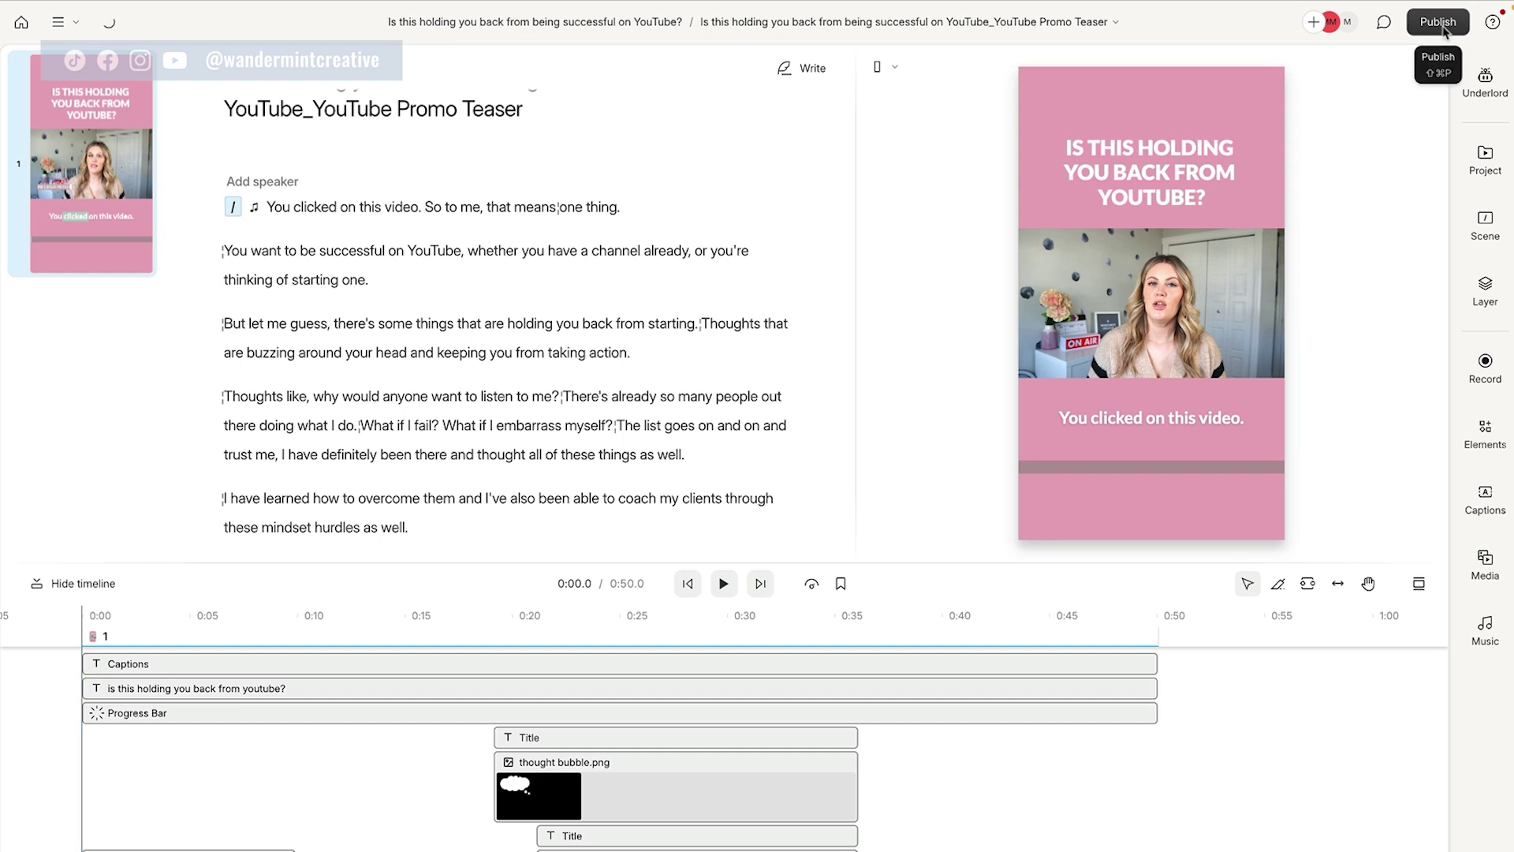
Step: Publish the promo teaser composition as a web link at Max resolution for anyone with the link, and close the publish options
{"action": "left_click", "coordinate": [1444, 26]}
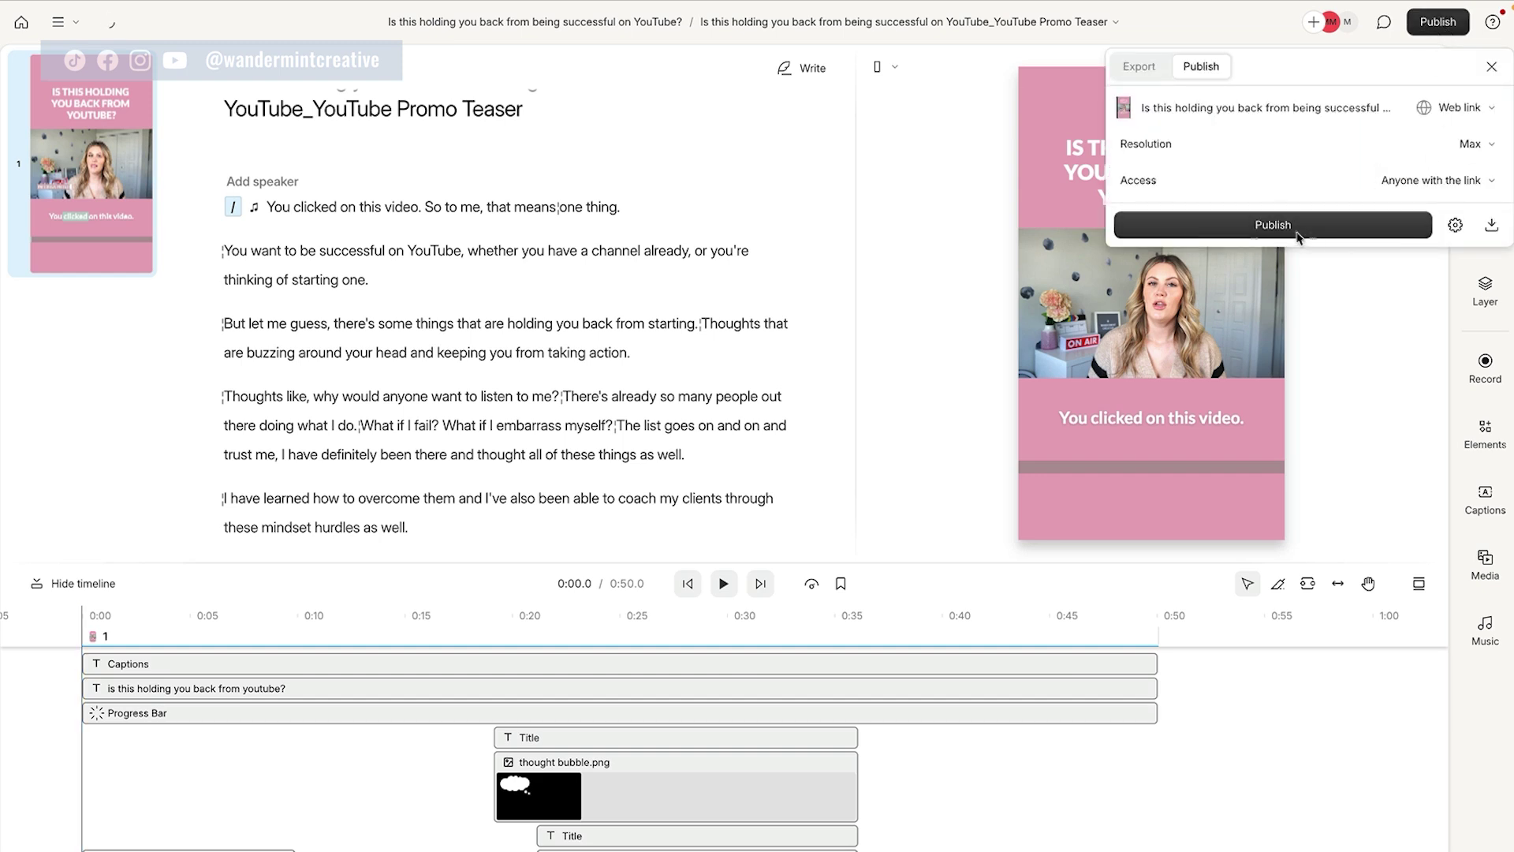
{"action": "left_click", "coordinate": [1175, 229]}
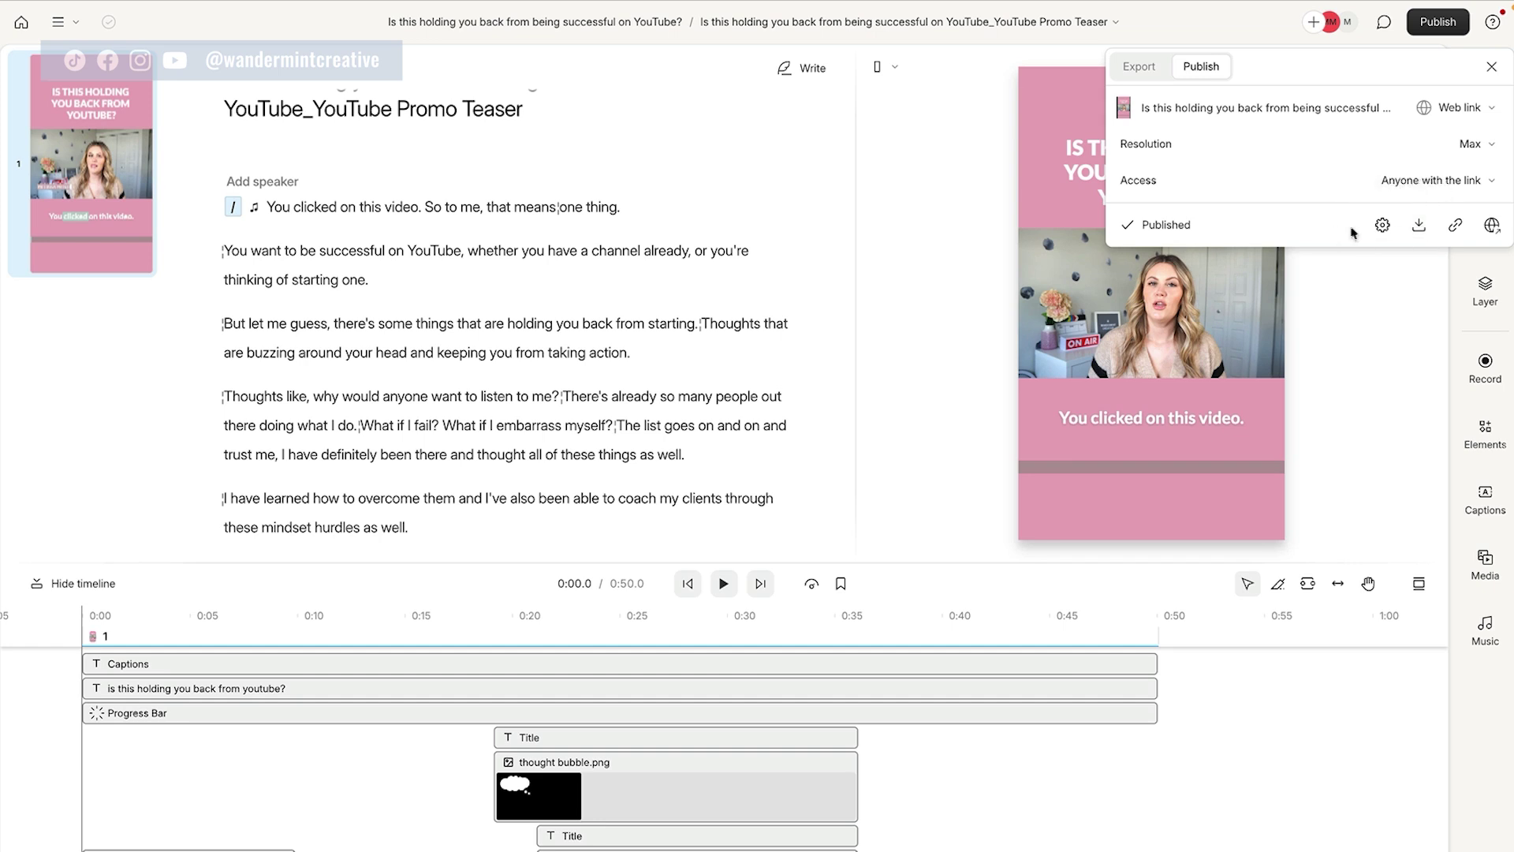
{"action": "left_click", "coordinate": [1378, 371]}
{"action": "left_click", "coordinate": [1161, 344]}
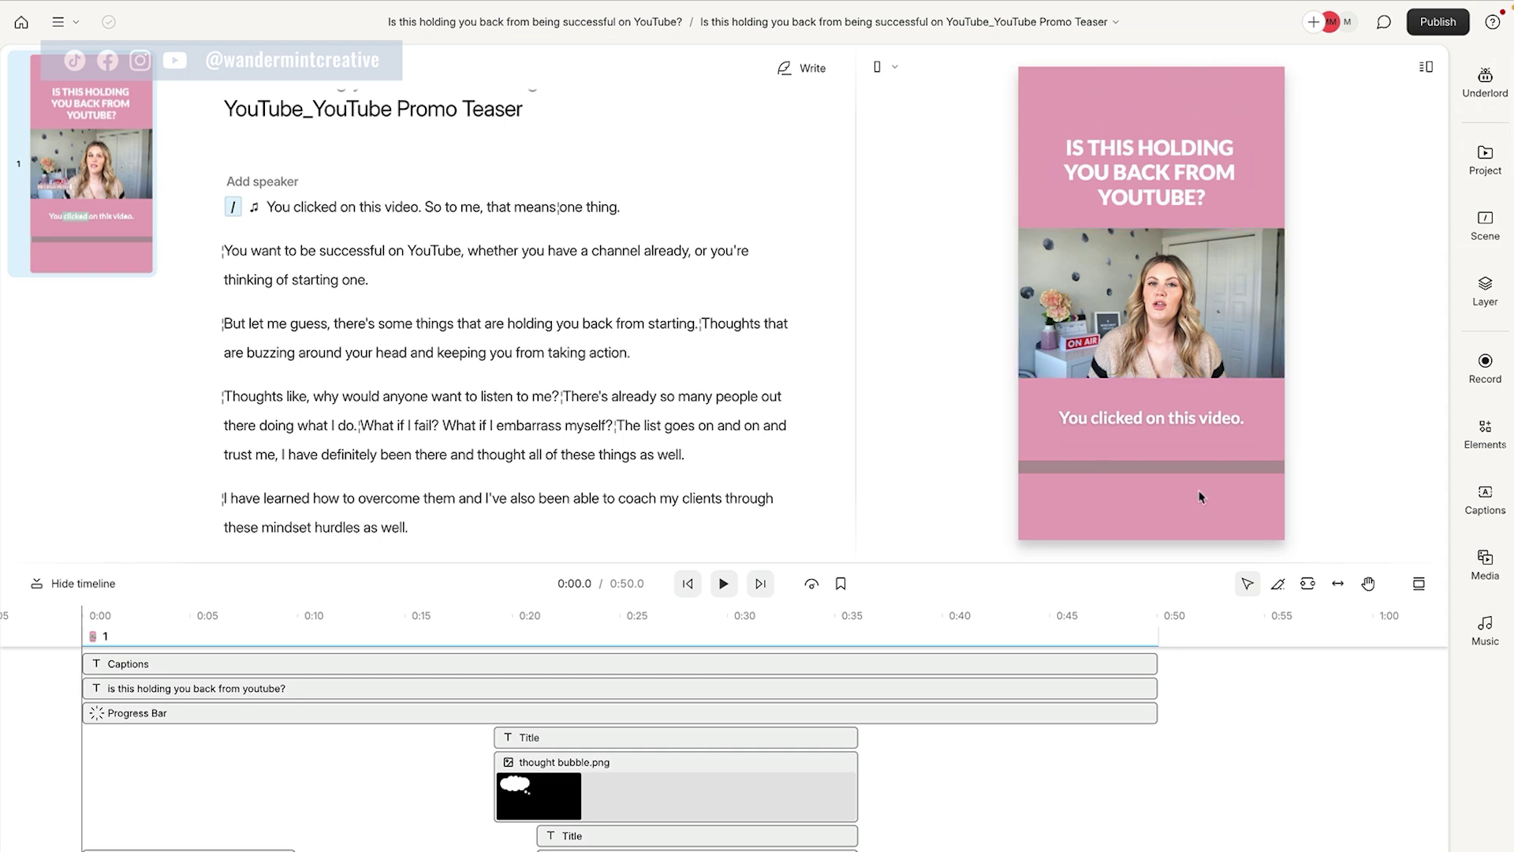
Step: Switch to the original full-length video composition and find the script section beginning "The next thing I want you to do is start small."
{"action": "left_click", "coordinate": [877, 26]}
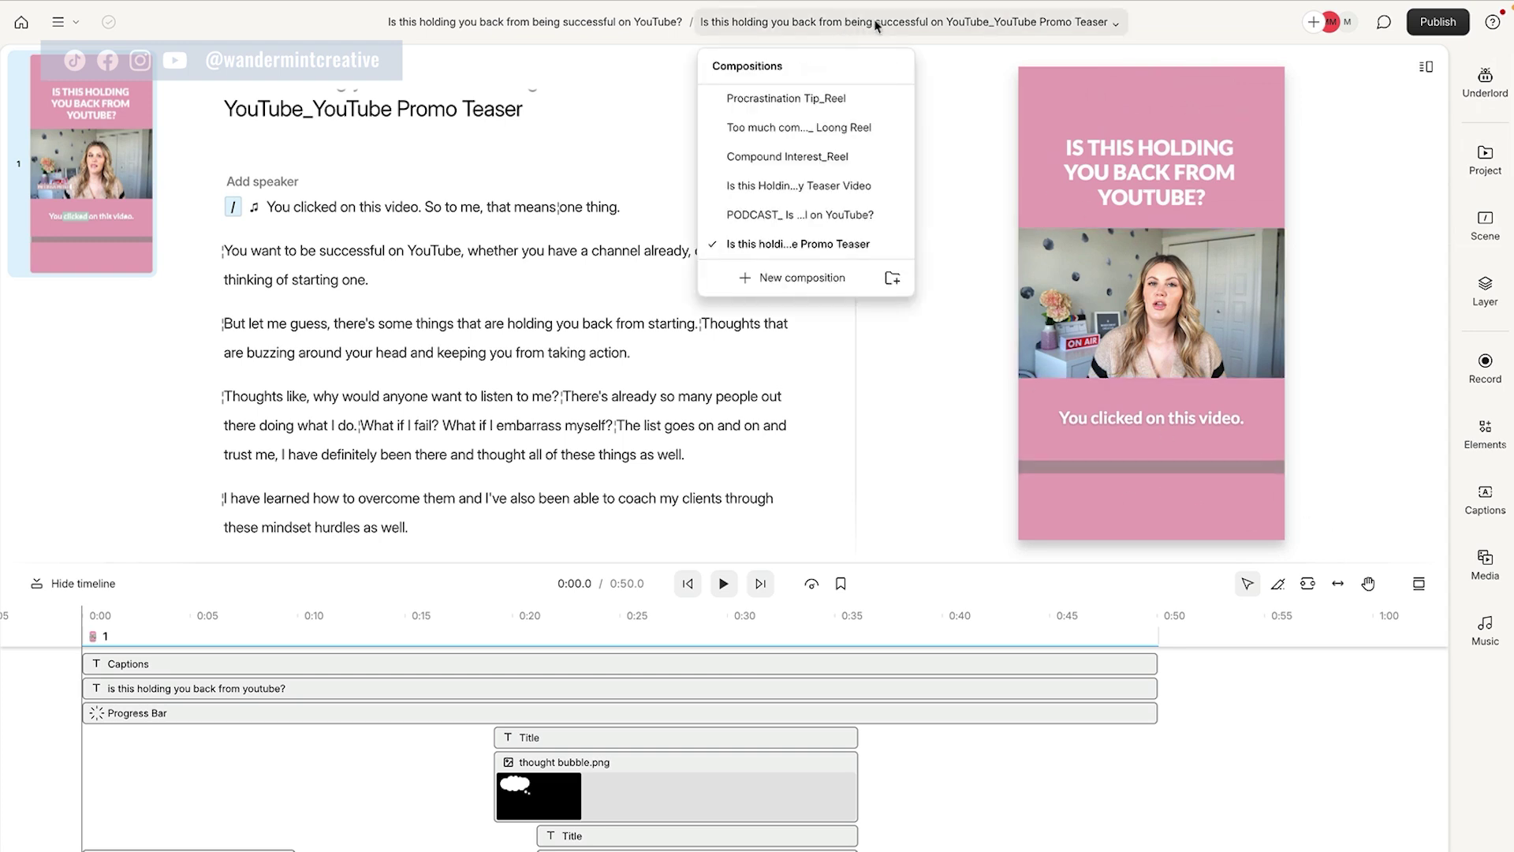
{"action": "left_click", "coordinate": [818, 187]}
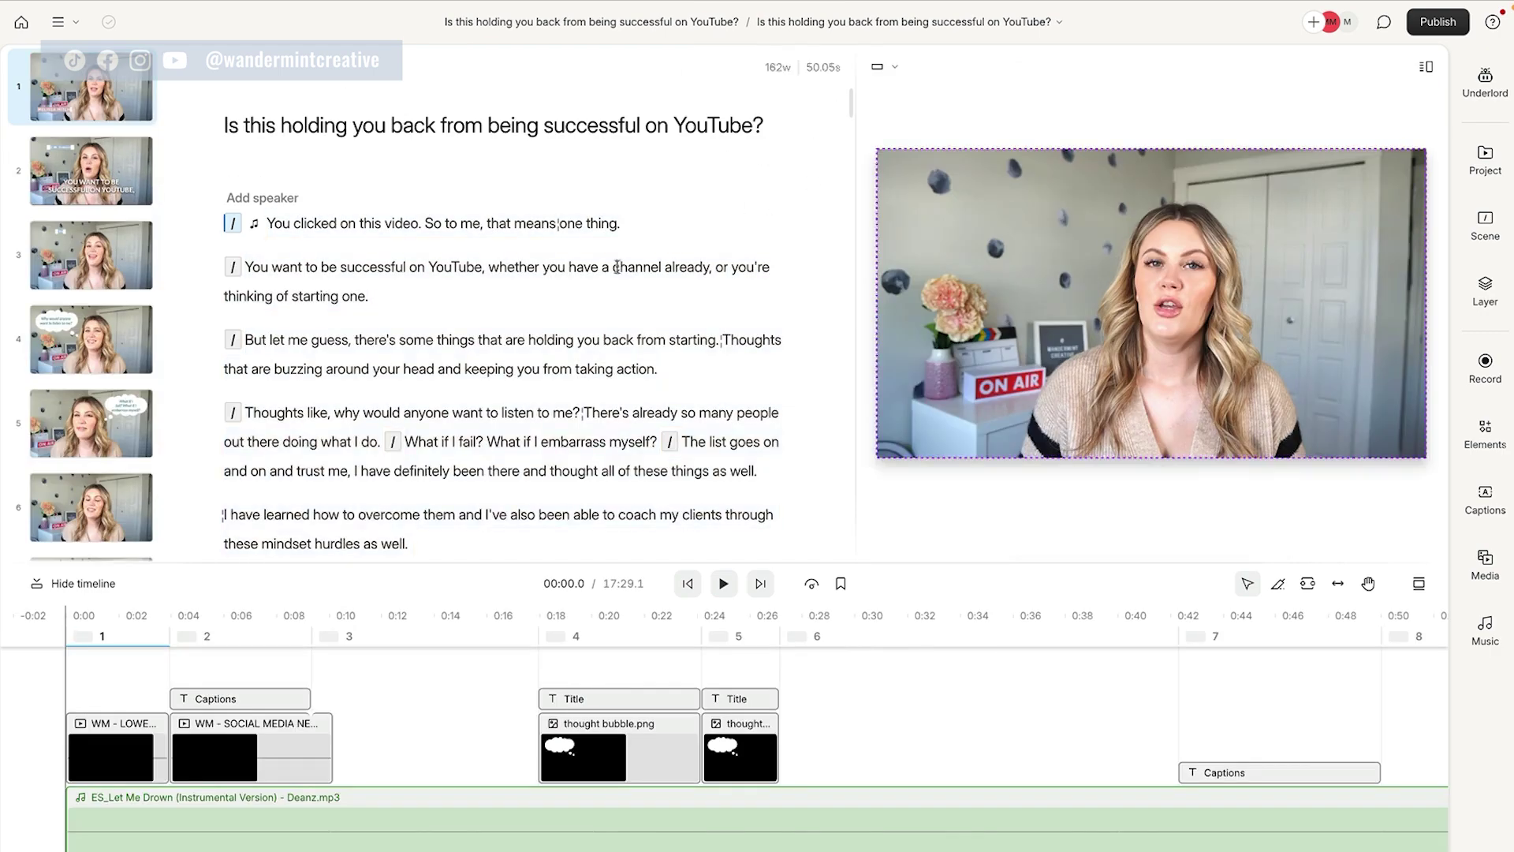
{"action": "scroll", "coordinate": [626, 273], "scroll_direction": "down", "scroll_amount": 15}
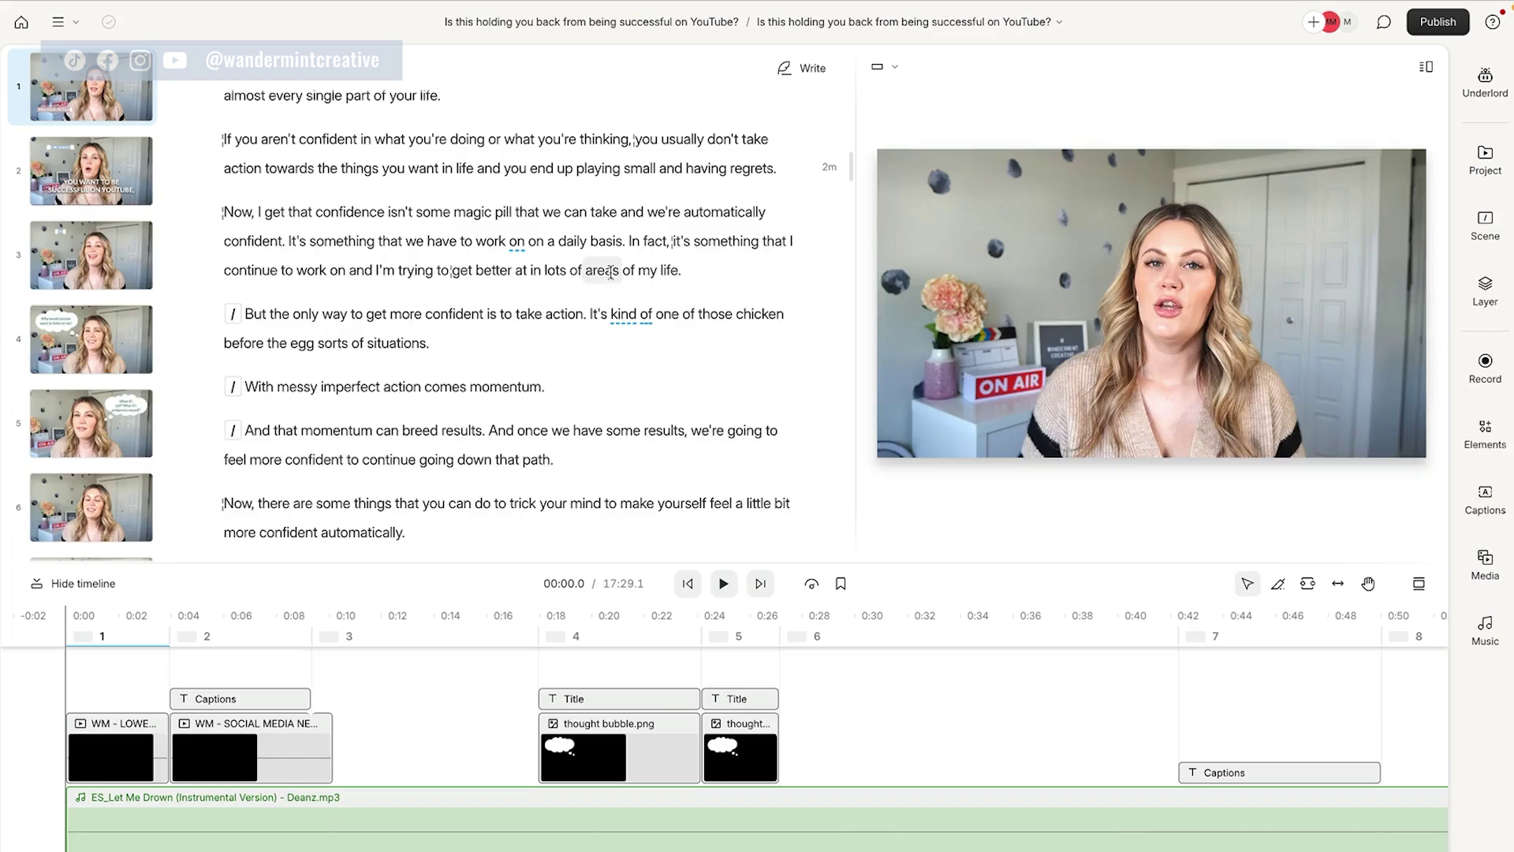
{"action": "scroll", "coordinate": [568, 274], "scroll_direction": "down", "scroll_amount": 10}
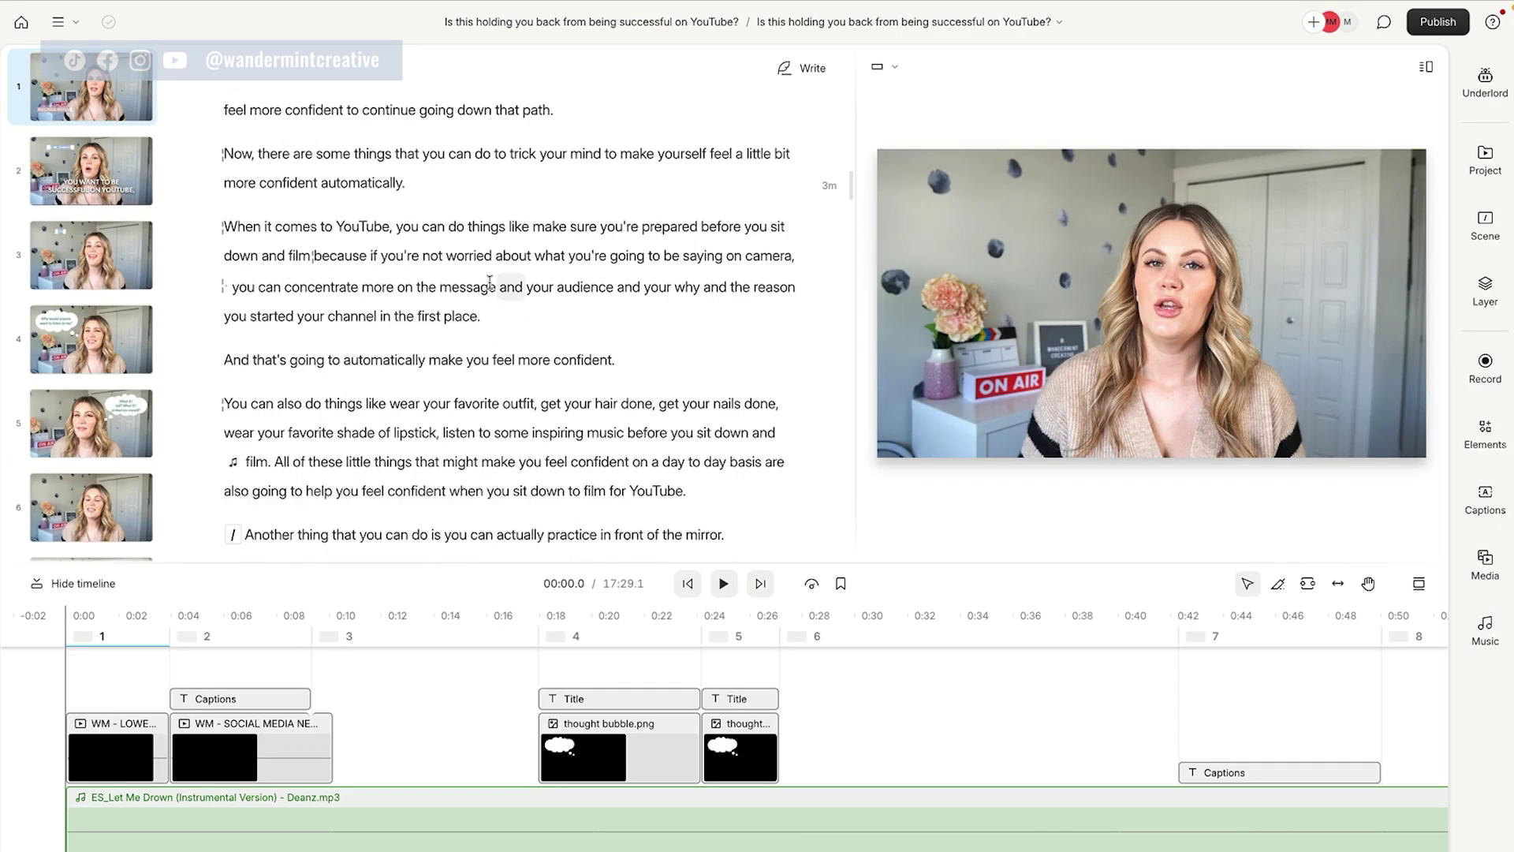
{"action": "scroll", "coordinate": [481, 282], "scroll_direction": "down", "scroll_amount": 5}
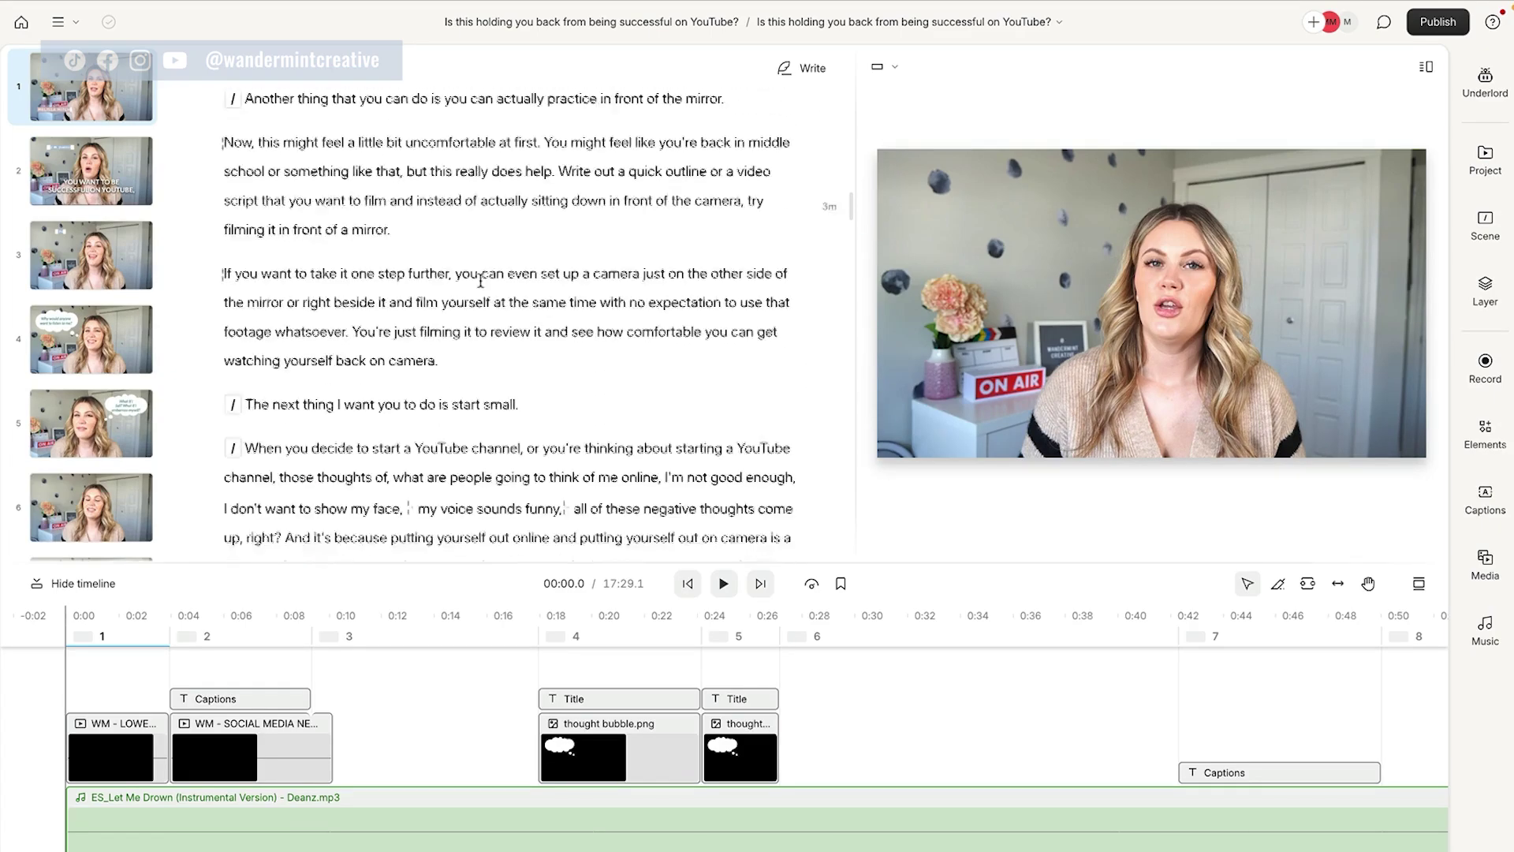
{"action": "scroll", "coordinate": [480, 279], "scroll_direction": "down", "scroll_amount": 1}
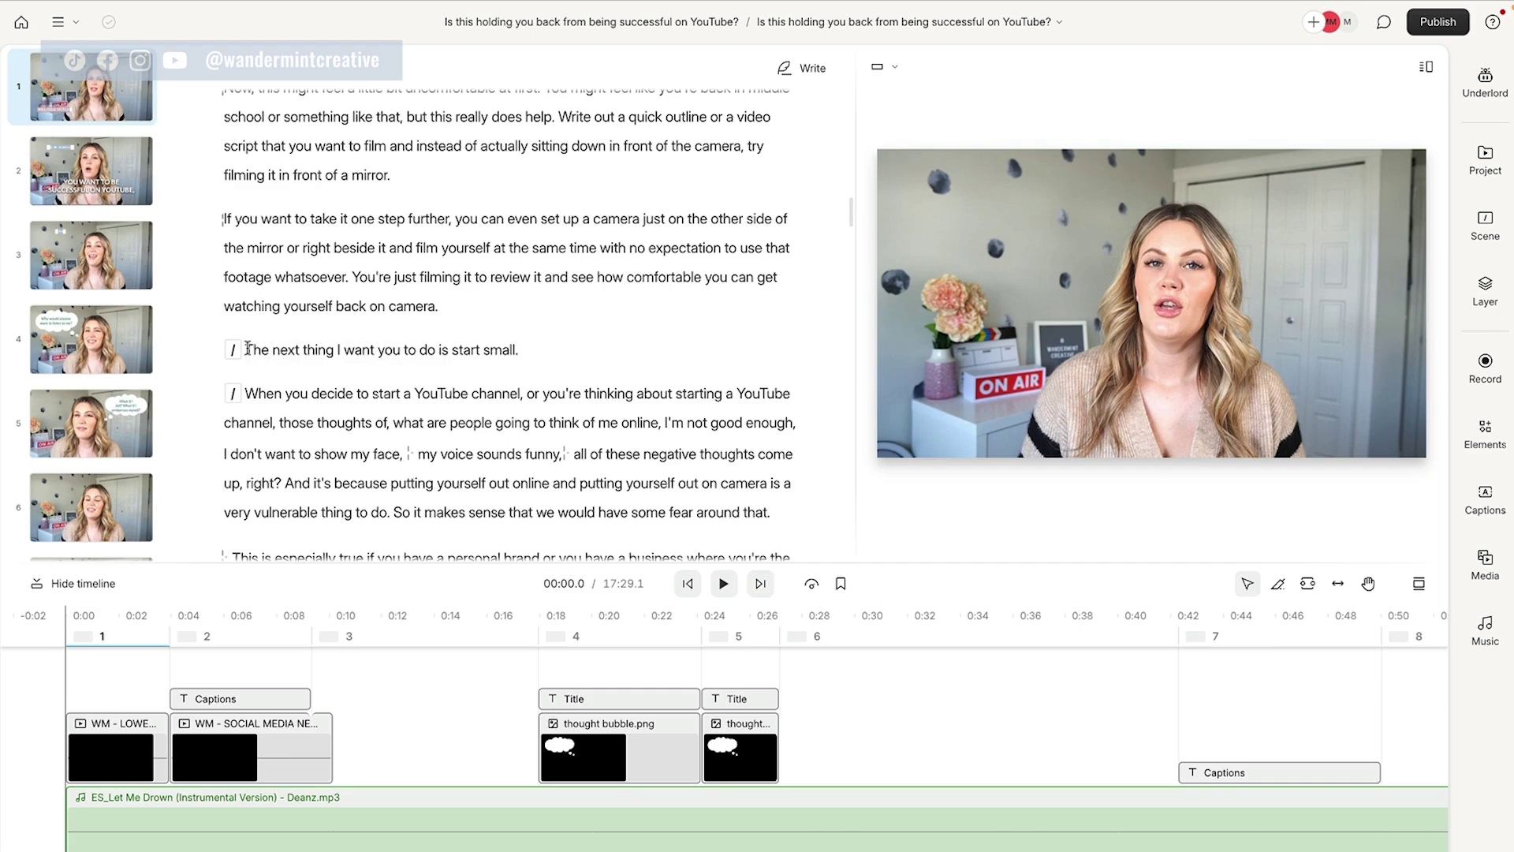
Step: Duplicate the script from "The next thing I want you to do" through "going to feel a lot easier" to a new composition and open it
{"action": "left_click_drag", "start_coordinate": [315, 348], "coordinate": [458, 413]}
{"action": "right_click", "coordinate": [460, 413]}
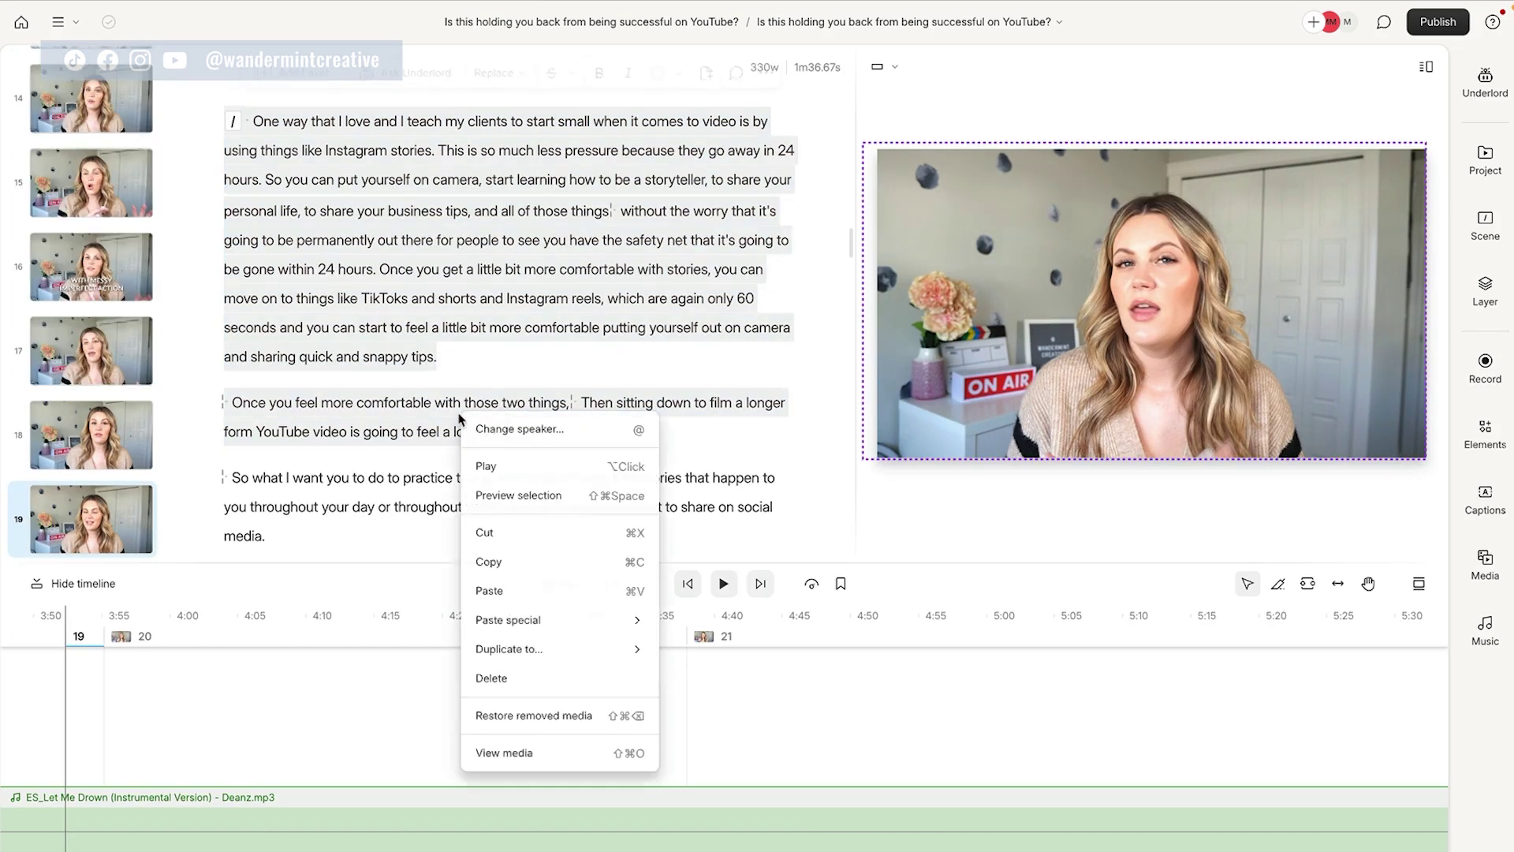
{"action": "mouse_move", "coordinate": [541, 649]}
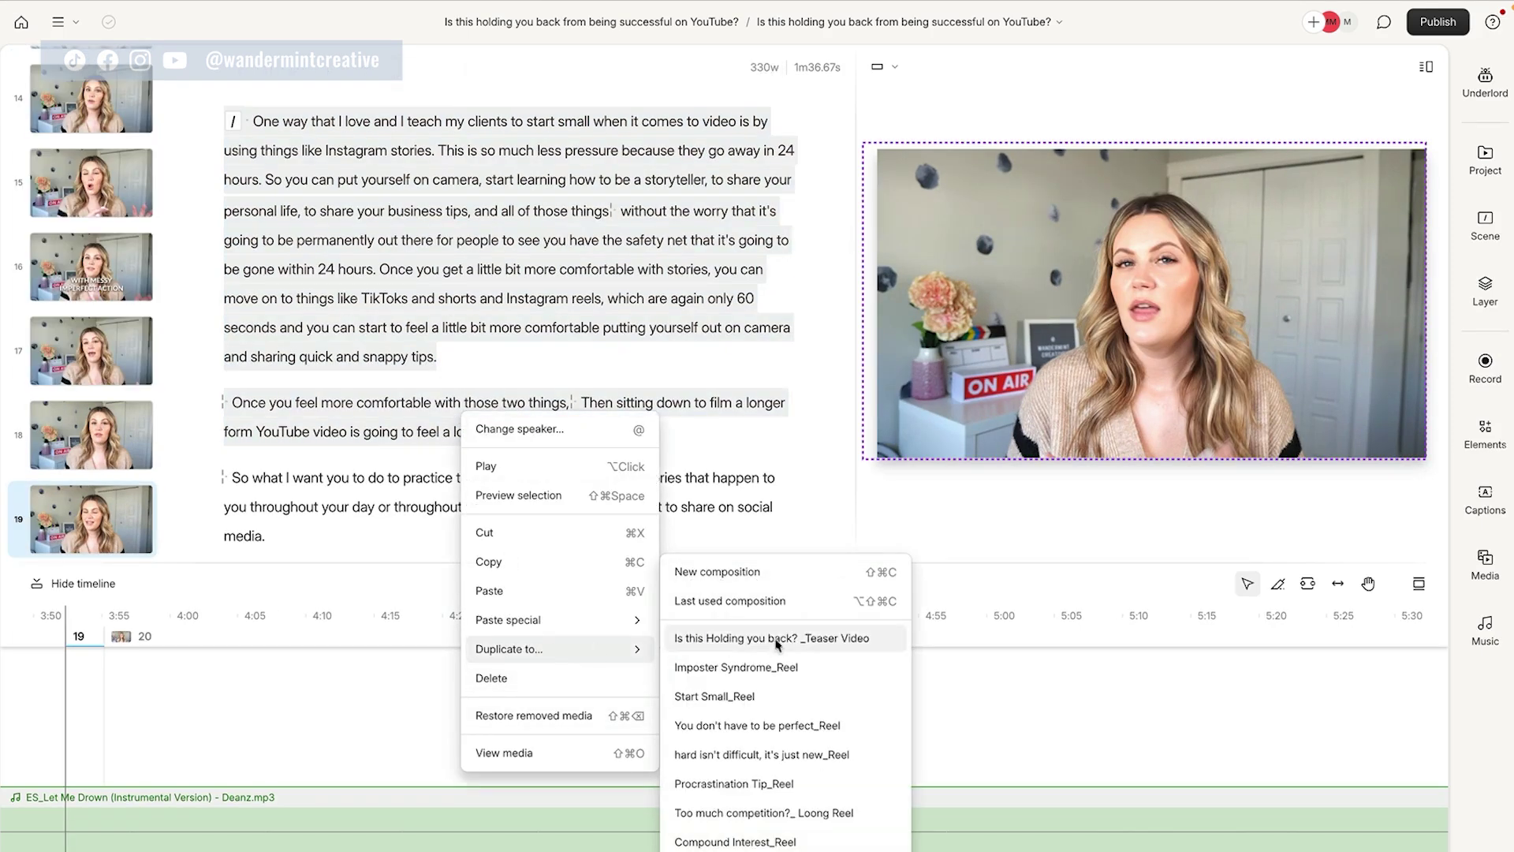
{"action": "left_click", "coordinate": [757, 574]}
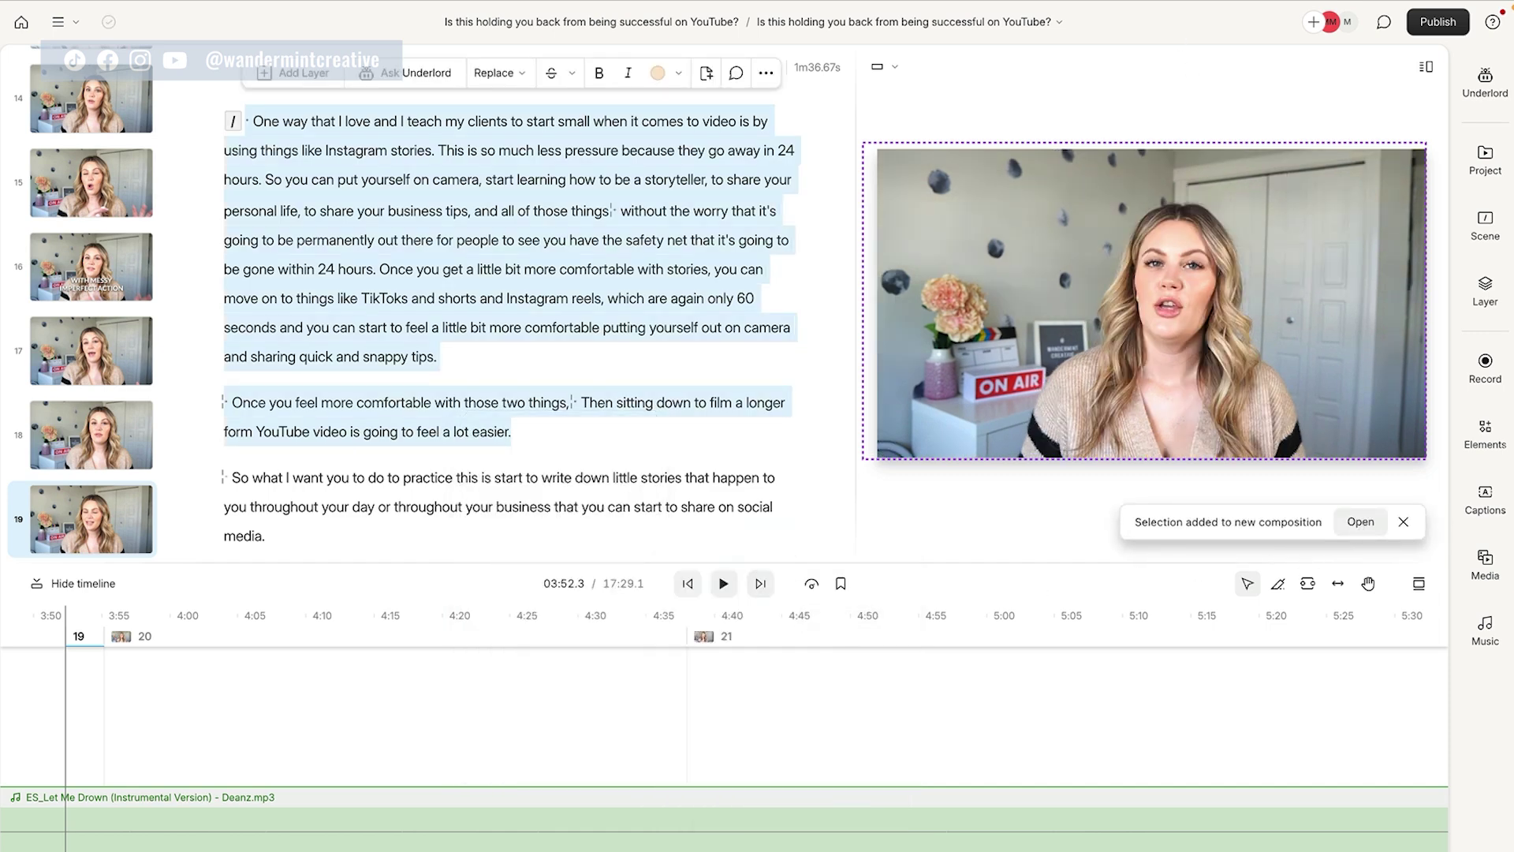
{"action": "left_click", "coordinate": [1362, 522]}
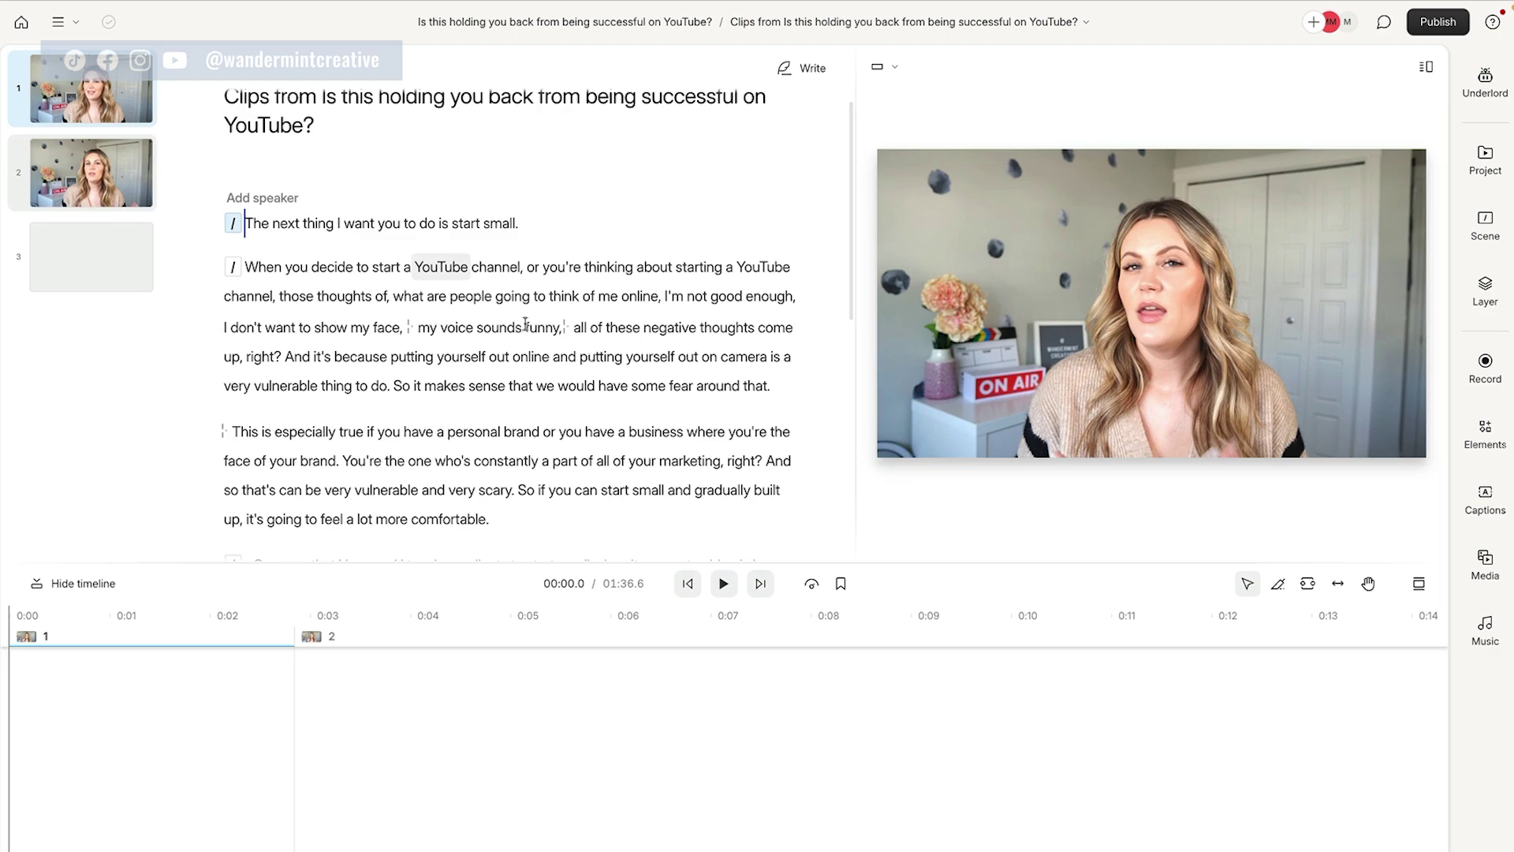
Step: Remove the scene breaks before "When you decide" and "One way that I love", and the pauses before "One way" and "This is especially"
{"action": "scroll", "coordinate": [484, 433], "scroll_direction": "down", "scroll_amount": 10}
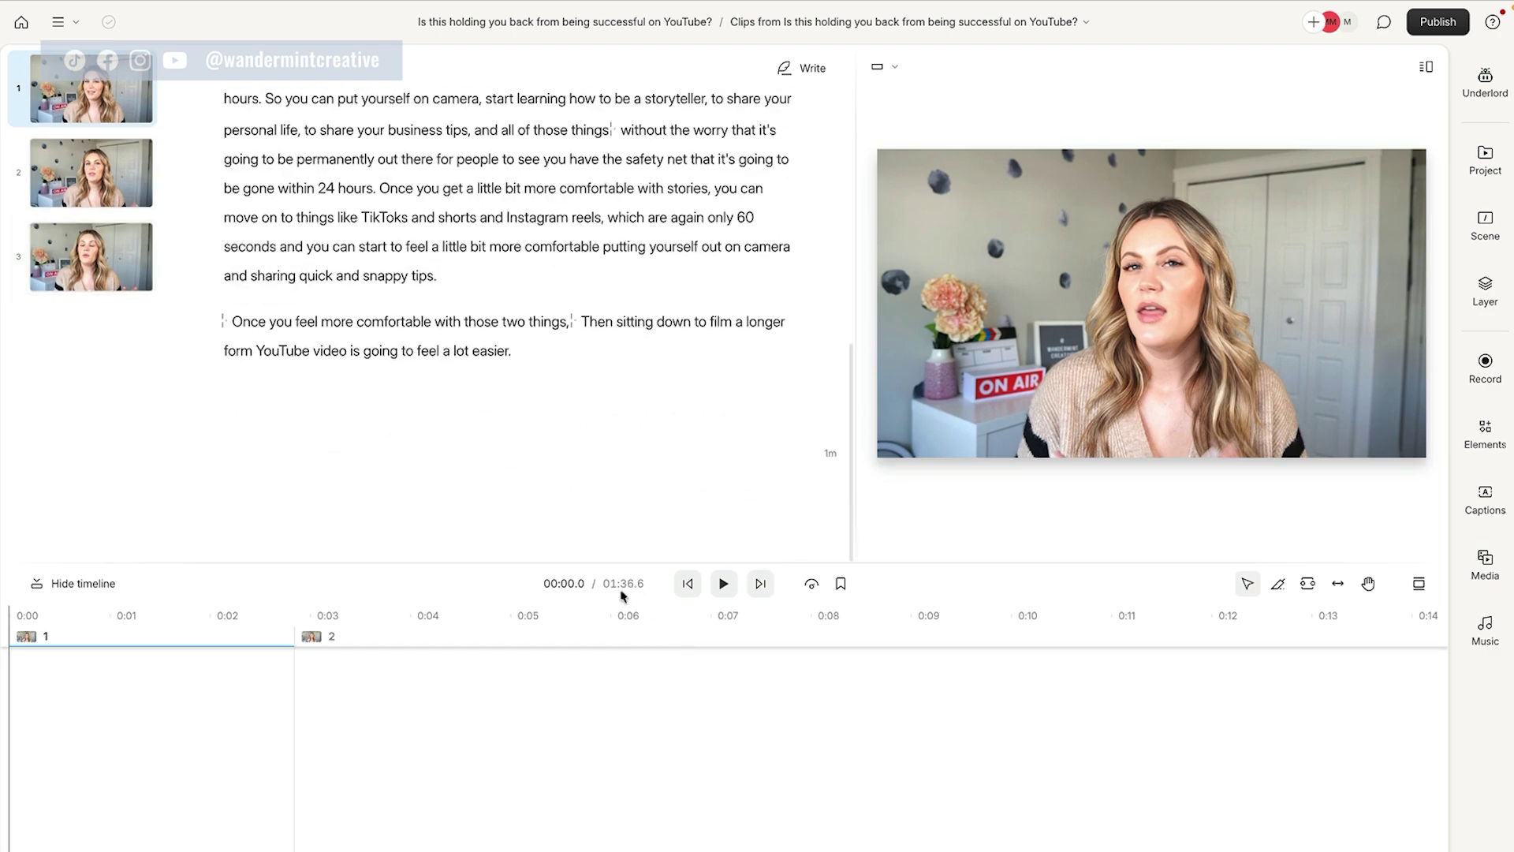
{"action": "scroll", "coordinate": [500, 443], "scroll_direction": "up", "scroll_amount": 10}
{"action": "scroll", "coordinate": [495, 377], "scroll_direction": "up", "scroll_amount": 2}
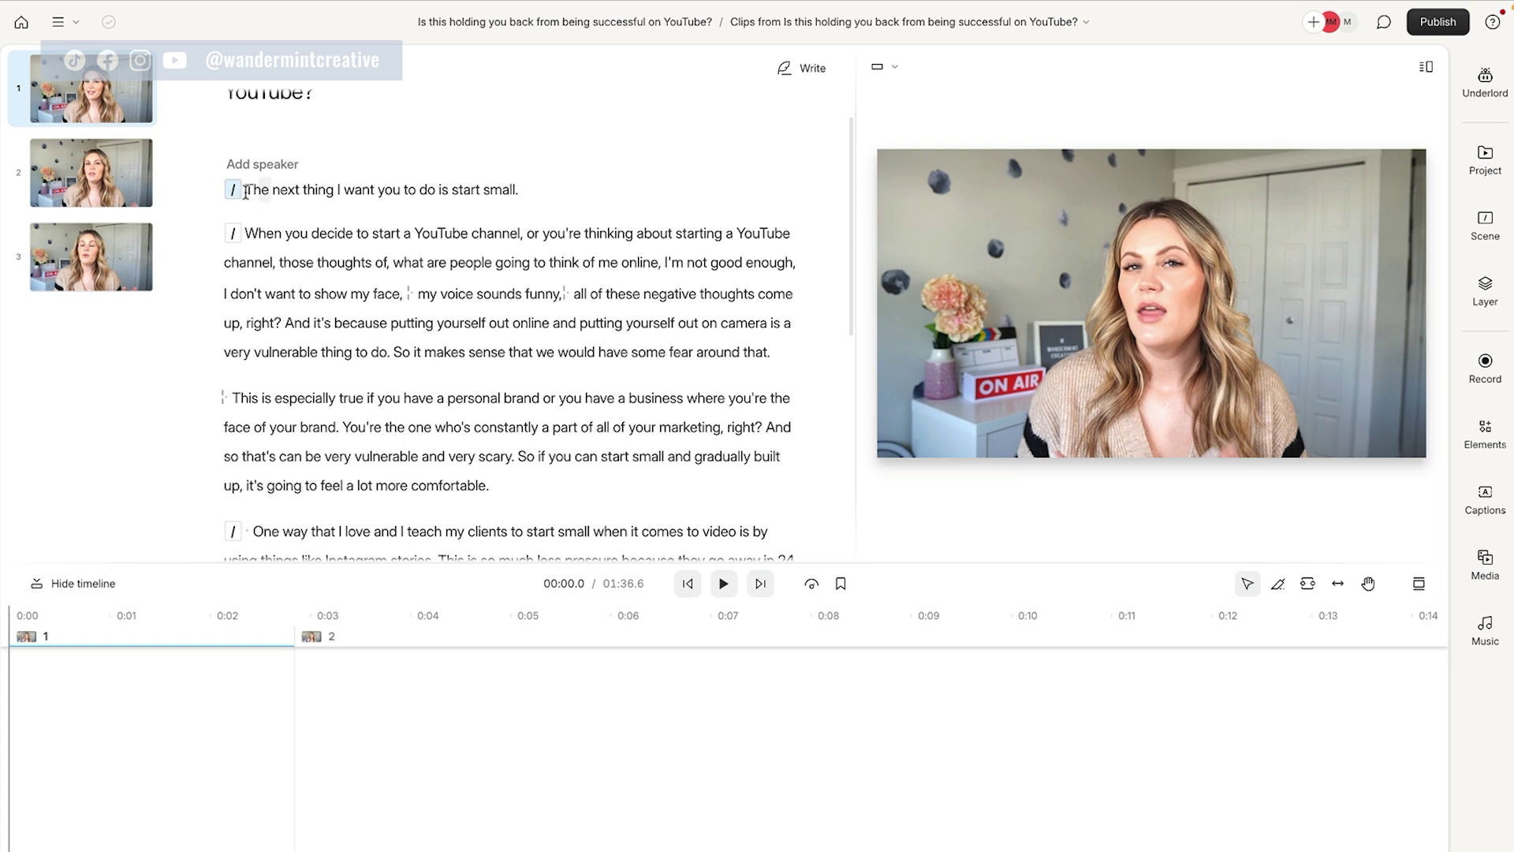
{"action": "left_click", "coordinate": [244, 233]}
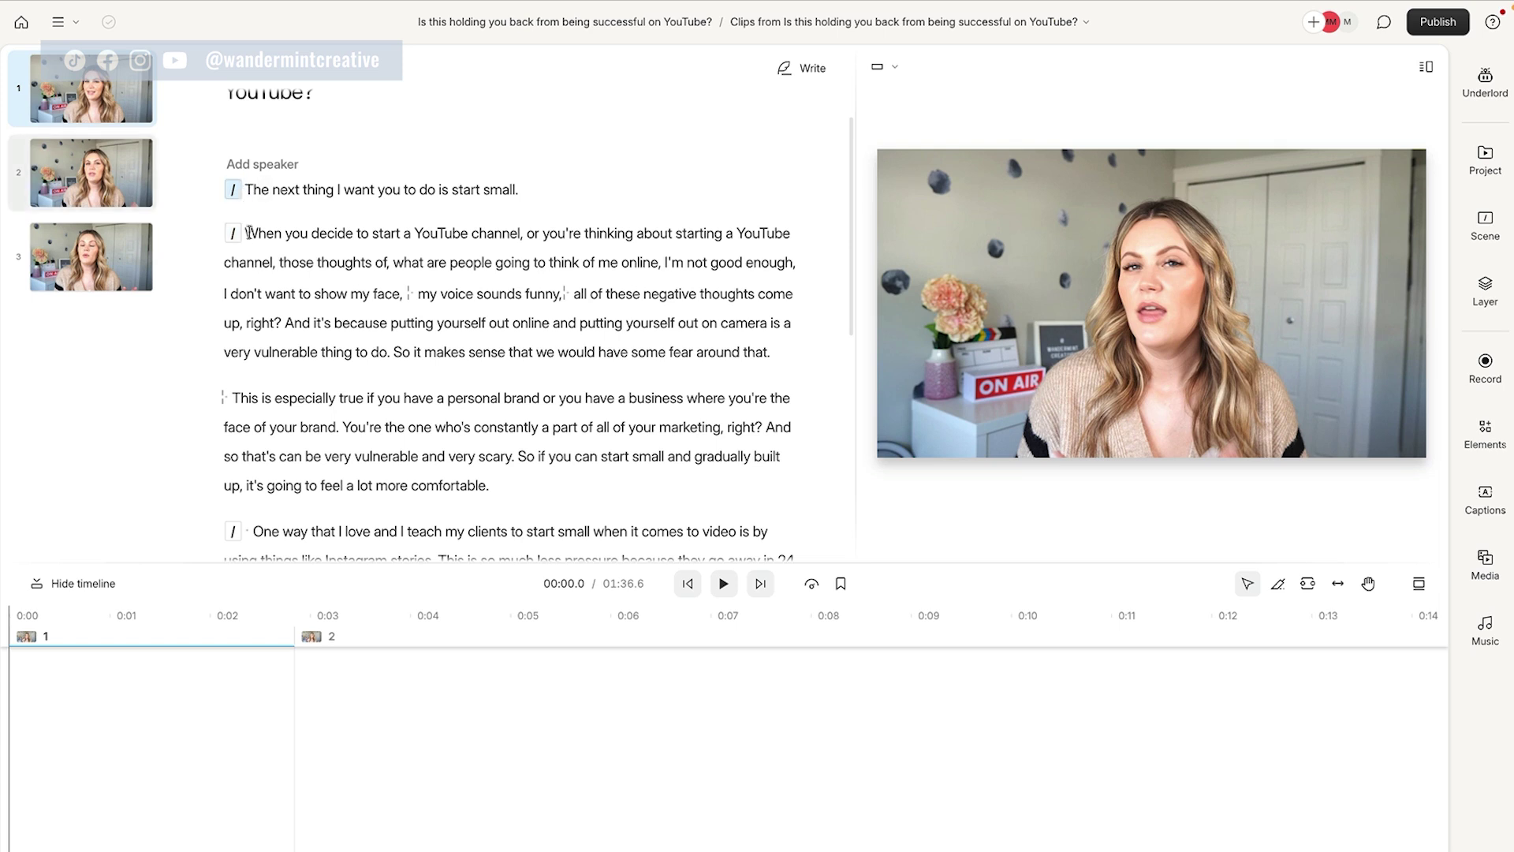
{"action": "double_click", "coordinate": [263, 233]}
{"action": "key", "text": "ctrl+z"}
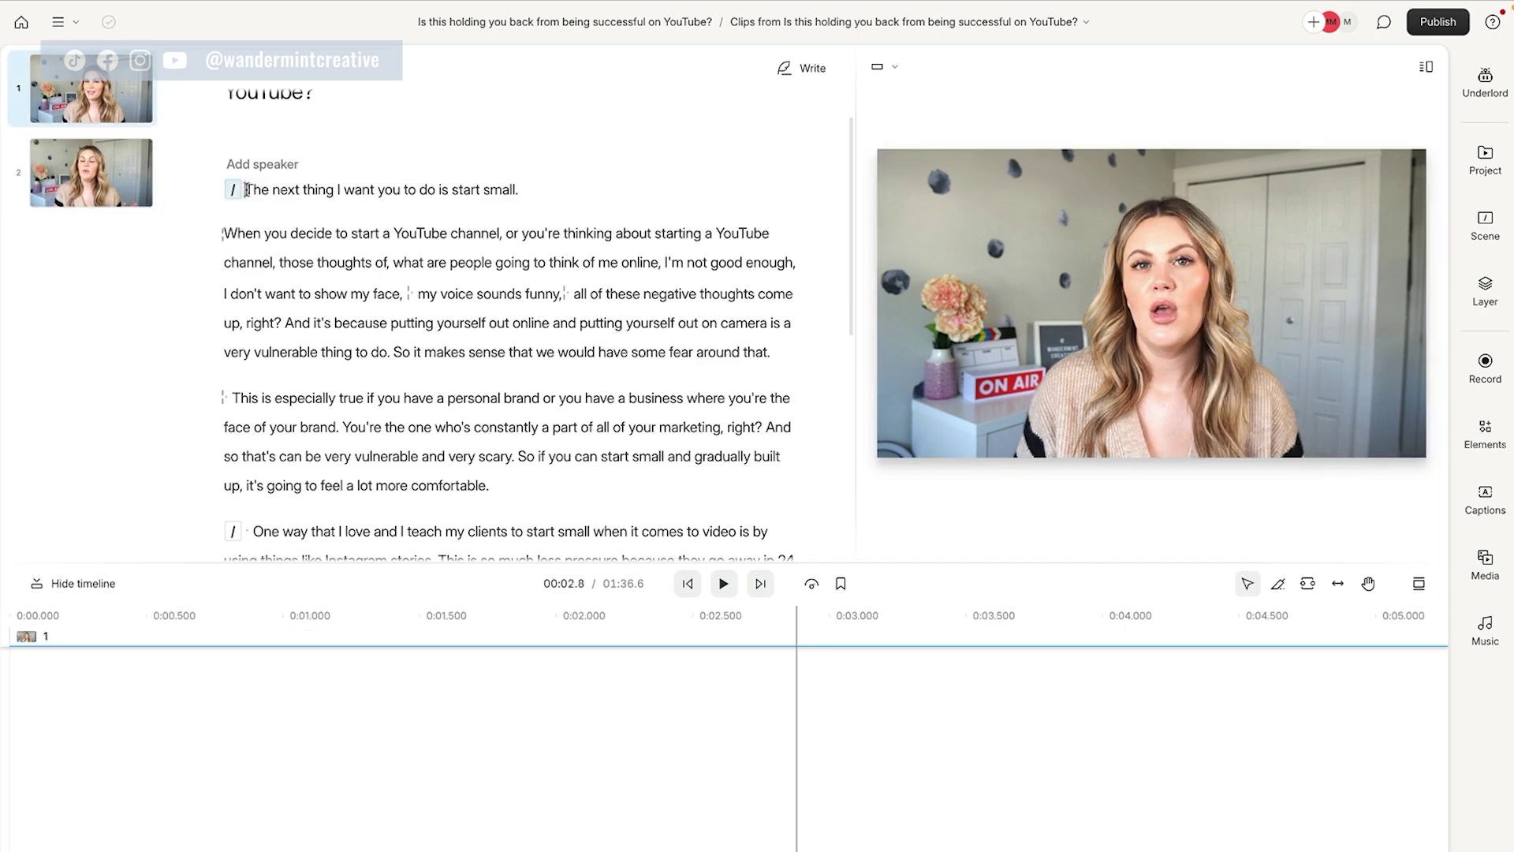
{"action": "key", "text": "ctrl+z"}
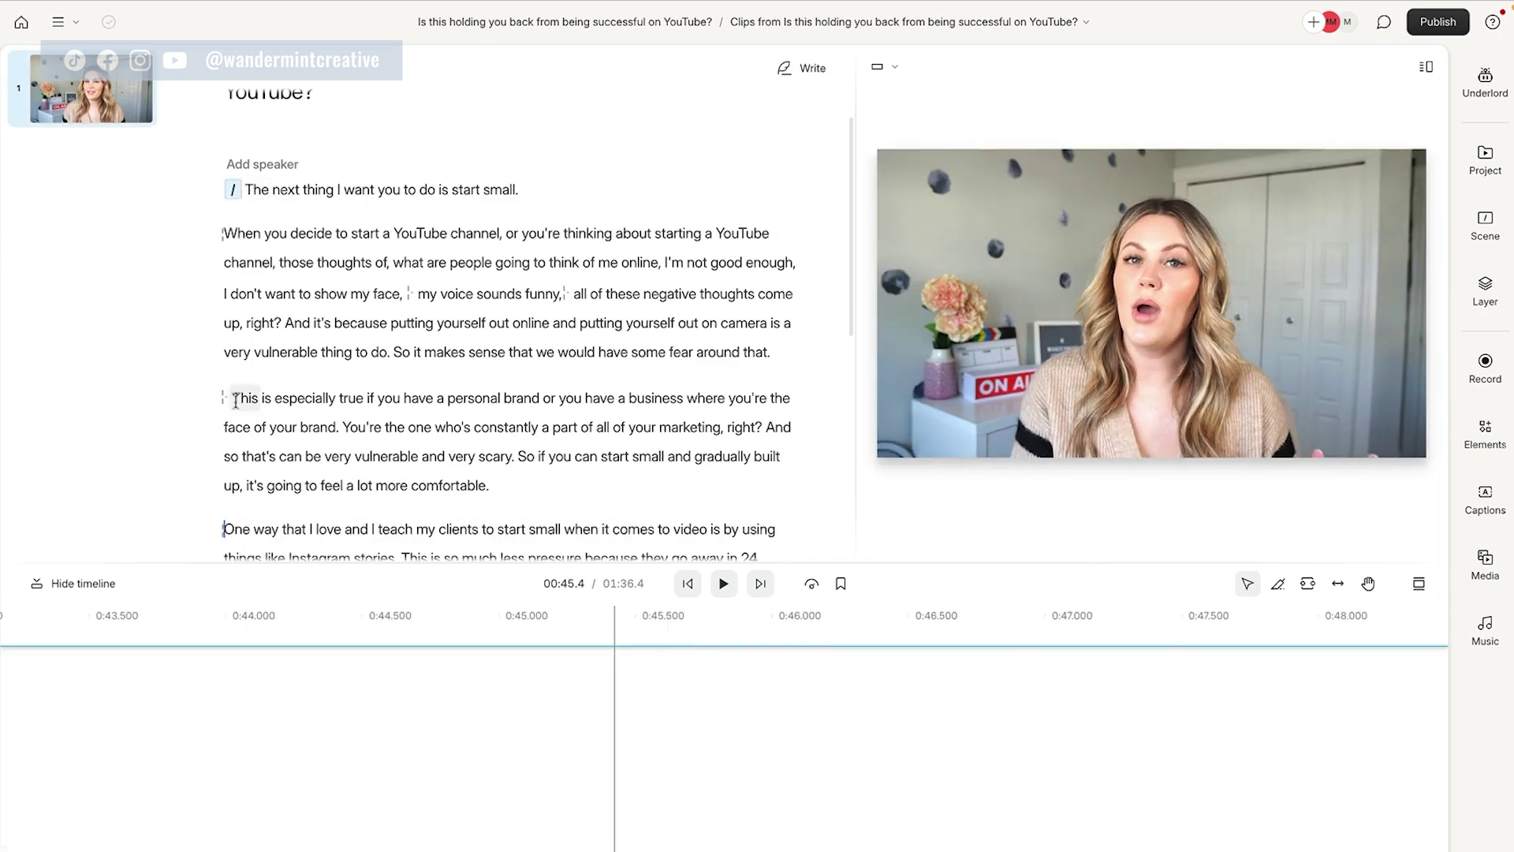
{"action": "key", "text": "ctrl+z"}
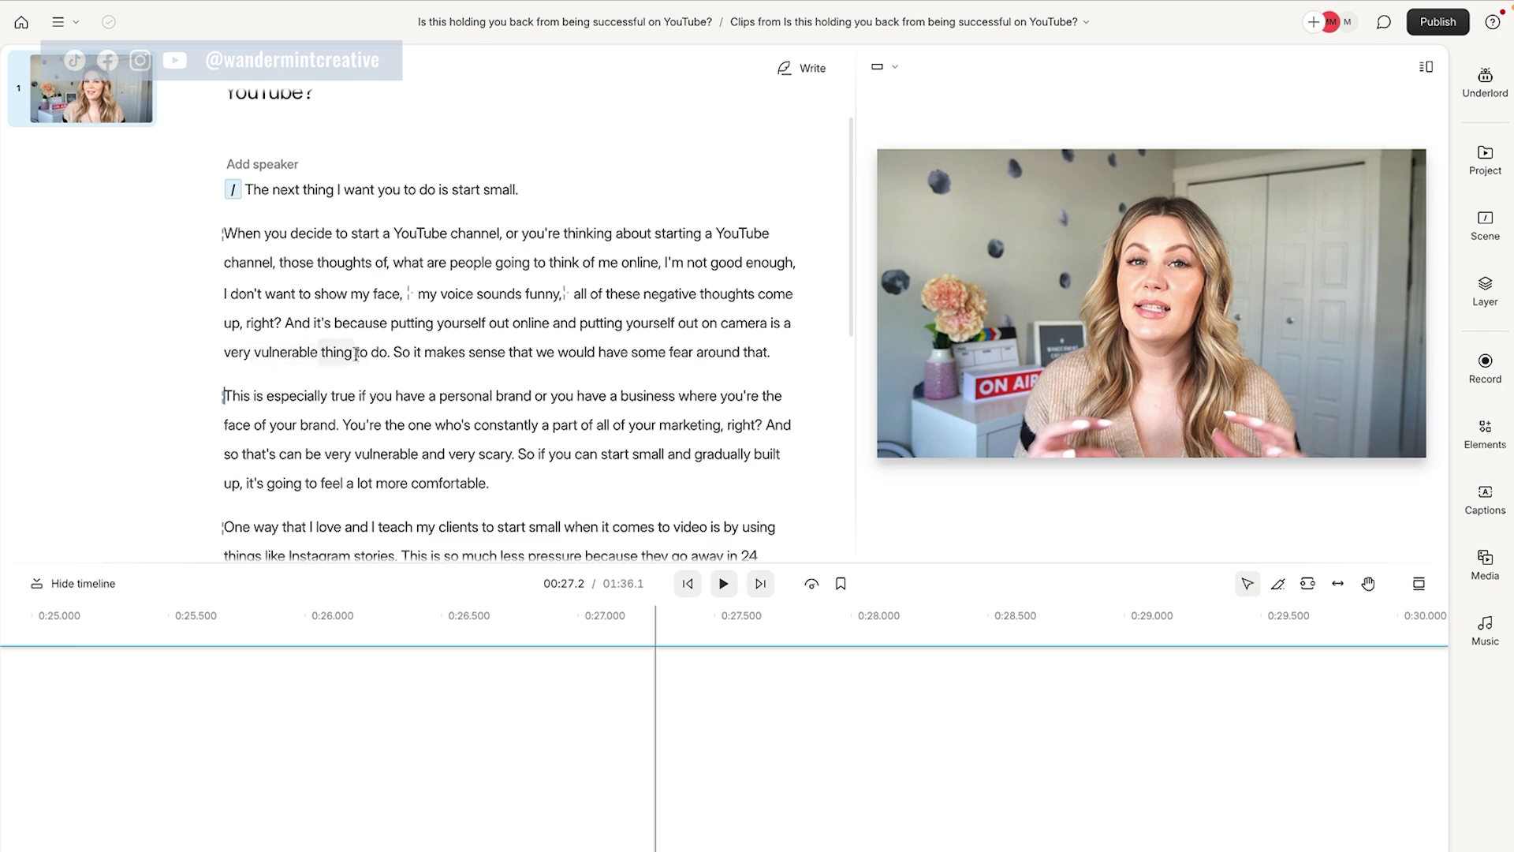
Step: Delete the opening sentence "The next thing I want you to do is start small" and everything after "they go away in 24 hours."
{"action": "key", "text": "ctrl+z"}
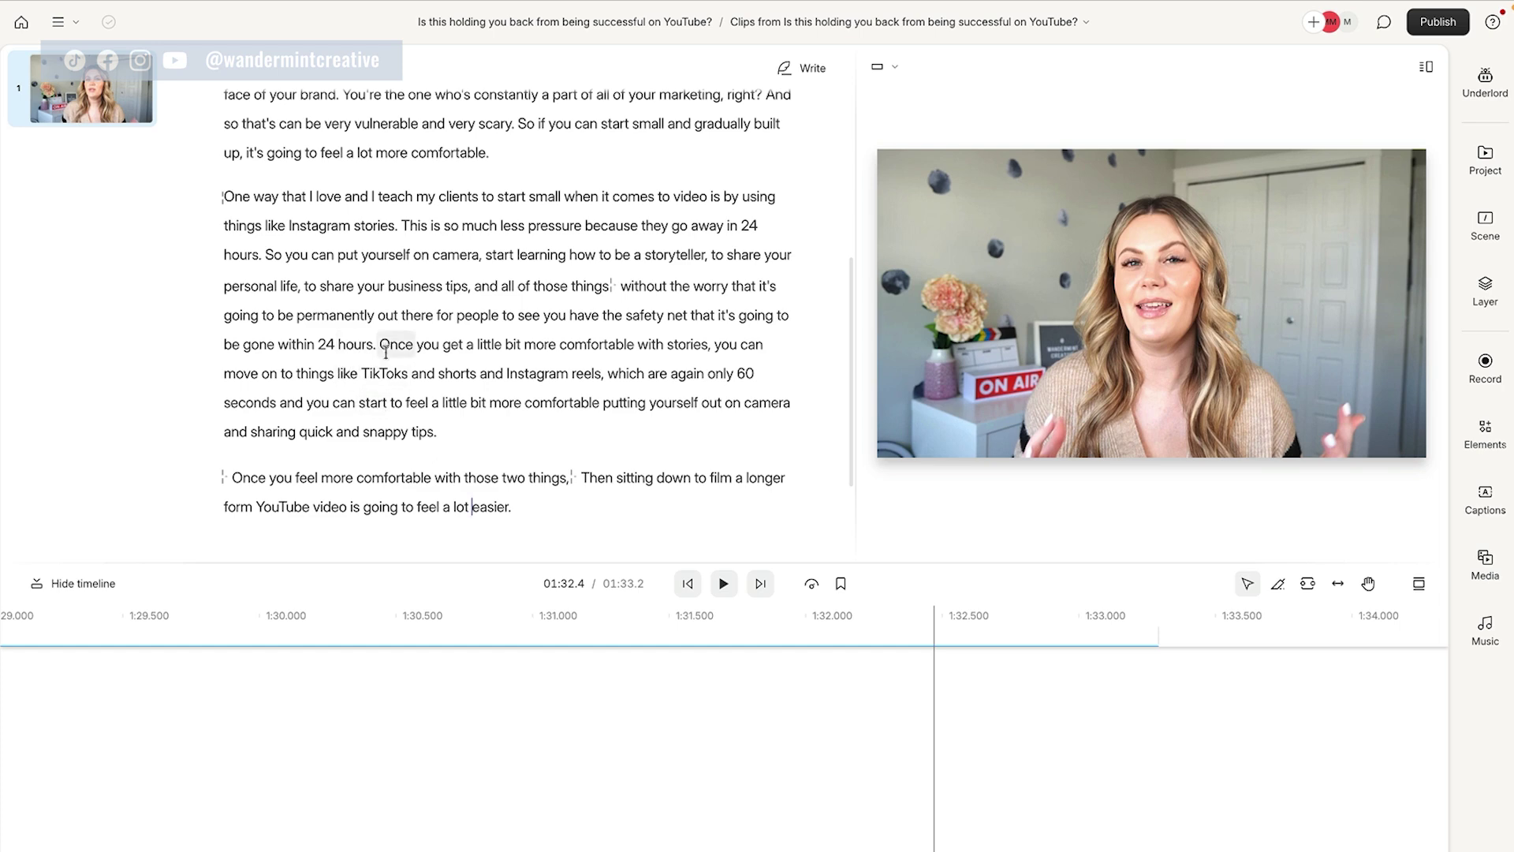
{"action": "triple_click", "coordinate": [361, 346]}
{"action": "key", "text": "BackSpace"}
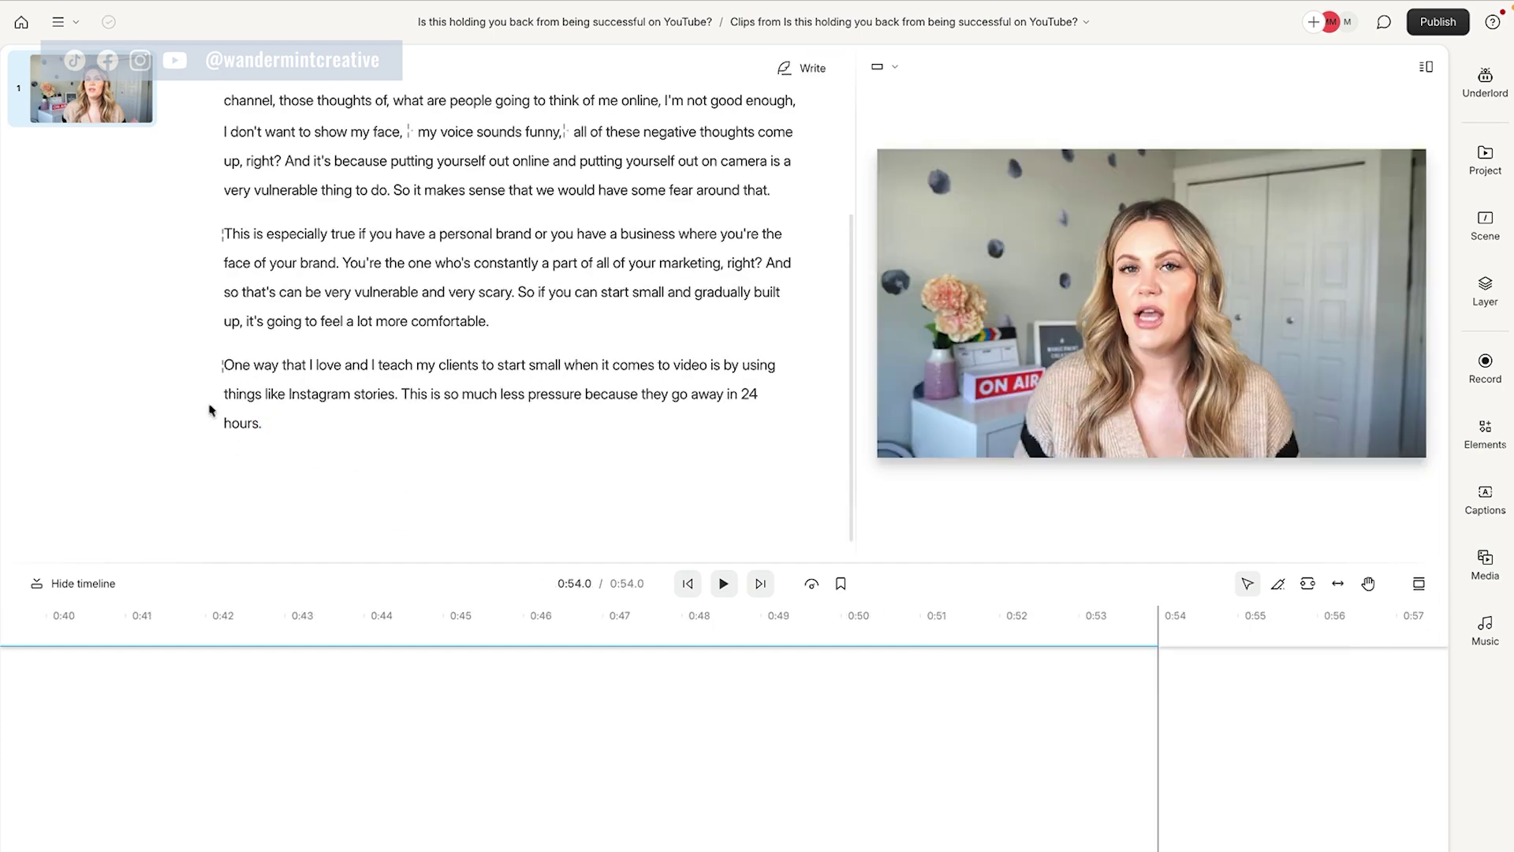
{"action": "scroll", "coordinate": [216, 426], "scroll_direction": "up", "scroll_amount": 3}
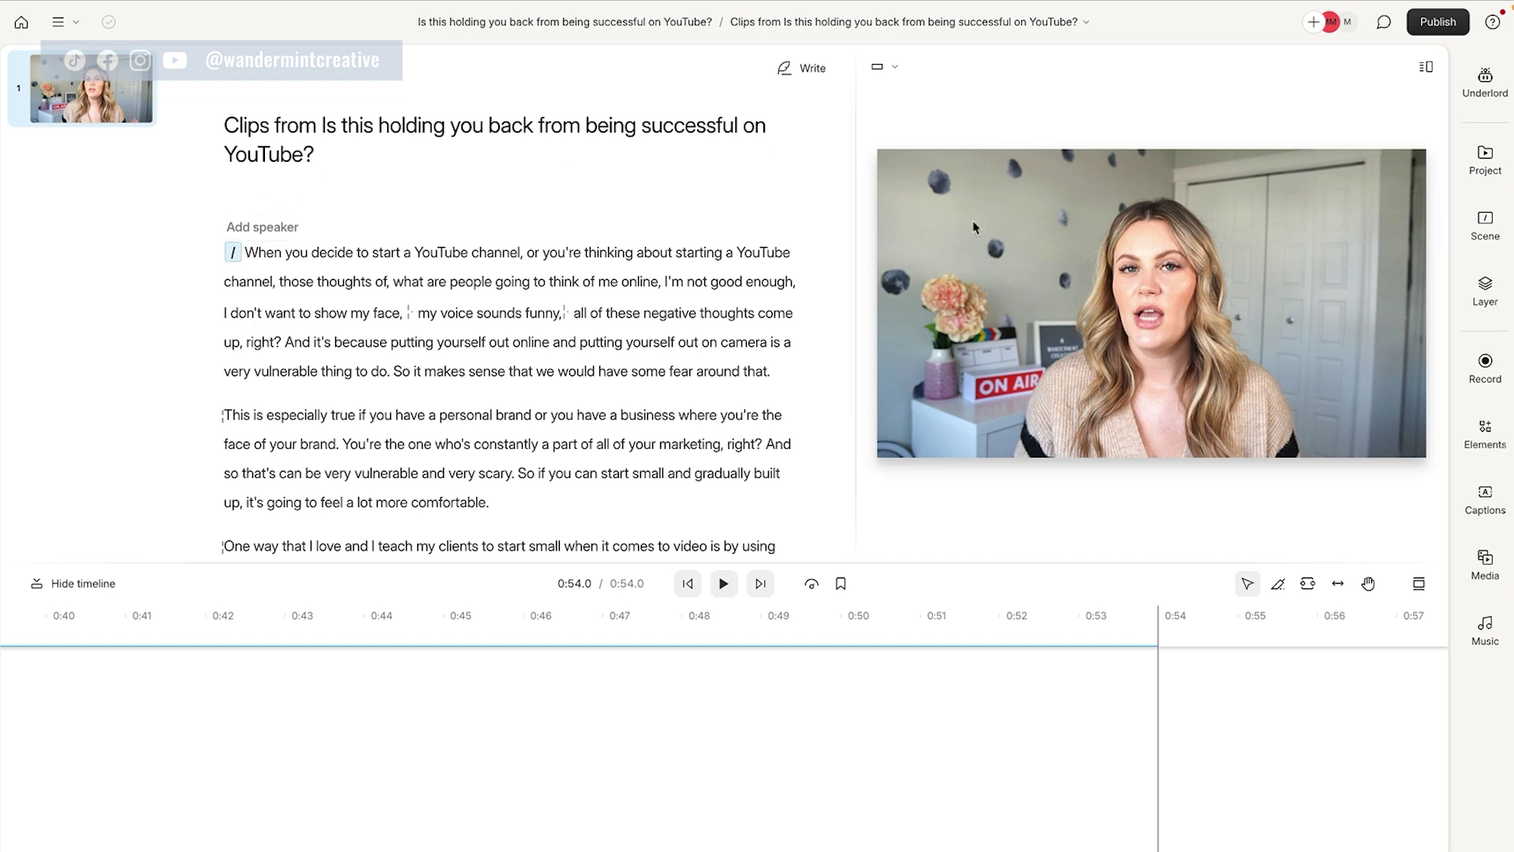
Step: Change the composition to Portrait 9:16 and extend the video vertically to fill the whole frame
{"action": "left_click", "coordinate": [883, 67]}
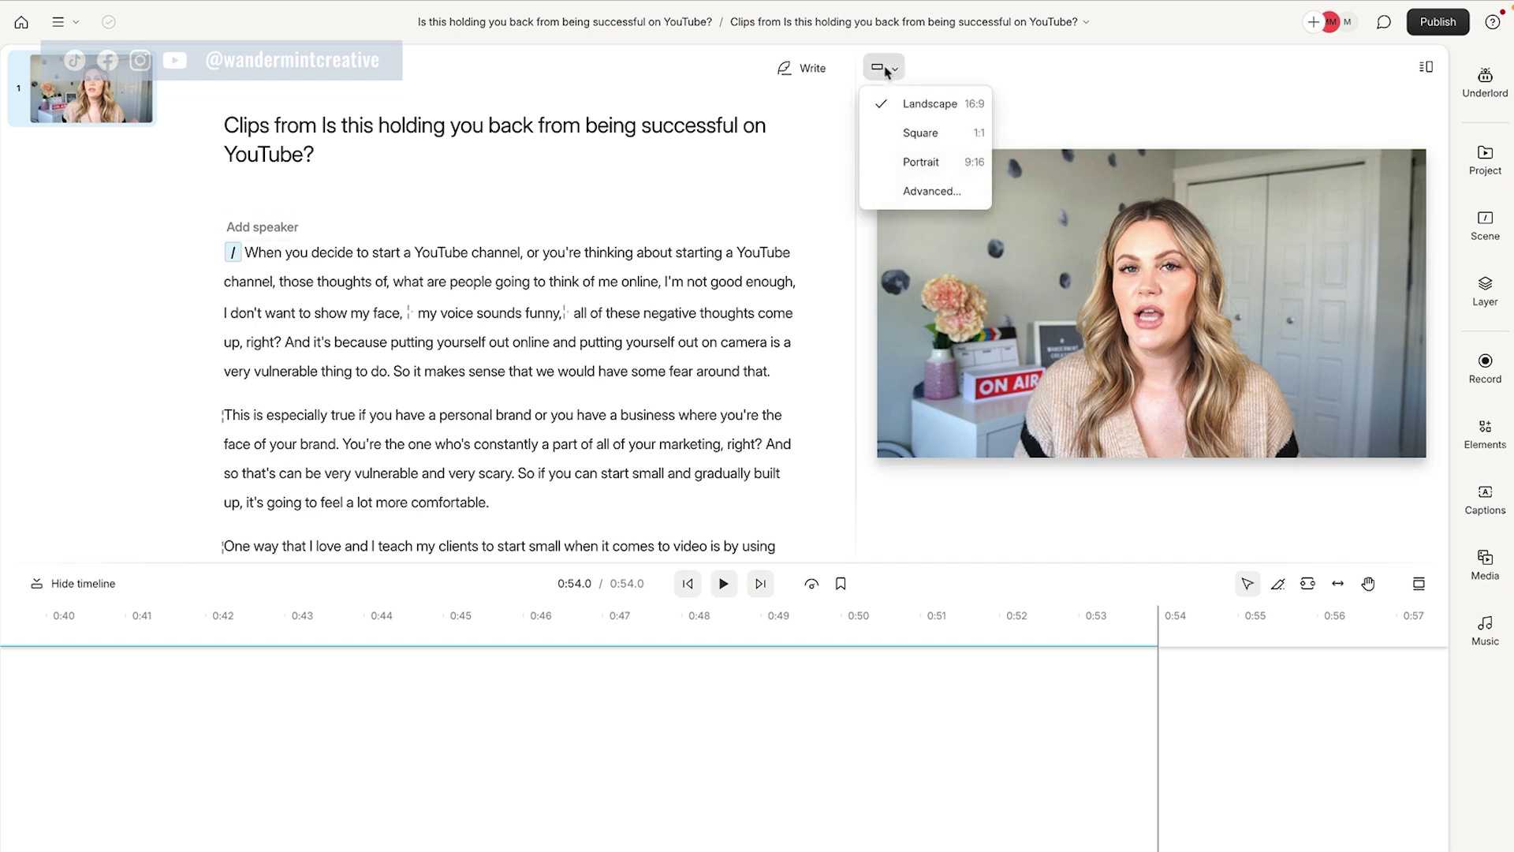
{"action": "left_click", "coordinate": [916, 161]}
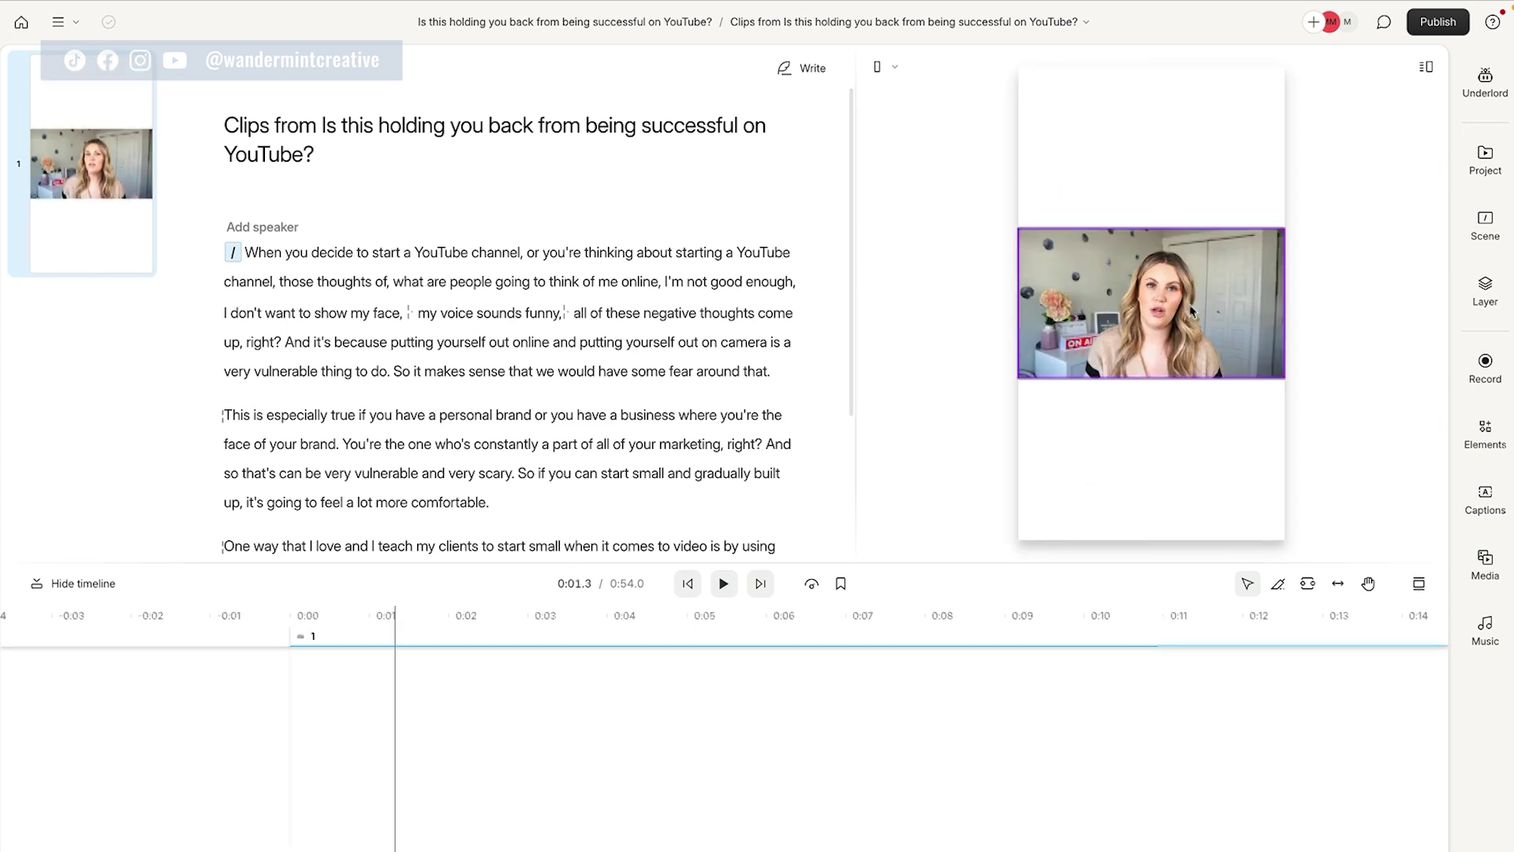
{"action": "left_click", "coordinate": [1115, 262]}
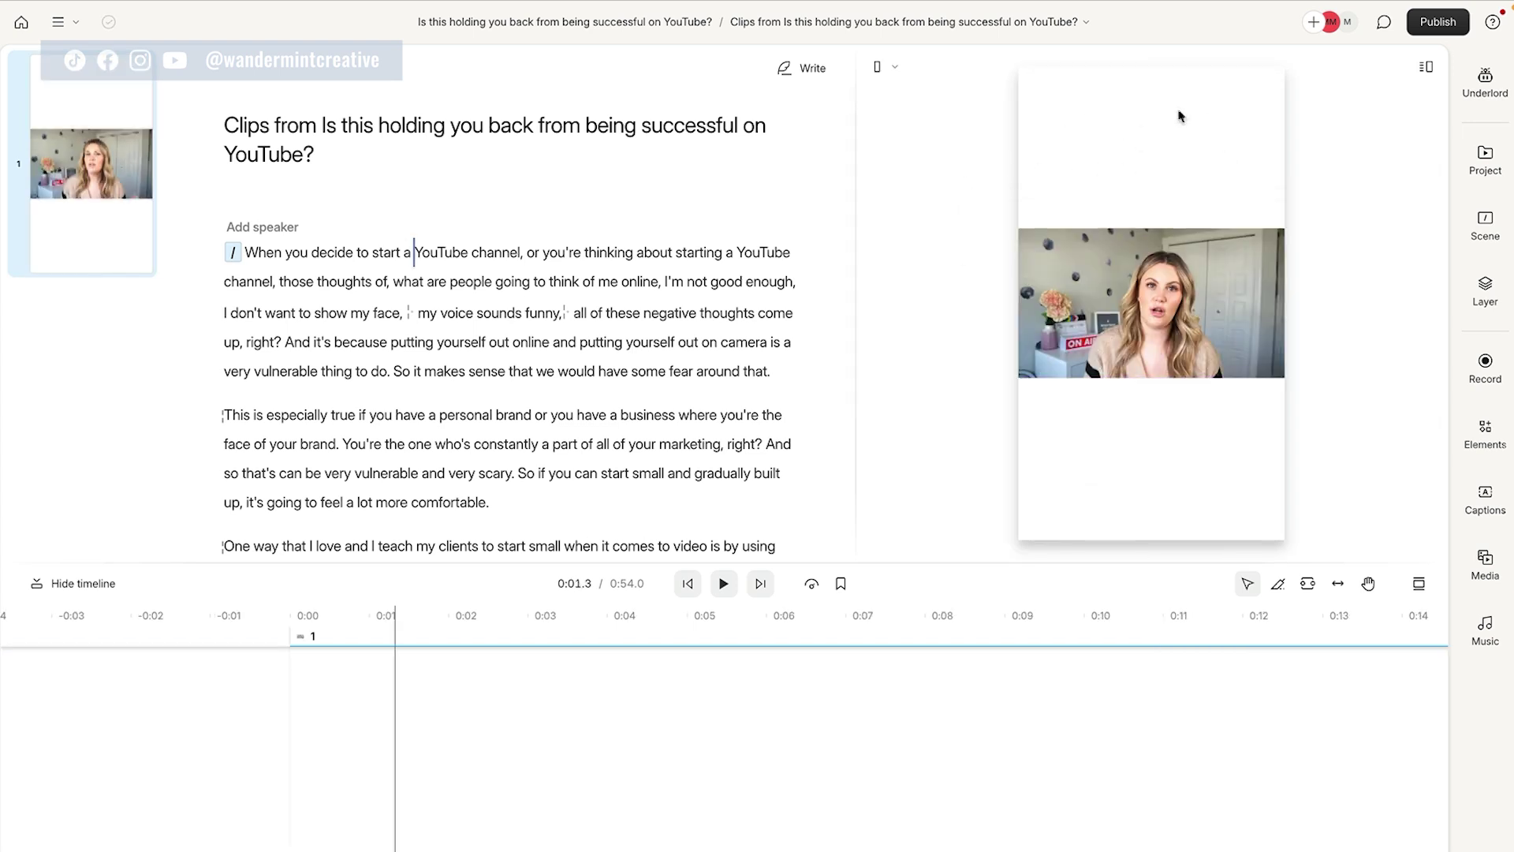
{"action": "left_click_drag", "start_coordinate": [1145, 230], "coordinate": [1145, 68]}
{"action": "left_click_drag", "start_coordinate": [1160, 378], "coordinate": [1157, 541]}
Step: Shift the footage inside its crop to centre the speaker, recheck and adjust it at about 0:08.4, and deselect the video
{"action": "double_click", "coordinate": [1181, 356]}
{"action": "left_click_drag", "start_coordinate": [1181, 356], "coordinate": [1164, 356]}
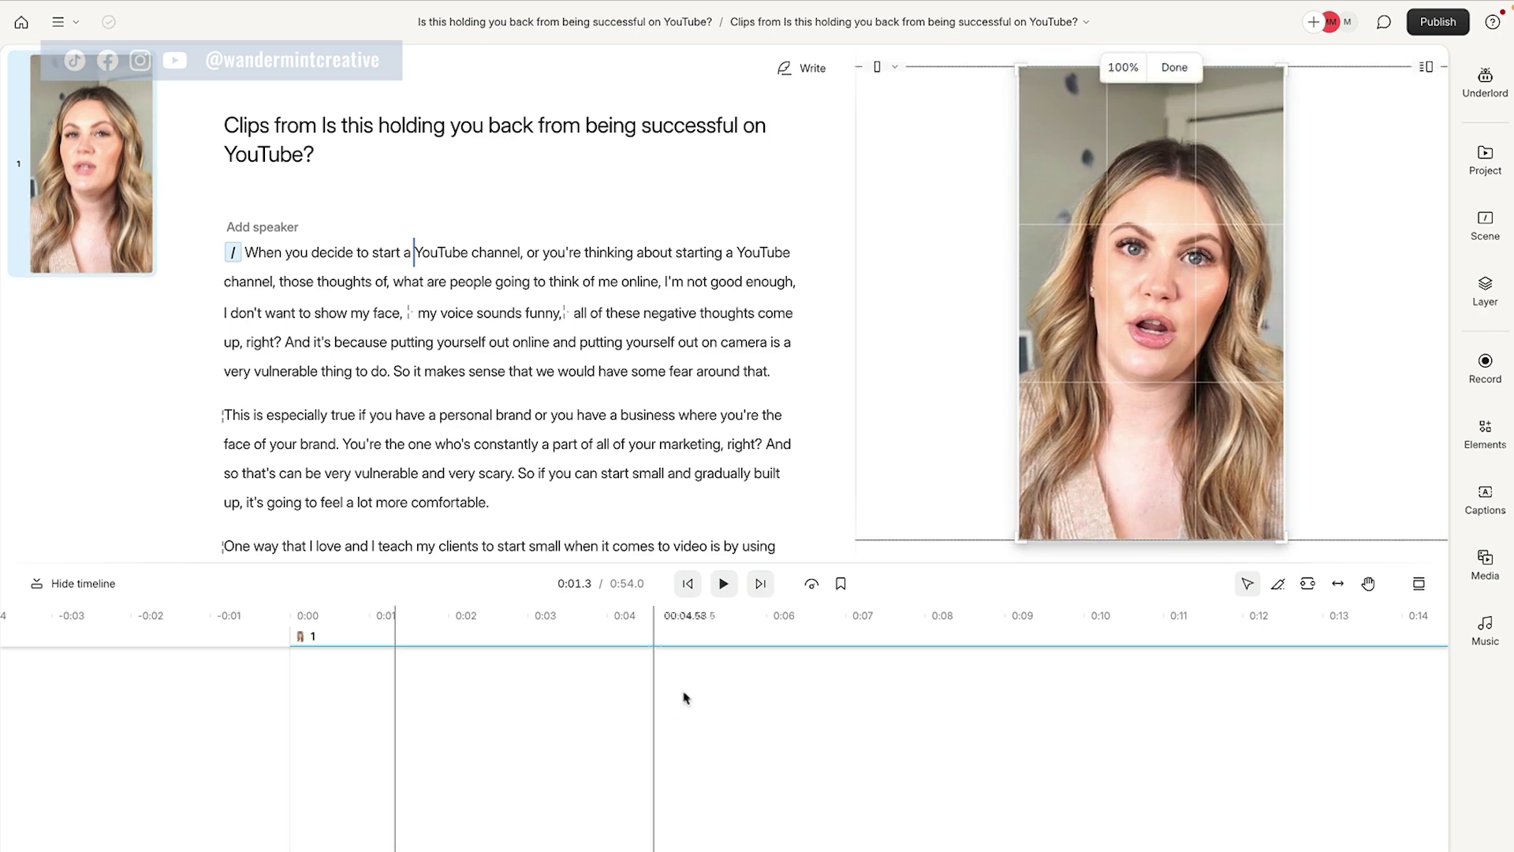
{"action": "left_click", "coordinate": [700, 666]}
{"action": "left_click", "coordinate": [957, 749]}
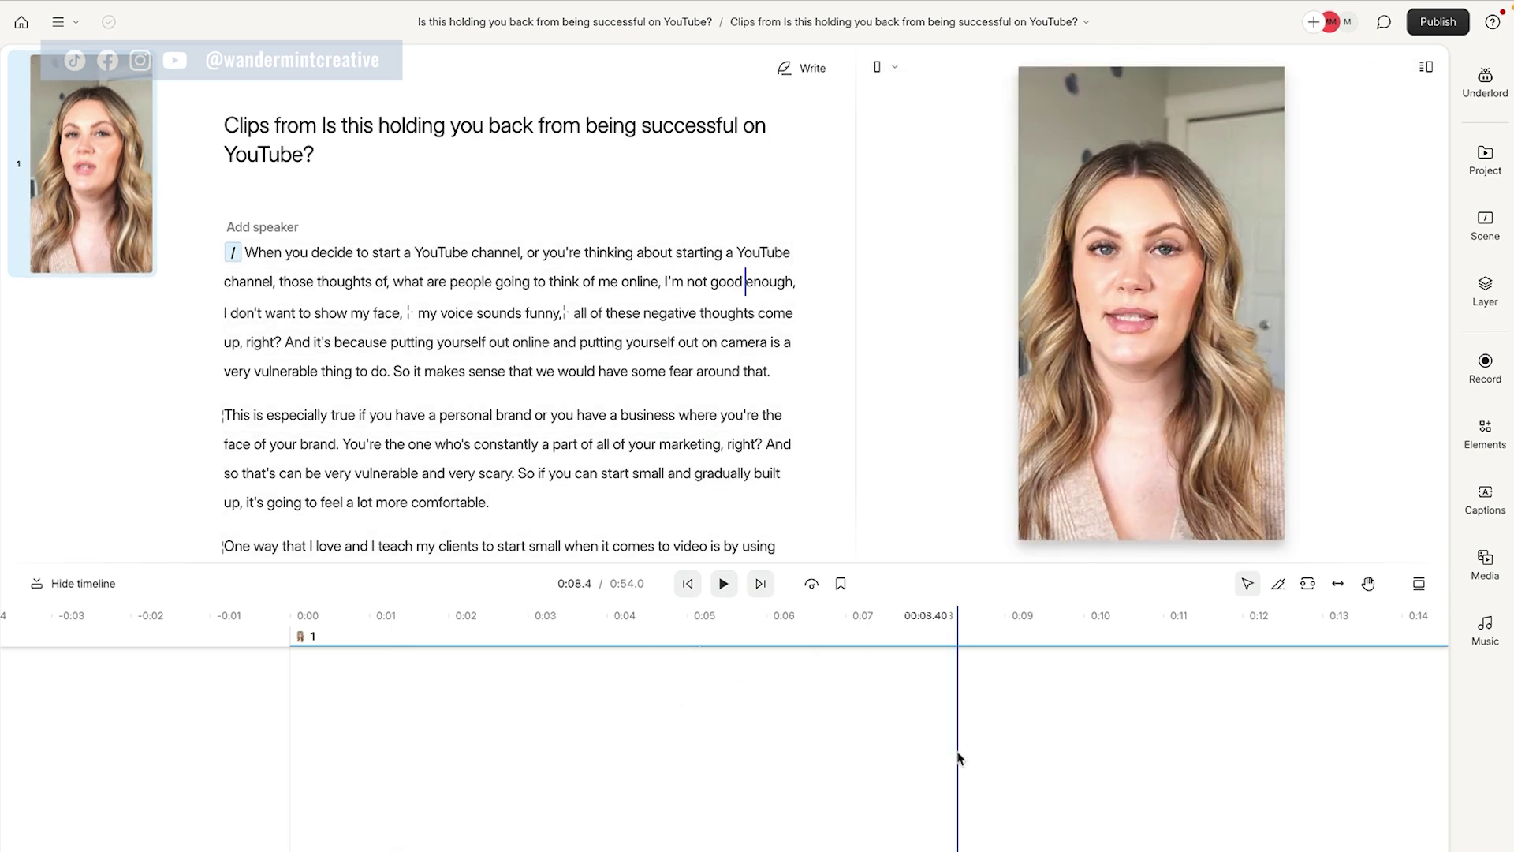
{"action": "left_click", "coordinate": [1173, 390]}
{"action": "double_click", "coordinate": [1173, 389]}
{"action": "left_click_drag", "start_coordinate": [1172, 388], "coordinate": [1165, 380]}
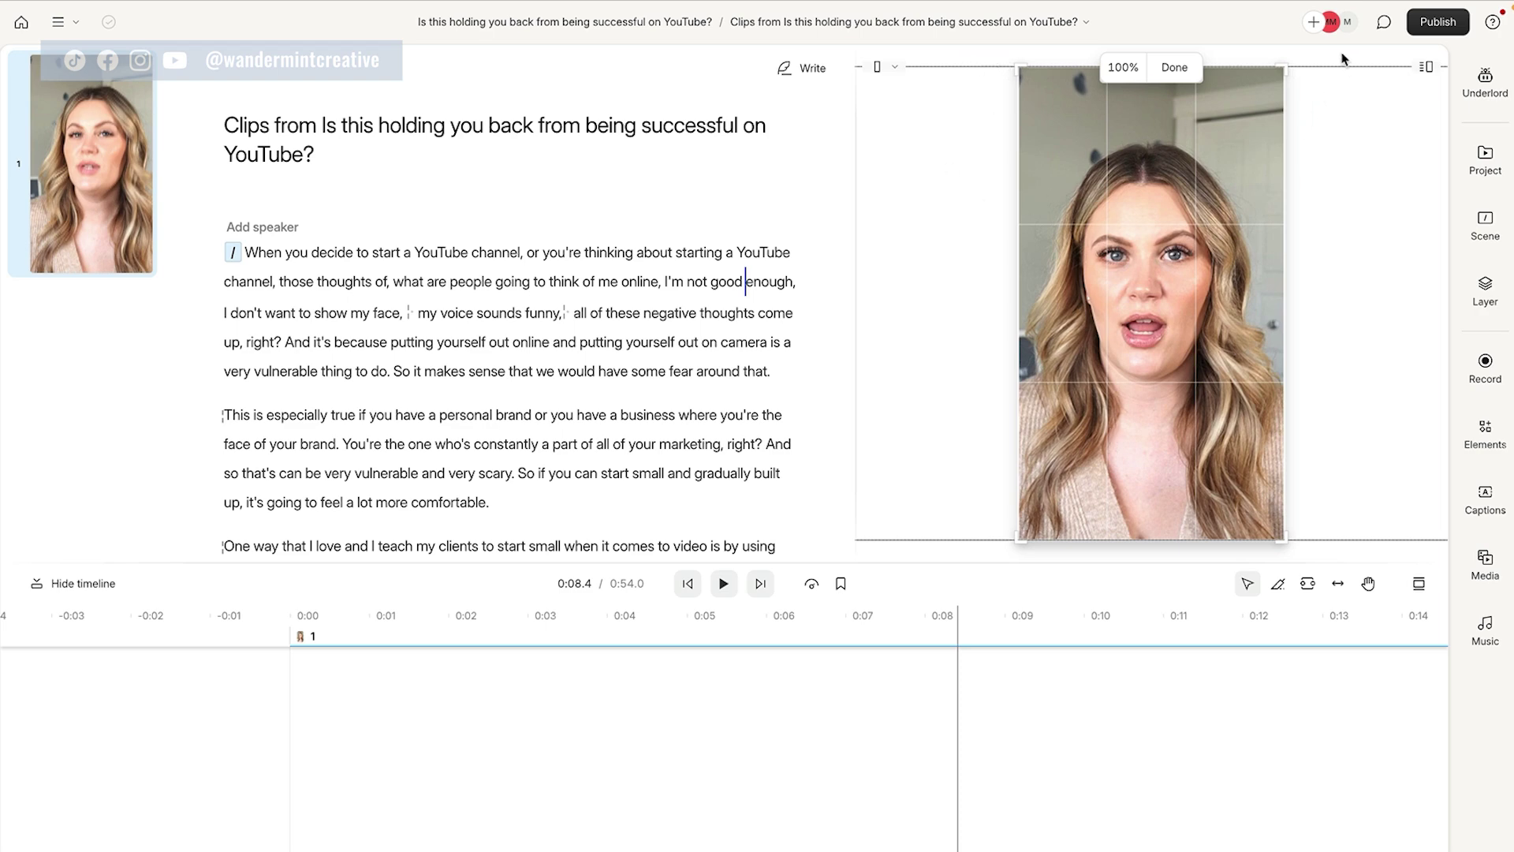
{"action": "left_click", "coordinate": [1174, 68]}
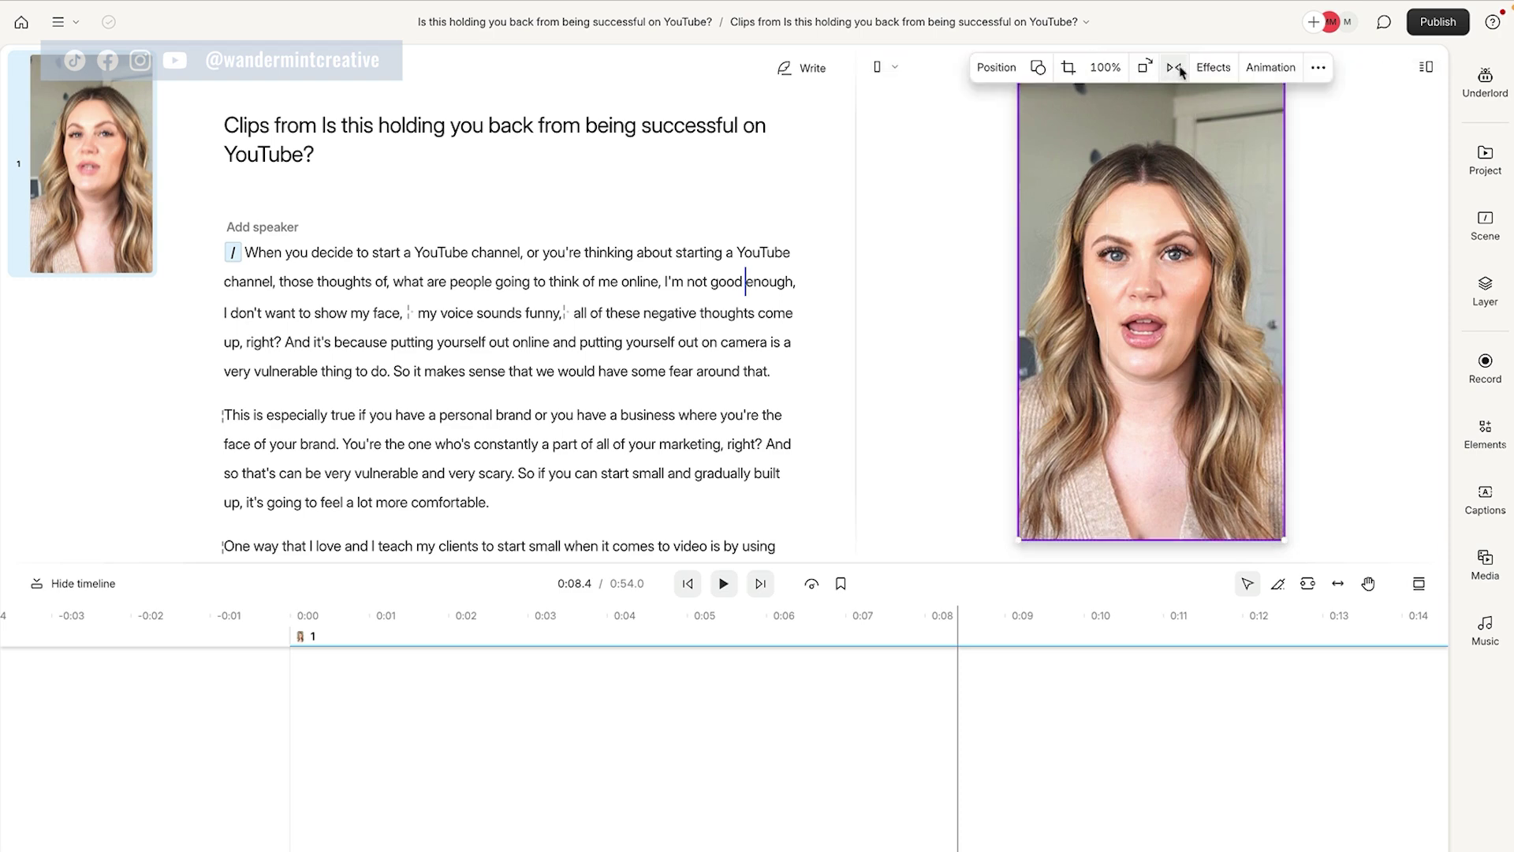
{"action": "left_click", "coordinate": [1371, 172]}
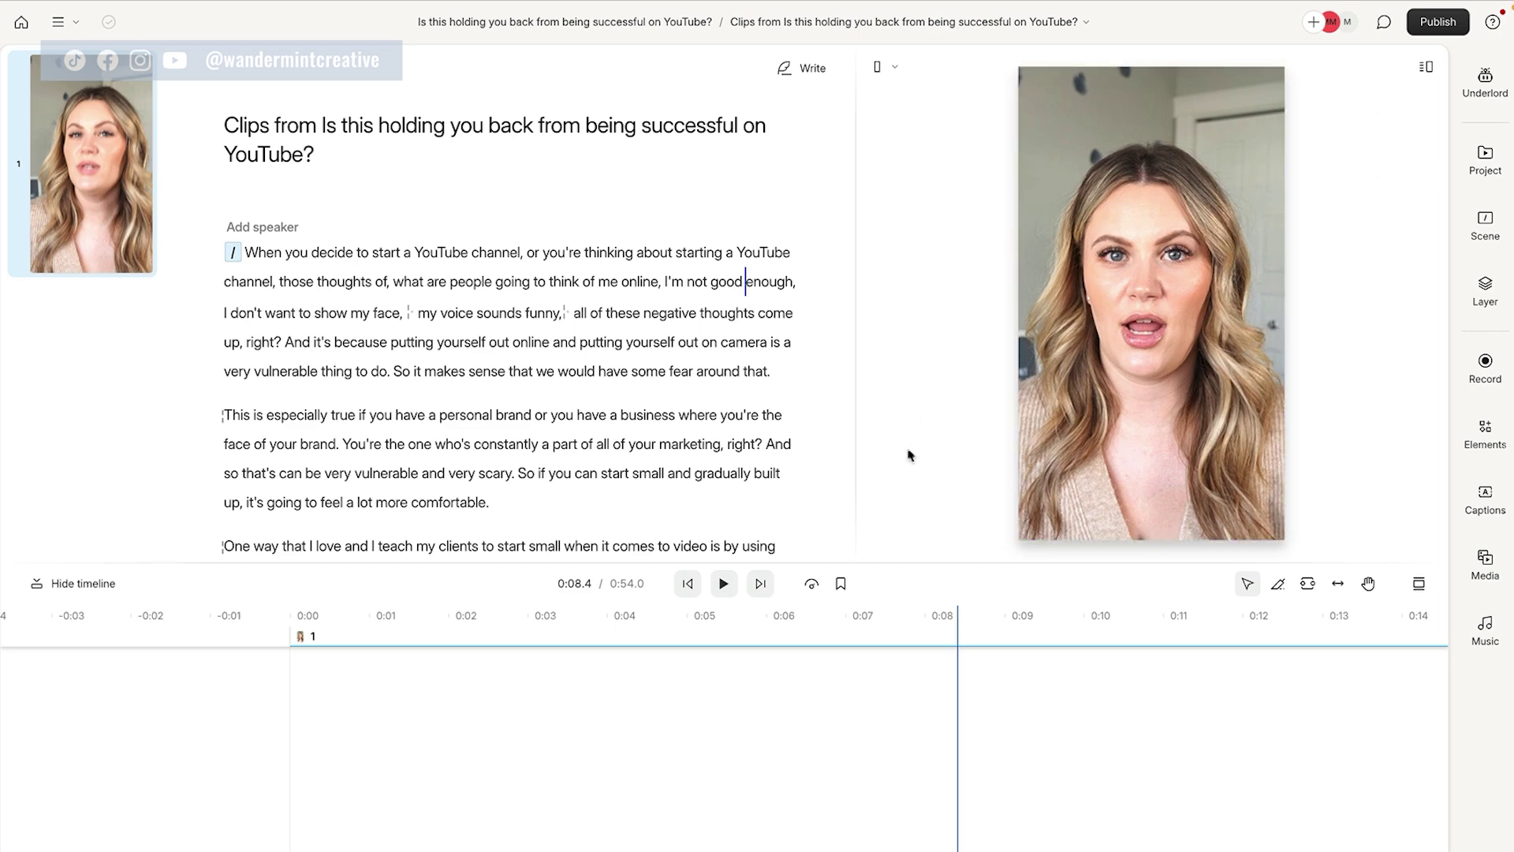
Step: Play the first few seconds of the vertical clip from the beginning to check the framing
{"action": "left_click", "coordinate": [688, 585]}
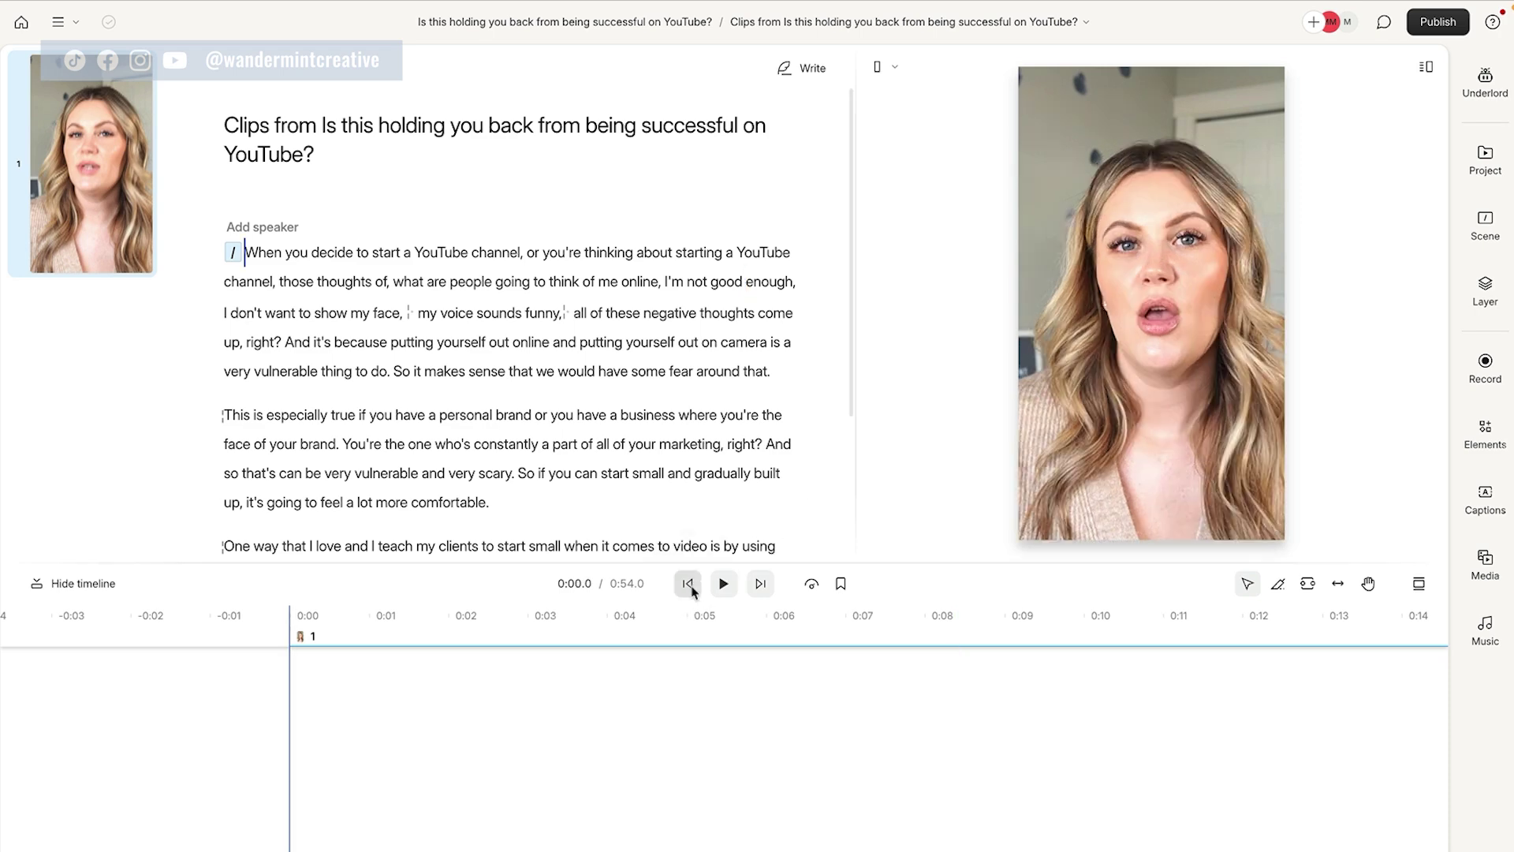
{"action": "left_click", "coordinate": [722, 584]}
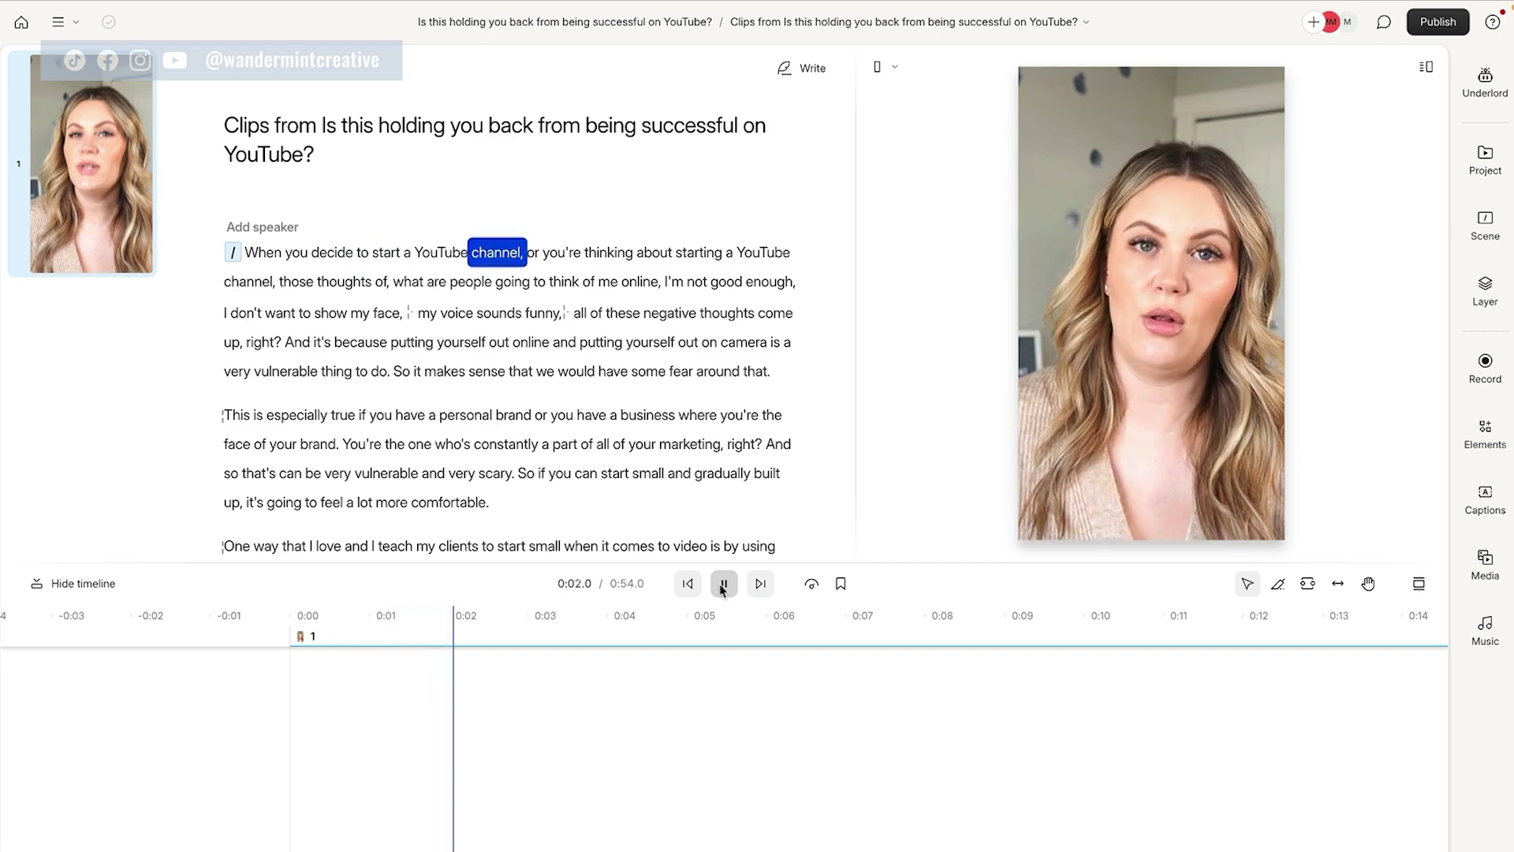
{"action": "left_click", "coordinate": [723, 584]}
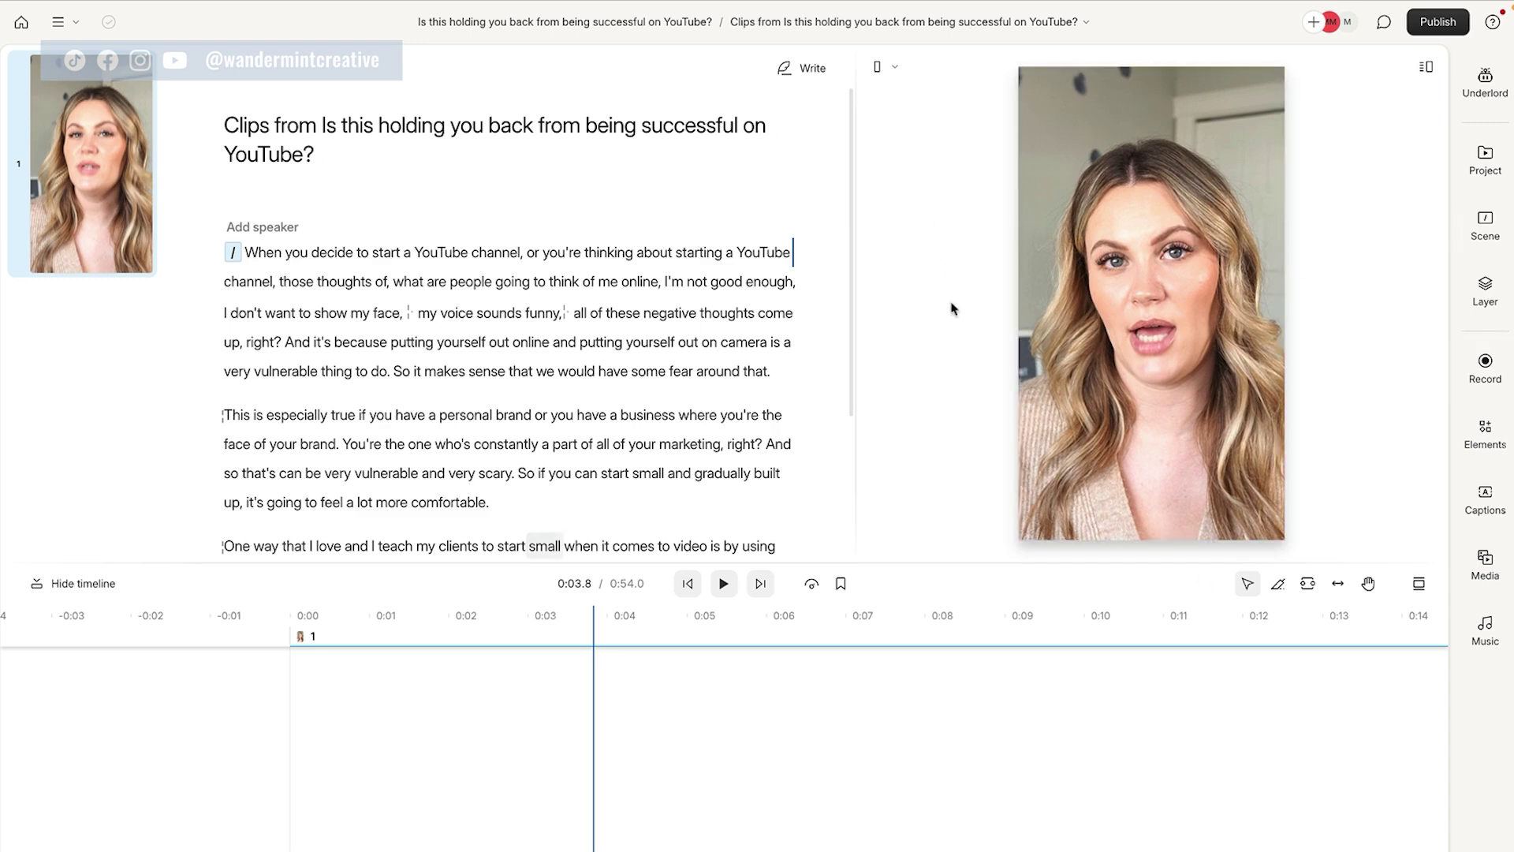
Step: Apply the Bold Italic: Green caption style to all scenes from the start of the script and enlarge the caption box
{"action": "left_click", "coordinate": [247, 252]}
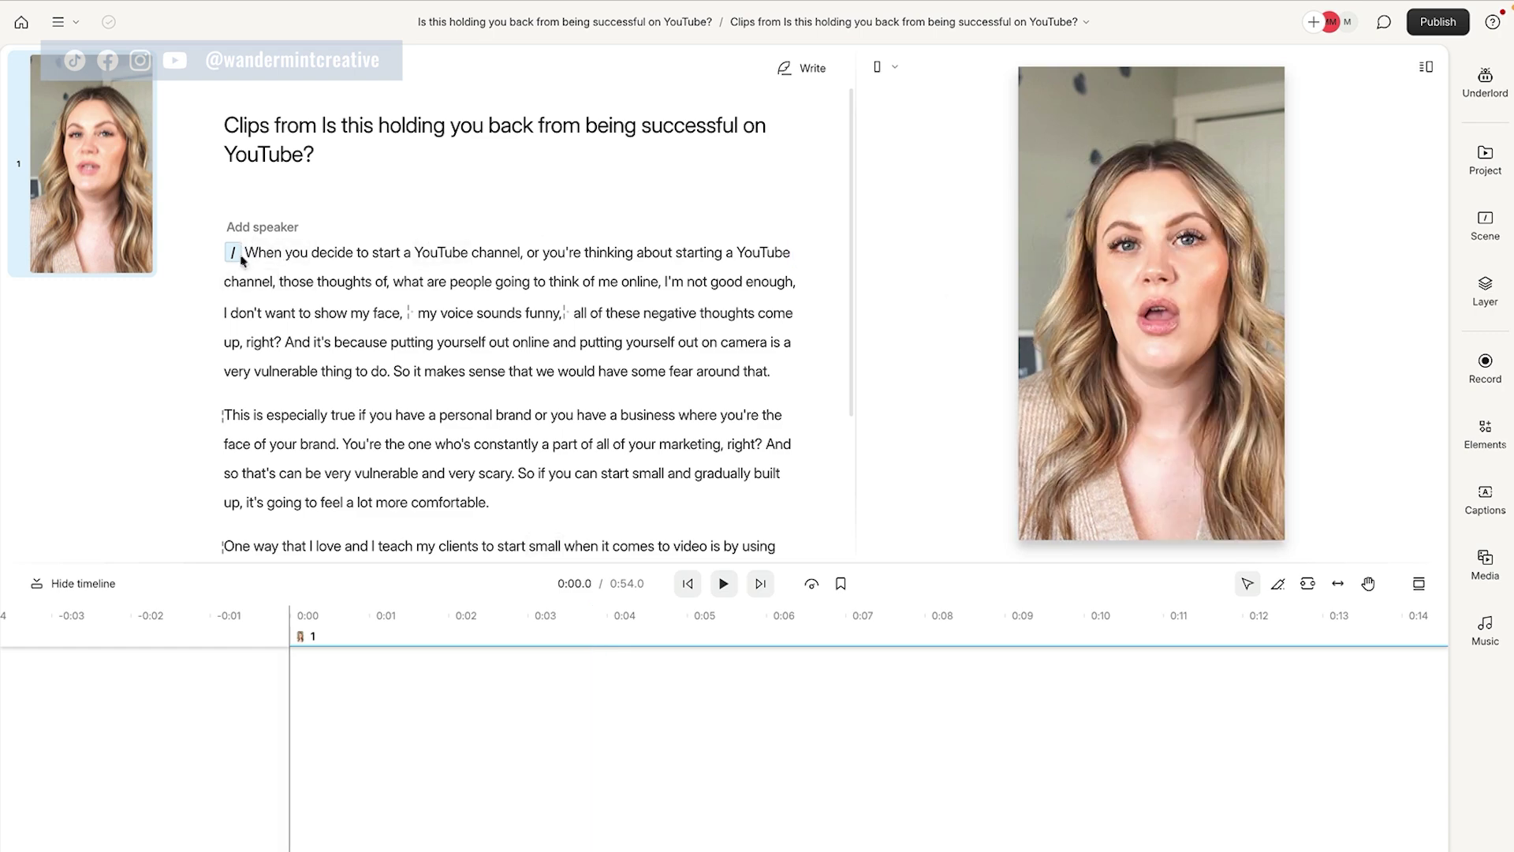
{"action": "left_click", "coordinate": [1486, 501]}
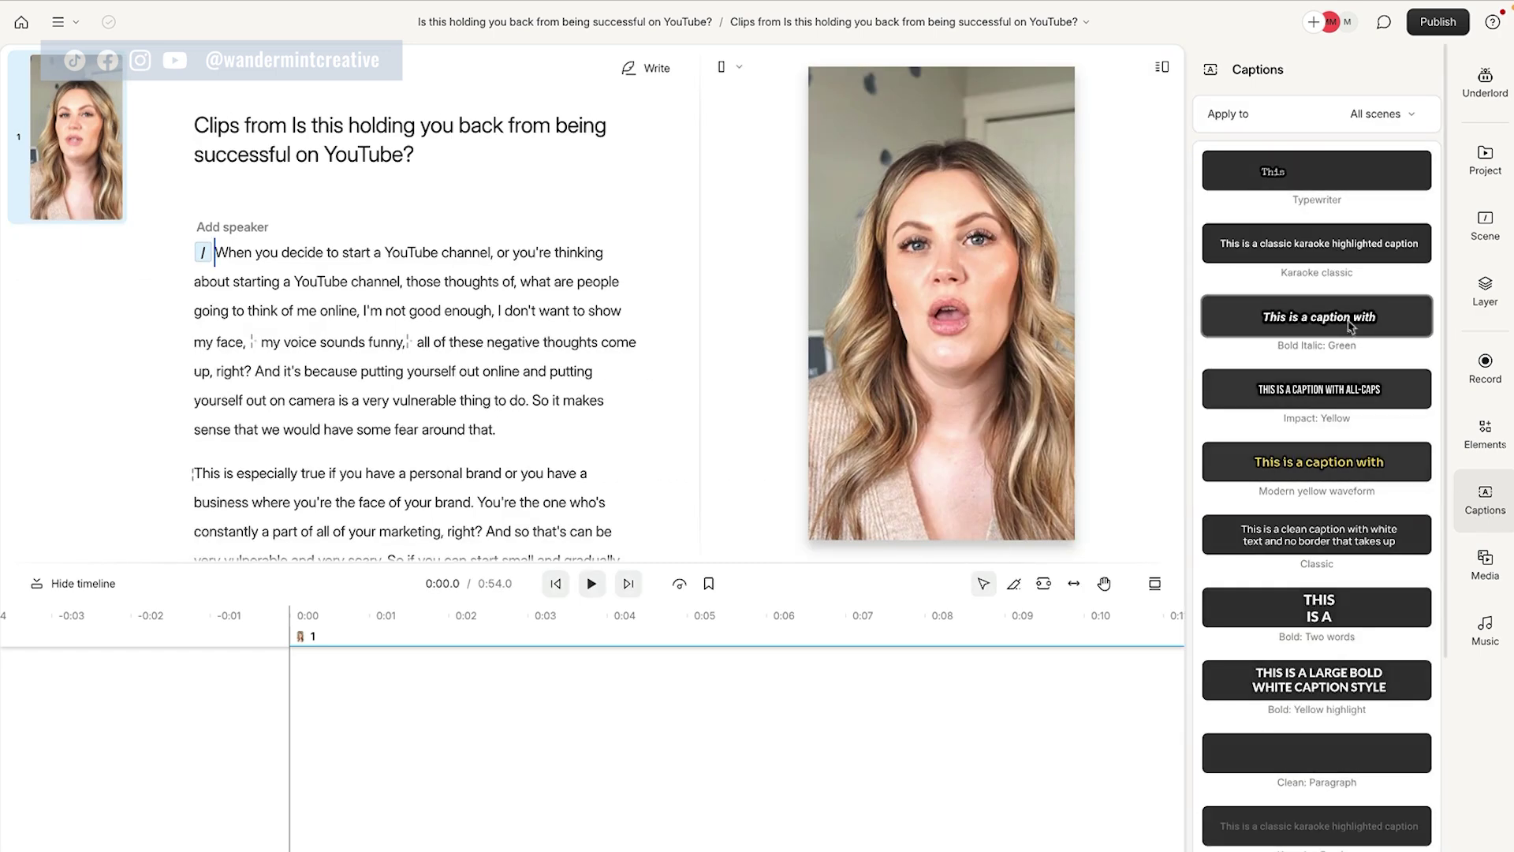
{"action": "left_click", "coordinate": [1350, 326]}
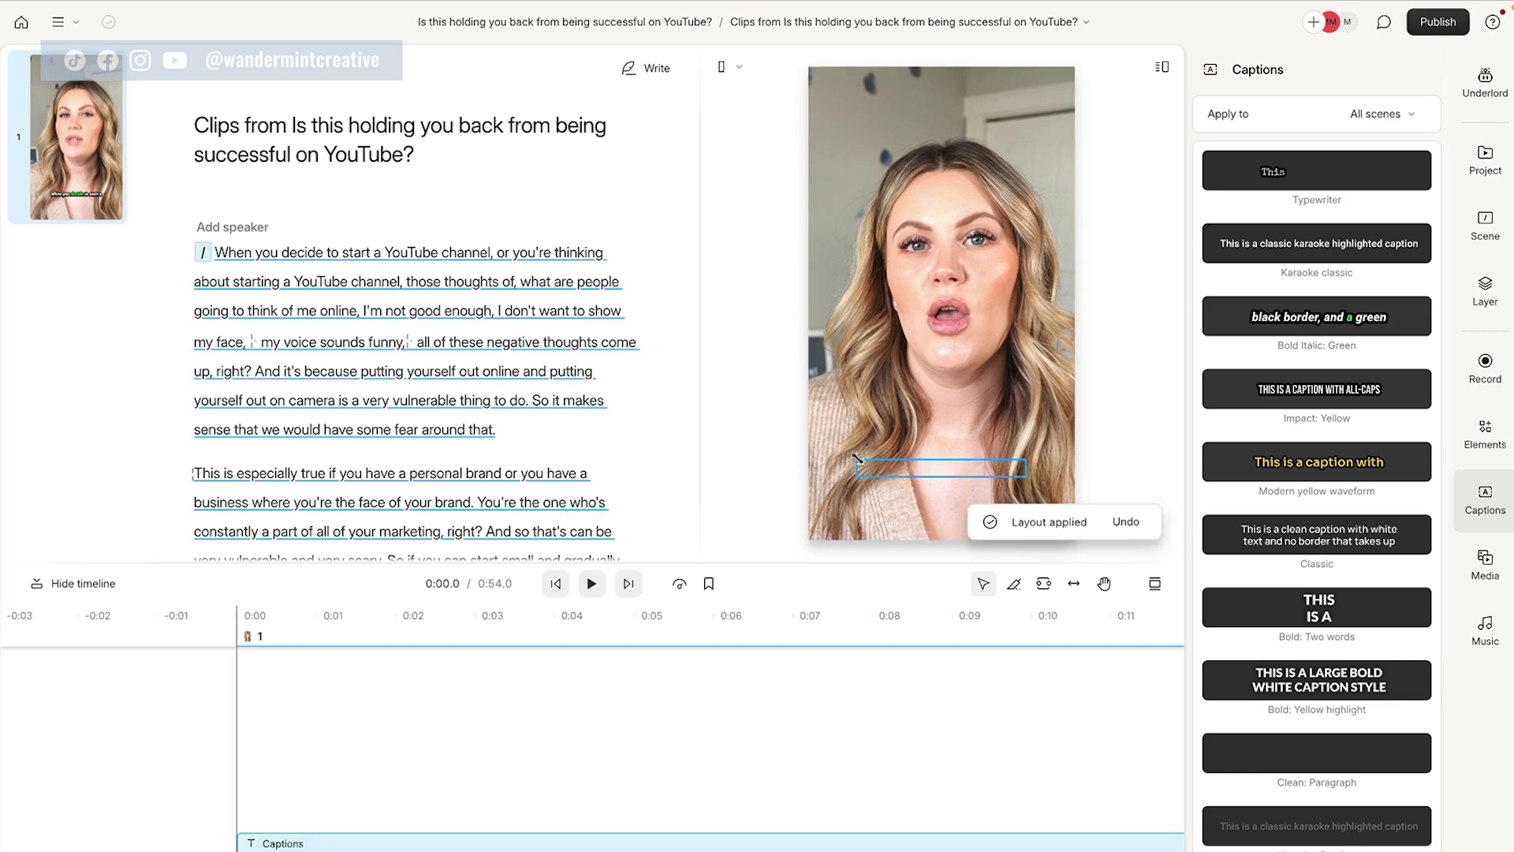
{"action": "left_click_drag", "start_coordinate": [846, 447], "coordinate": [842, 442]}
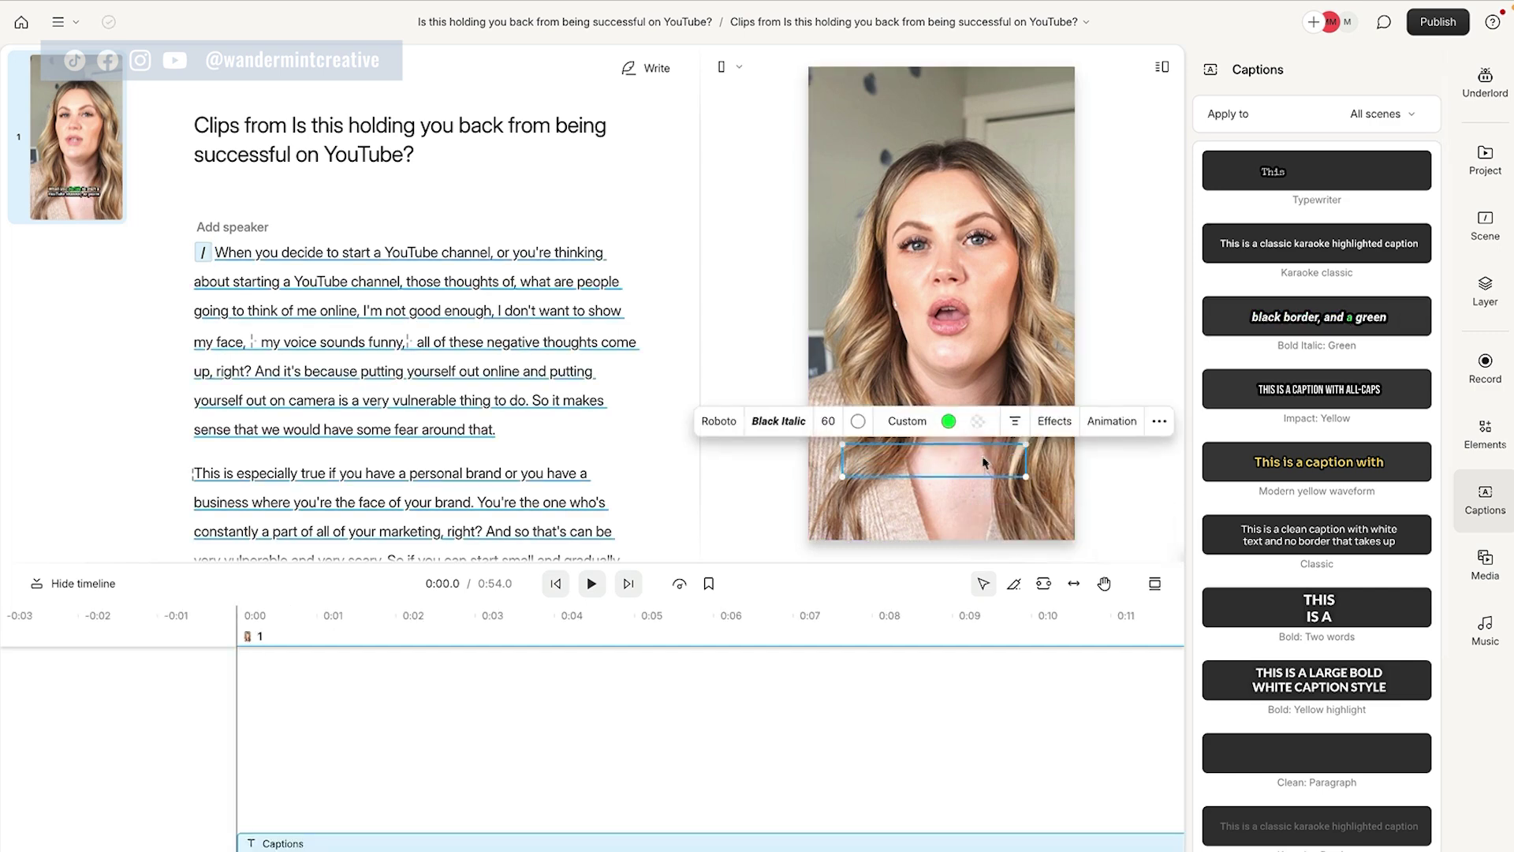
Step: Set the caption font weight to Black and the highlight colour to the pale green bacfc8
{"action": "left_click", "coordinate": [795, 422]}
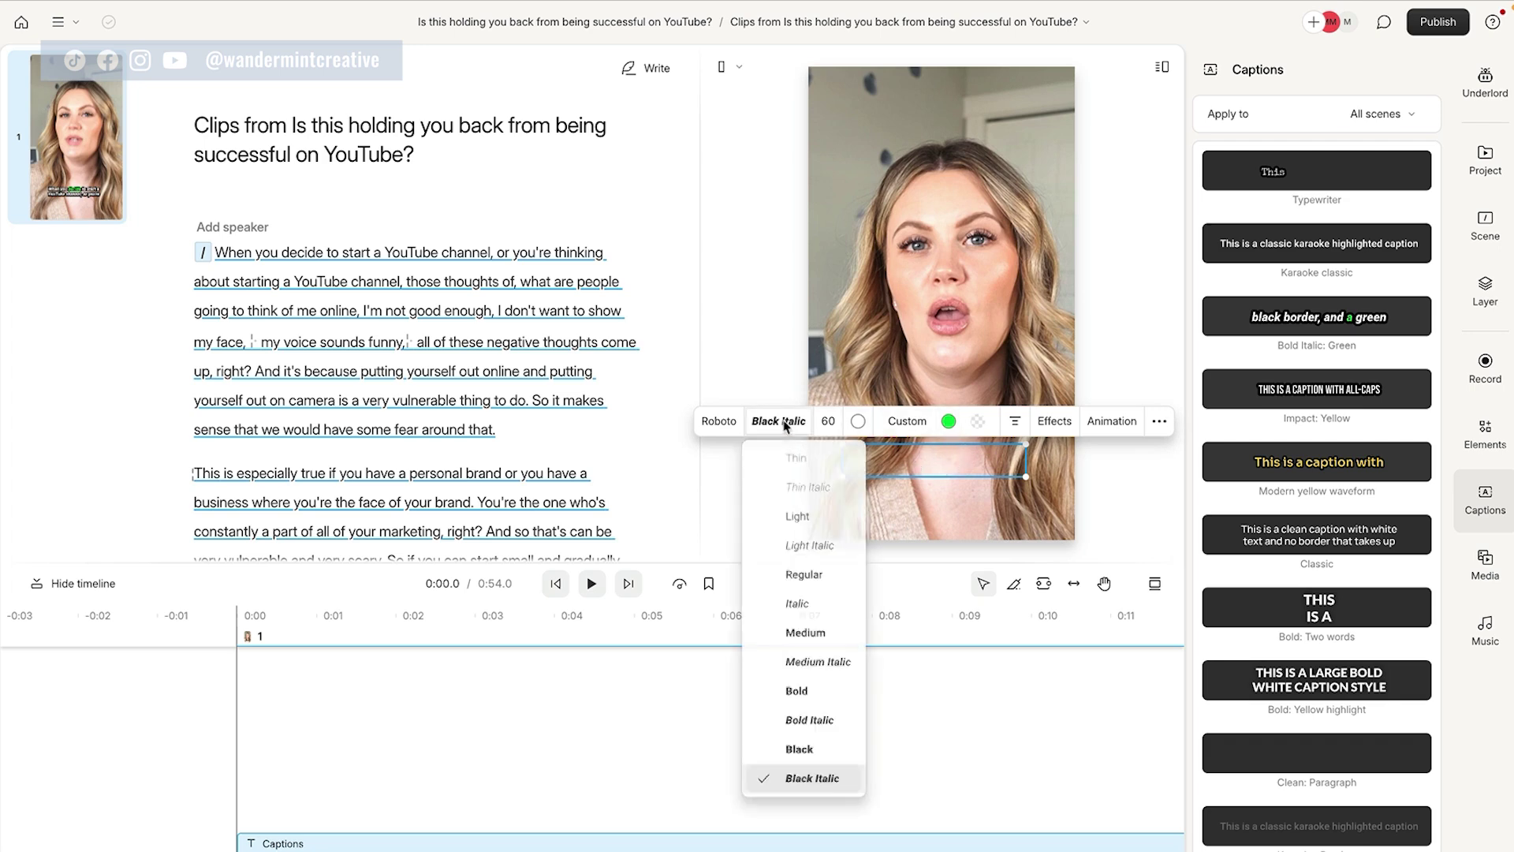
{"action": "left_click", "coordinate": [801, 749]}
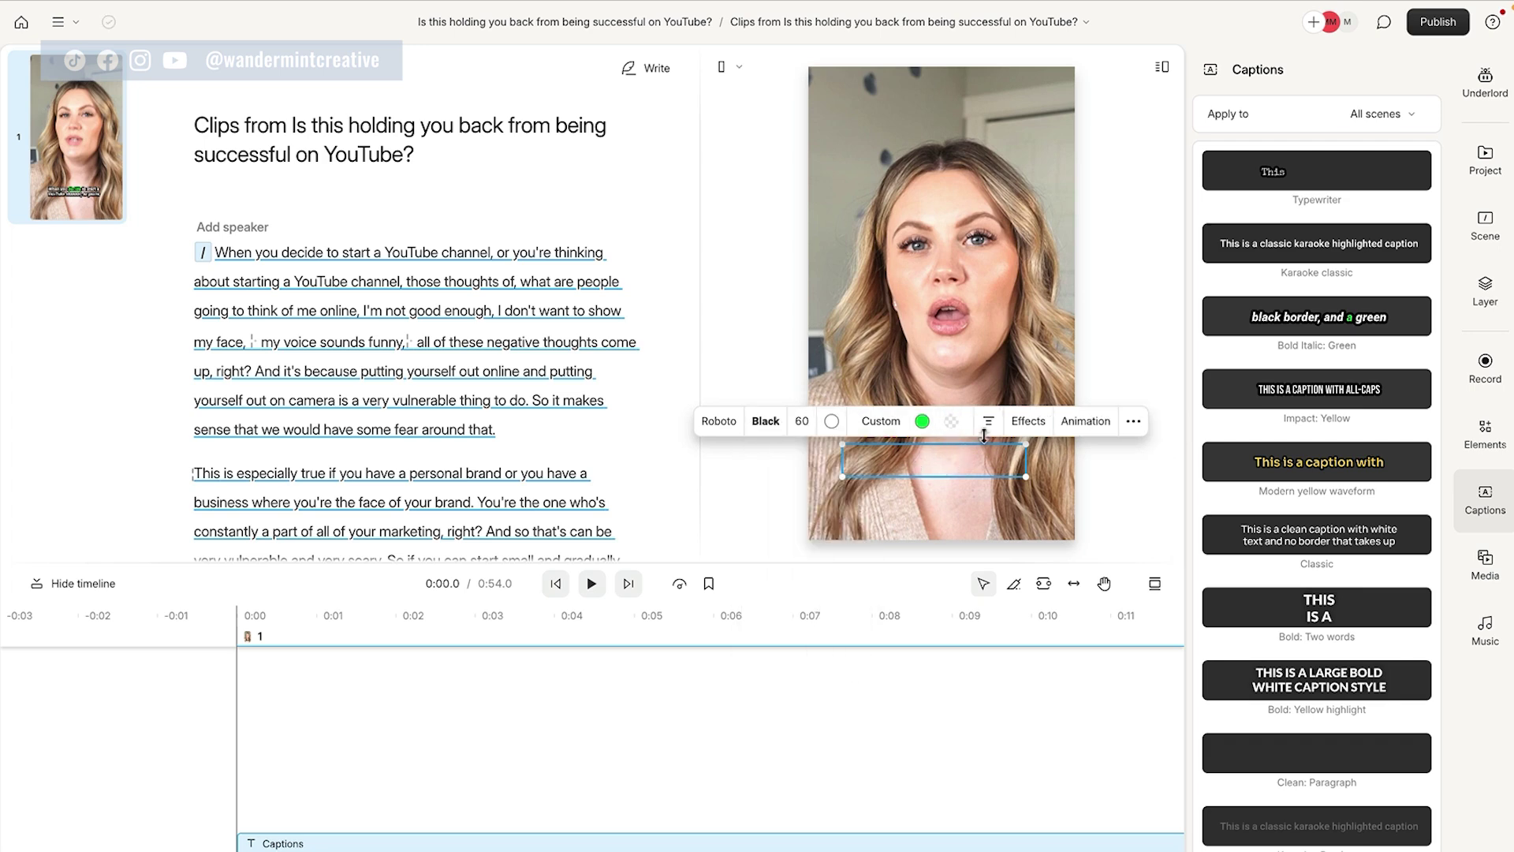
{"action": "left_click", "coordinate": [920, 423]}
{"action": "left_click", "coordinate": [834, 811]}
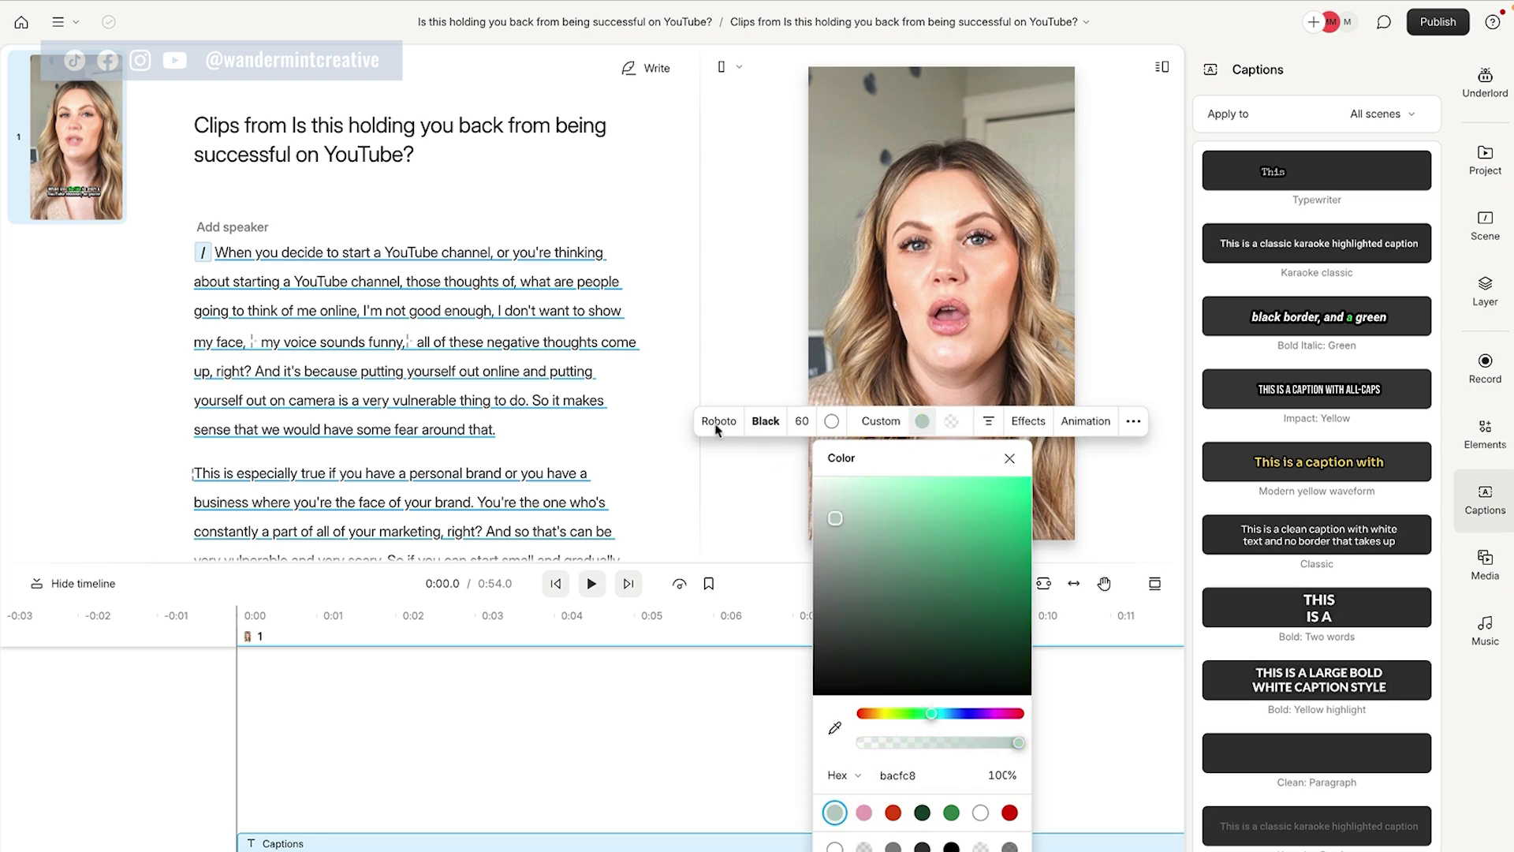
{"action": "key", "text": "Escape"}
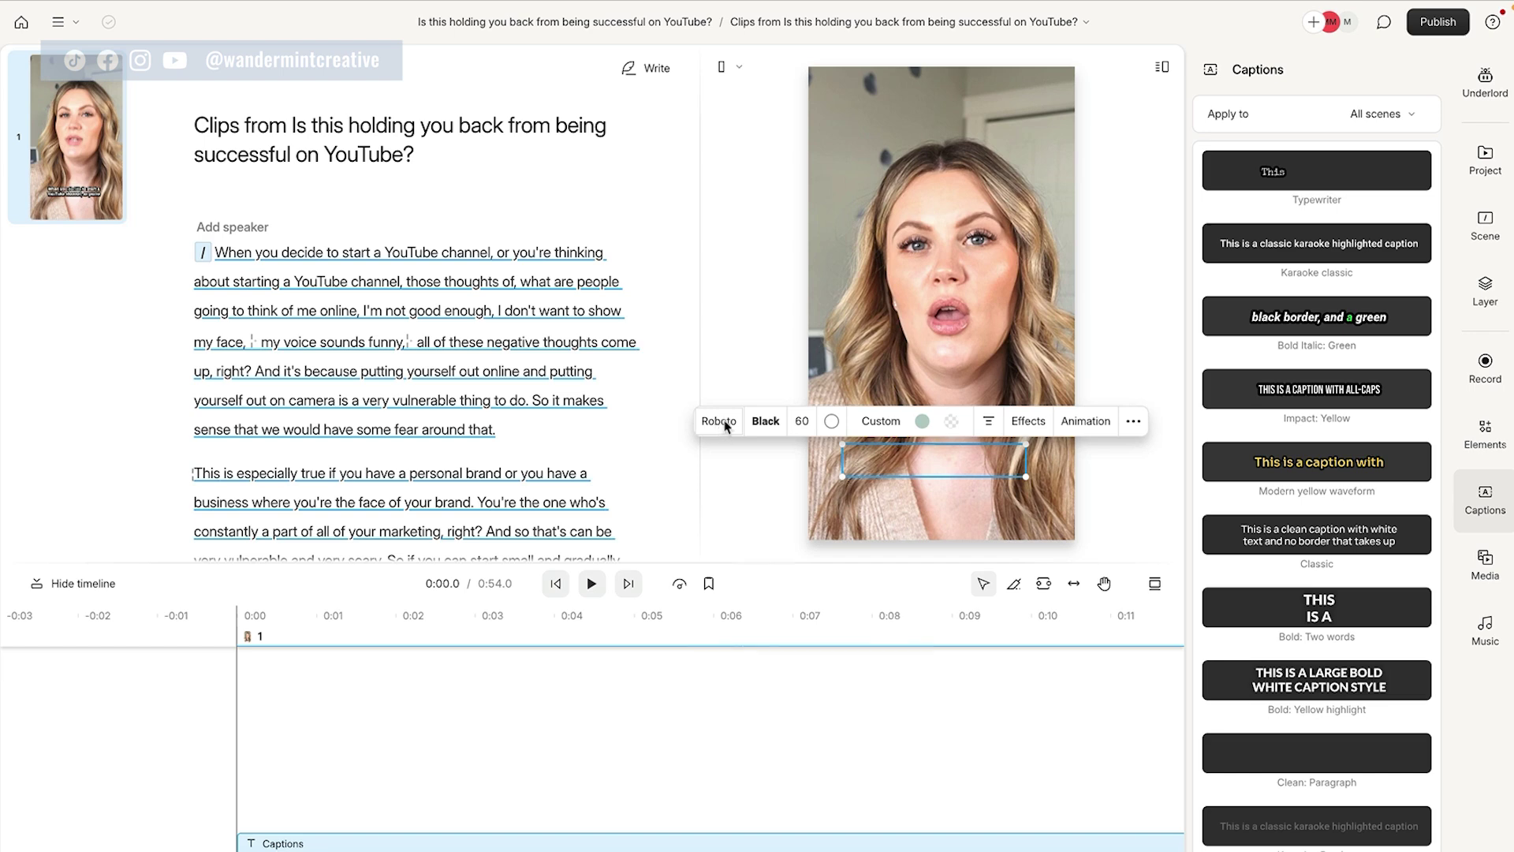
Step: Change the caption font to Lato, check the captions and their animation options at about 0:02.2, and deselect them
{"action": "left_click", "coordinate": [726, 426]}
{"action": "left_click", "coordinate": [759, 496]}
{"action": "left_click", "coordinate": [418, 689]}
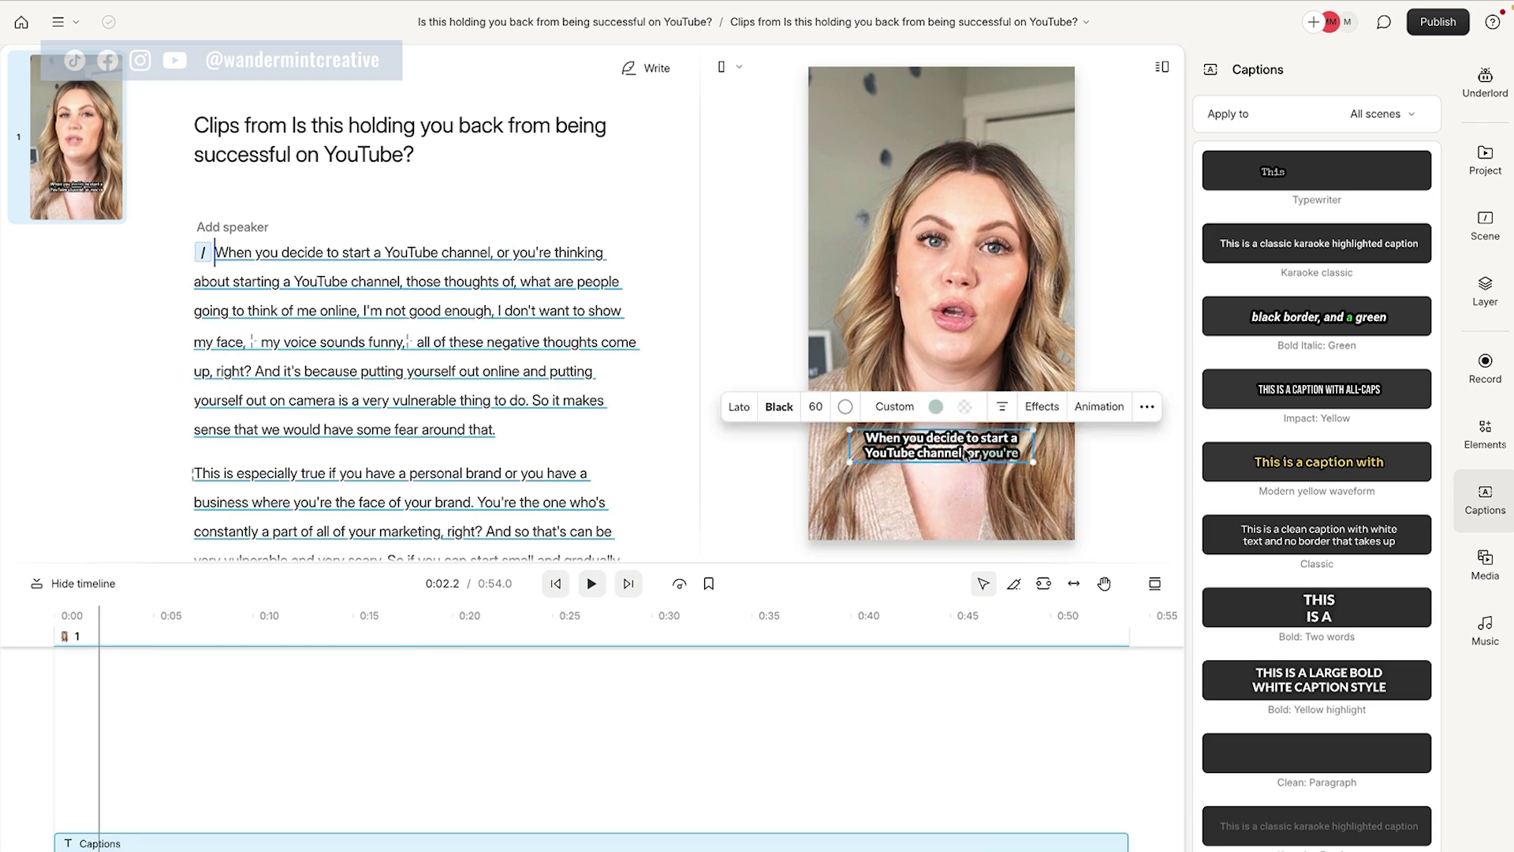
{"action": "left_click", "coordinate": [1099, 406]}
{"action": "left_click", "coordinate": [803, 538]}
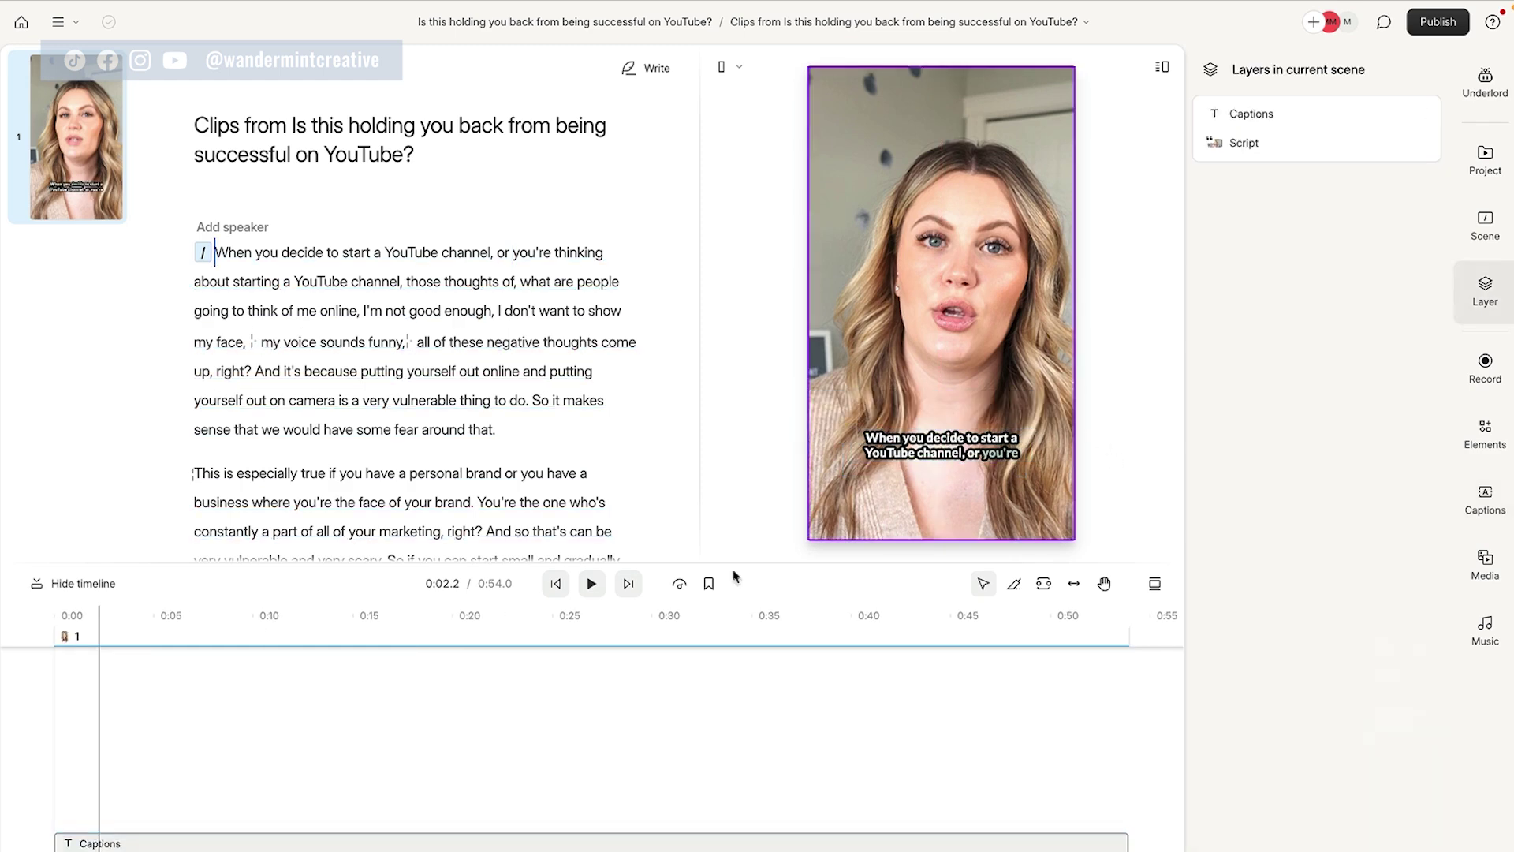
Step: Play the first seven seconds of the clip from the beginning to check the restyled captions
{"action": "left_click", "coordinate": [556, 584]}
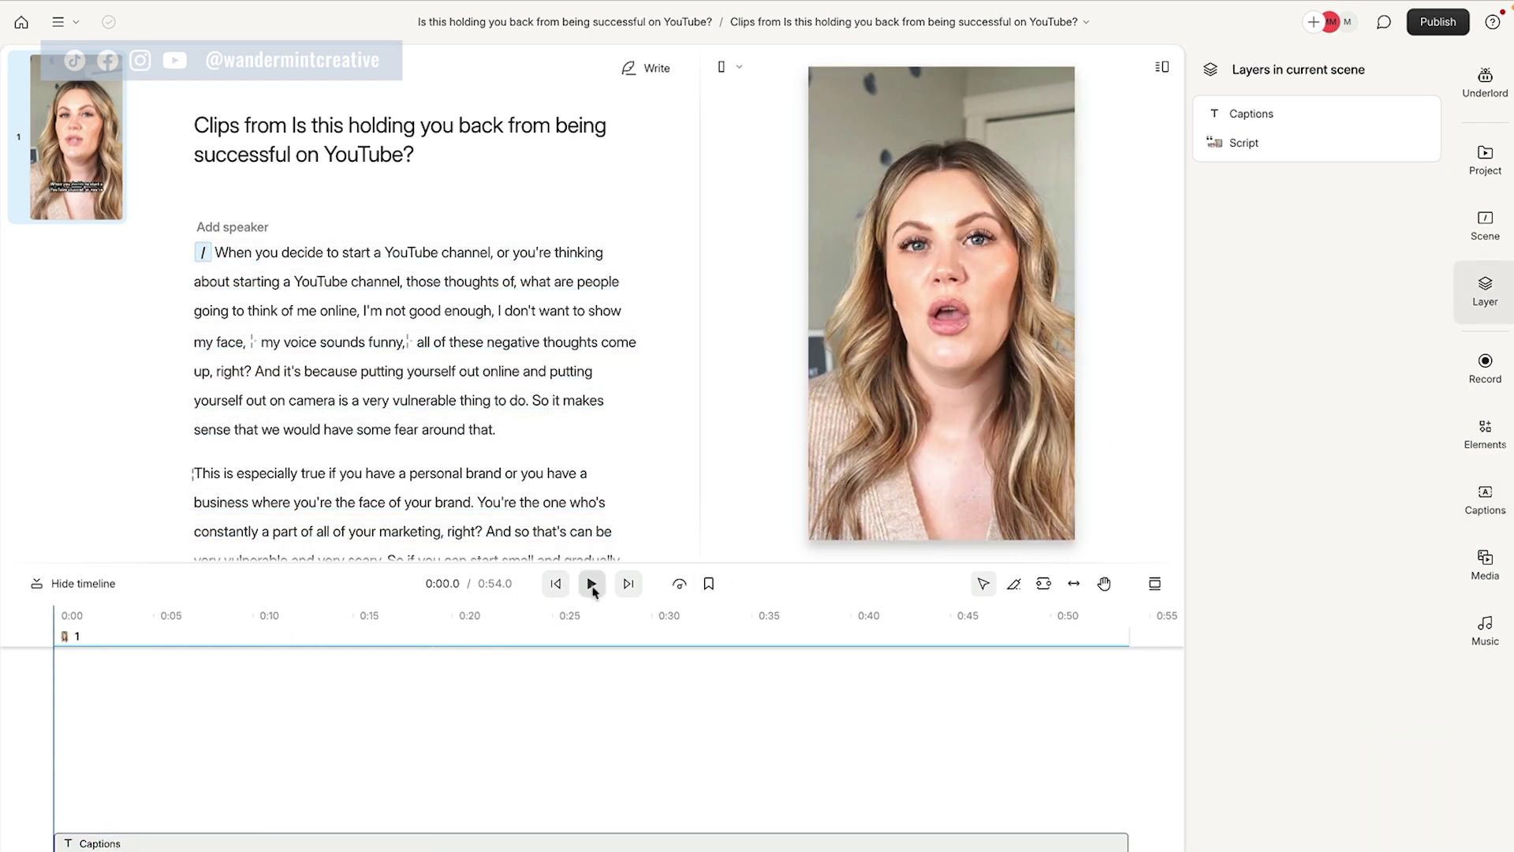
{"action": "left_click", "coordinate": [592, 584]}
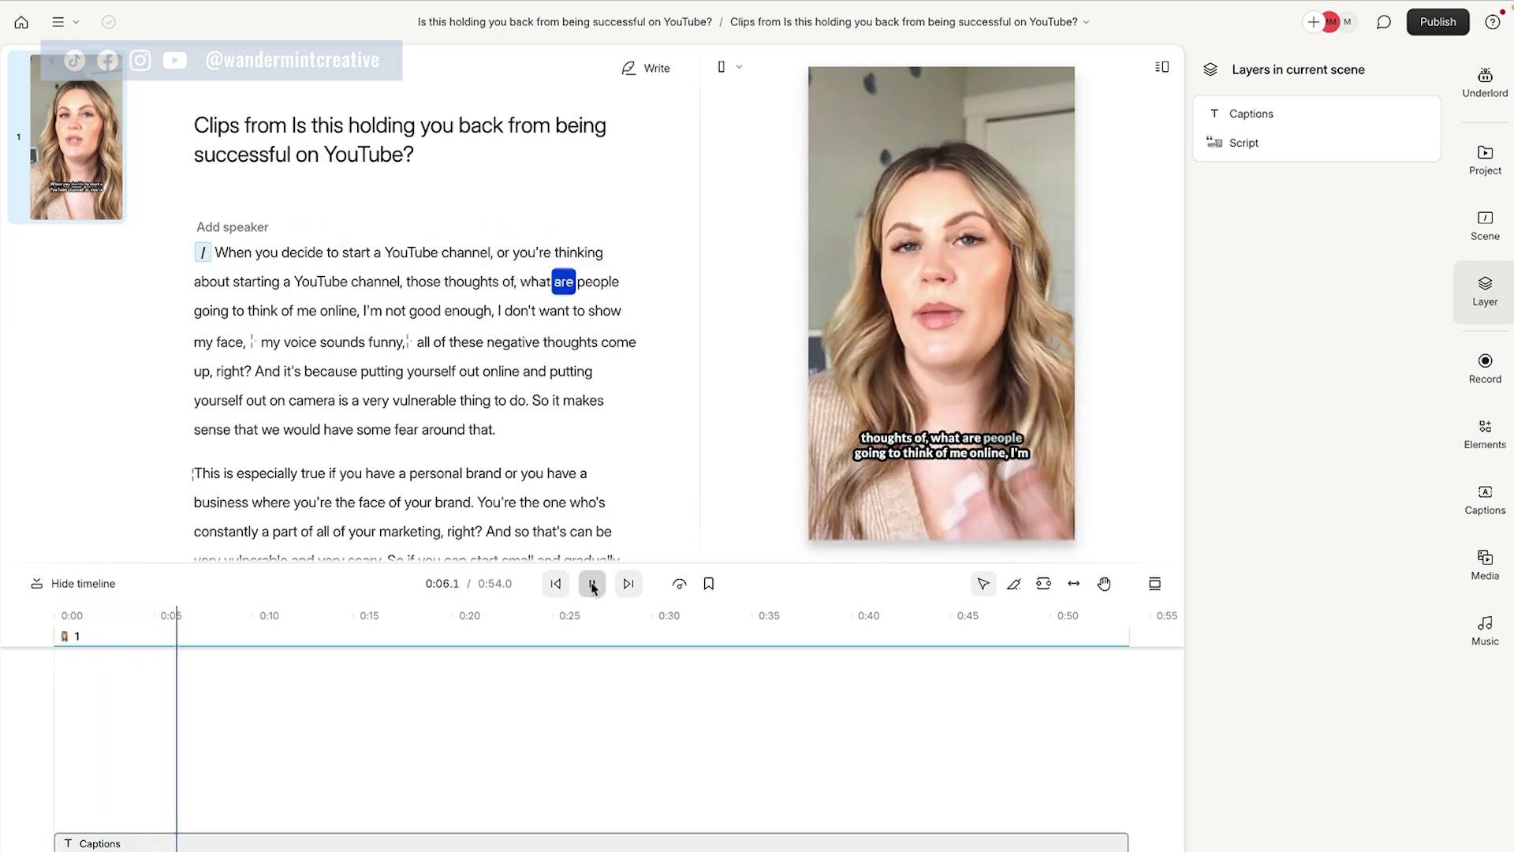
{"action": "left_click", "coordinate": [593, 584]}
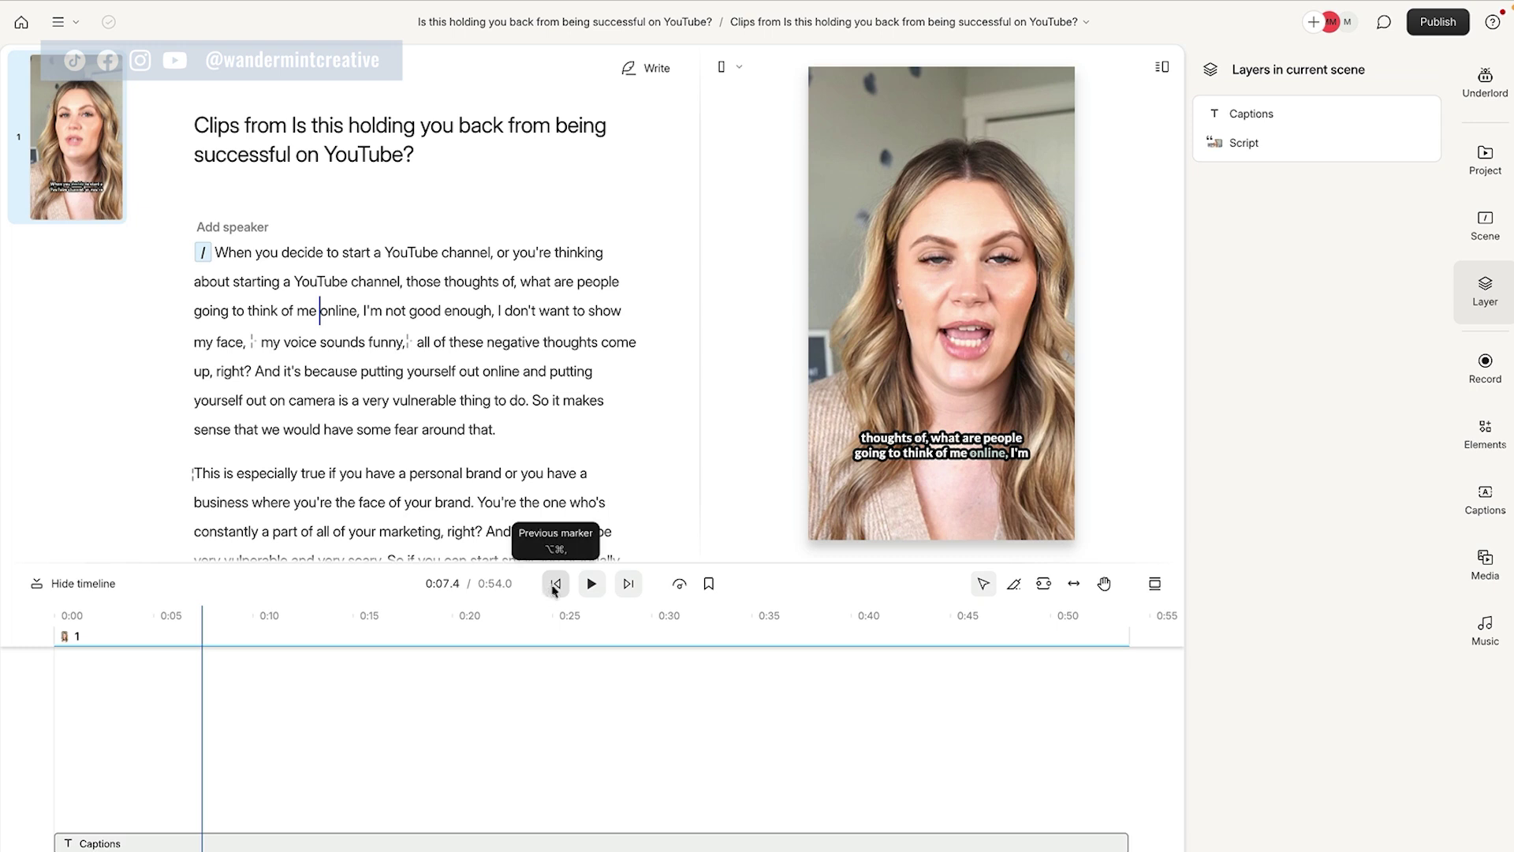
Step: Rename the composition "Start Small_60 Second clip" and look over its publish options without publishing
{"action": "left_click_drag", "start_coordinate": [416, 154], "coordinate": [335, 138]}
{"action": "left_click_drag", "start_coordinate": [444, 161], "coordinate": [191, 122]}
{"action": "type", "text": "Start S"}
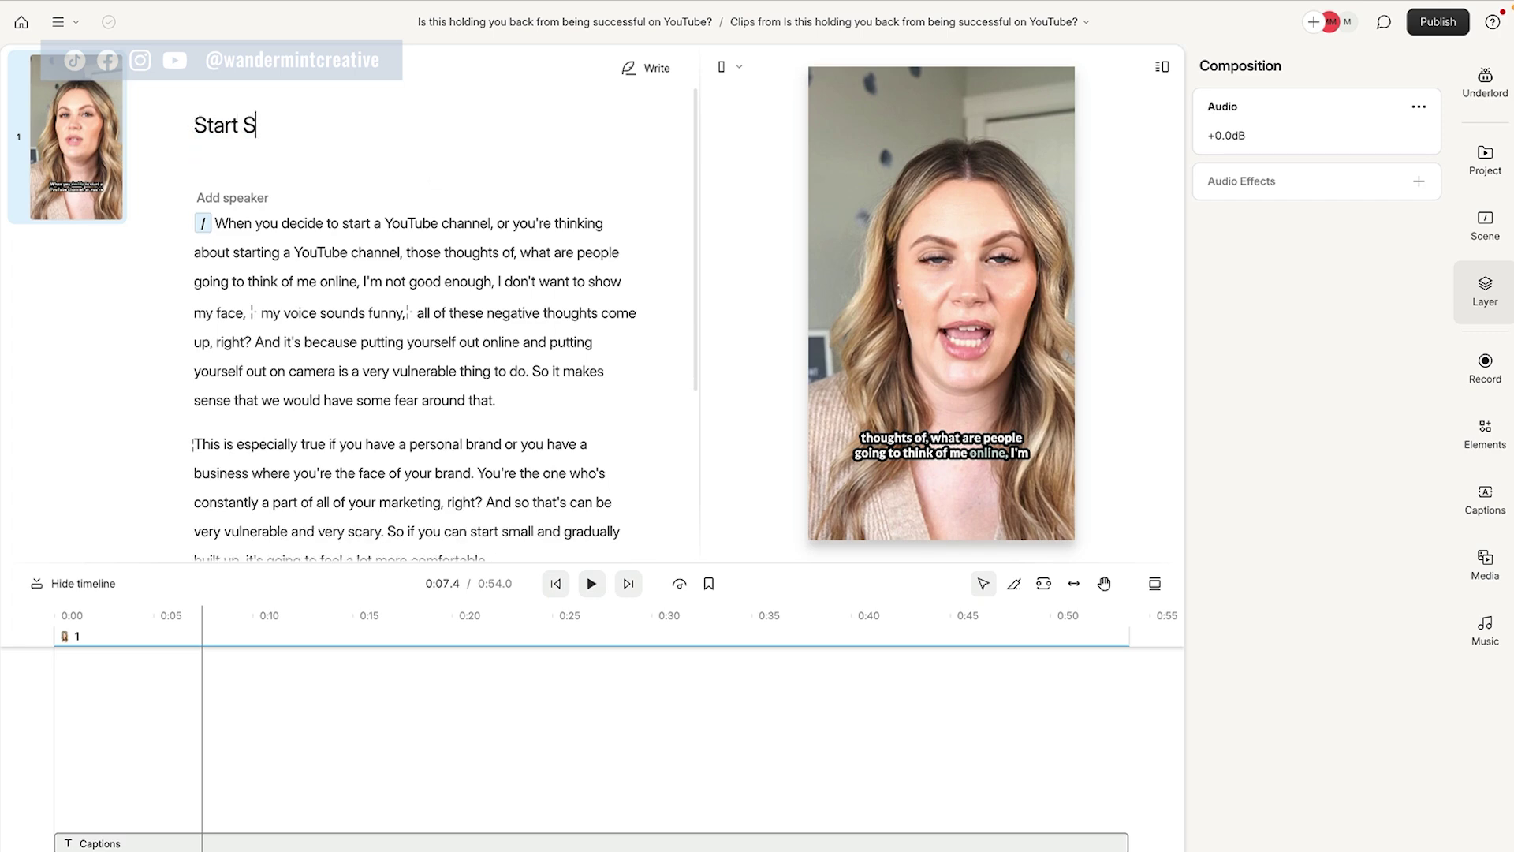
{"action": "type", "text": "mall_60 SEcon"}
{"action": "key", "text": "BackSpace"}
{"action": "key", "text": "BackSpace"}
{"action": "key", "text": "BackSpace"}
{"action": "type", "text": "econd cli8"}
{"action": "key", "text": "BackSpace"}
{"action": "type", "text": "p"}
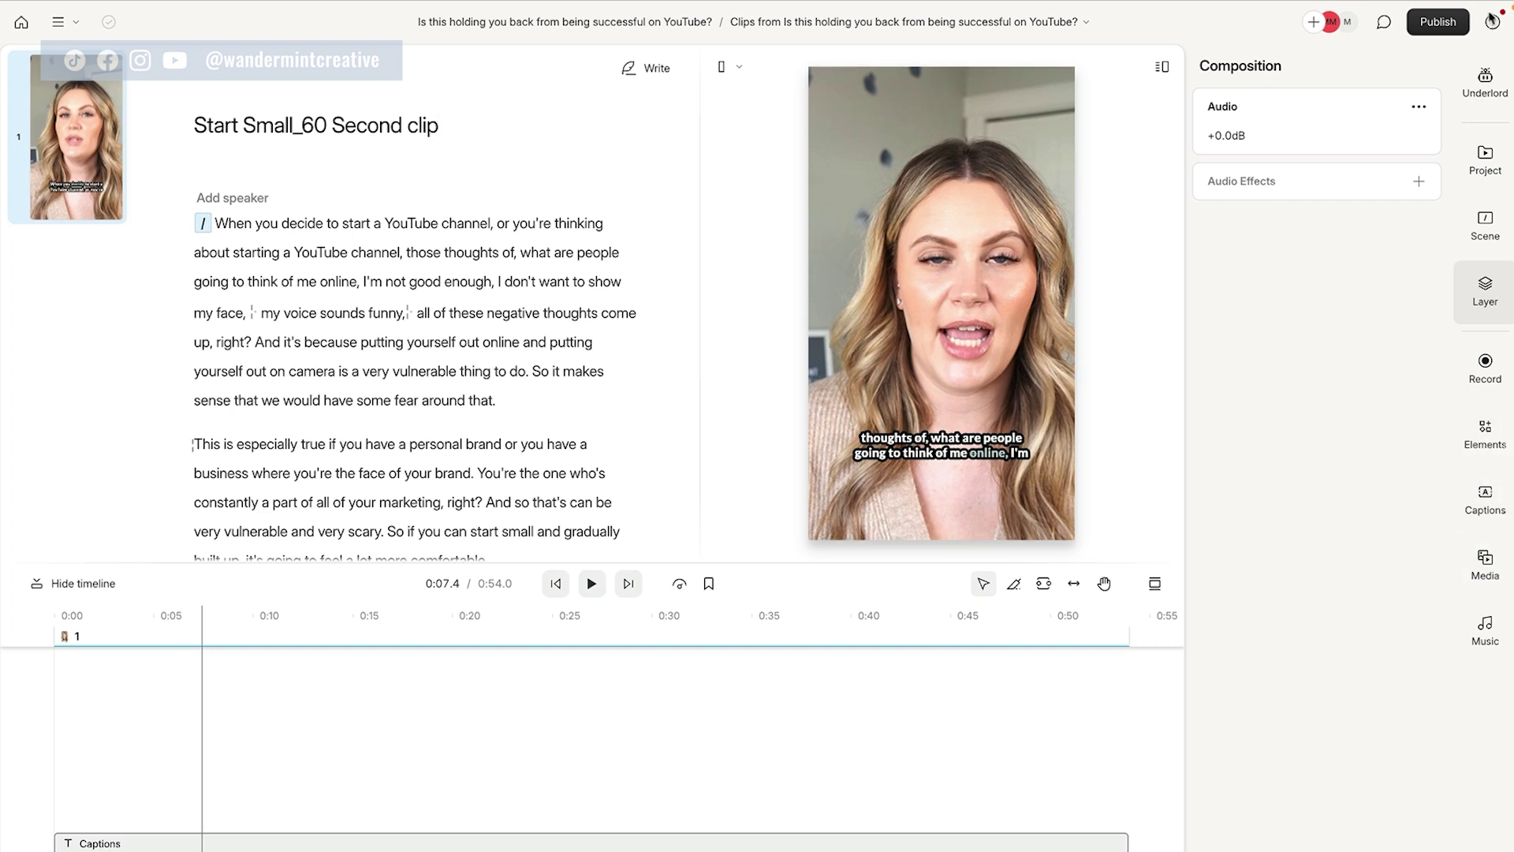
{"action": "left_click", "coordinate": [1435, 23]}
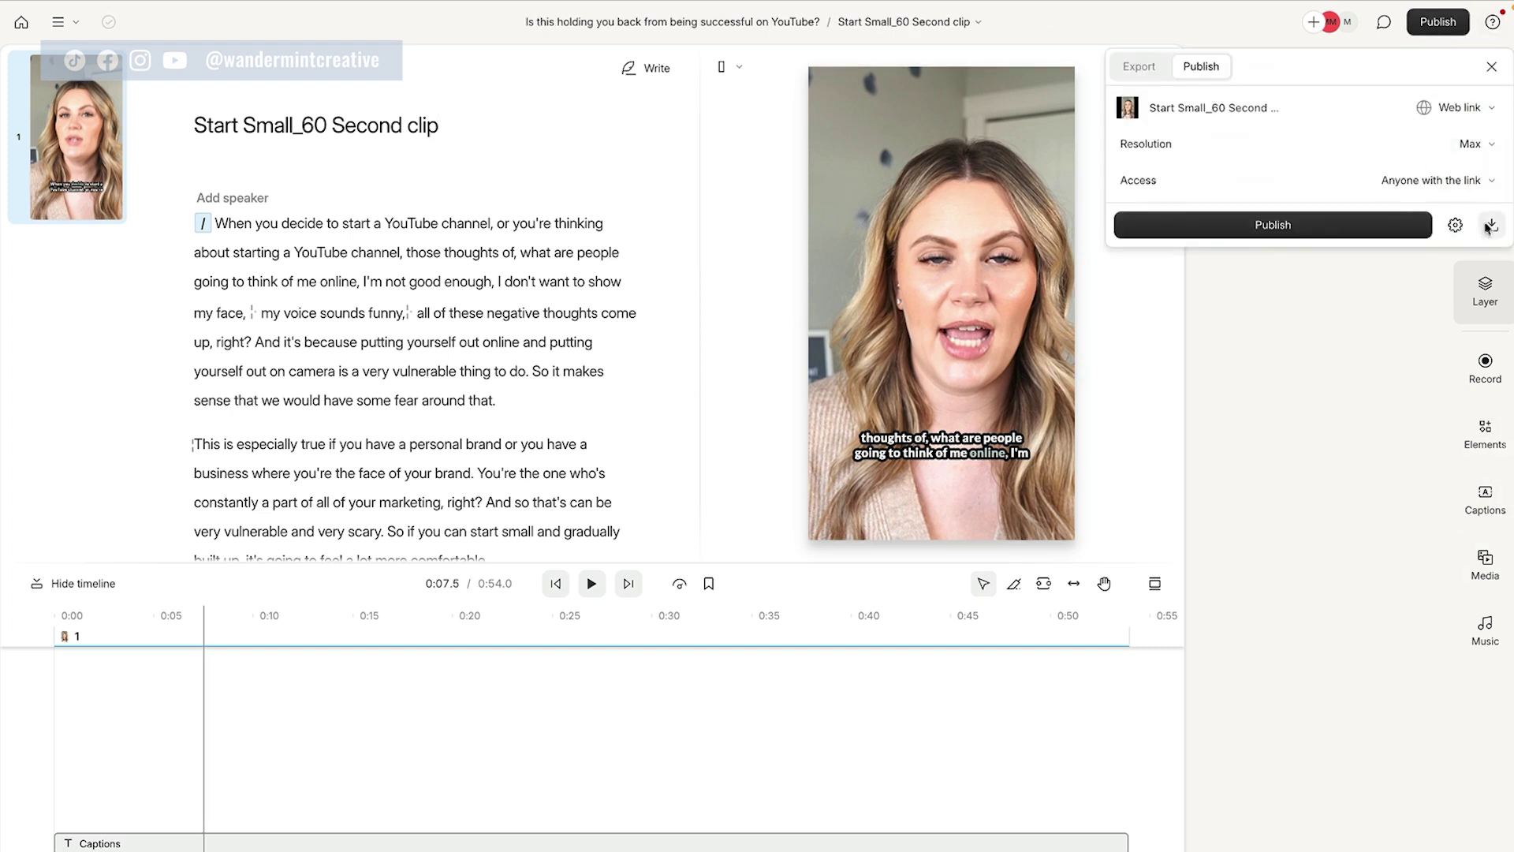
{"action": "left_click", "coordinate": [1215, 339]}
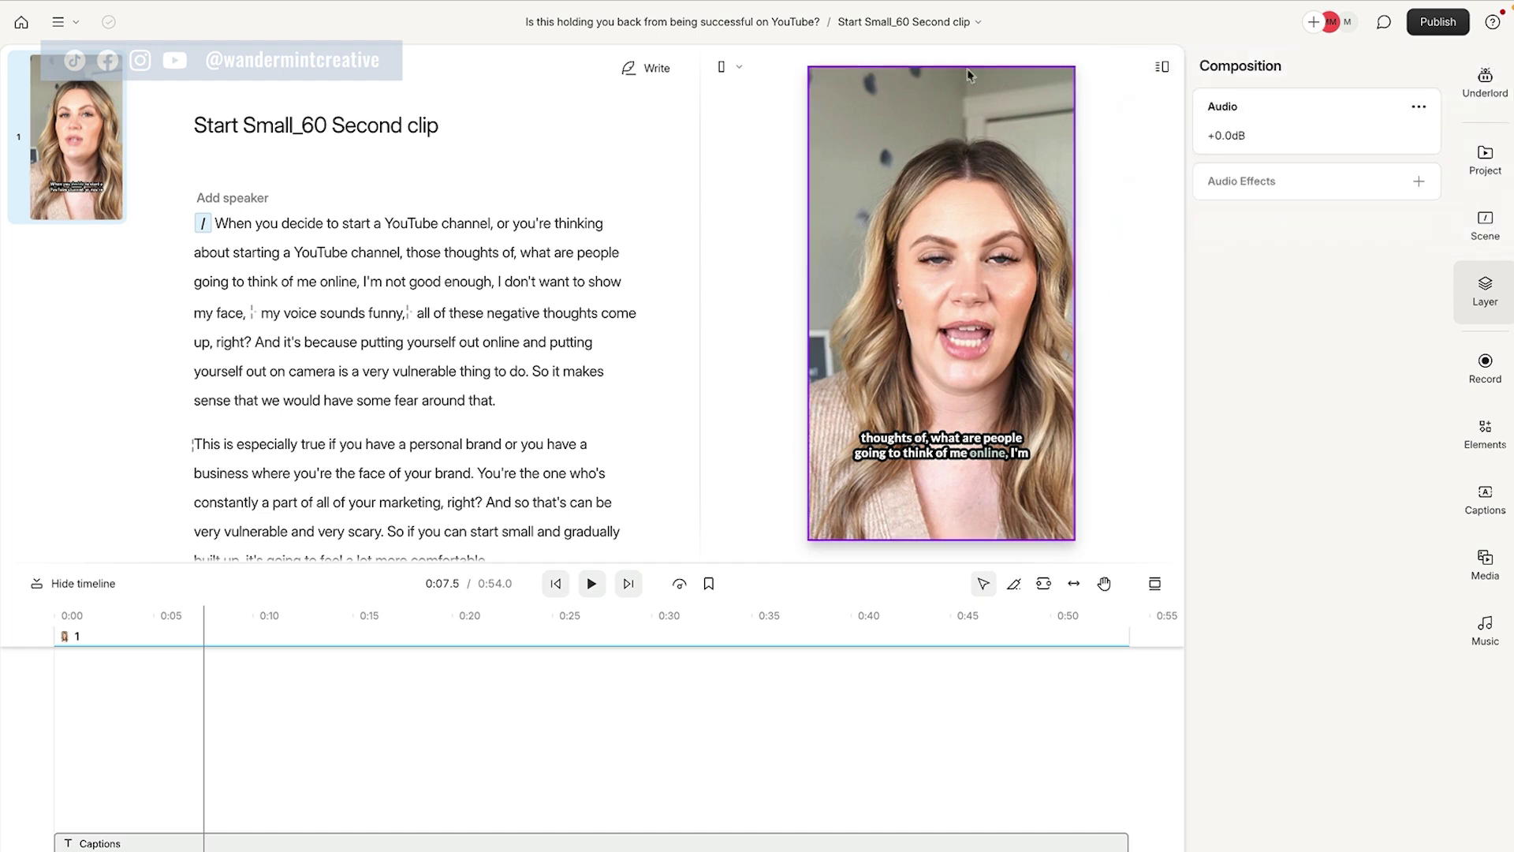
Step: Switch to the Compound Interest_Reel composition and play its first three seconds to review its caption style
{"action": "left_click", "coordinate": [938, 24]}
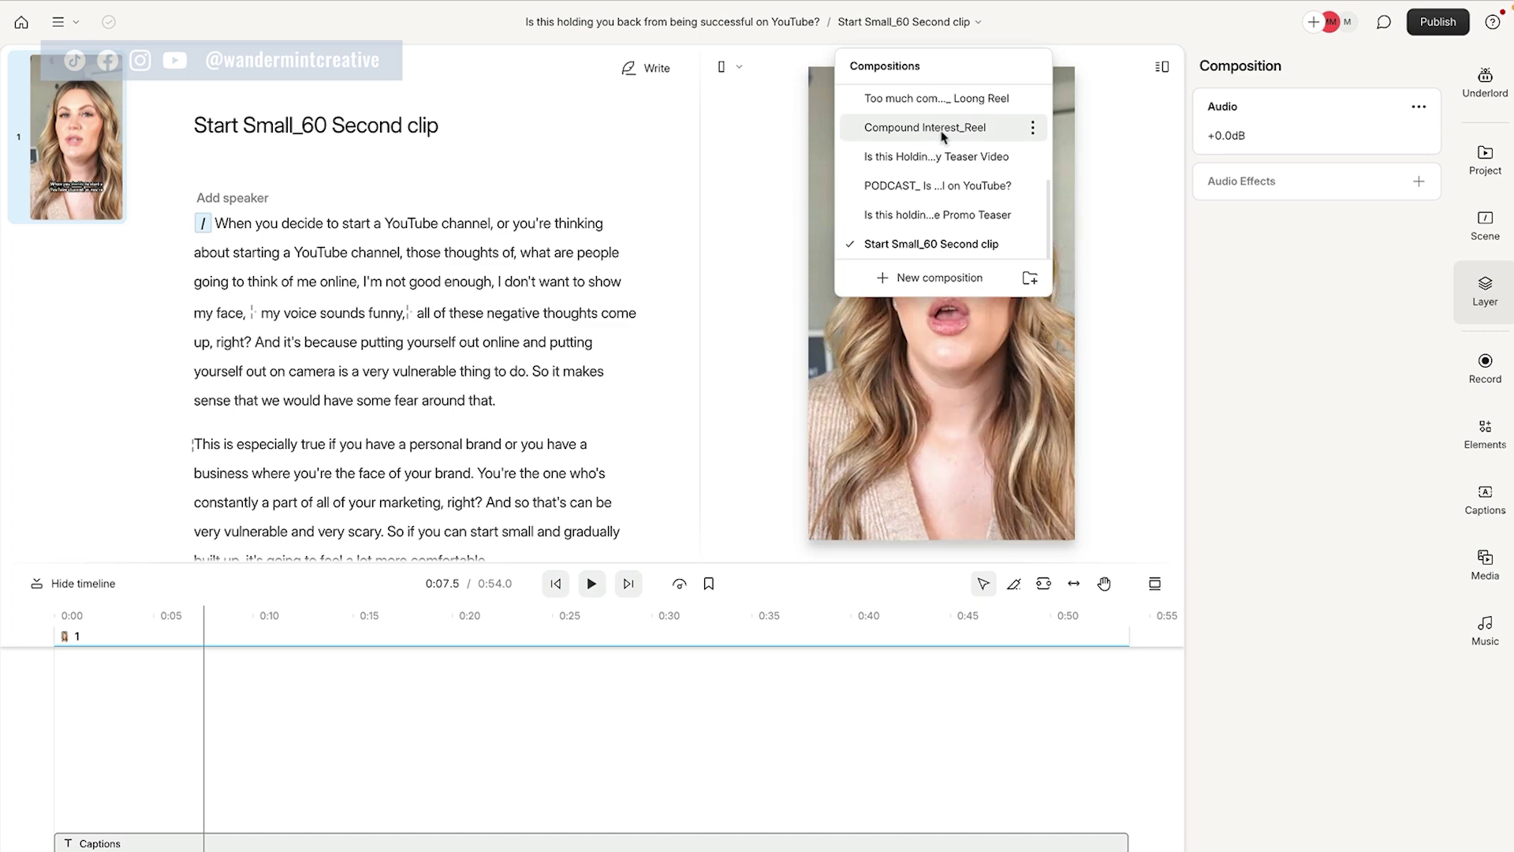
{"action": "left_click", "coordinate": [942, 130]}
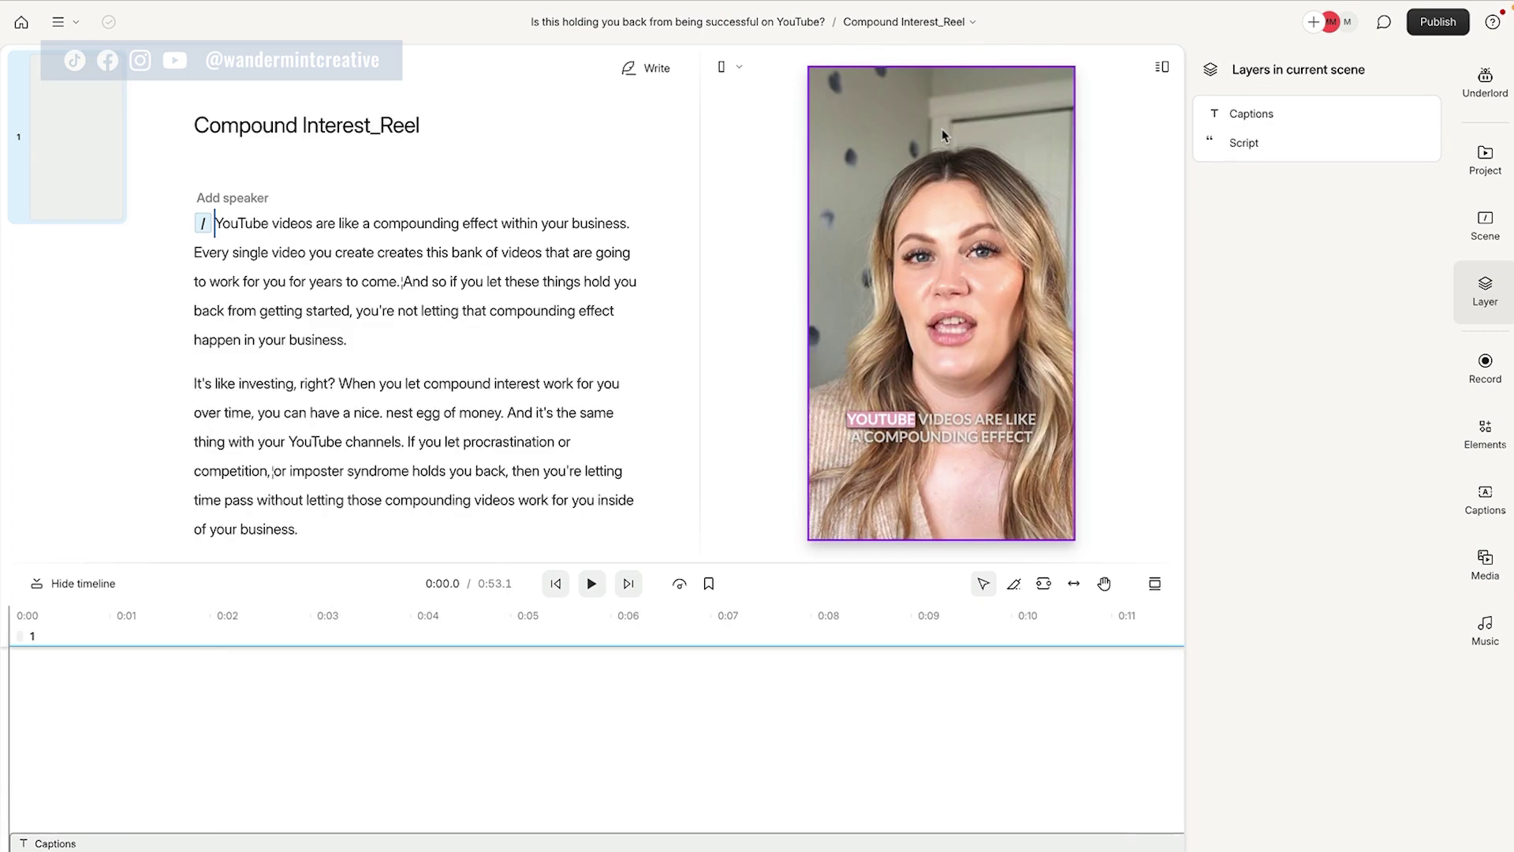
{"action": "left_click", "coordinate": [592, 587]}
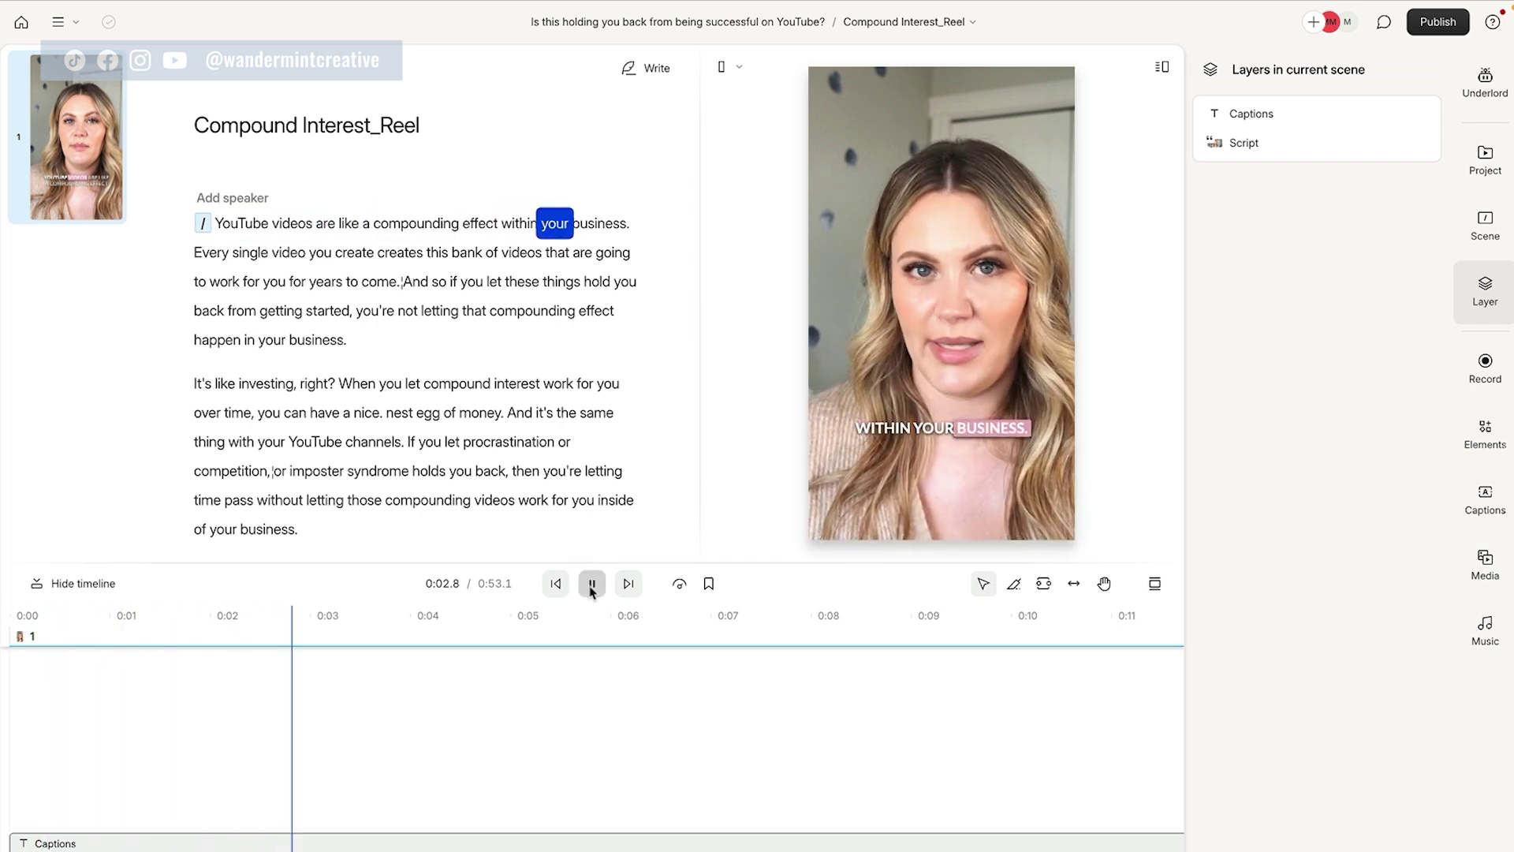
{"action": "left_click", "coordinate": [592, 587]}
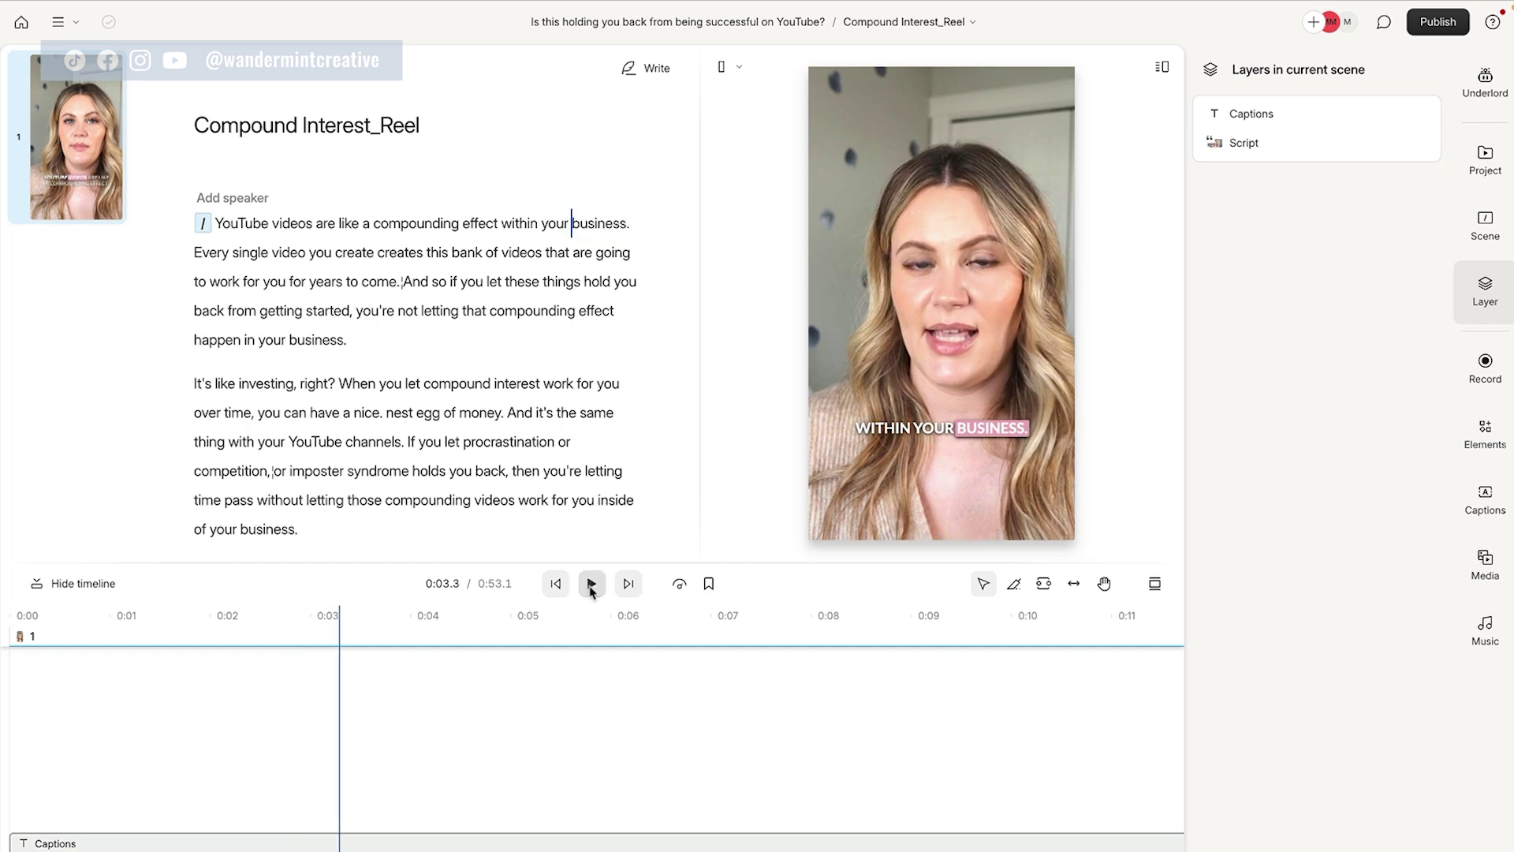